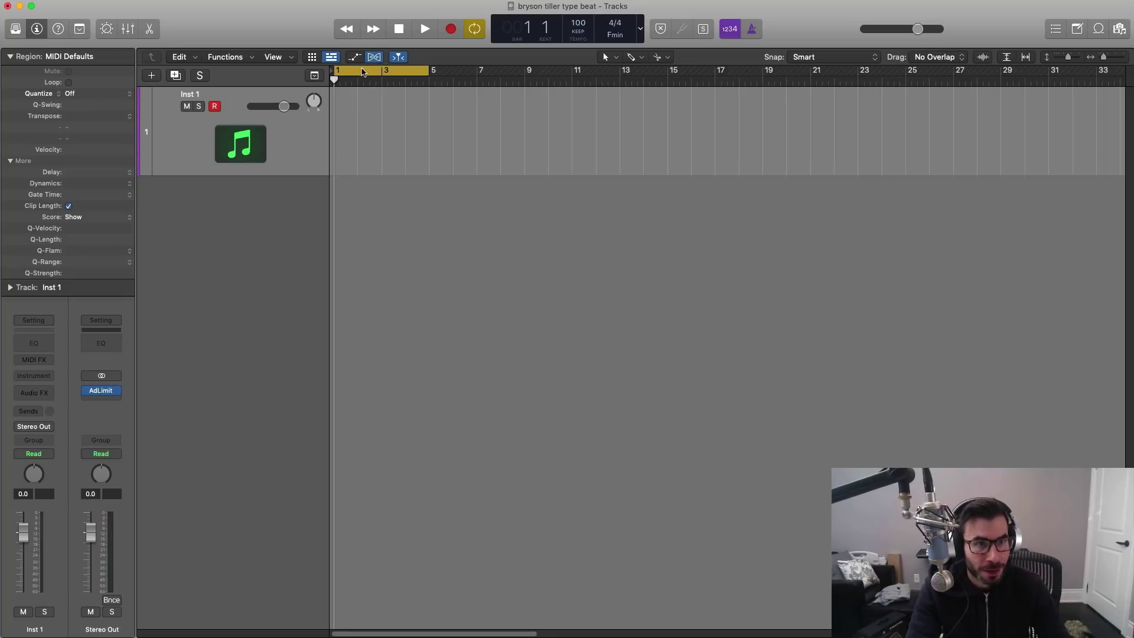
# Step: Load the Steinway Grand Piano patch from the sound library onto the Inst 1 track
pyautogui.click(16, 29)
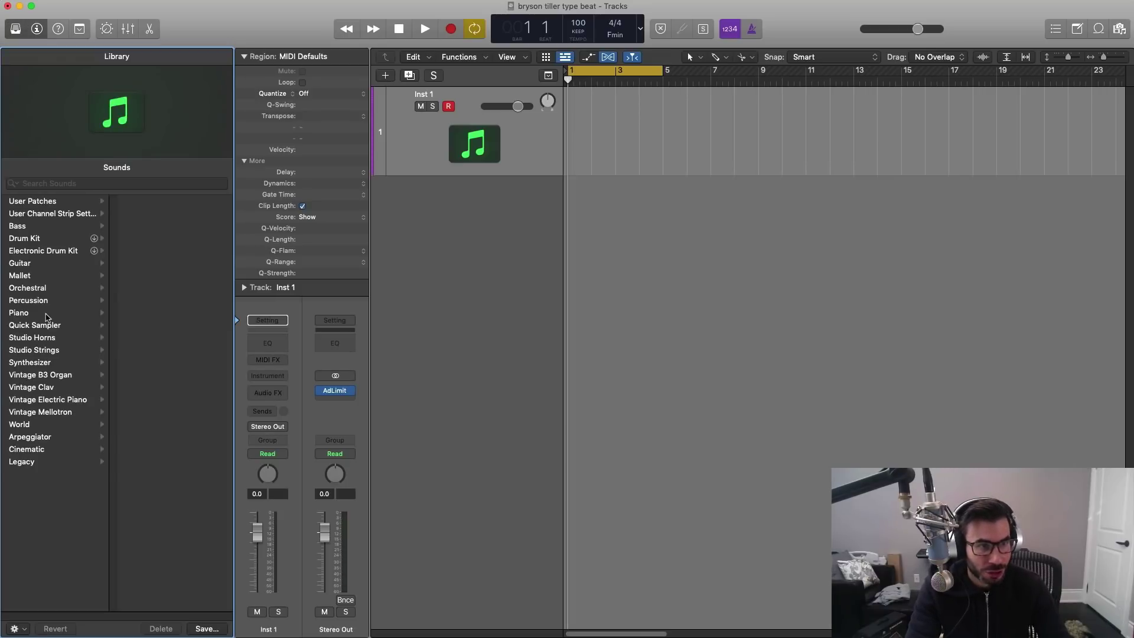
pyautogui.click(46, 314)
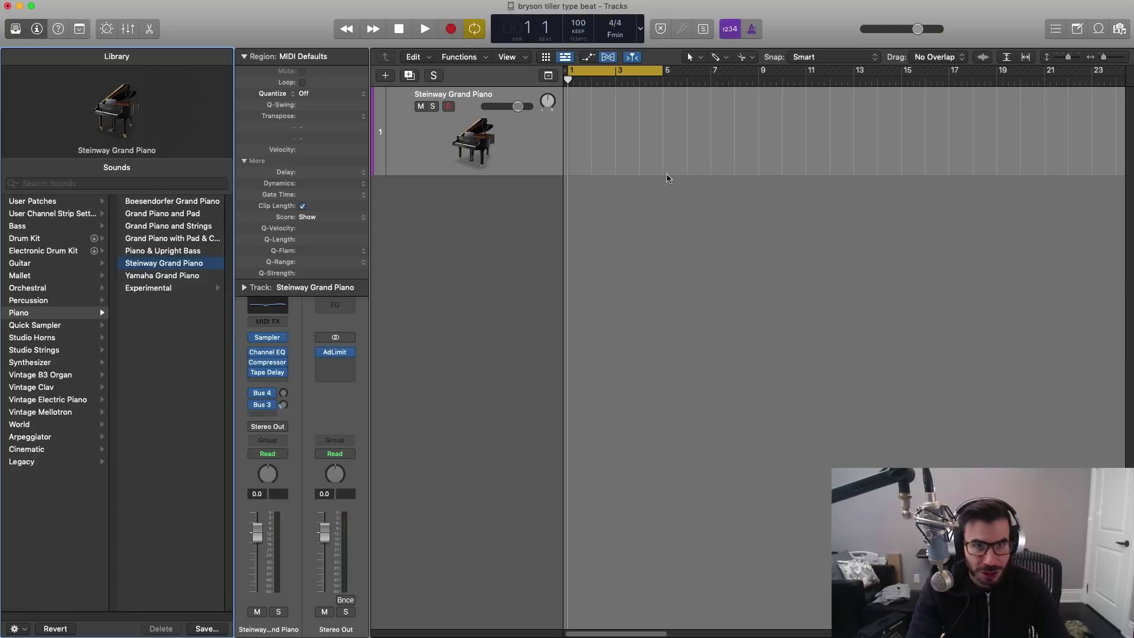
# Step: Create a four-bar MIDI region from bar 1 on the piano track and open it in an enlarged Piano Roll
pyautogui.click(590, 160)
pyautogui.moveTo(592, 159); pyautogui.dragTo(663, 161)
pyautogui.press('super+Right')
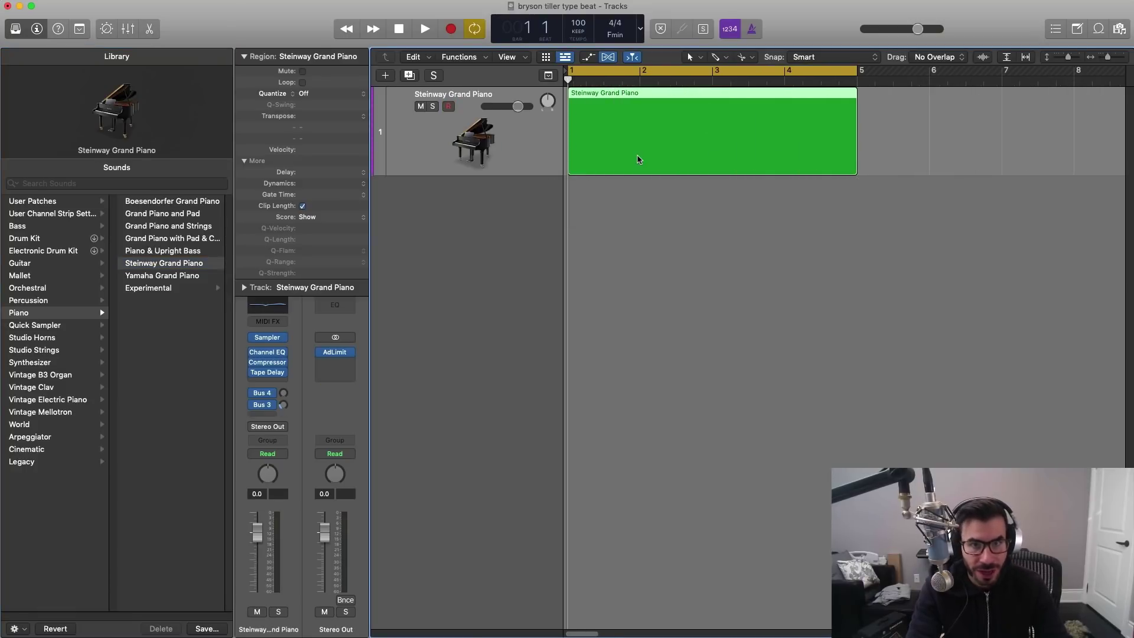
pyautogui.doubleClick(660, 143)
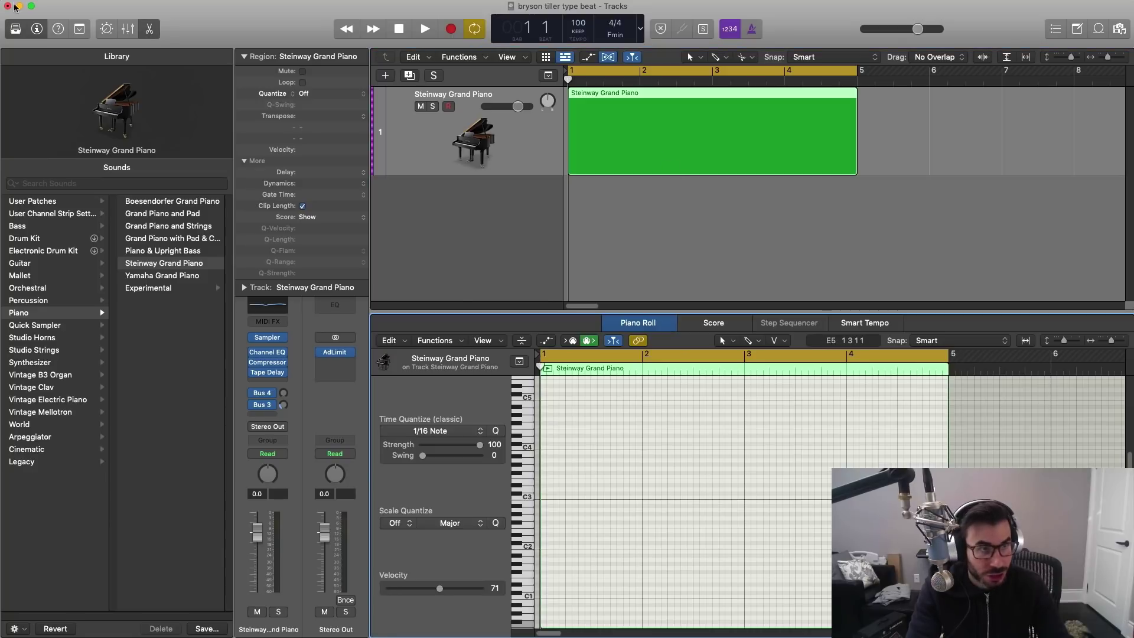
pyautogui.click(16, 30)
pyautogui.moveTo(536, 312); pyautogui.dragTo(549, 215)
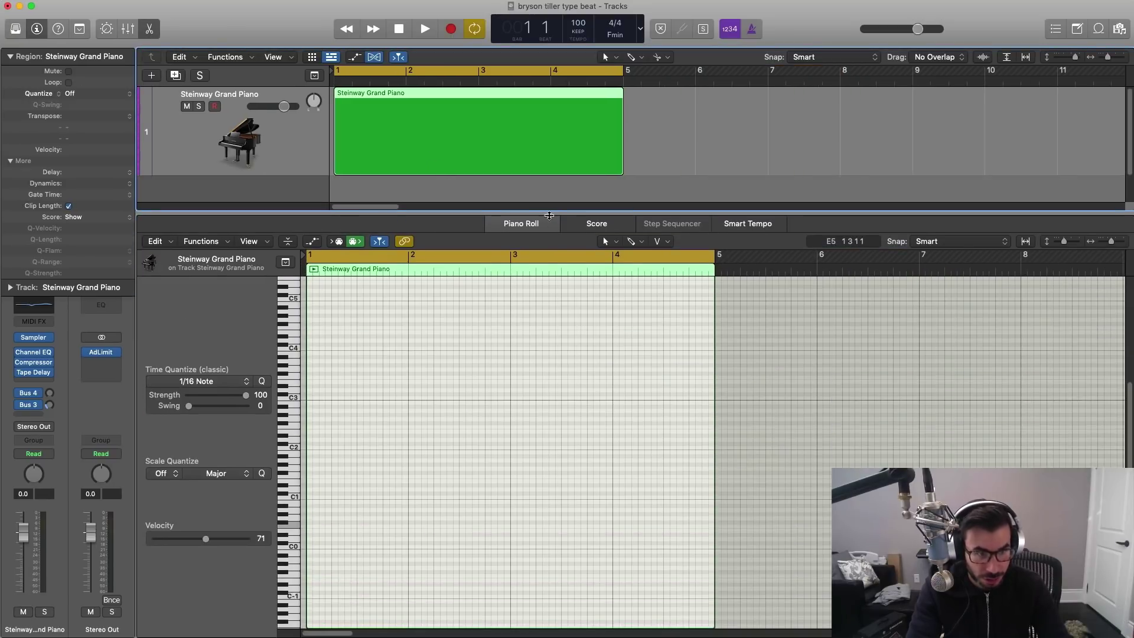
# Step: Add a C1 note at the start of bar 1 and set its length to exactly two beats
pyautogui.keyDown('ctrl'); pyautogui.keyDown('alt'); pyautogui.click(534, 331); pyautogui.keyUp('alt'); pyautogui.keyUp('ctrl')
pyautogui.keyDown('super'); pyautogui.click(308, 497); pyautogui.keyUp('super')
pyautogui.press('space')
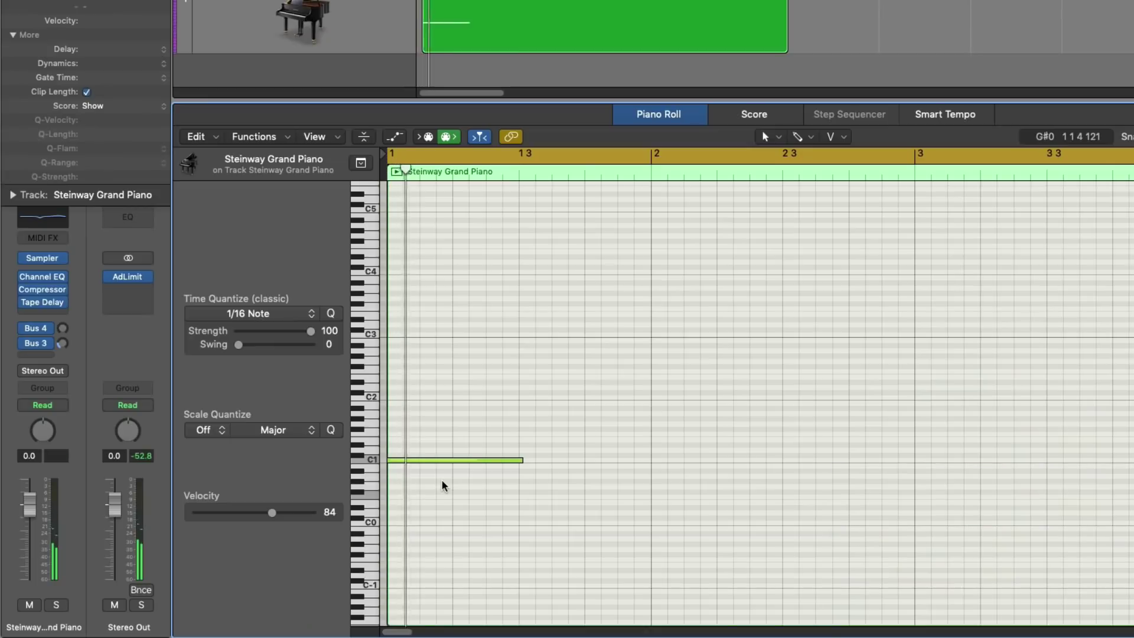
pyautogui.moveTo(523, 460); pyautogui.dragTo(518, 461)
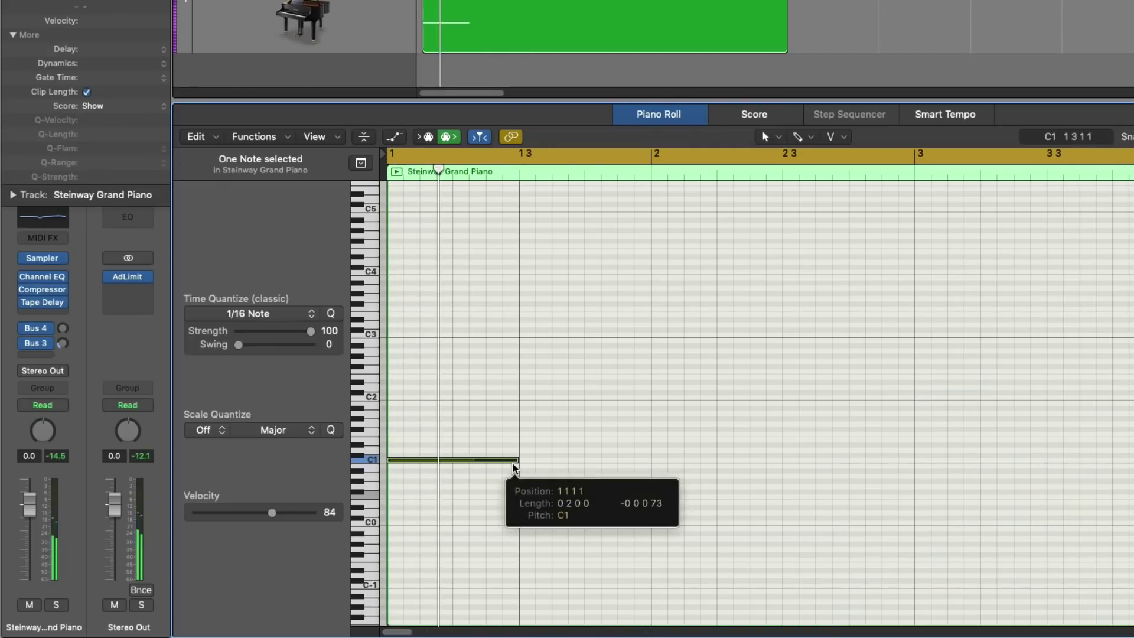
# Step: Transpose the C1 note up two octaves to C3
pyautogui.moveTo(436, 387); pyautogui.dragTo(429, 497)
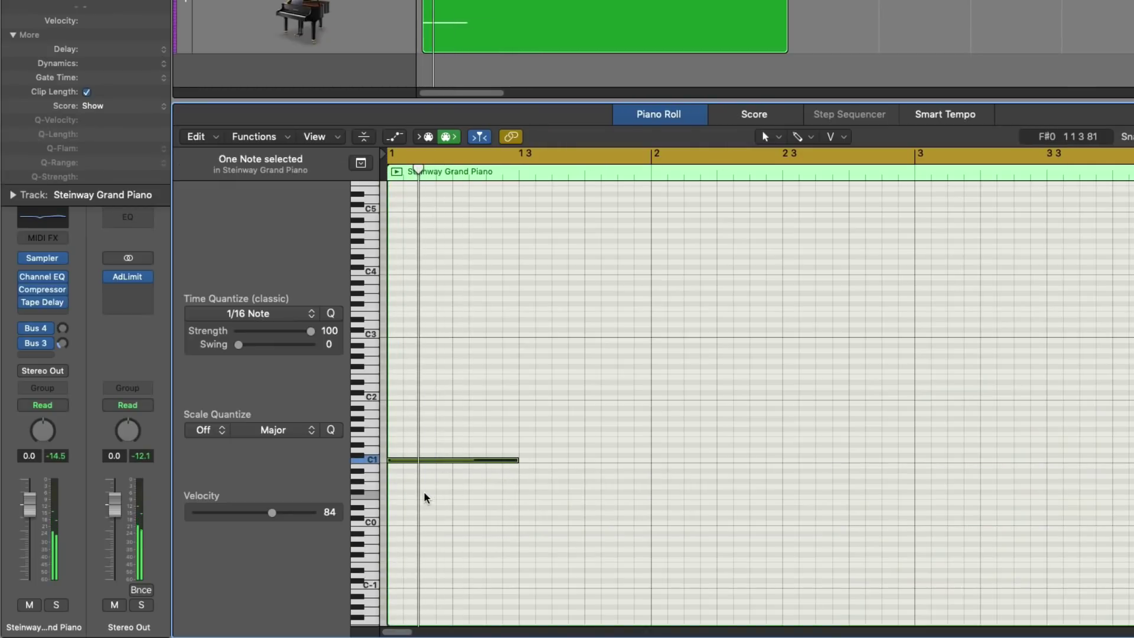
pyautogui.hotkey('shift', 'alt', 'Up')
pyautogui.hotkey('shift', 'alt', 'Up')
pyautogui.scroll(4, 638, 352)
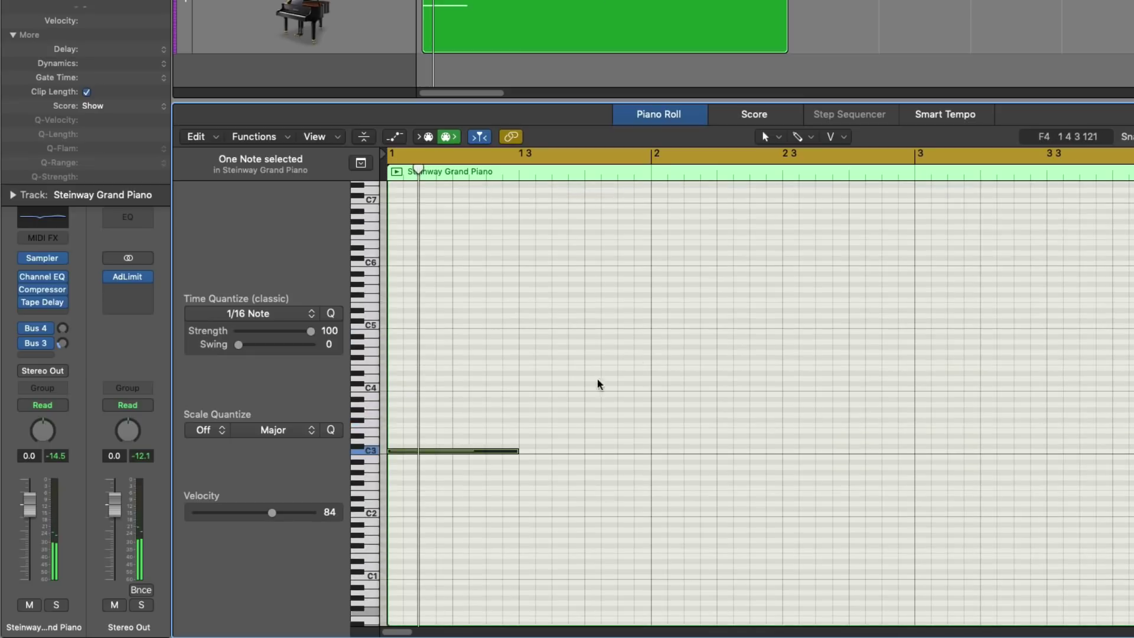
pyautogui.scroll(3, 494, 458)
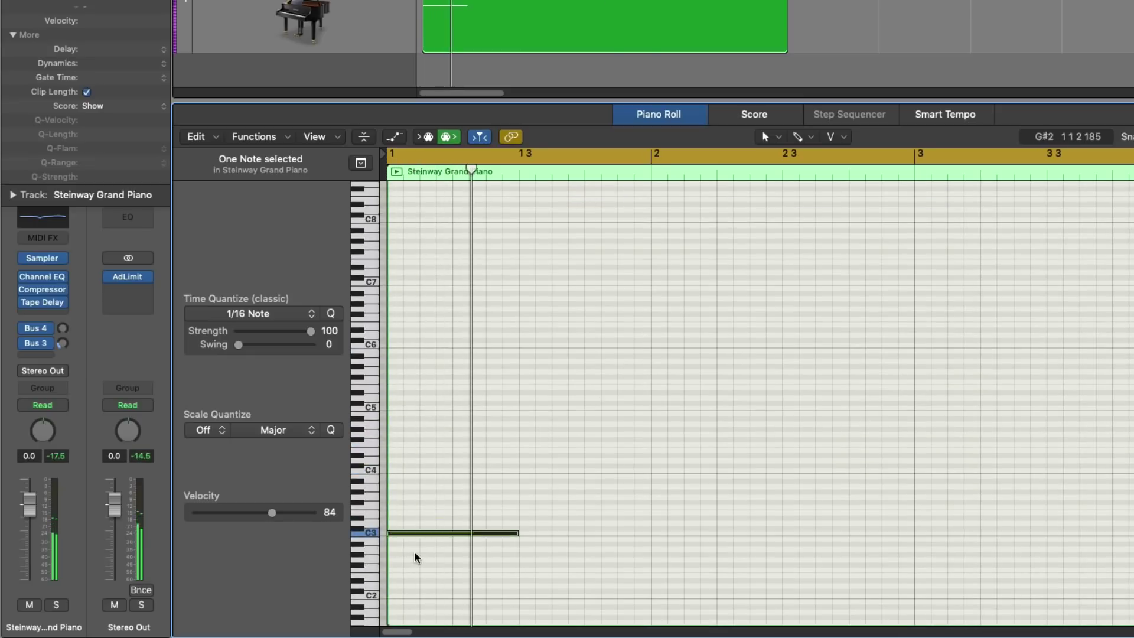
# Step: Build an F minor add 9 chord by copying the C3 note to F3, G#3, C4 and G4
pyautogui.moveTo(417, 539); pyautogui.dragTo(407, 474)
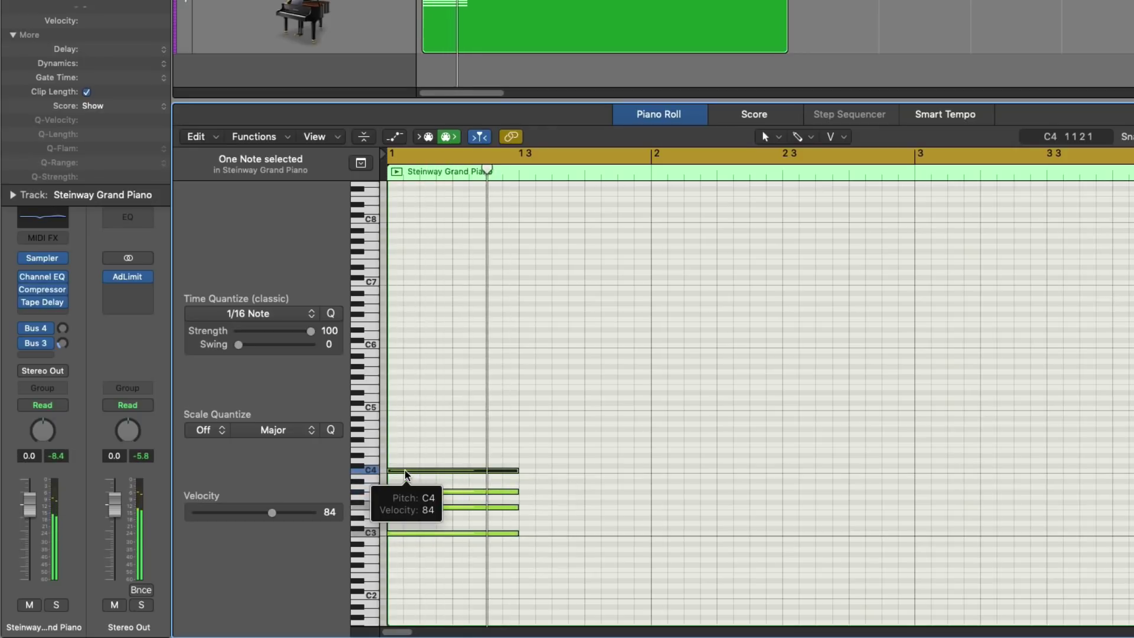
pyautogui.moveTo(447, 428); pyautogui.dragTo(453, 560)
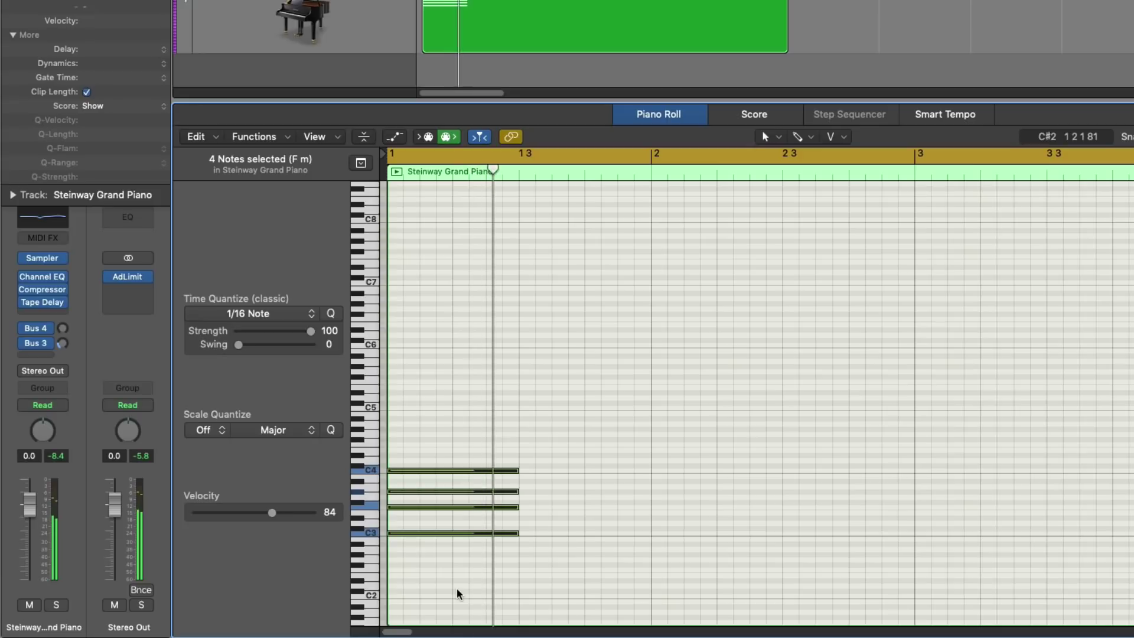
pyautogui.click(431, 445)
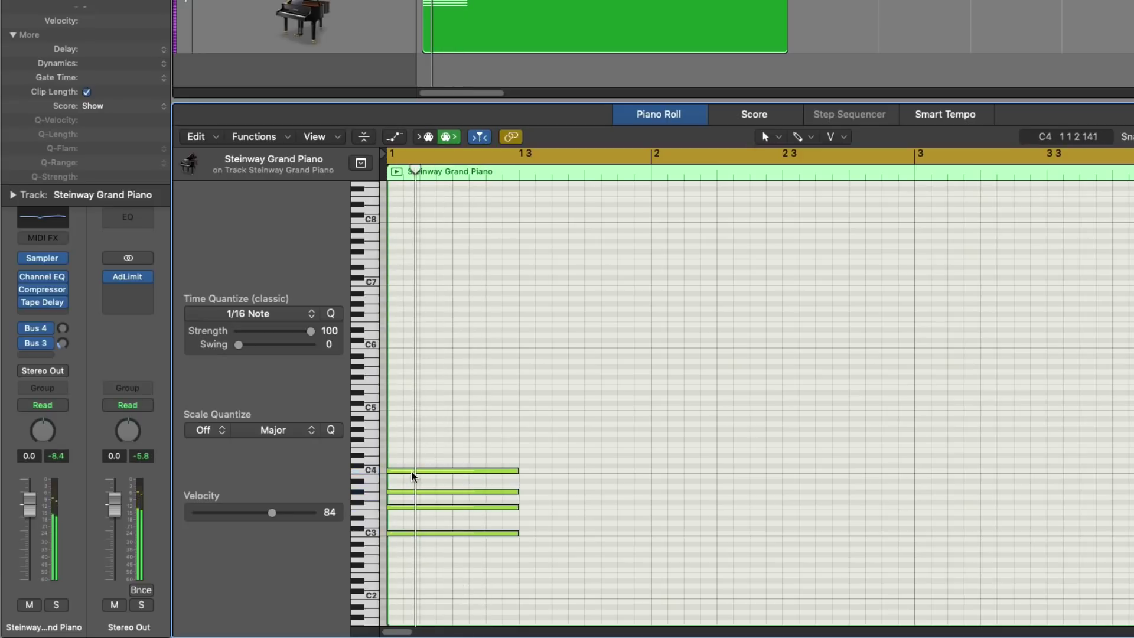
pyautogui.moveTo(412, 471); pyautogui.dragTo(411, 434)
# Step: Lengthen all five notes of the first chord so they fill bar 1
pyautogui.moveTo(419, 401); pyautogui.dragTo(452, 584)
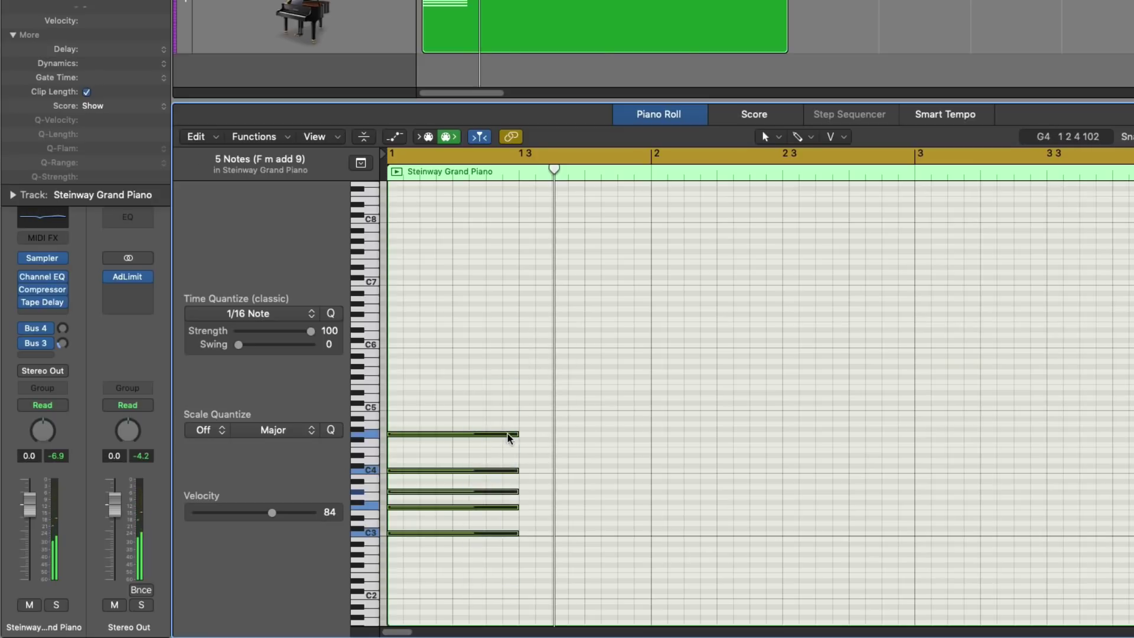
pyautogui.moveTo(508, 437); pyautogui.dragTo(650, 444)
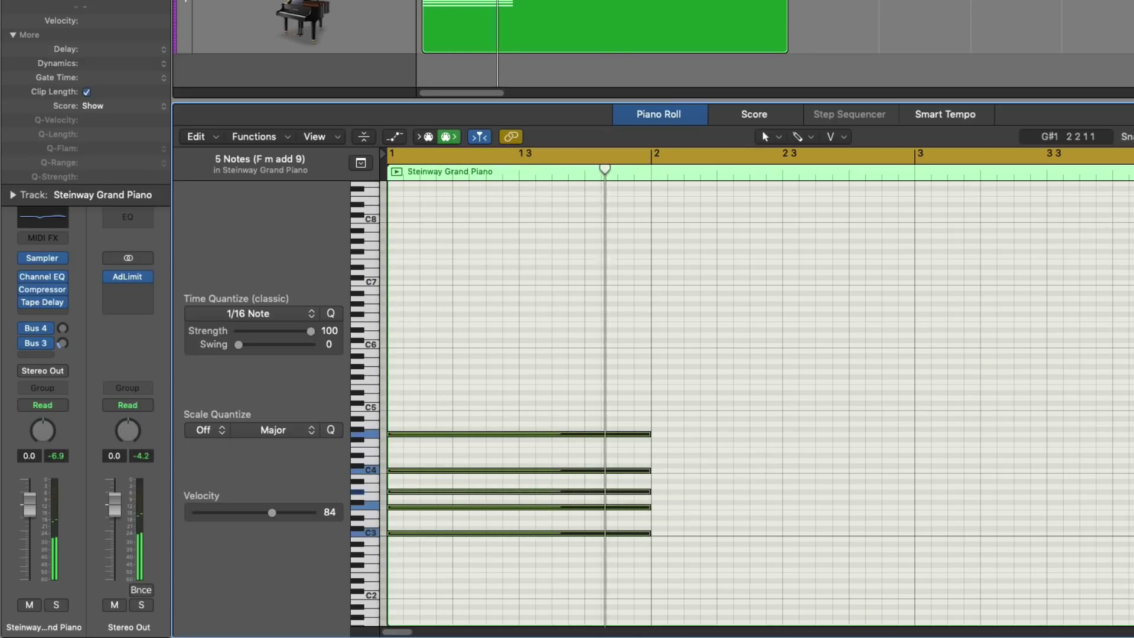
pyautogui.click(704, 565)
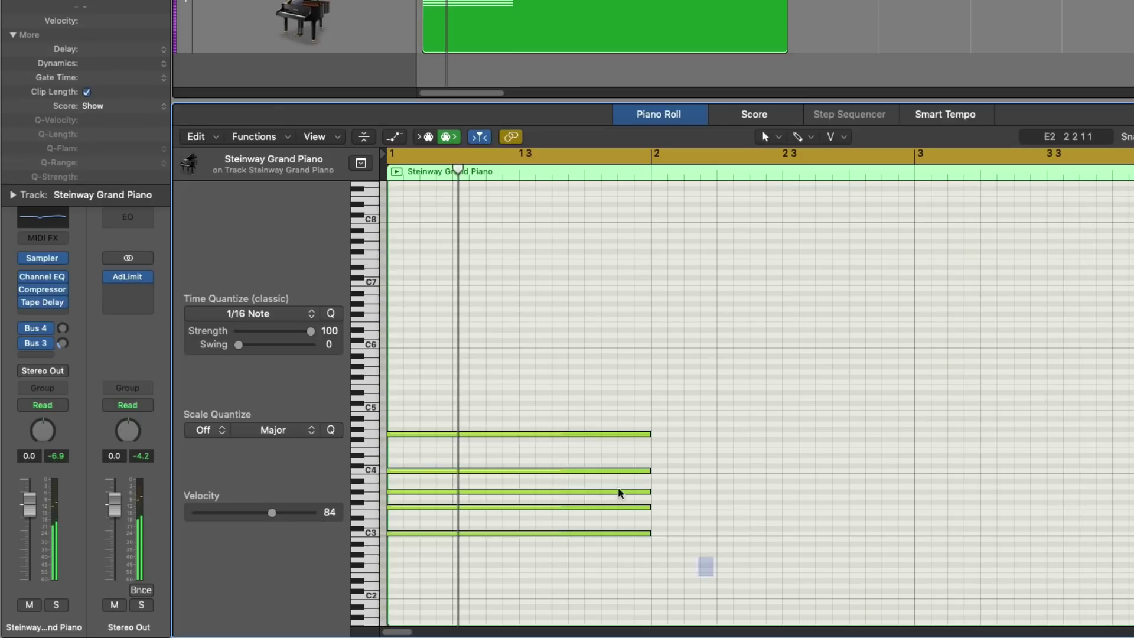
# Step: Copy the five-note chord from bar 1 into bar 2, shifted down to B minor add 9
pyautogui.press('super+a')
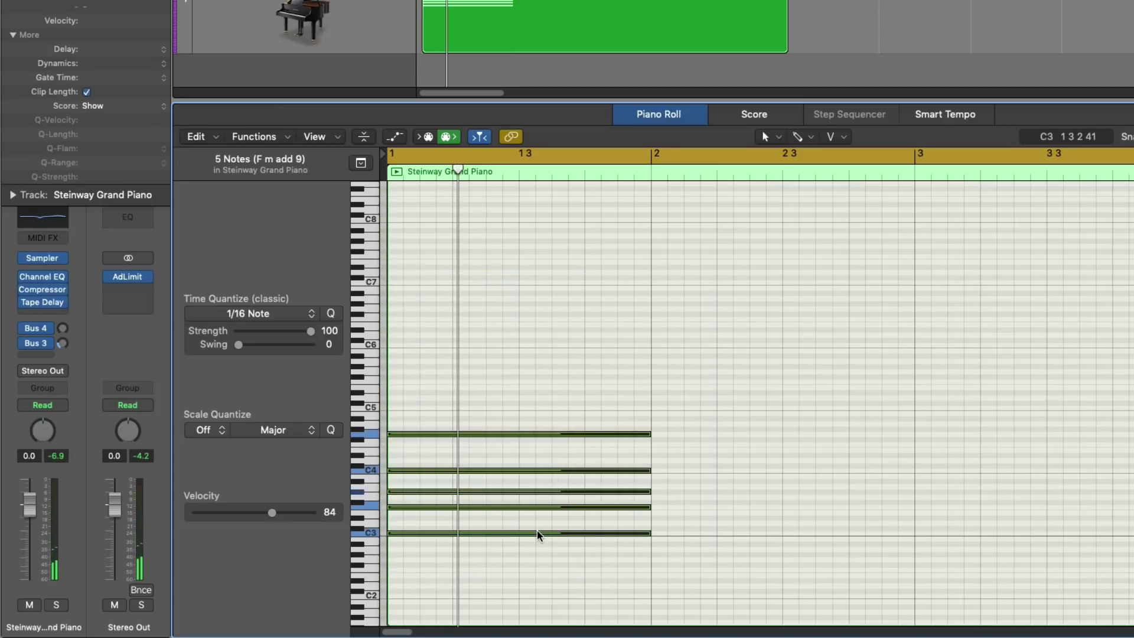
pyautogui.moveTo(537, 534); pyautogui.dragTo(805, 567)
pyautogui.press('space')
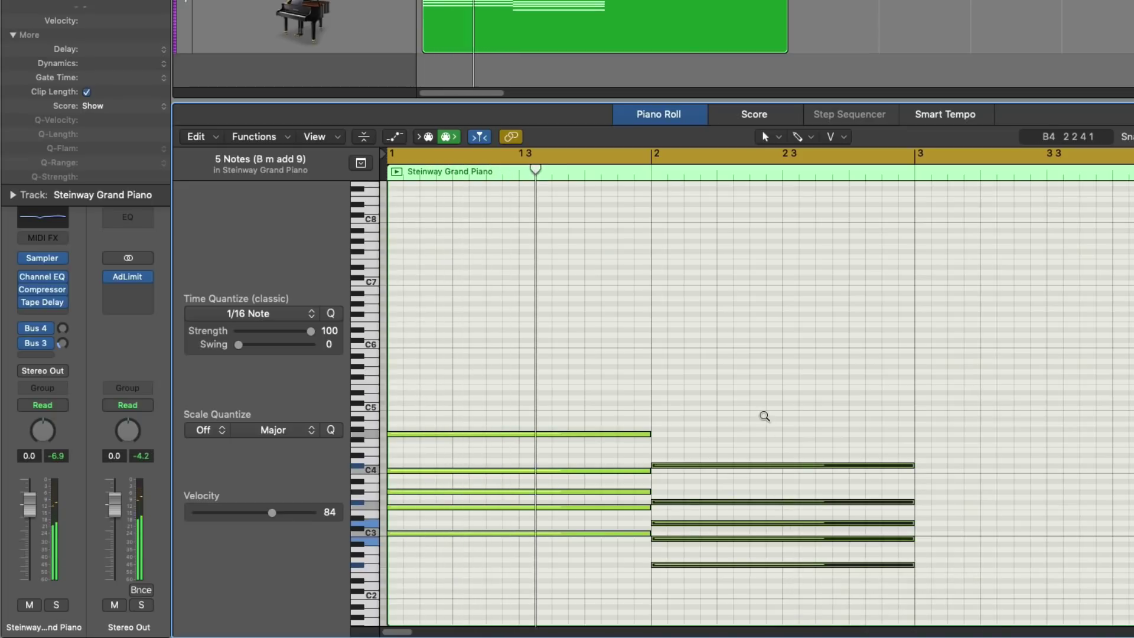
pyautogui.press('super+Right')
pyautogui.press('space')
# Step: Transpose the bar 2 chord up two semitones to C# minor add 9 and play the progression from the start
pyautogui.moveTo(775, 406); pyautogui.dragTo(736, 546)
pyautogui.moveTo(740, 600); pyautogui.dragTo(694, 440)
pyautogui.moveTo(674, 572); pyautogui.dragTo(691, 435)
pyautogui.hotkey('alt', 'Up')
pyautogui.hotkey('alt', 'Up')
pyautogui.press('Return')
pyautogui.press('space')
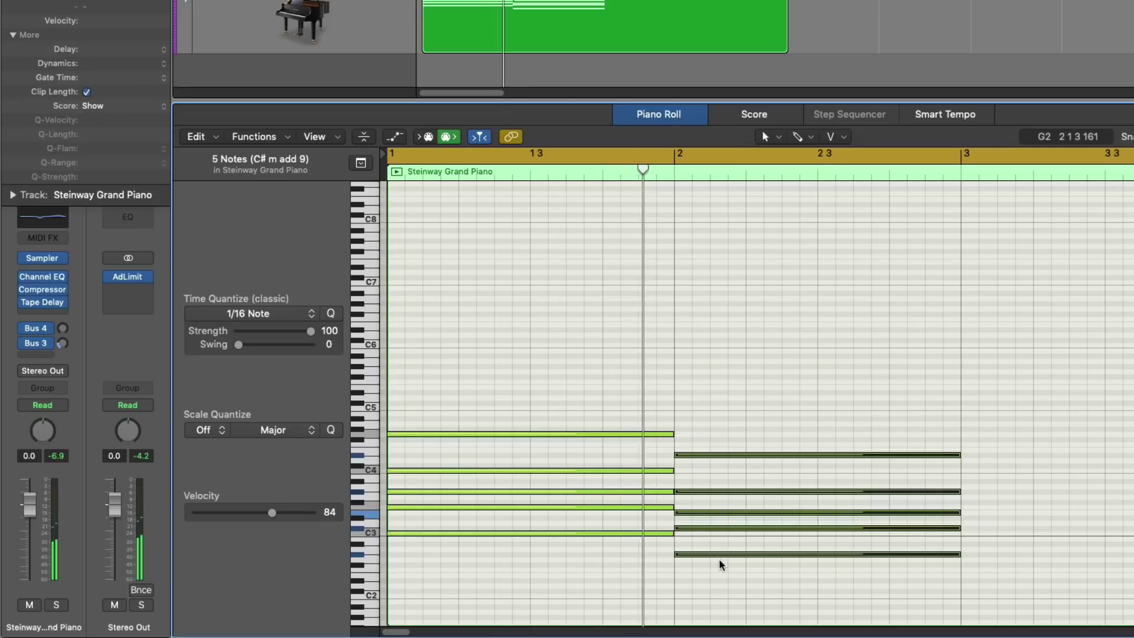
# Step: Raise the E3 note of the bar 2 chord one semitone to F3
pyautogui.click(714, 473)
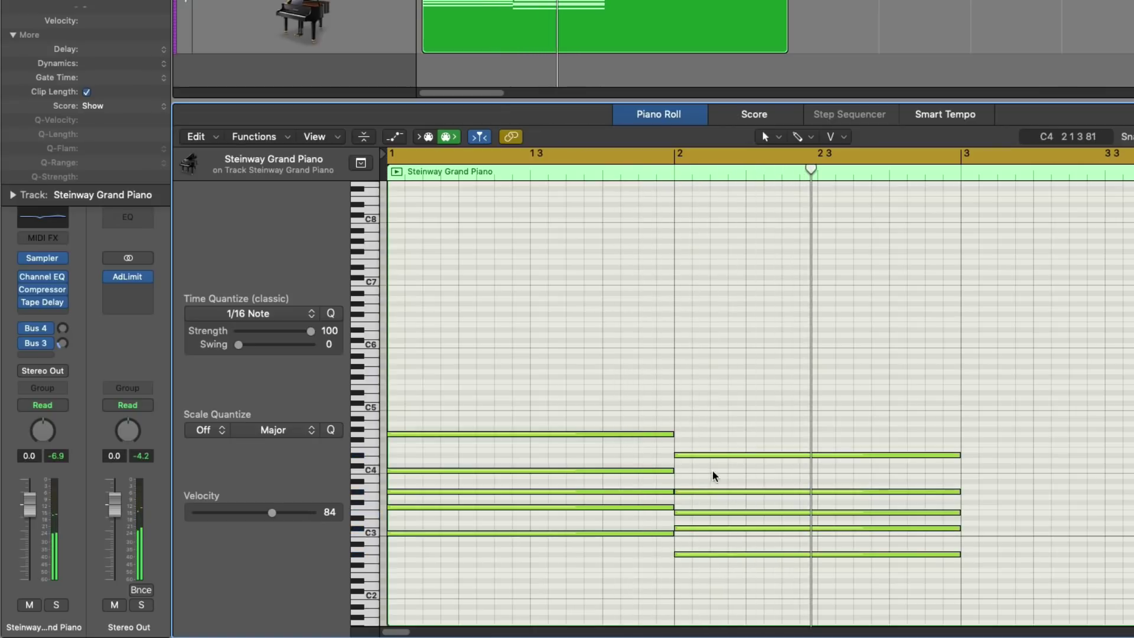
pyautogui.moveTo(701, 528); pyautogui.dragTo(704, 510)
pyautogui.click(717, 541)
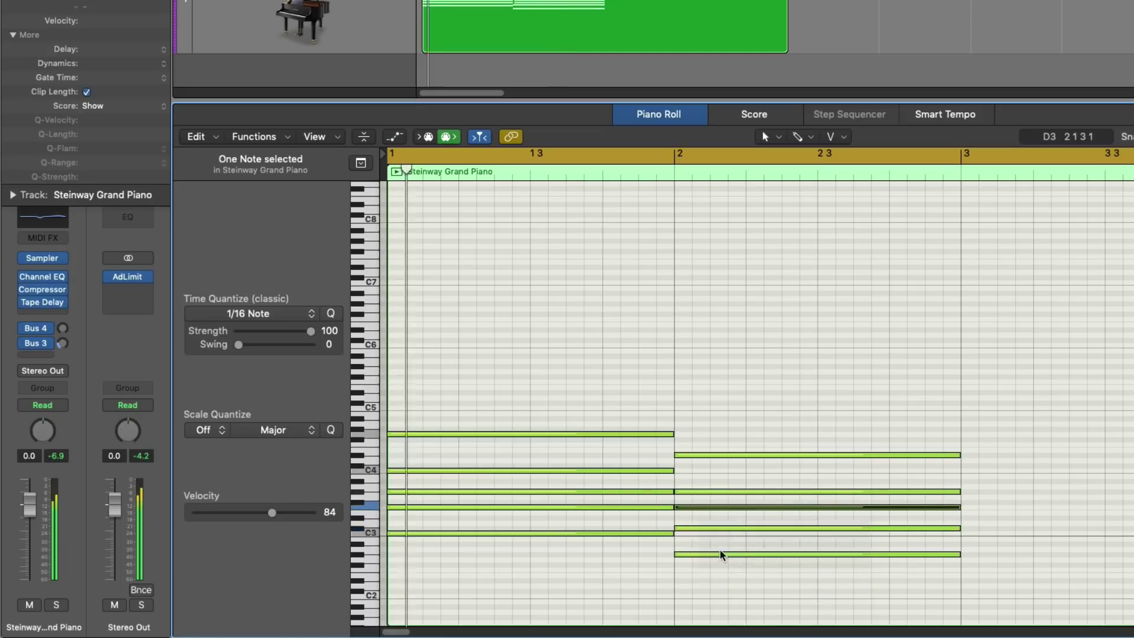
# Step: Copy the F minor add 9 chord from bar 1 into bar 3 at the same pitches
pyautogui.keyDown('ctrl'); pyautogui.keyDown('alt'); pyautogui.click(1052, 506); pyautogui.keyUp('alt'); pyautogui.keyUp('ctrl')
pyautogui.keyDown('ctrl'); pyautogui.keyDown('alt'); pyautogui.click(1052, 506); pyautogui.keyUp('alt'); pyautogui.keyUp('ctrl')
pyautogui.keyDown('ctrl'); pyautogui.keyDown('alt'); pyautogui.click(1051, 503); pyautogui.keyUp('alt'); pyautogui.keyUp('ctrl')
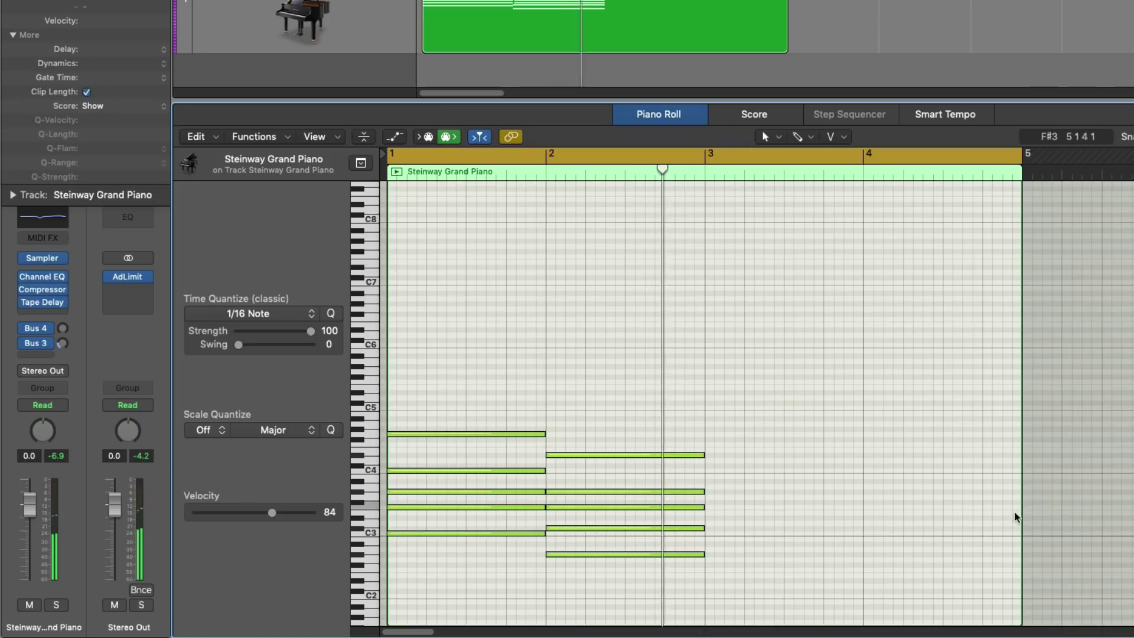
pyautogui.moveTo(415, 585); pyautogui.dragTo(763, 434)
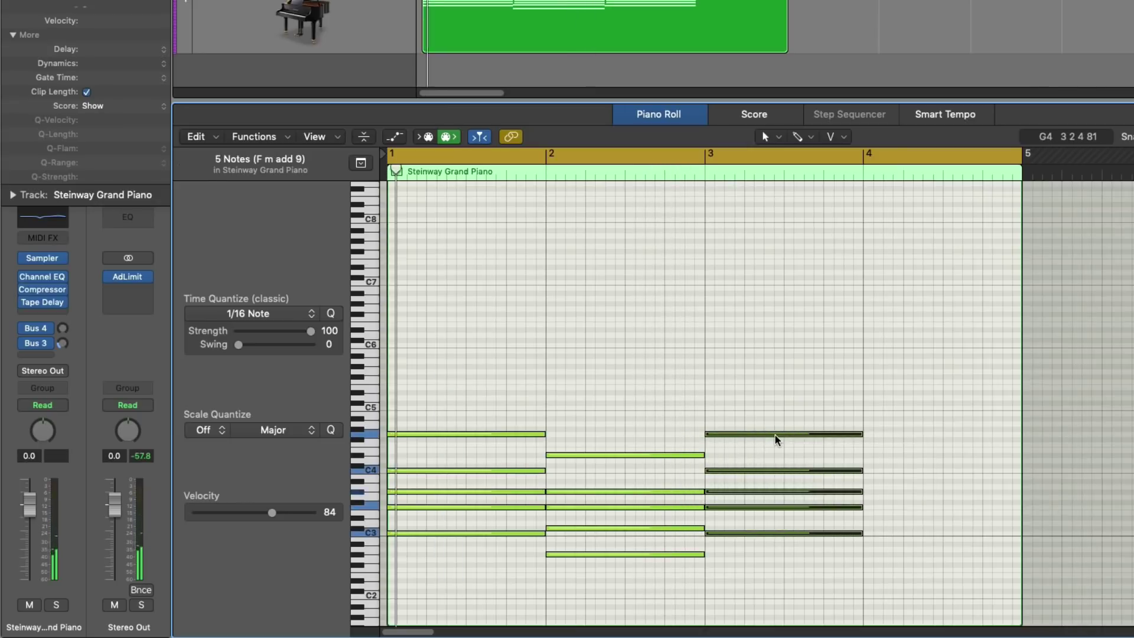
# Step: Copy the D♭ add 9 chord from bar 2 into bar 4 at the same pitches
pyautogui.scroll(2, 774, 443)
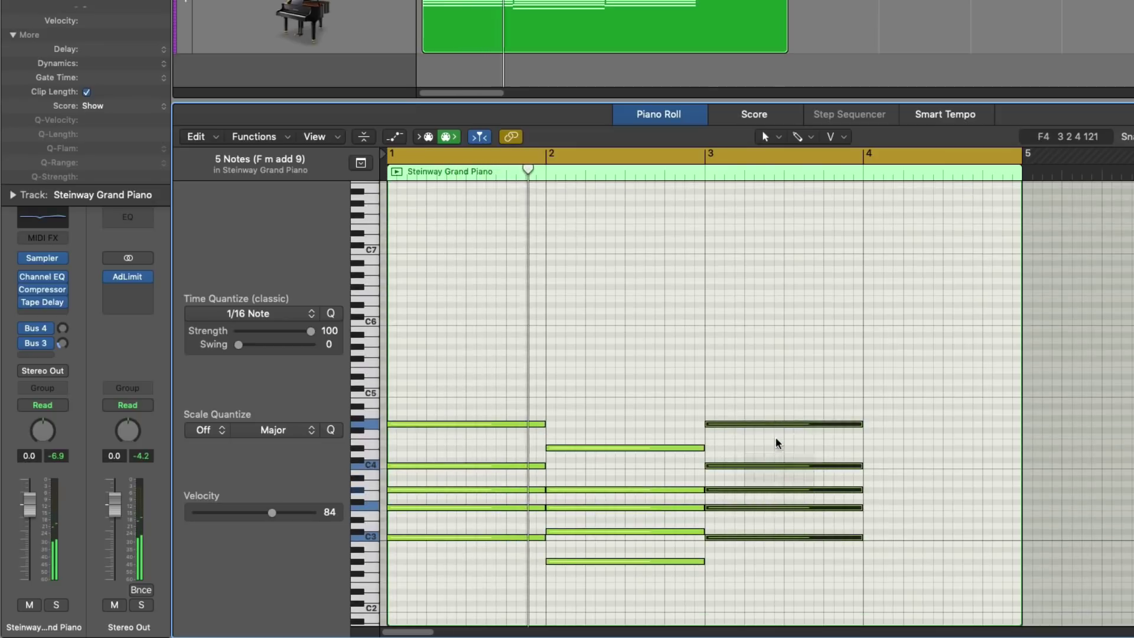
pyautogui.hscroll(3, 771, 455)
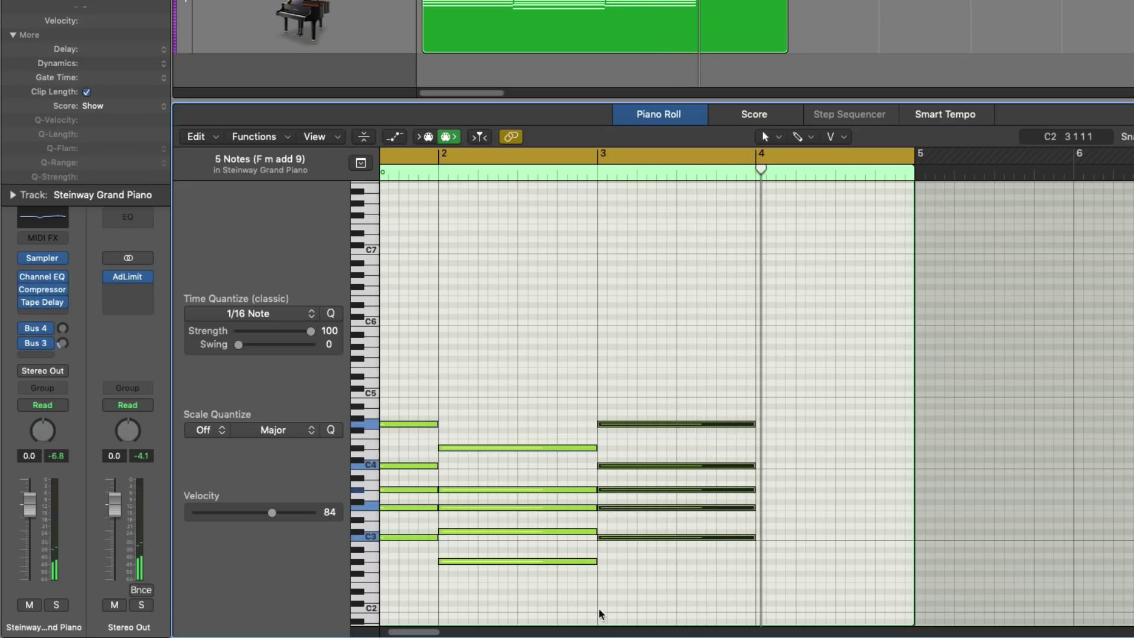
pyautogui.moveTo(551, 601); pyautogui.dragTo(501, 410)
pyautogui.moveTo(490, 448); pyautogui.dragTo(807, 453)
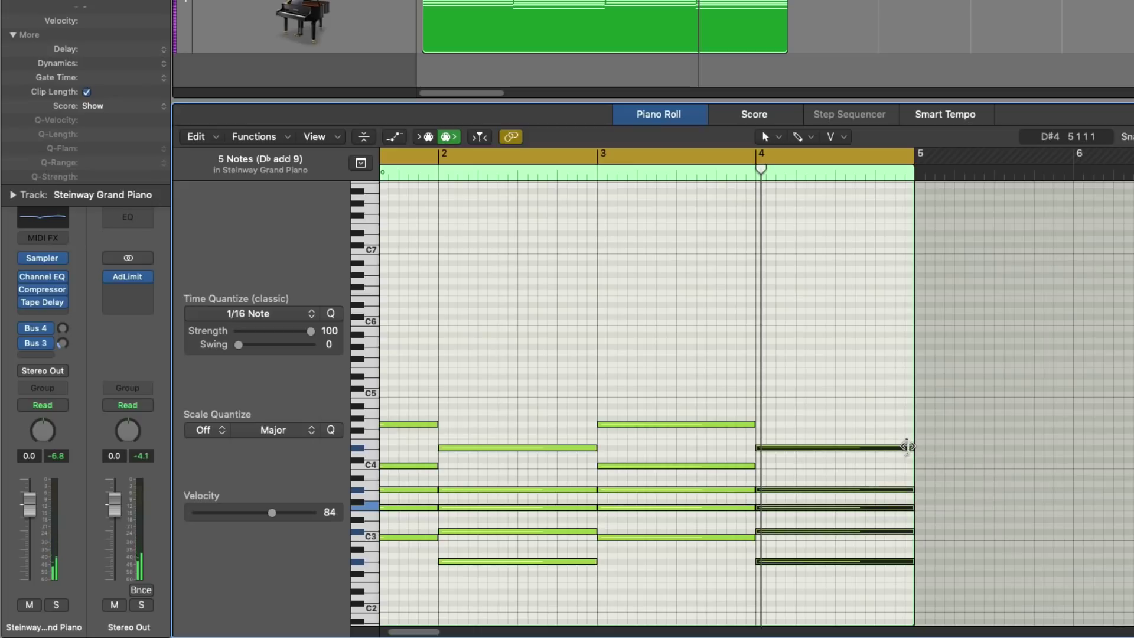
# Step: Shorten the bar 4 chord to two beats and set the cycle range to cover only bar 4
pyautogui.moveTo(907, 447); pyautogui.dragTo(834, 447)
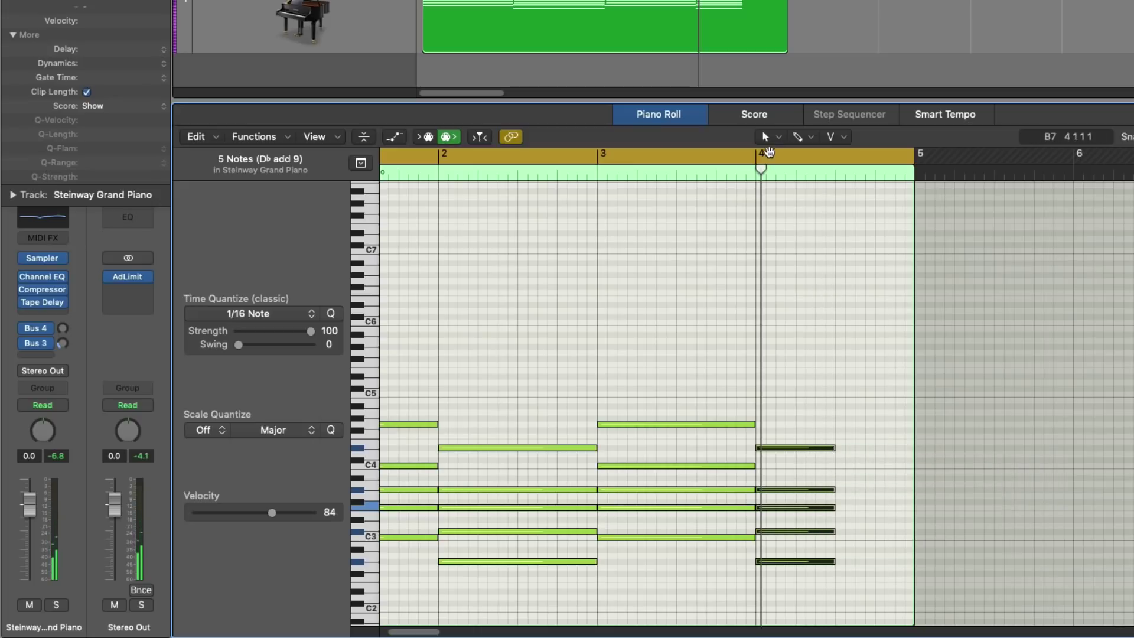
pyautogui.moveTo(762, 154); pyautogui.dragTo(954, 157)
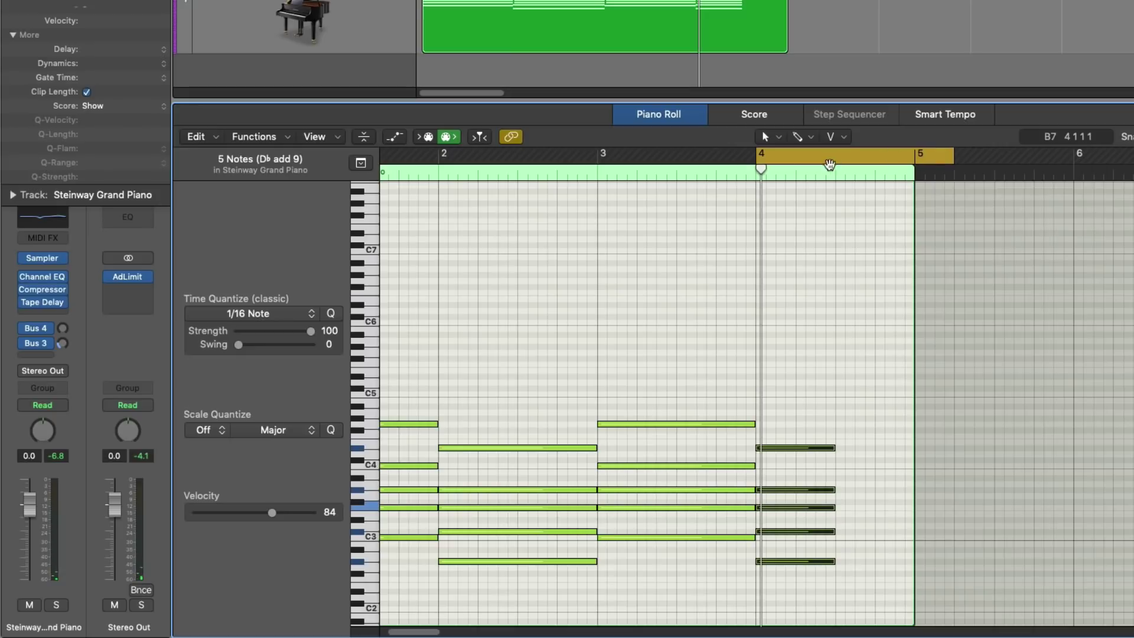
pyautogui.click(830, 164)
pyautogui.moveTo(766, 158); pyautogui.dragTo(914, 157)
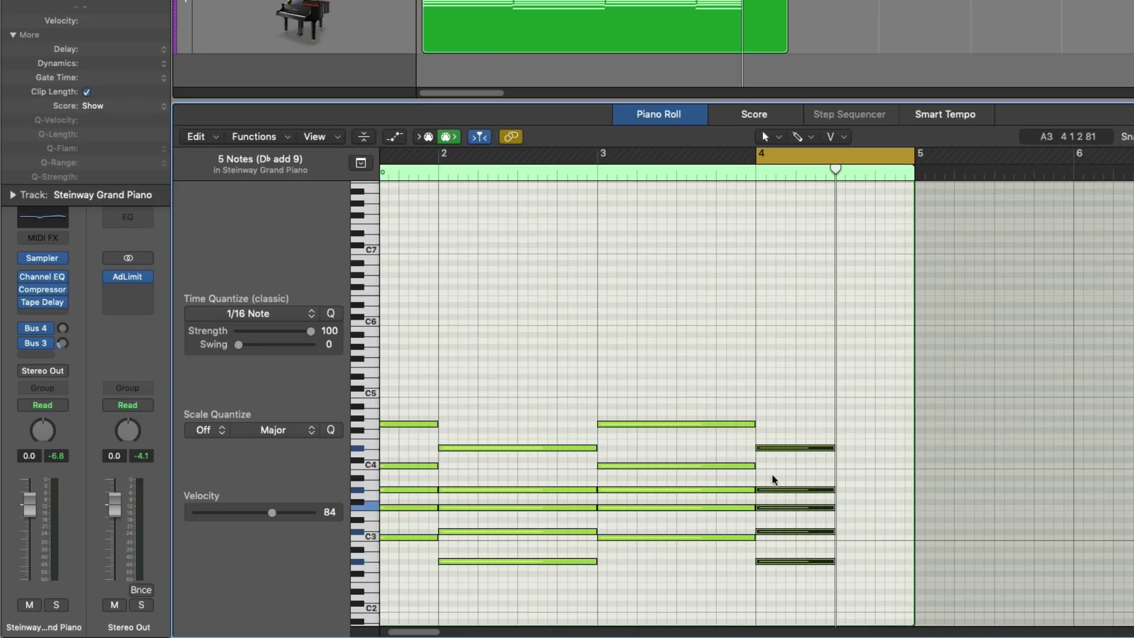
# Step: Repeat the two-beat chord into the second half of bar 4 and raise the copy's top note to F4
pyautogui.moveTo(809, 367); pyautogui.dragTo(816, 591)
pyautogui.press('super+r')
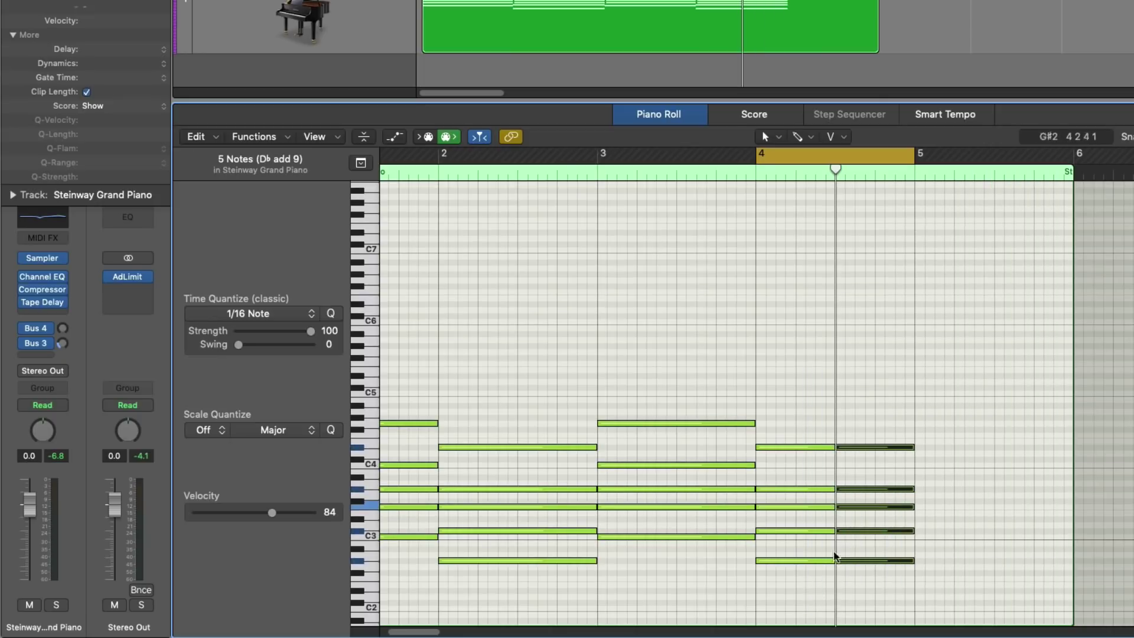
pyautogui.click(870, 445)
pyautogui.moveTo(870, 451); pyautogui.dragTo(868, 441)
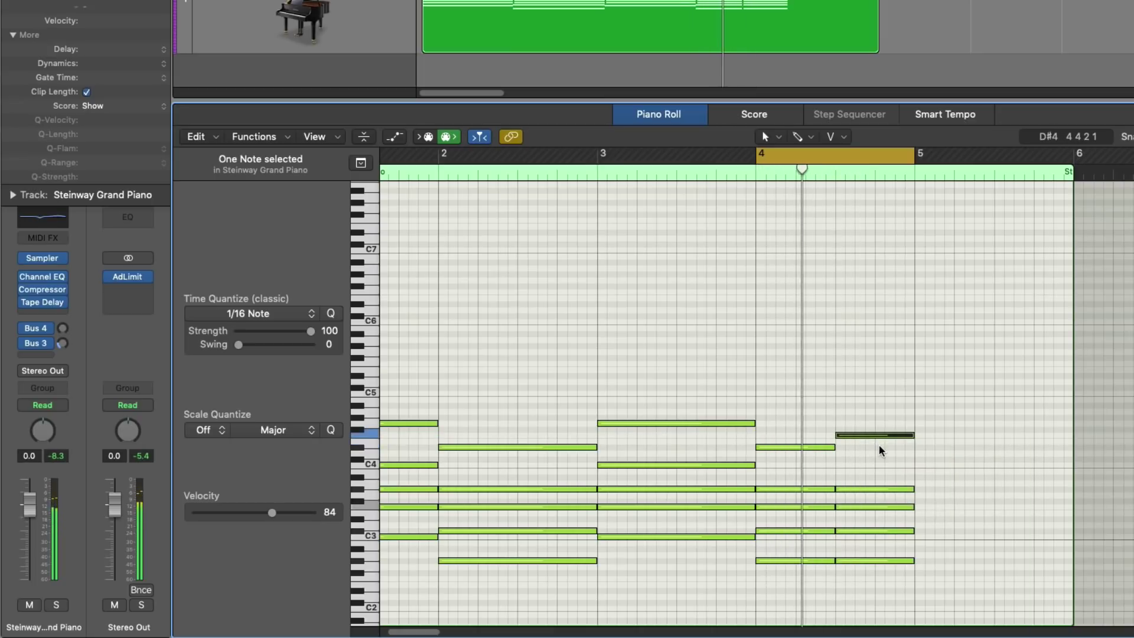
pyautogui.scroll(-3, 864, 474)
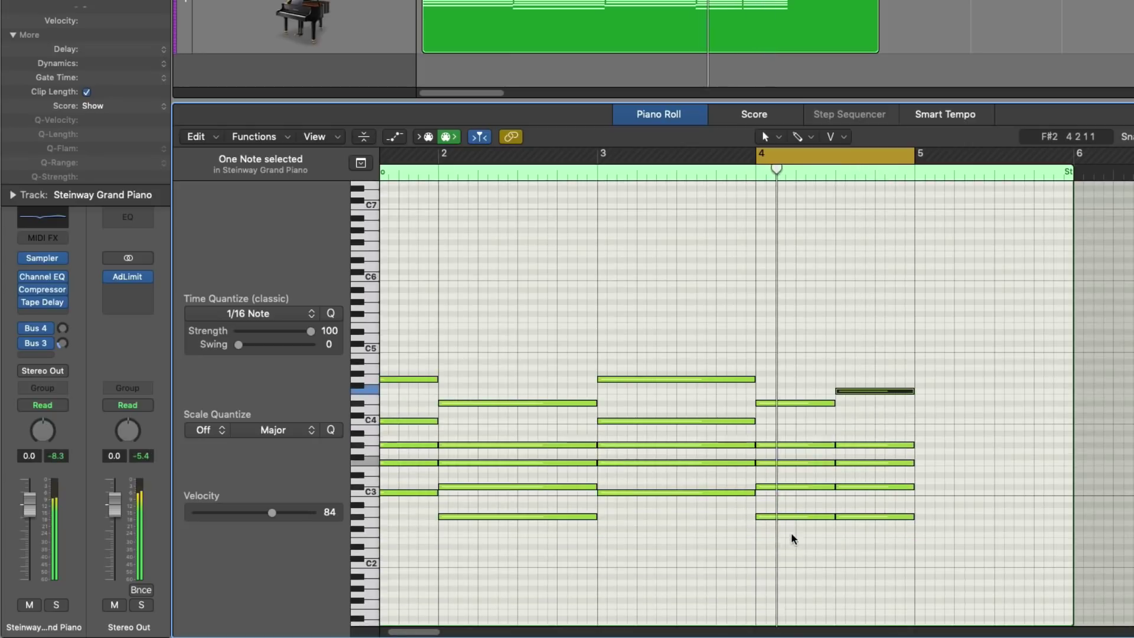
# Step: Delete the lowest note, G#2, from the chord in the second half of bar 4
pyautogui.click(783, 537)
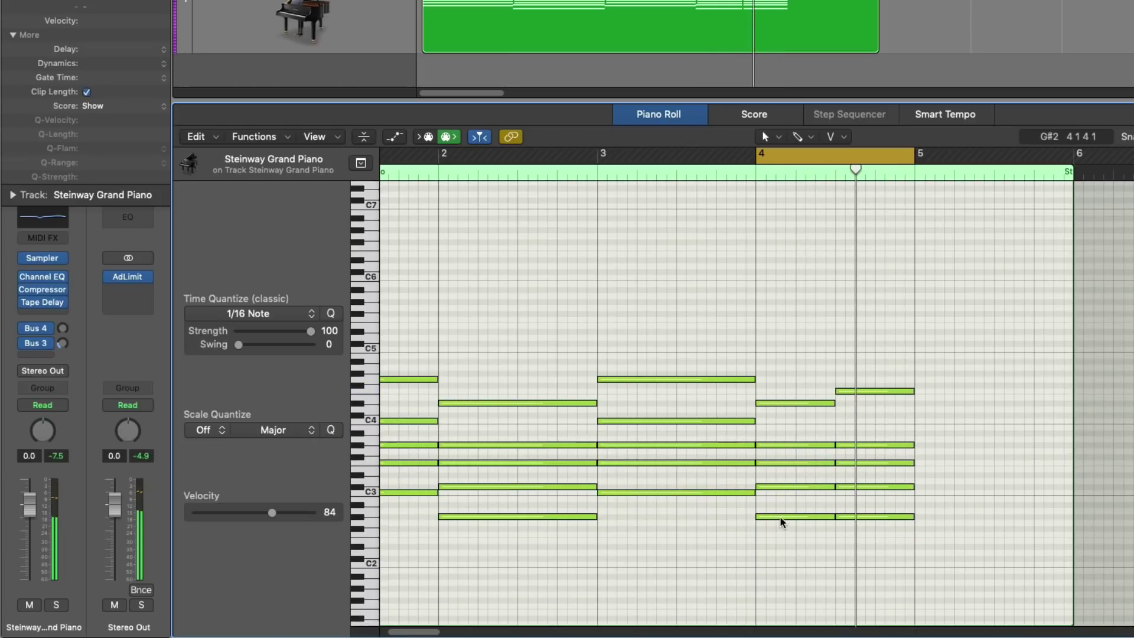
pyautogui.click(842, 518)
pyautogui.press('Delete')
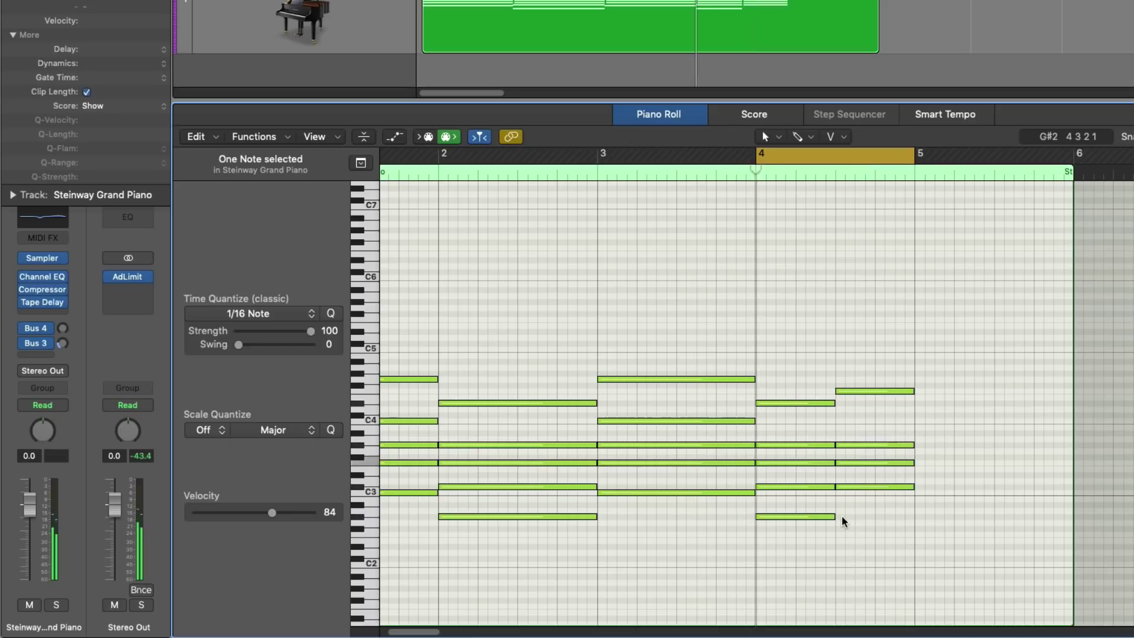
pyautogui.scroll(-3, 843, 520)
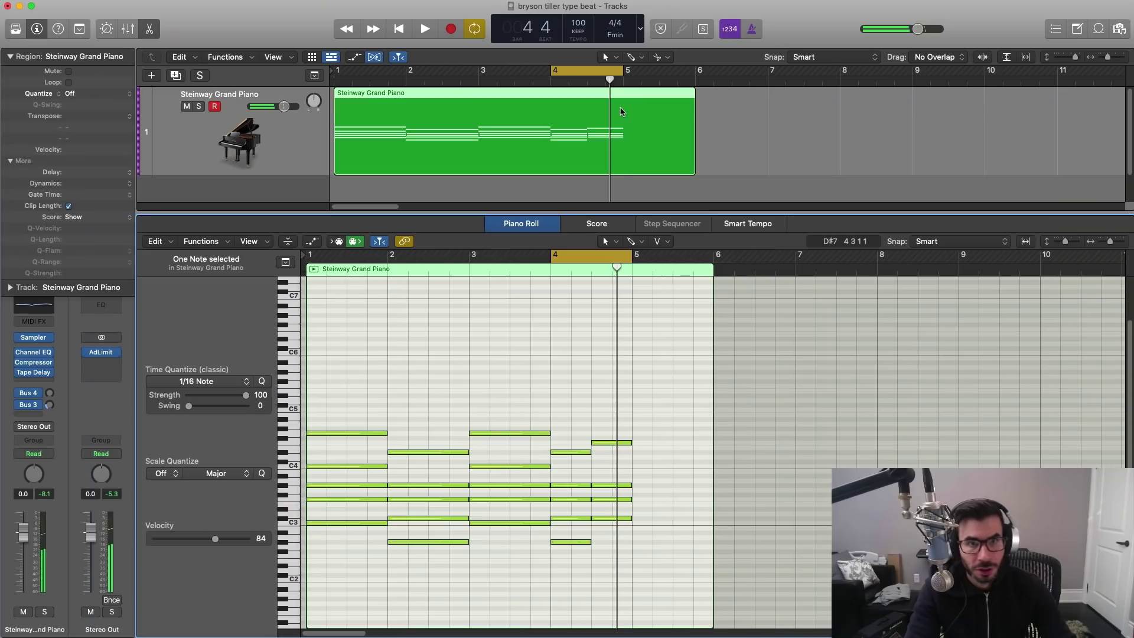
# Step: Delete the empty part of the piano region after bar 4 and set the cycle range to bars 1 through 4
pyautogui.click(621, 111)
pyautogui.press('Delete')
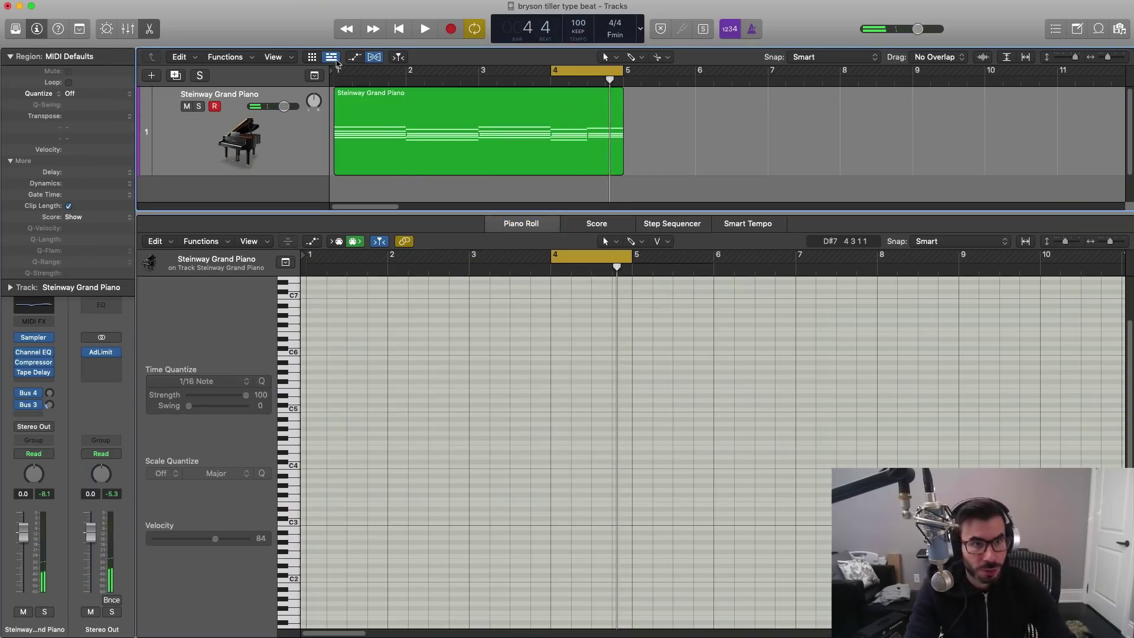
pyautogui.moveTo(339, 72); pyautogui.dragTo(625, 70)
# Step: Close the Piano Roll, enlarge the four-bar piano region in the Tracks view and listen to the looped progression
pyautogui.press('space')
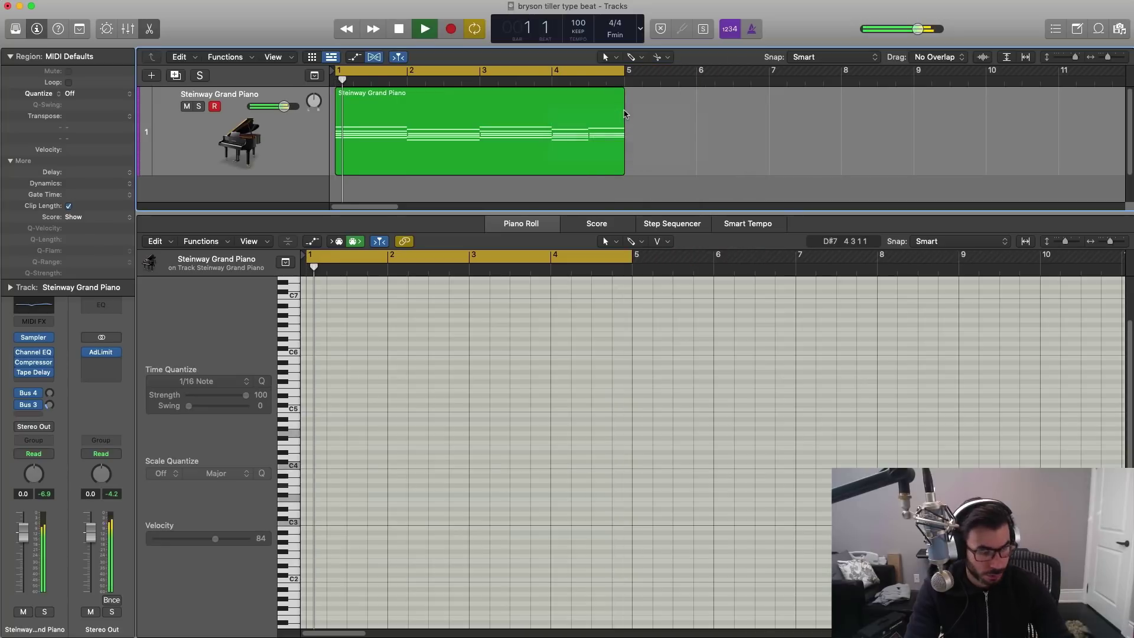
pyautogui.press('e')
pyautogui.keyDown('ctrl'); pyautogui.keyDown('alt'); pyautogui.click(529, 316); pyautogui.keyUp('alt'); pyautogui.keyUp('ctrl')
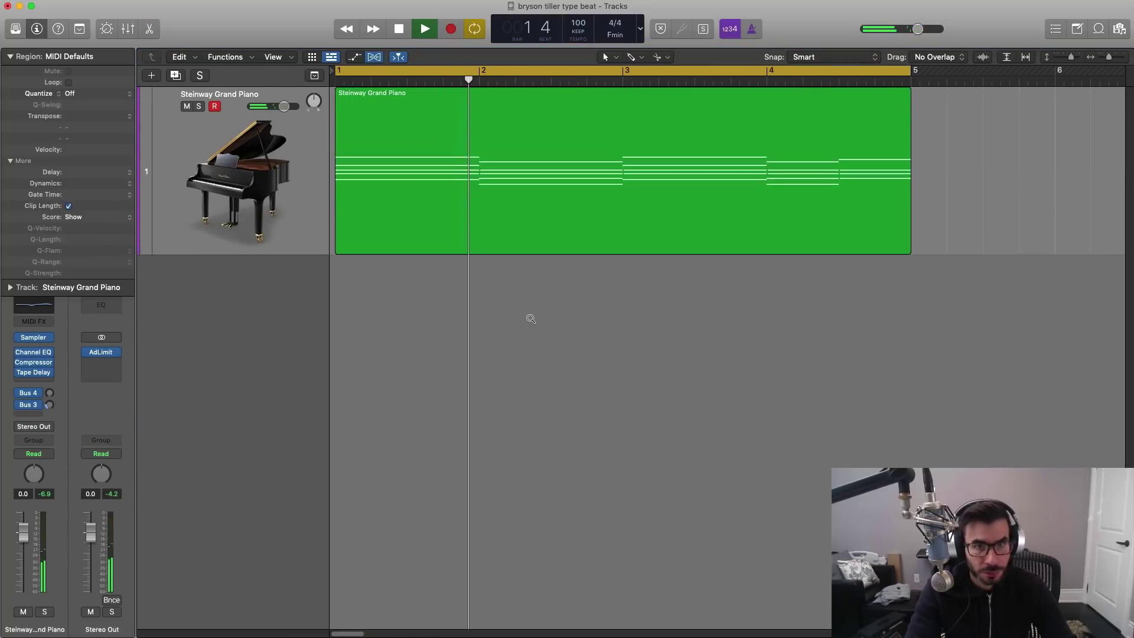
pyautogui.keyDown('ctrl'); pyautogui.keyDown('alt'); pyautogui.click(530, 319); pyautogui.keyUp('alt'); pyautogui.keyUp('ctrl')
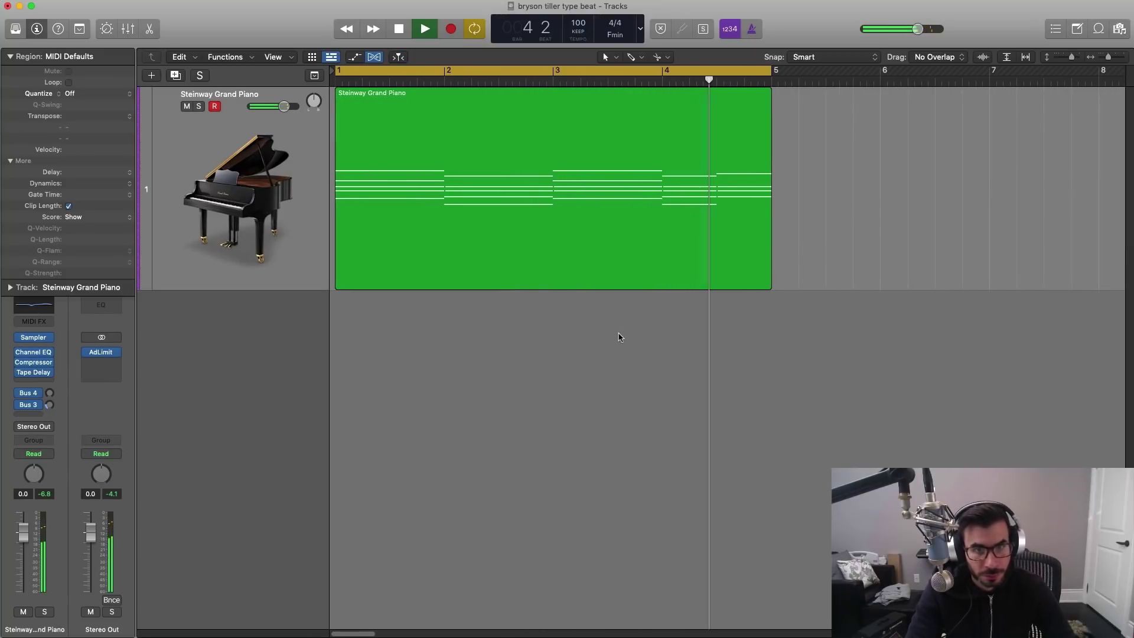
pyautogui.press('space')
# Step: Insert a stereo denise Perfect Plate XL reverb on the piano track and enlarge its plug-in window
pyautogui.click(10, 56)
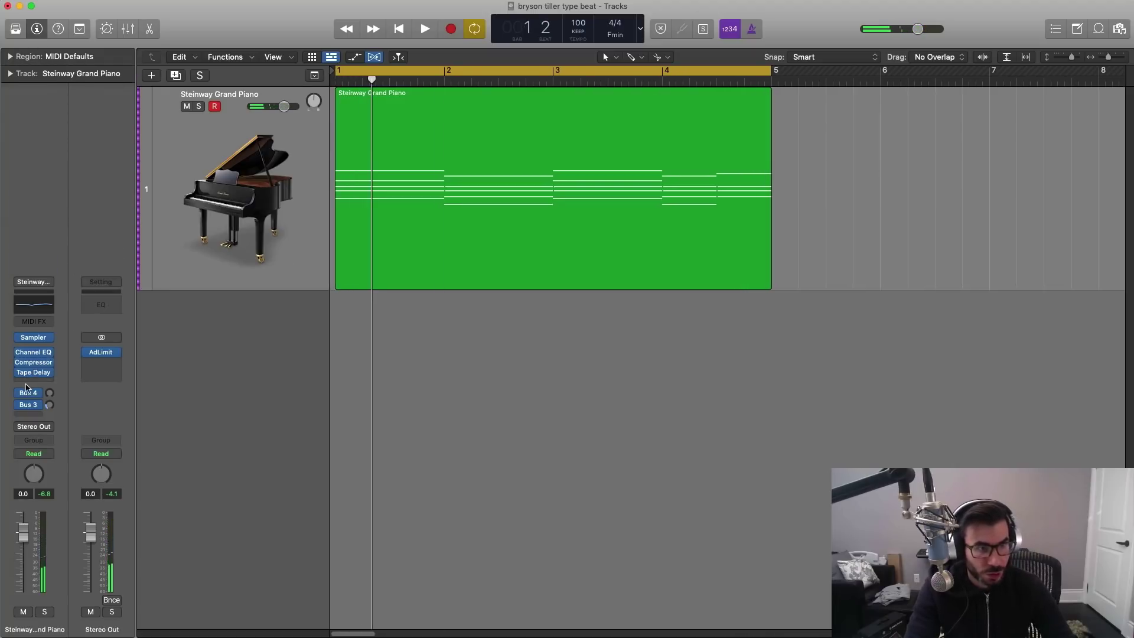
pyautogui.click(32, 381)
pyautogui.moveTo(122, 403)
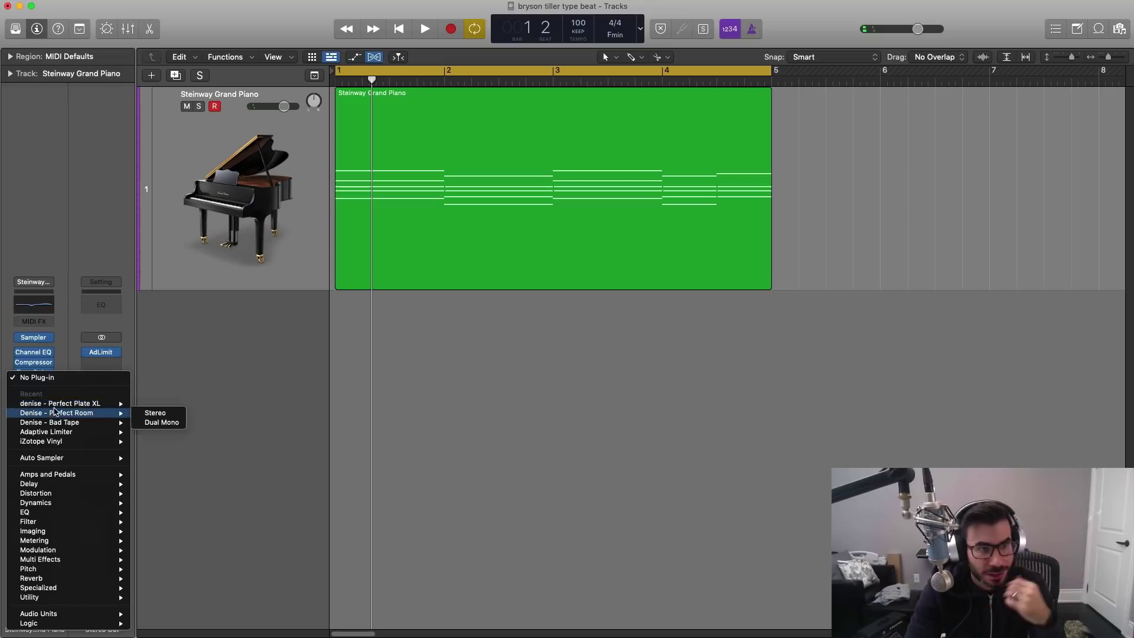
pyautogui.click(159, 404)
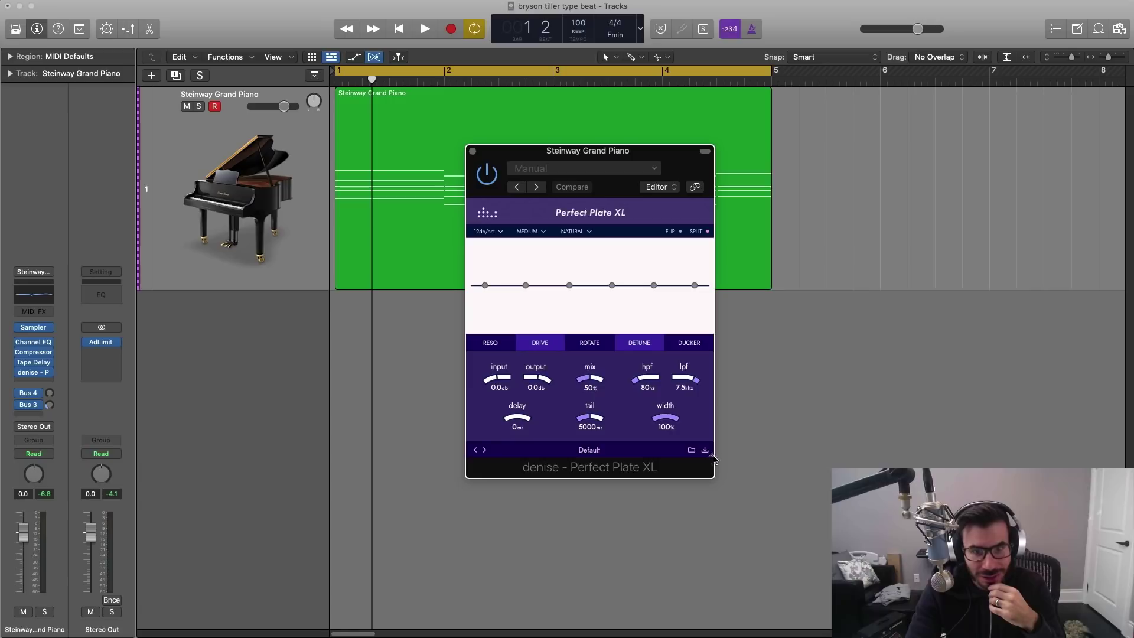
pyautogui.moveTo(713, 460); pyautogui.dragTo(792, 508)
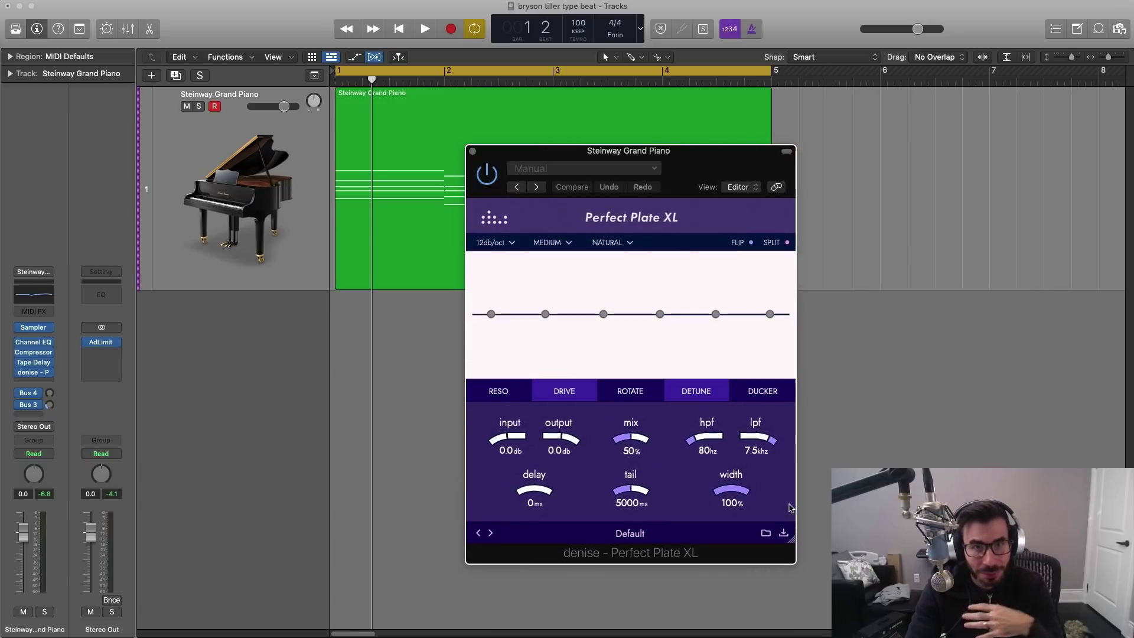
pyautogui.moveTo(678, 171); pyautogui.dragTo(650, 119)
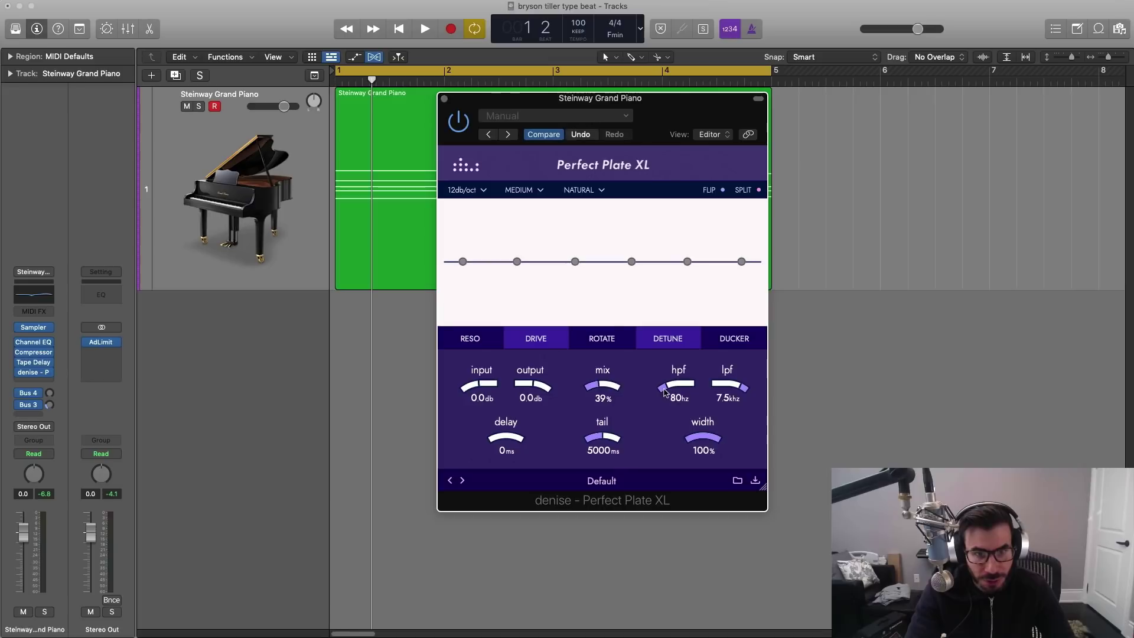
# Step: Set the Perfect Plate XL mix to 100% and reso to 80% and add detune while auditioning the piano loop
pyautogui.press('space')
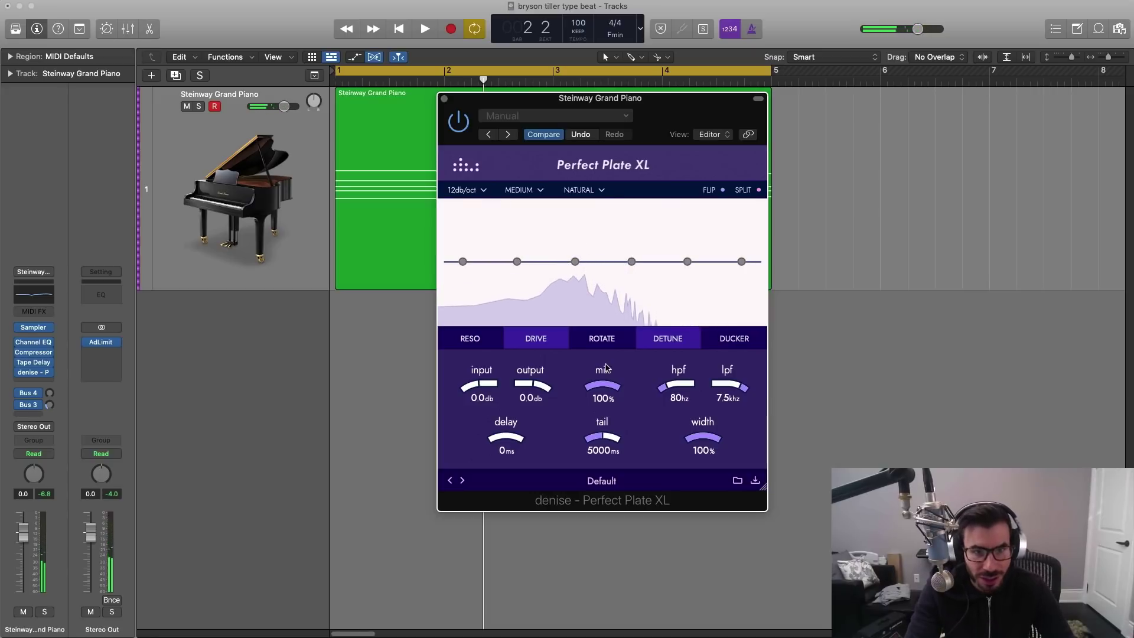
pyautogui.moveTo(682, 343)
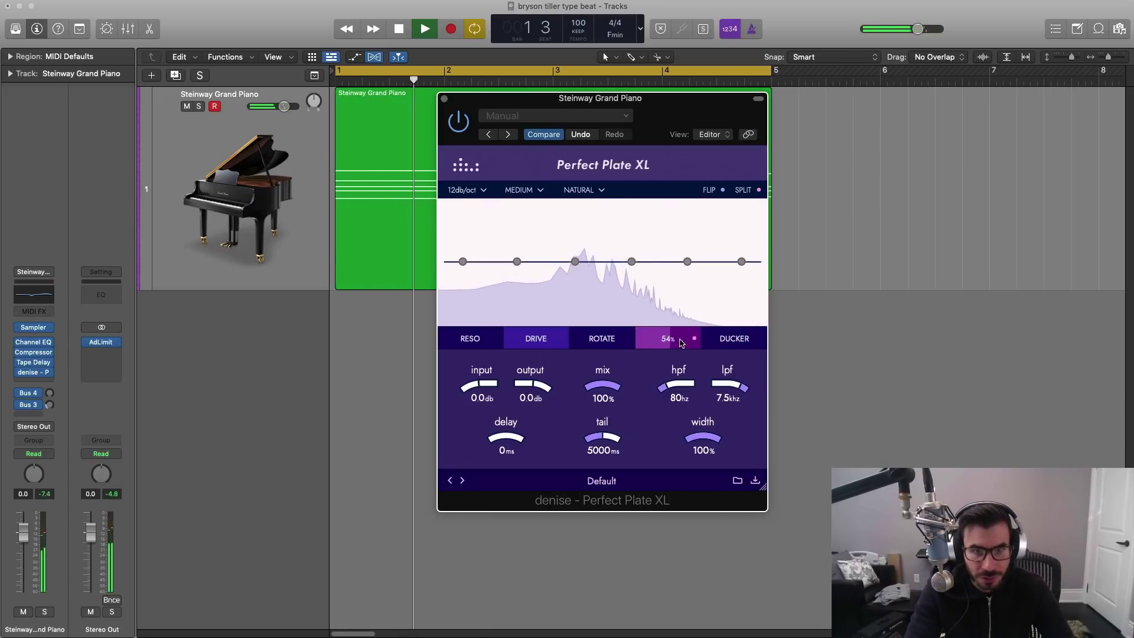
pyautogui.moveTo(502, 333)
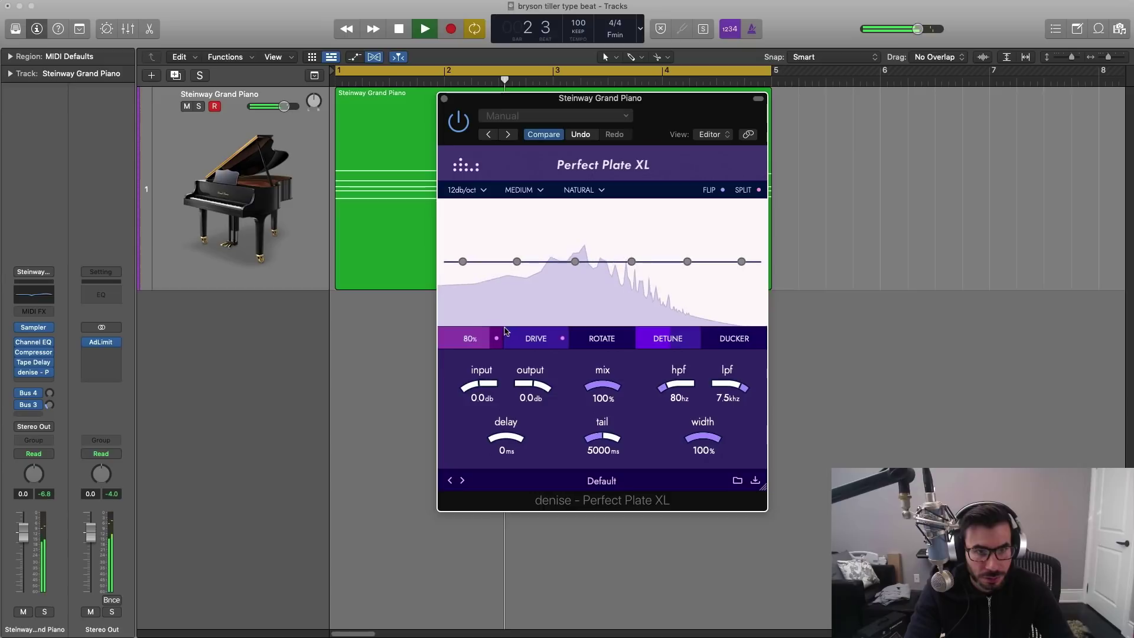
pyautogui.press('space')
pyautogui.press('space')
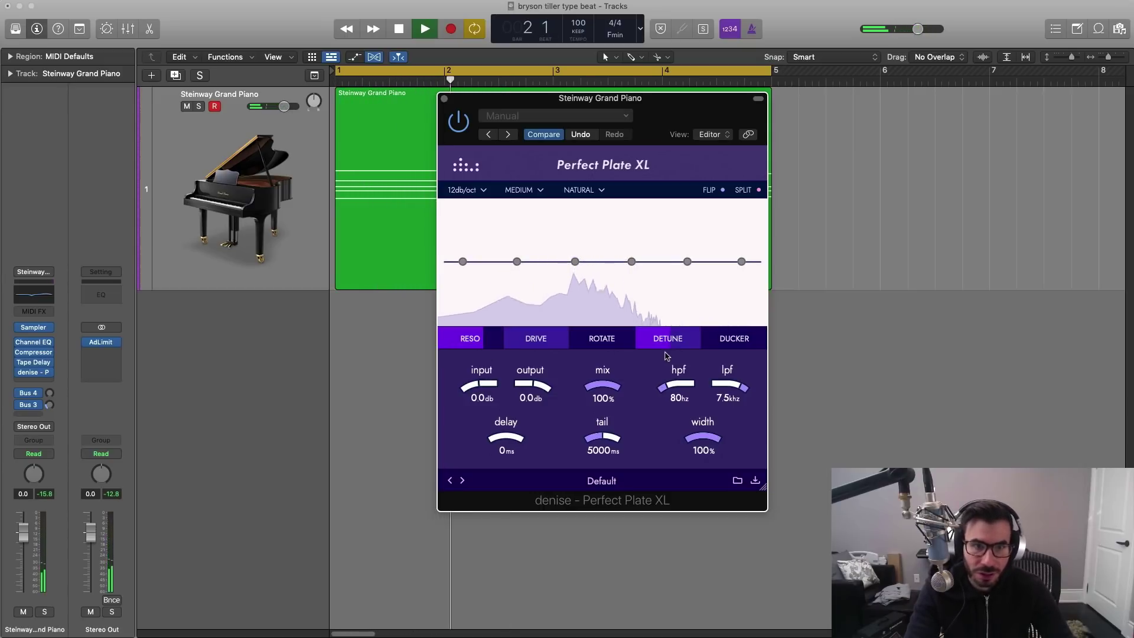
pyautogui.press('space')
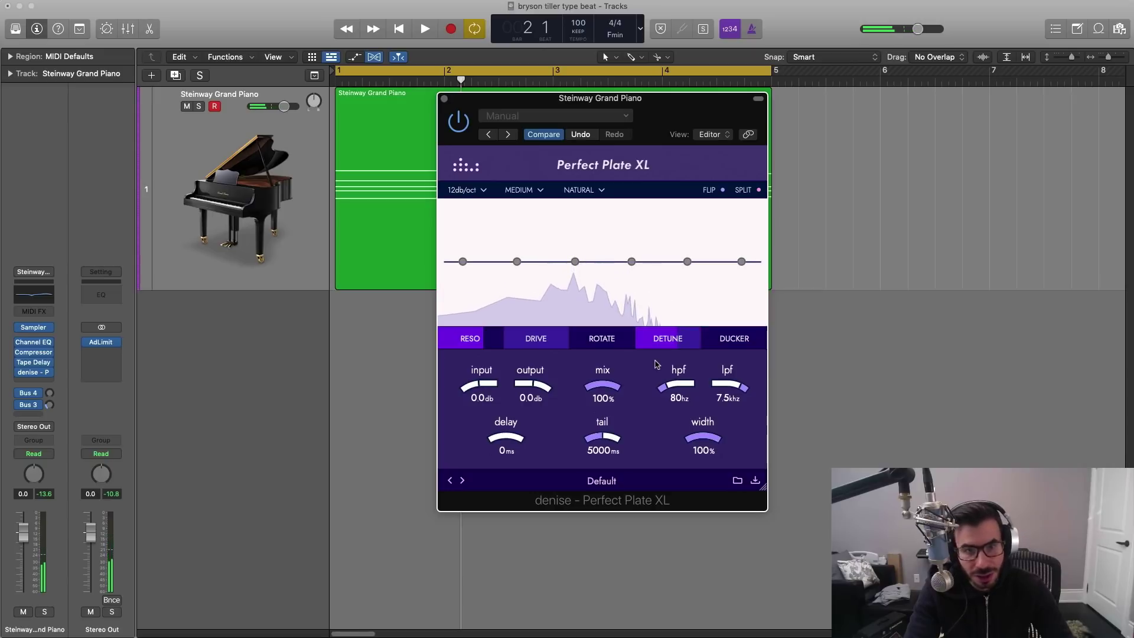
# Step: Set the rotate amount in Perfect Plate XL to 42% while listening to the piano
pyautogui.press('space')
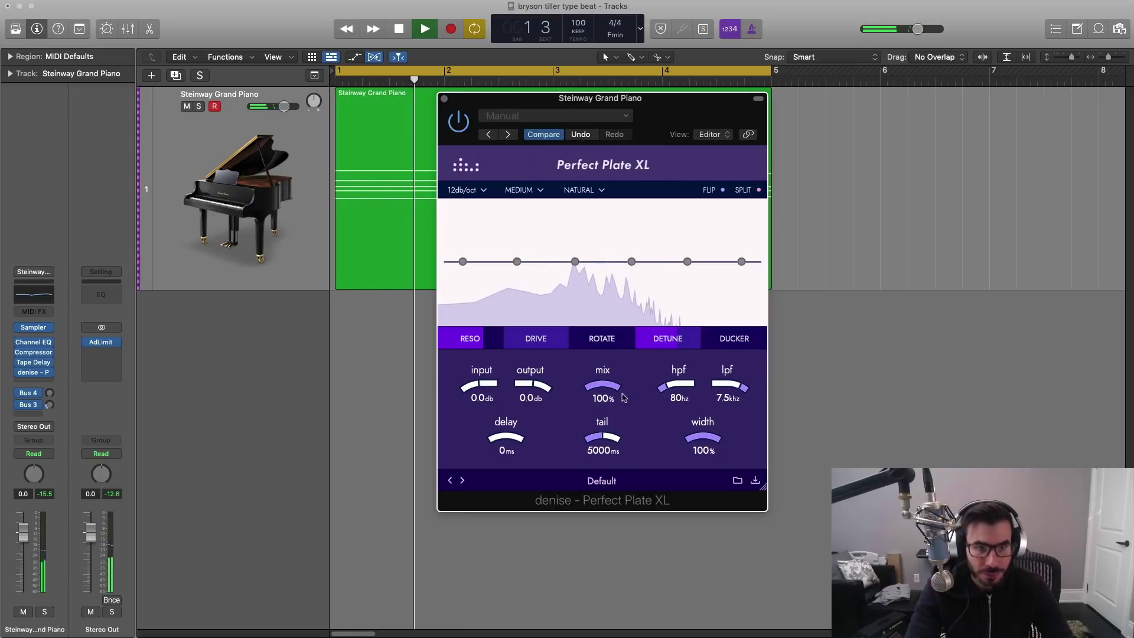
pyautogui.moveTo(597, 331)
pyautogui.press('space')
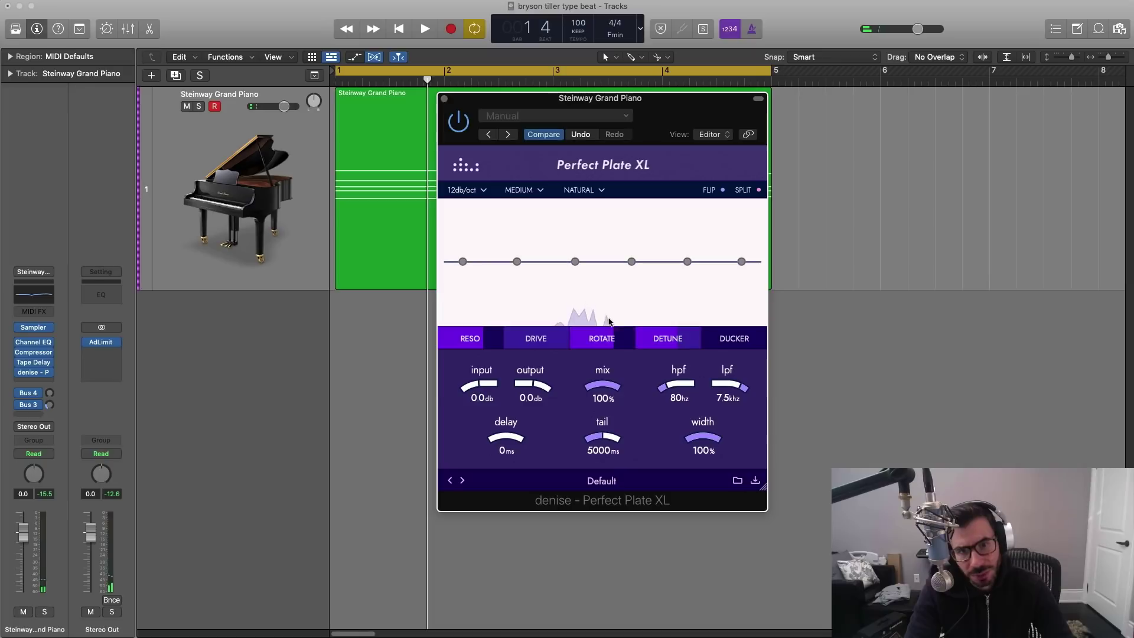
pyautogui.press('space')
pyautogui.moveTo(603, 348)
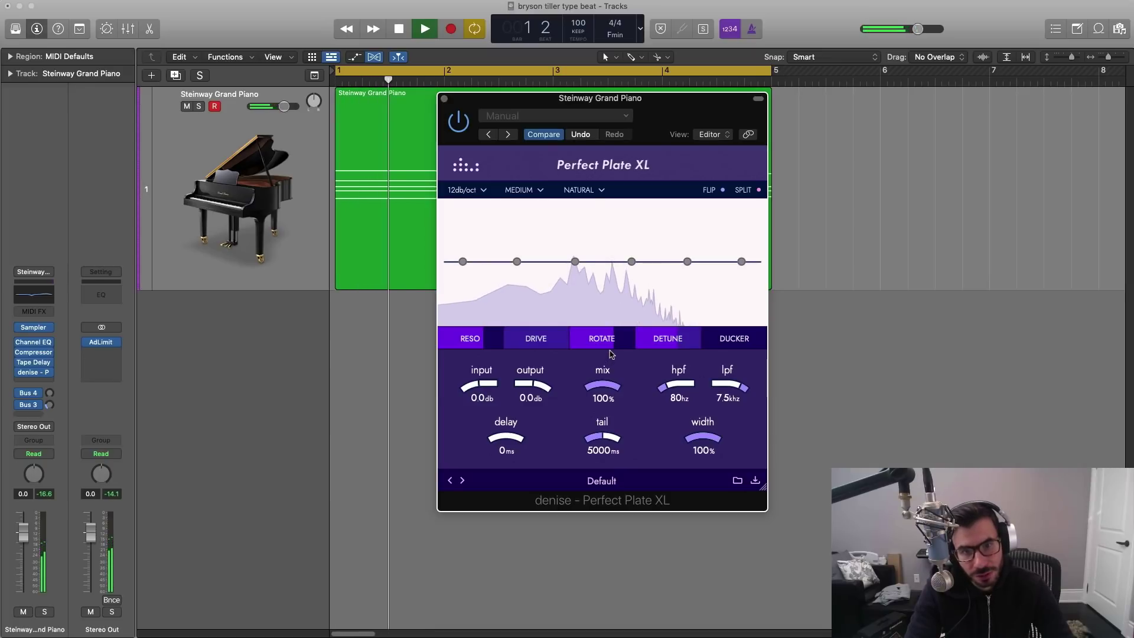
pyautogui.moveTo(604, 348); pyautogui.dragTo(592, 352)
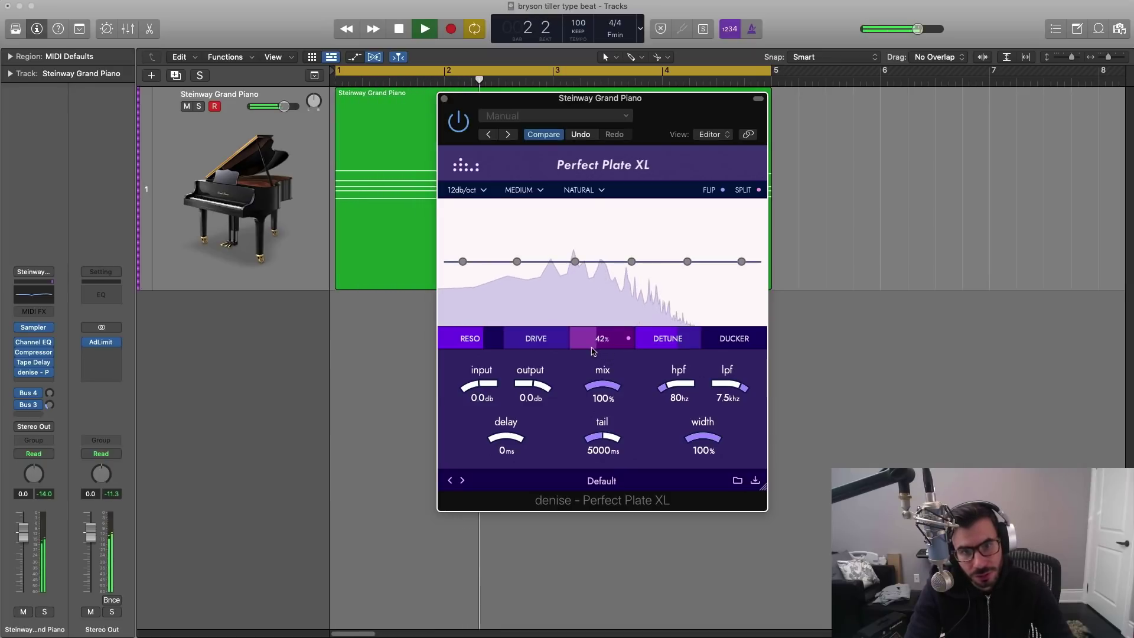
# Step: Raise the drive amount in Perfect Plate XL and audition it on the piano loop
pyautogui.press('space')
pyautogui.moveTo(529, 343)
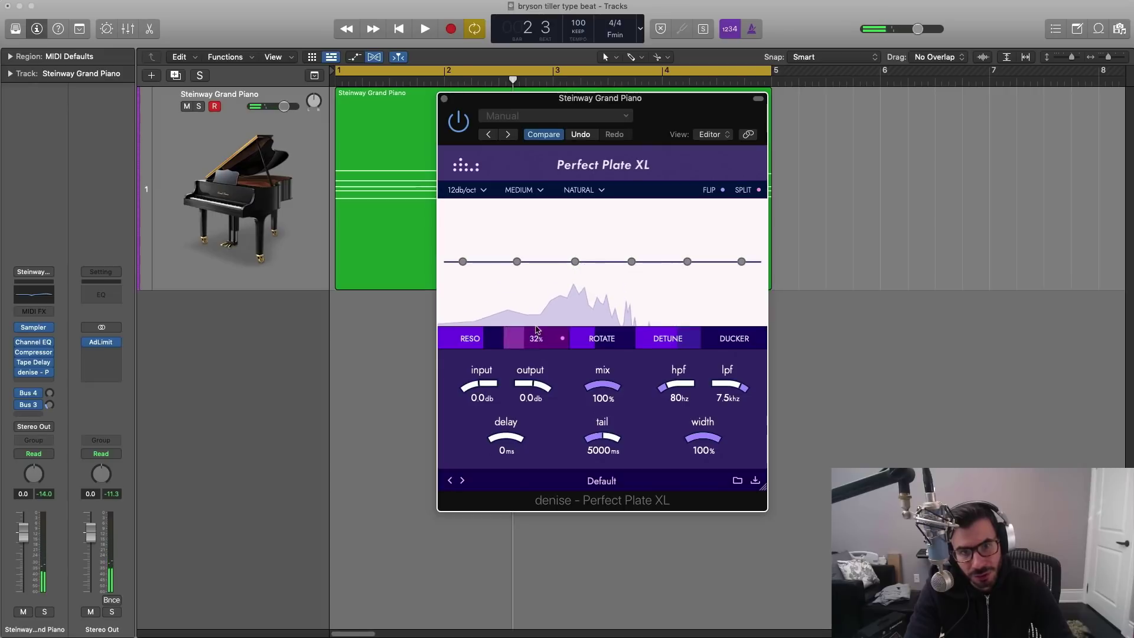
pyautogui.press('space')
pyautogui.moveTo(537, 329); pyautogui.dragTo(536, 349)
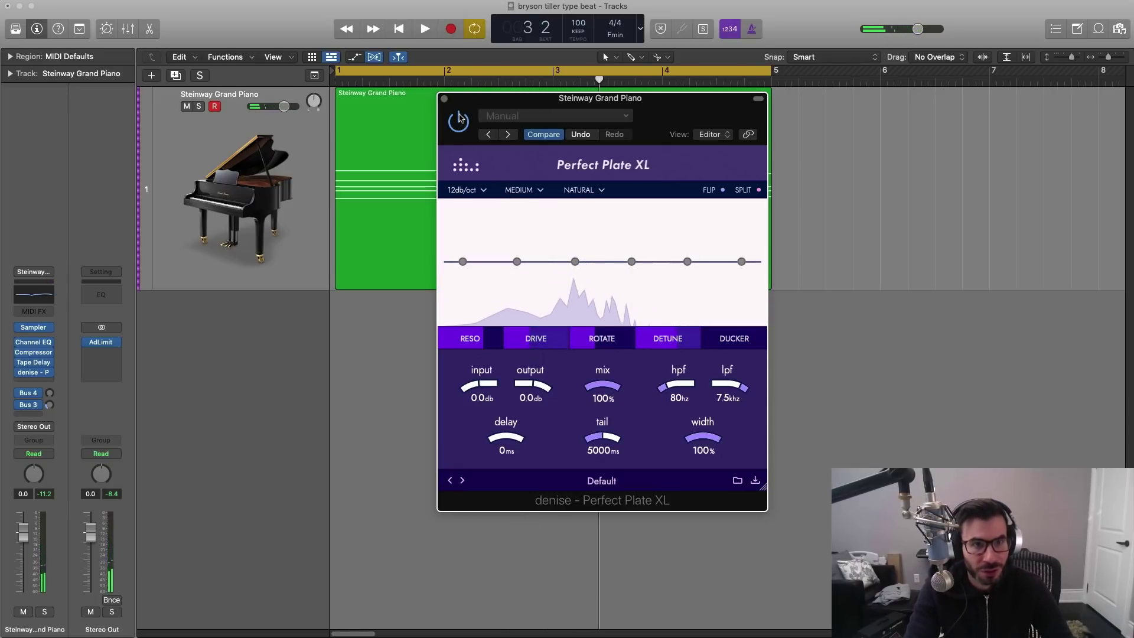
# Step: Compare the piano loop with Perfect Plate XL bypassed and enabled, and close the plug-in window
pyautogui.press('space')
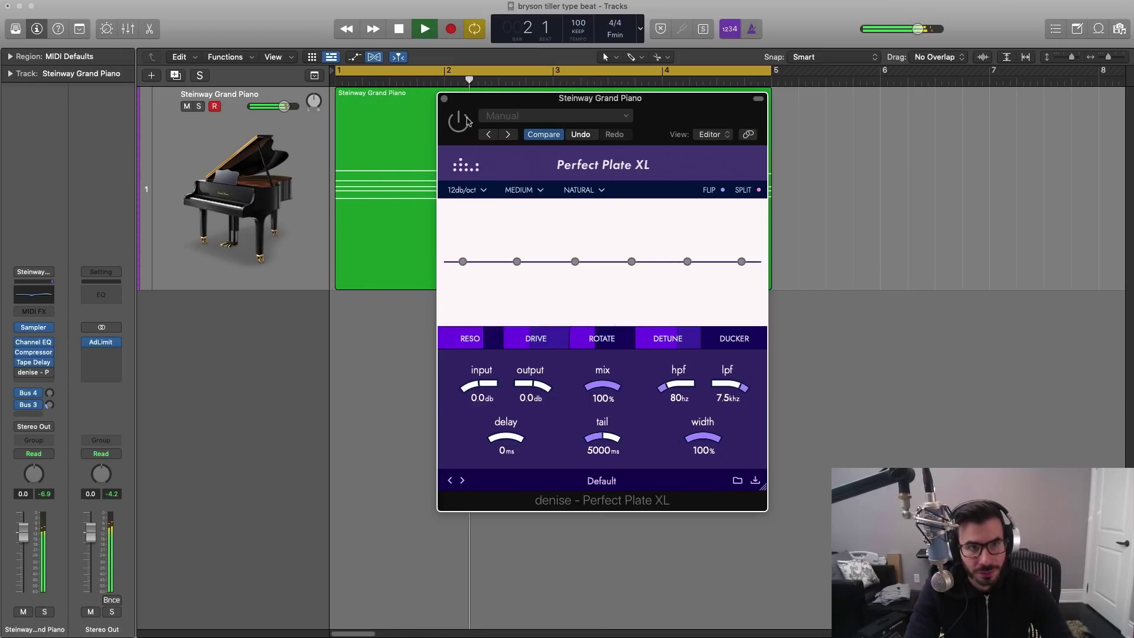
pyautogui.press('space')
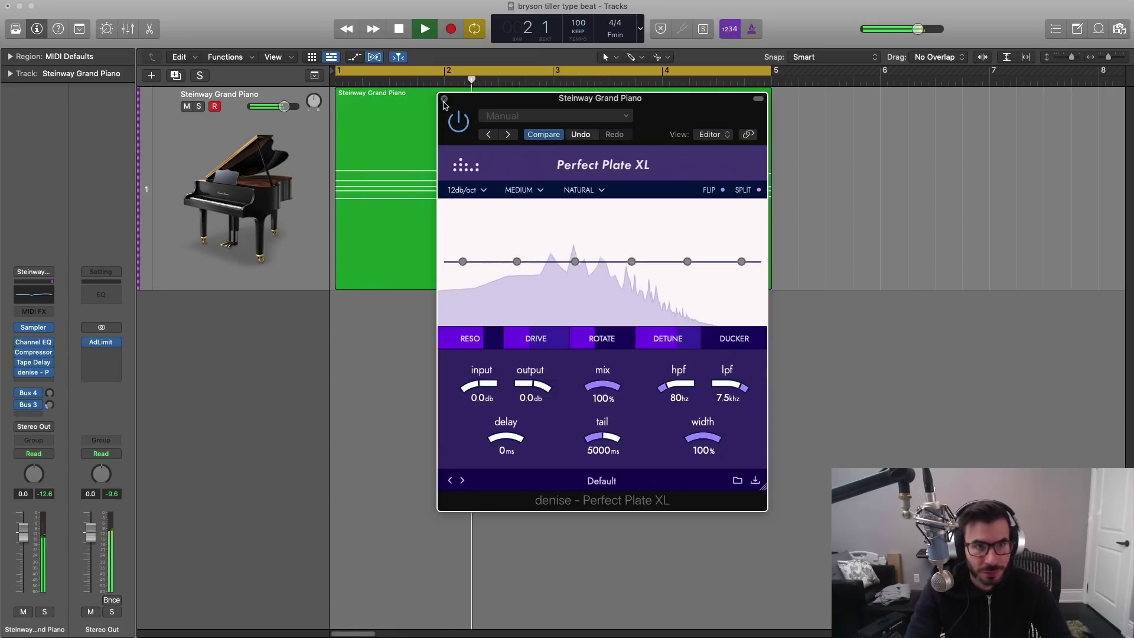
pyautogui.click(445, 99)
# Step: Stop playback and lower the piano track's volume to -3.3 dB
pyautogui.press('space')
pyautogui.moveTo(284, 106); pyautogui.dragTo(277, 106)
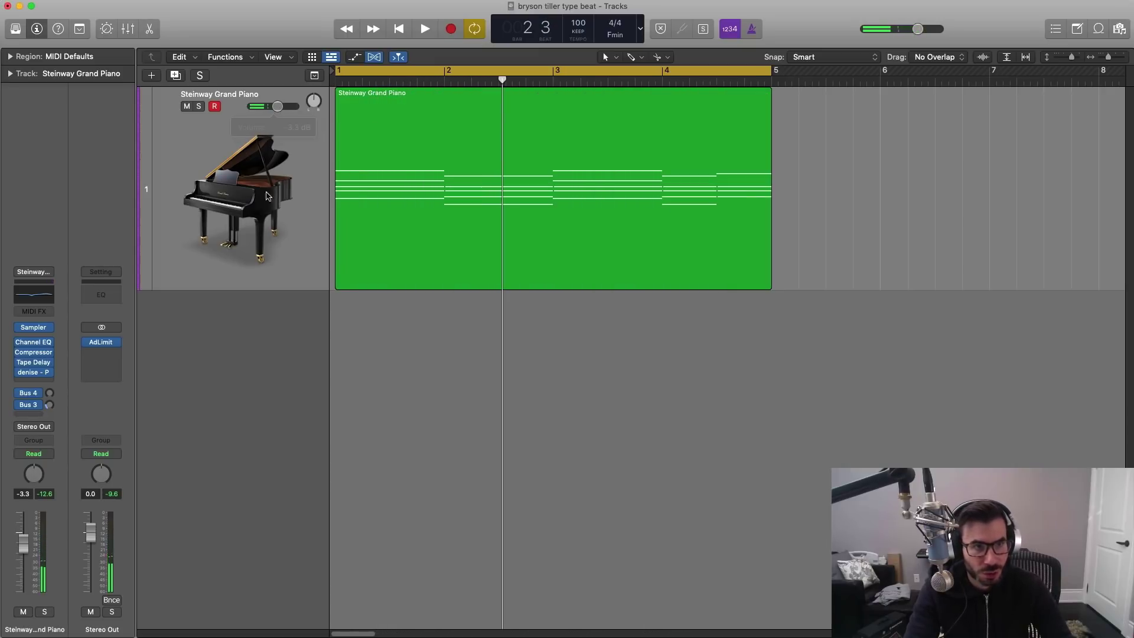
pyautogui.click(260, 236)
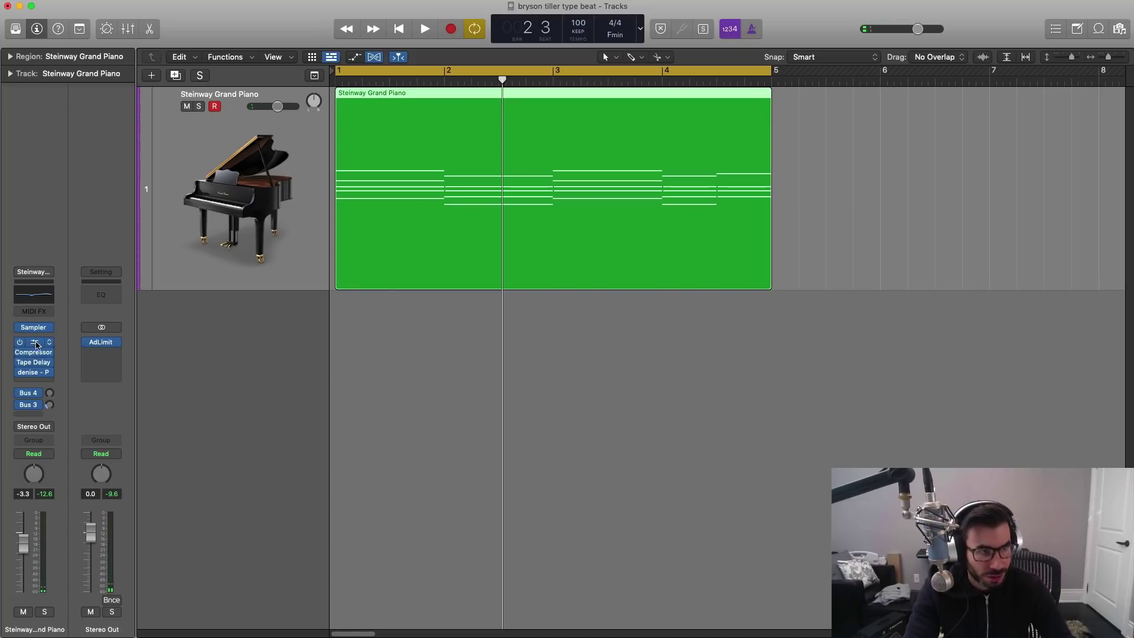
# Step: Insert a stereo Channel EQ after Perfect Plate XL on the piano track
pyautogui.click(34, 381)
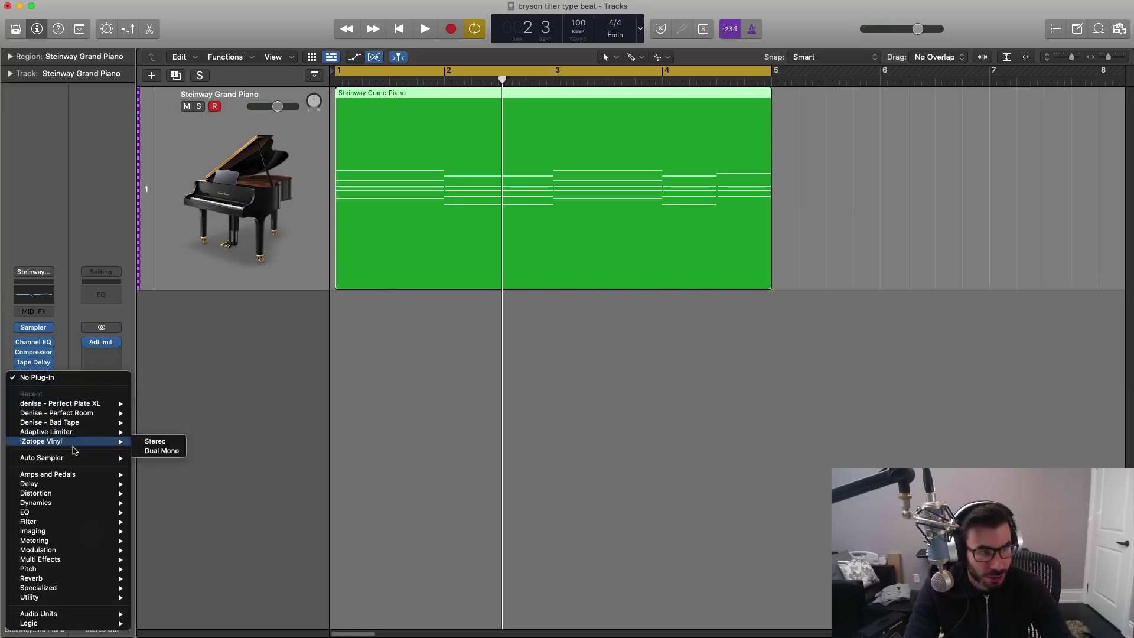
pyautogui.click(616, 313)
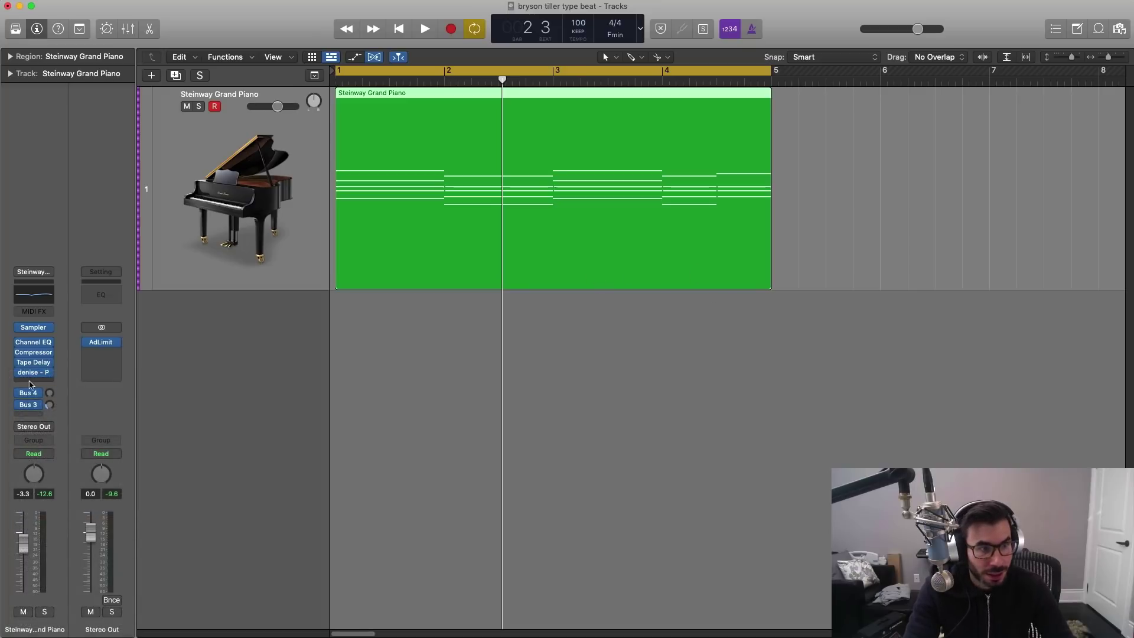
pyautogui.click(38, 381)
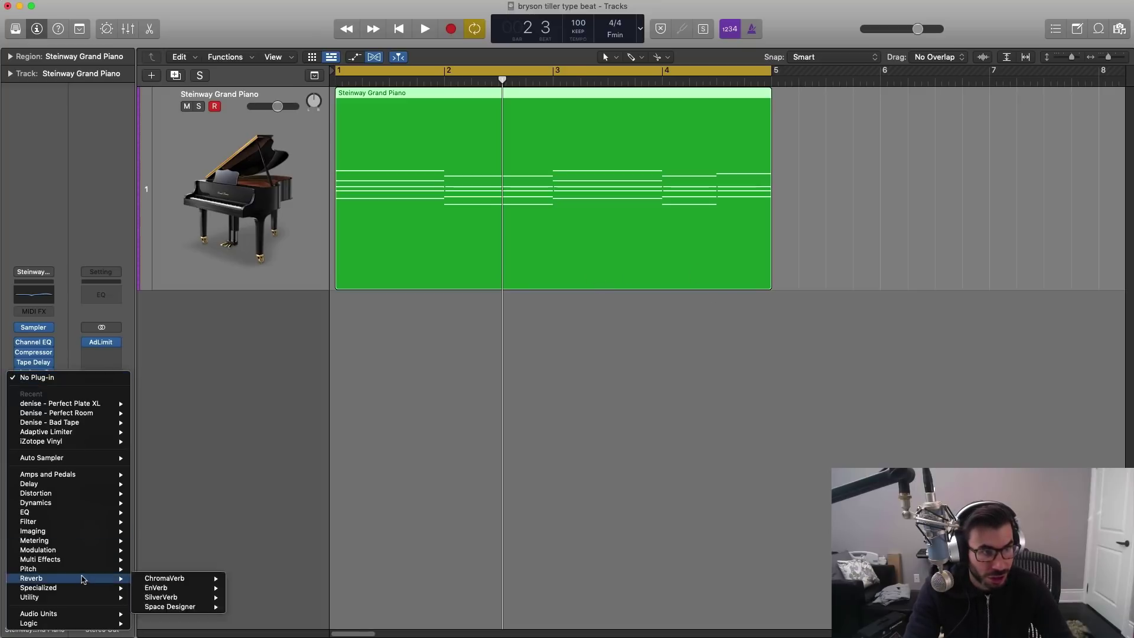
pyautogui.moveTo(95, 511)
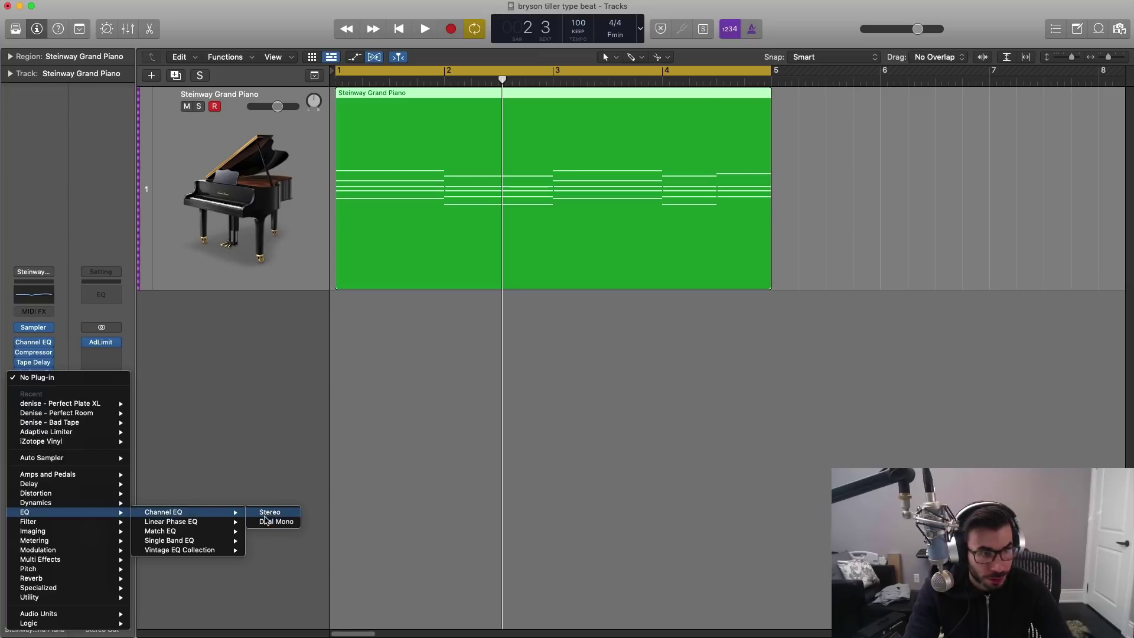
pyautogui.click(270, 512)
pyautogui.moveTo(884, 152); pyautogui.dragTo(725, 154)
# Step: Enable the Channel EQ's low-cut band and set it to 252 Hz with a 36 dB/Oct slope
pyautogui.click(357, 211)
pyautogui.press('space')
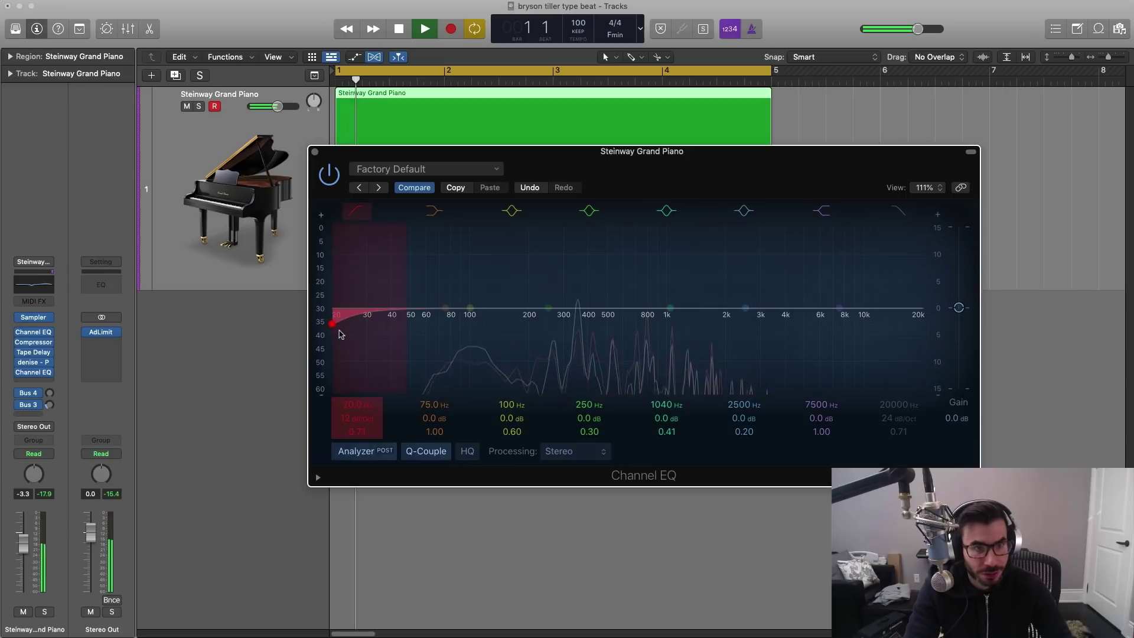
pyautogui.moveTo(345, 308); pyautogui.dragTo(539, 326)
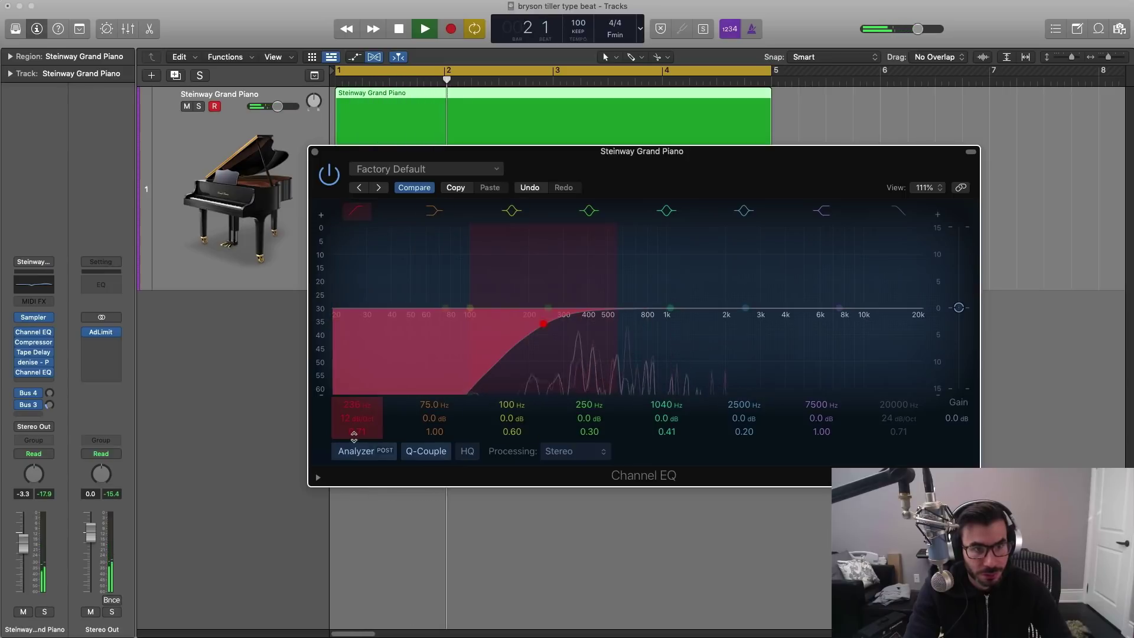
pyautogui.moveTo(346, 418); pyautogui.dragTo(345, 401)
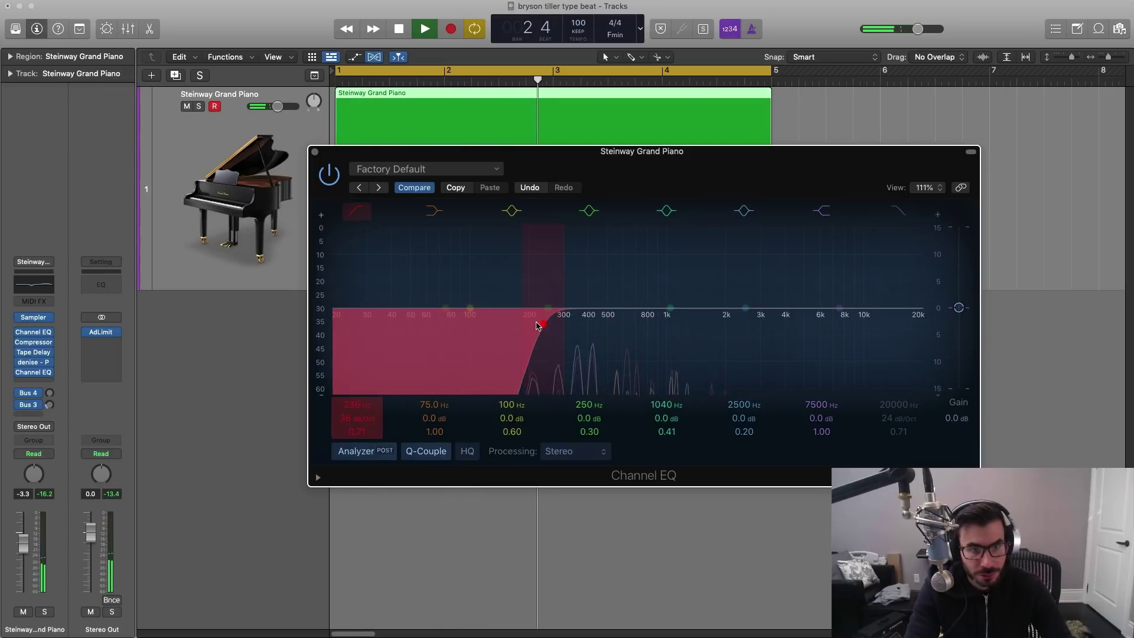
pyautogui.moveTo(543, 323); pyautogui.dragTo(547, 328)
# Step: Close the Channel EQ window and compare the piano loop with the added effects bypassed
pyautogui.press('space')
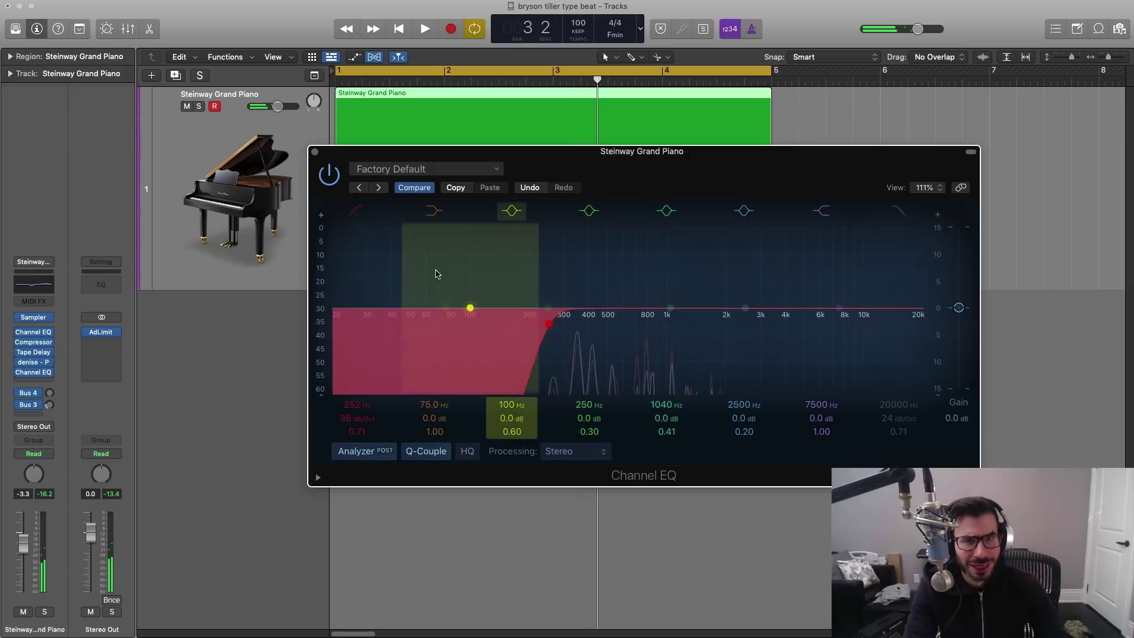
pyautogui.press('space')
pyautogui.press('super+w')
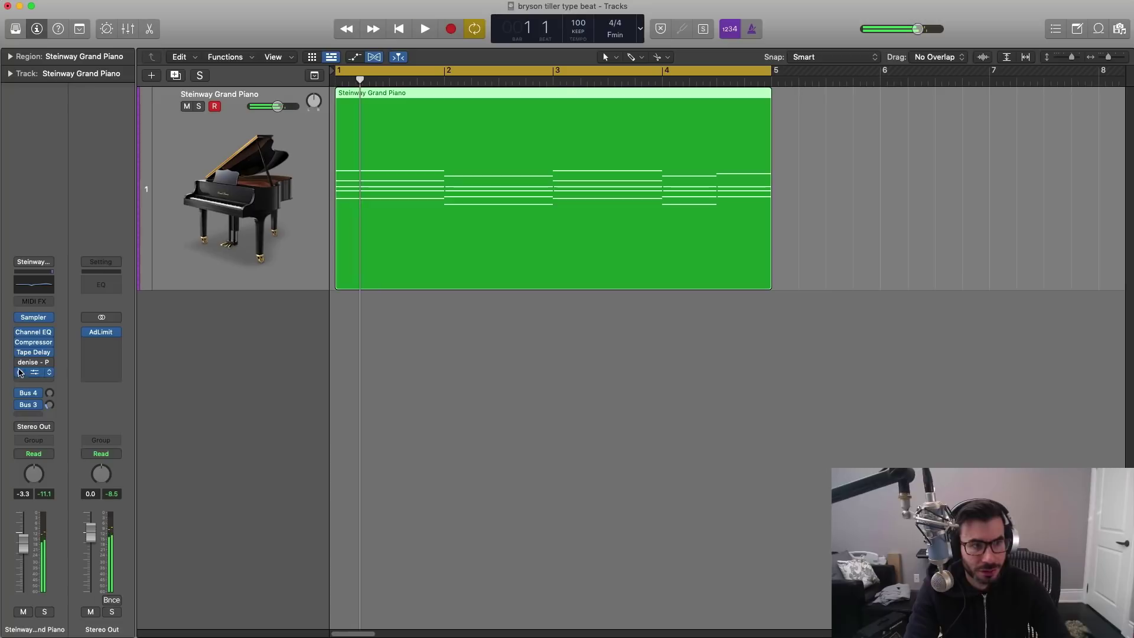
# Step: Randomize the velocities of all notes in the piano region between 75 and 100 using the Random Velocity MIDI transform
pyautogui.doubleClick(571, 271)
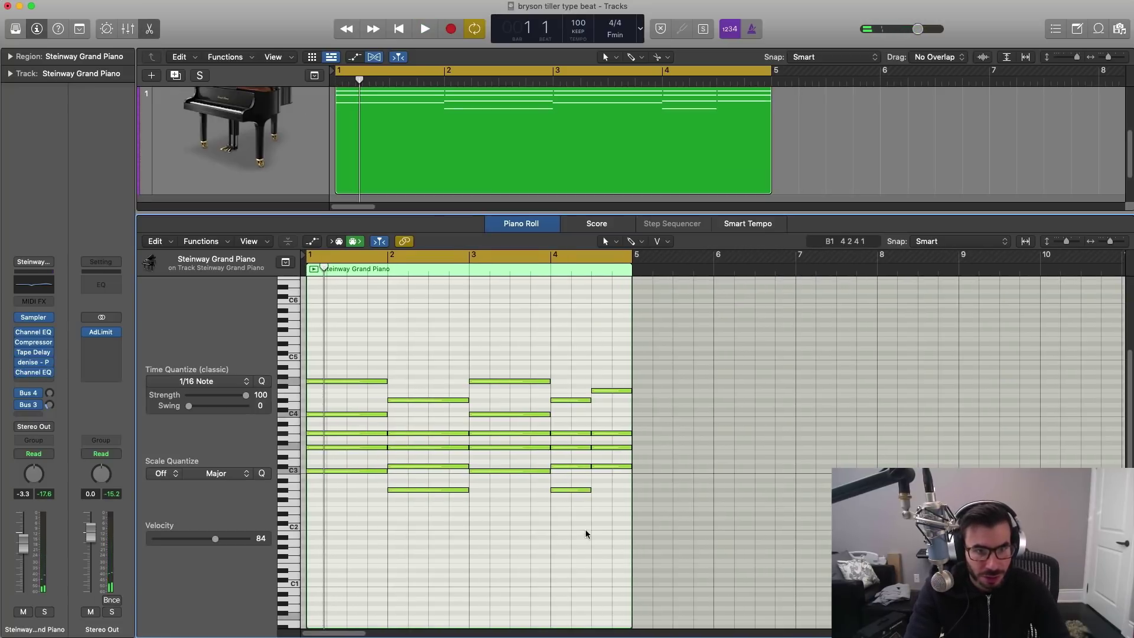
pyautogui.moveTo(638, 528); pyautogui.dragTo(331, 310)
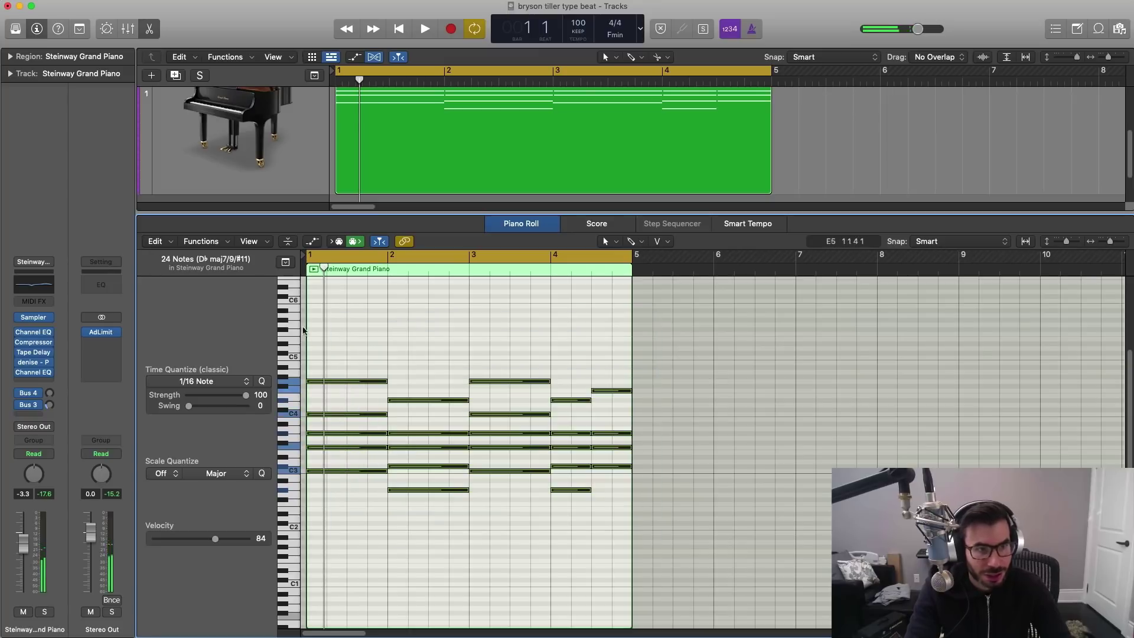
pyautogui.click(203, 241)
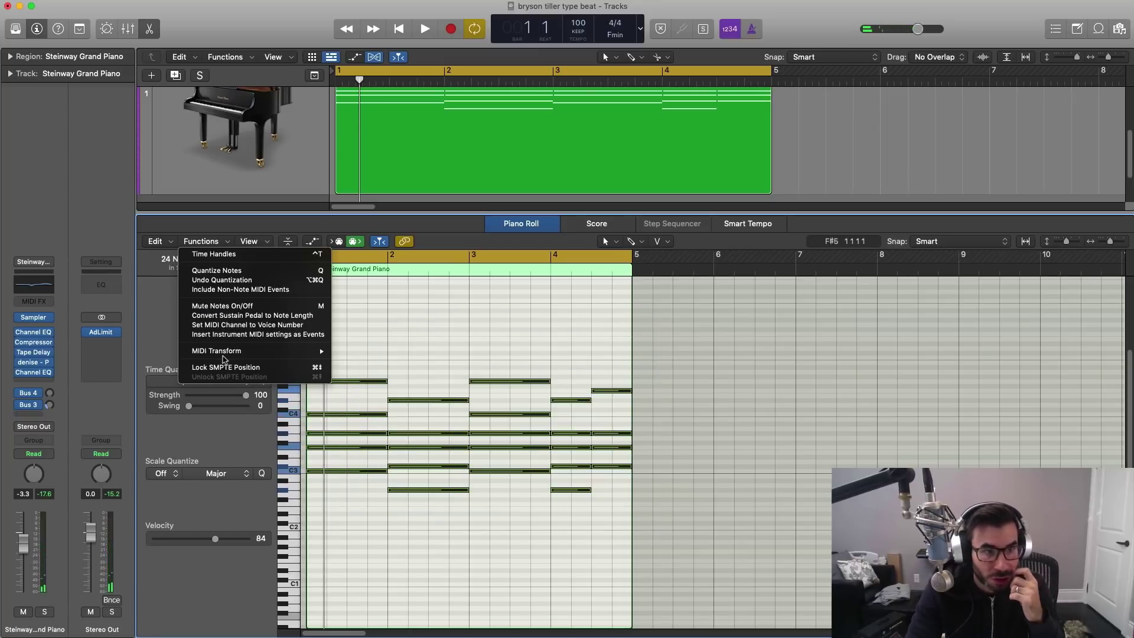
pyautogui.moveTo(228, 352)
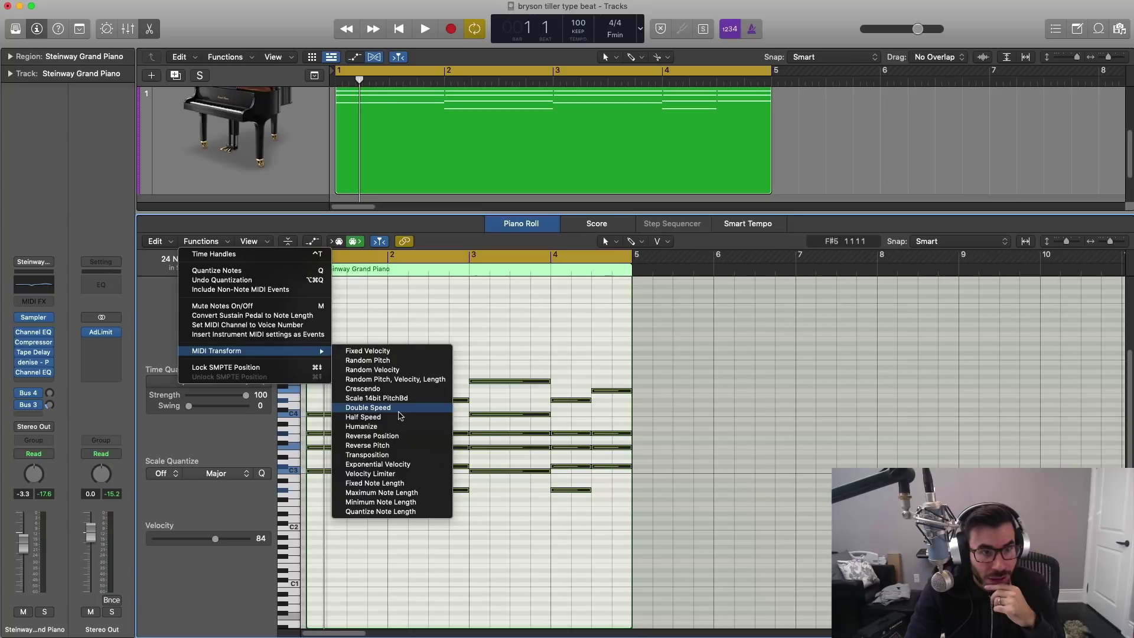
pyautogui.click(372, 370)
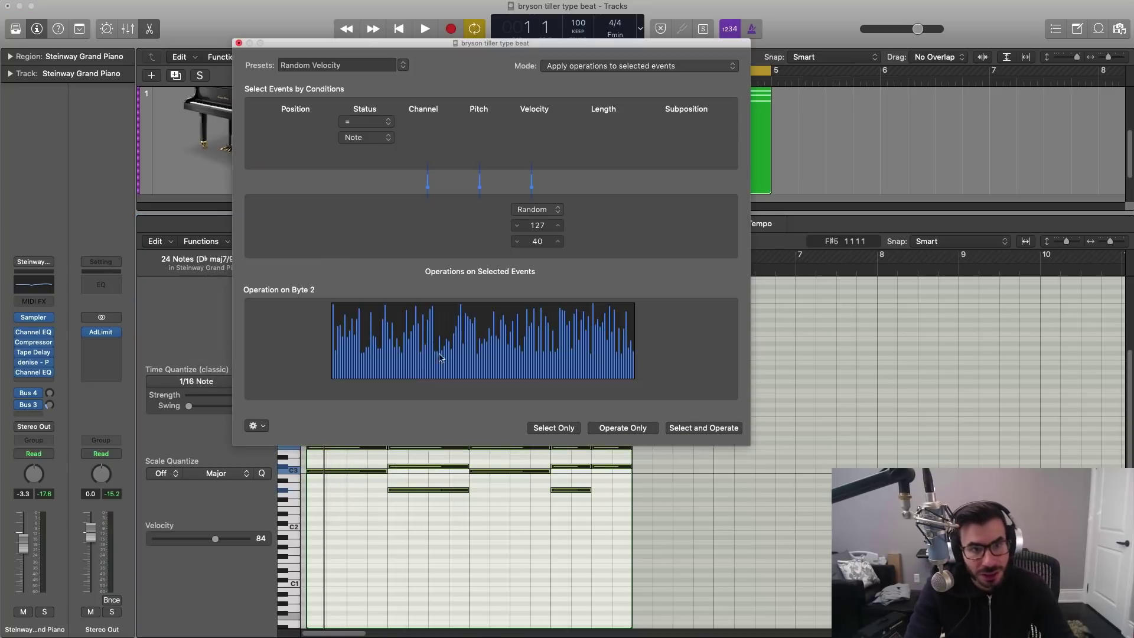
pyautogui.moveTo(520, 223); pyautogui.dragTo(544, 218)
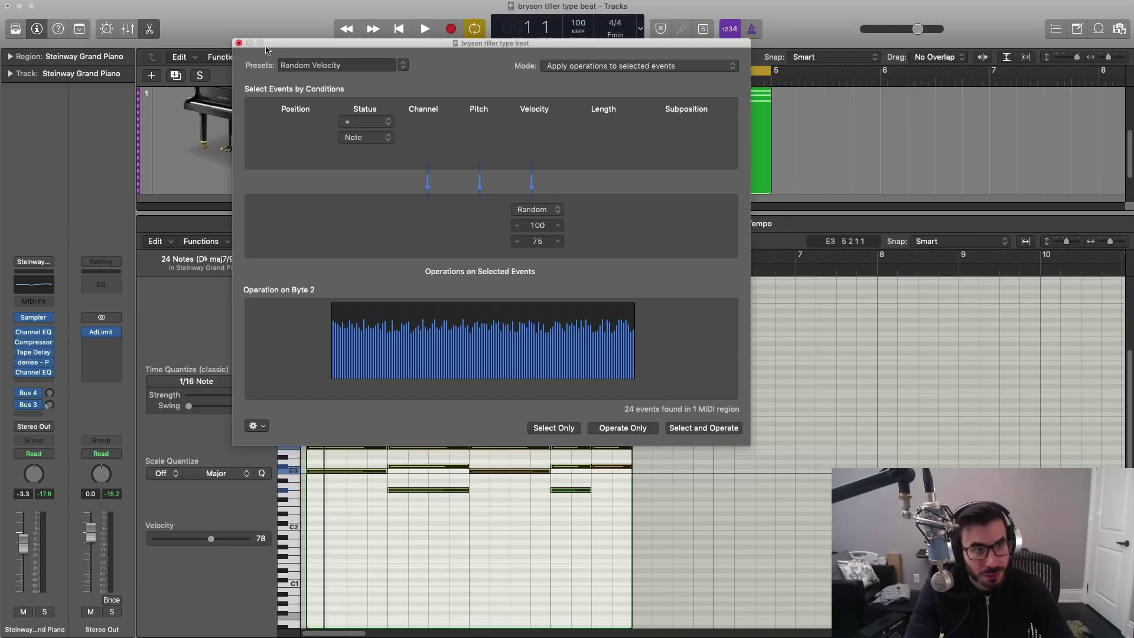
pyautogui.click(239, 44)
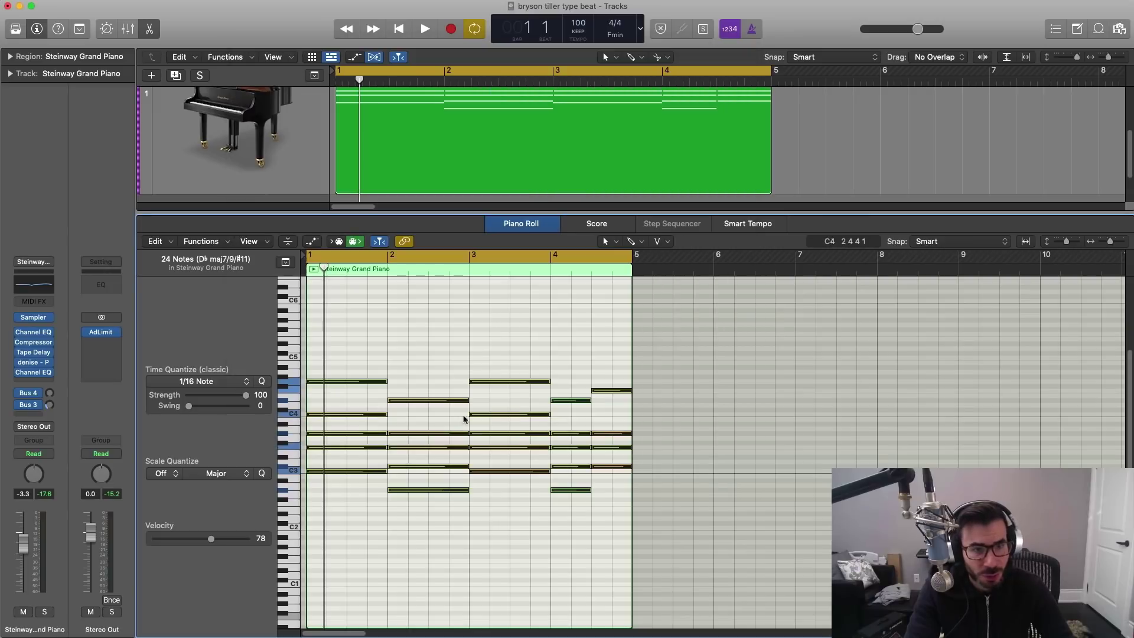
# Step: Quantize the piano region to 1/8 Note and set its Q-Flam to +35 ticks while listening to the loop
pyautogui.click(10, 56)
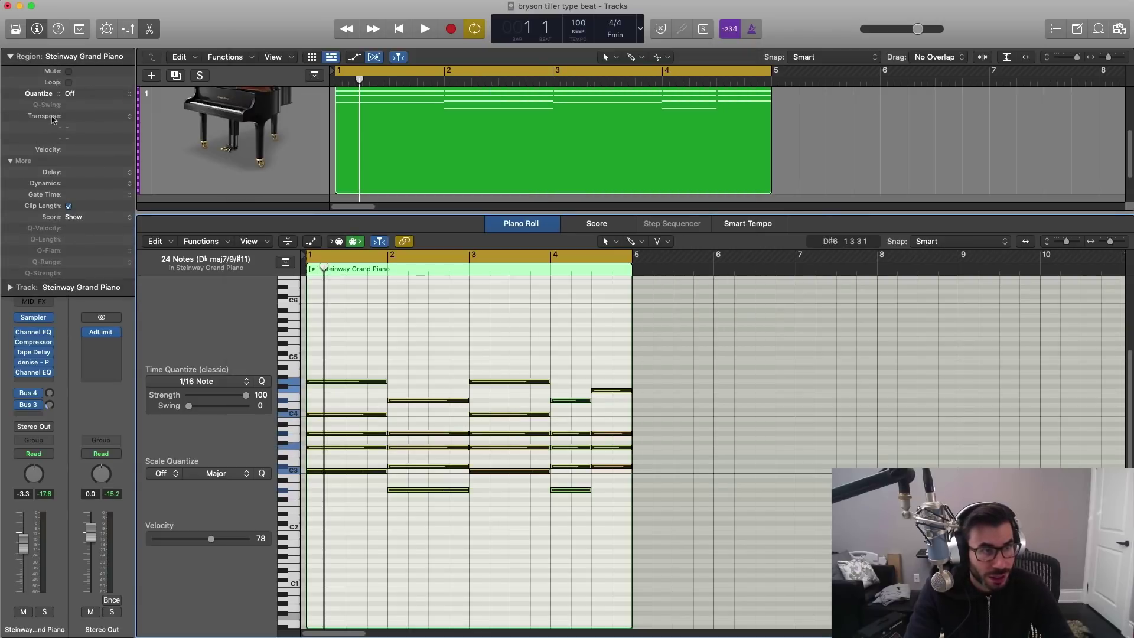
pyautogui.click(92, 94)
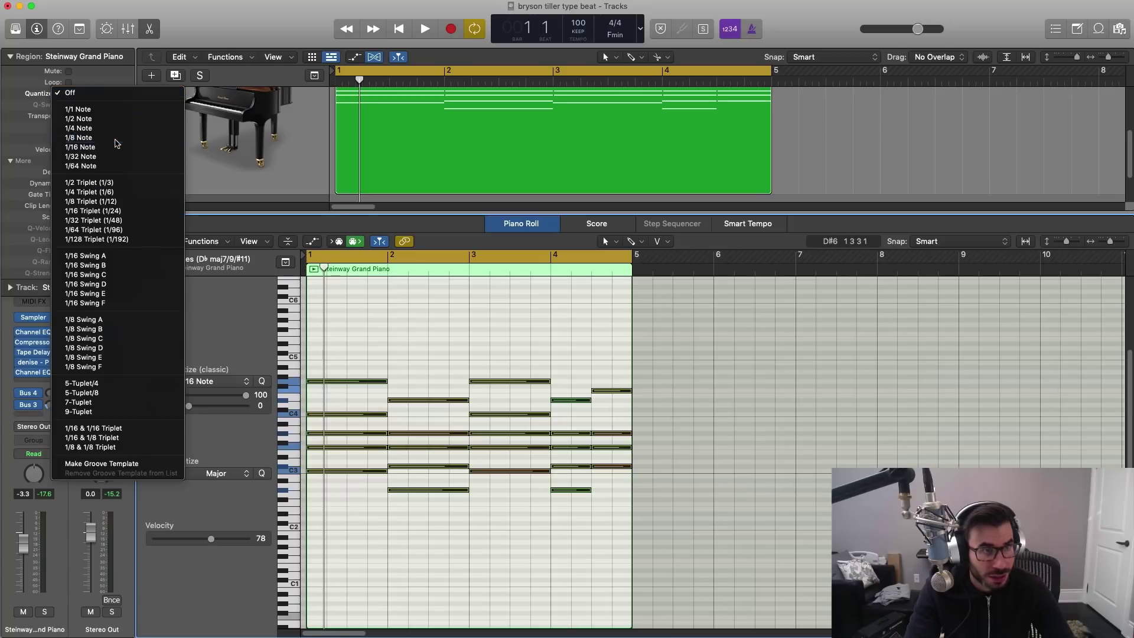
pyautogui.click(102, 171)
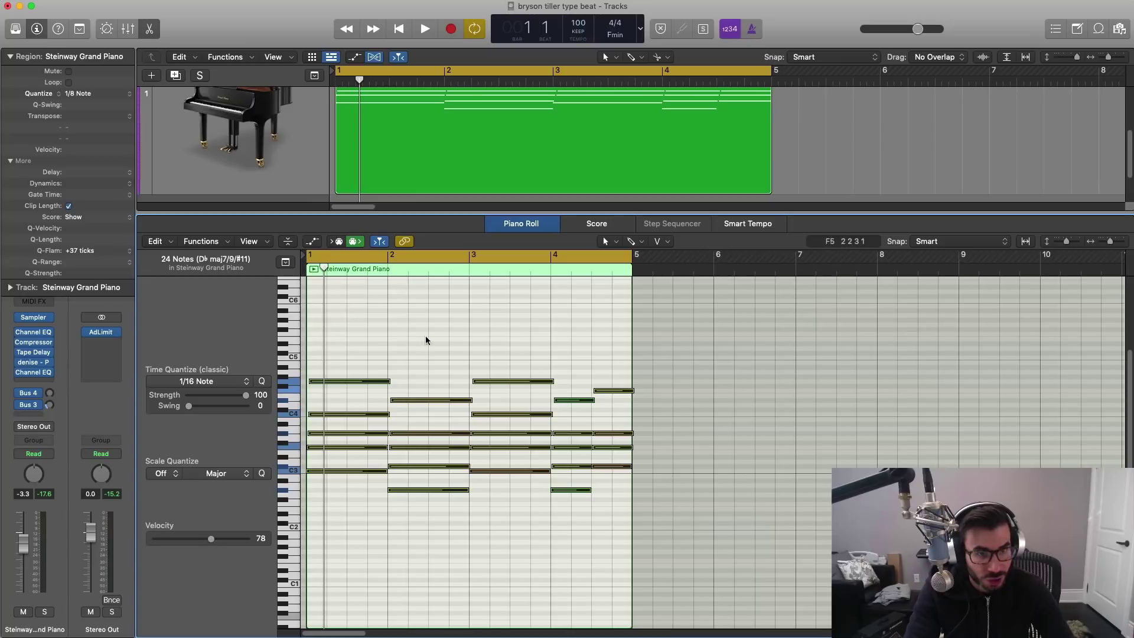
pyautogui.press('space')
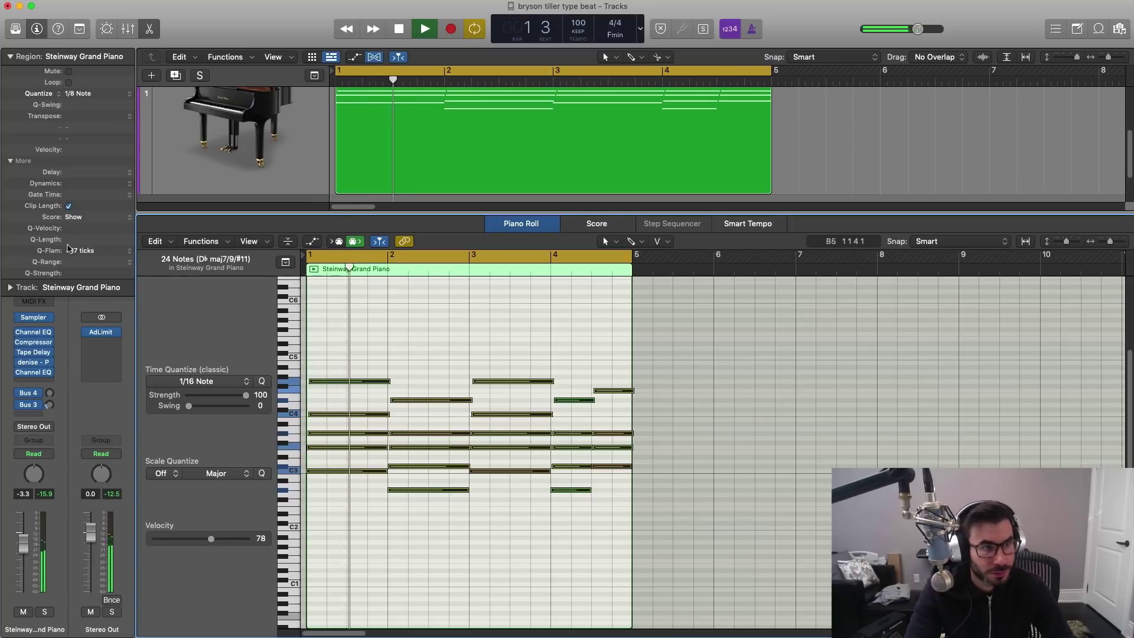
pyautogui.moveTo(81, 258); pyautogui.dragTo(75, 260)
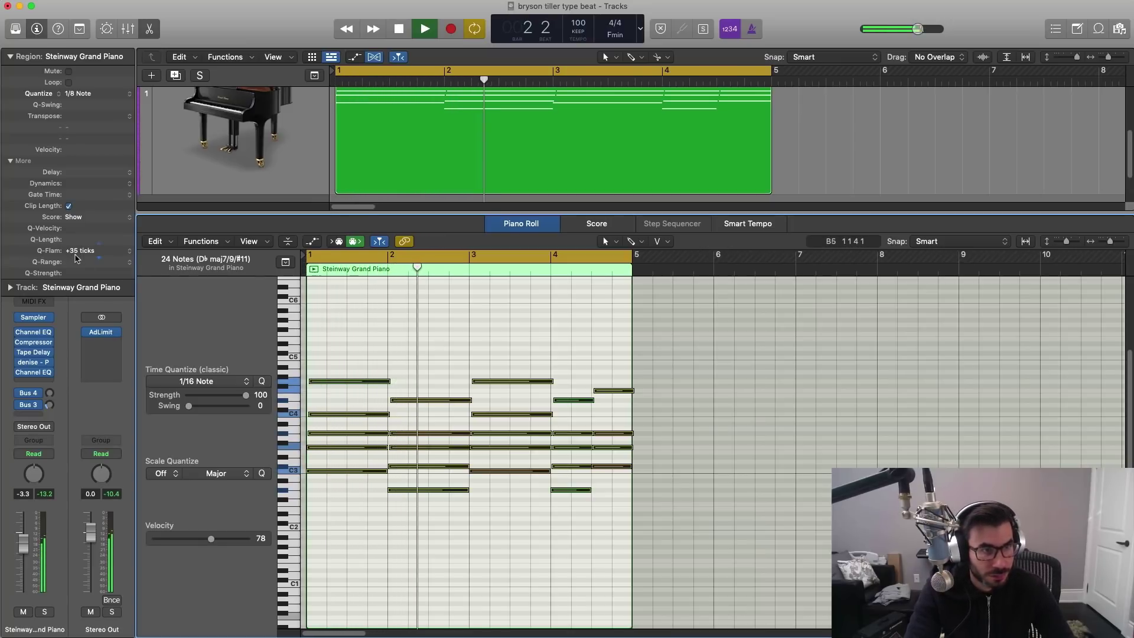
# Step: Close the piano roll and lower the piano track's volume to -8.8 dB
pyautogui.press('e')
pyautogui.keyDown('ctrl'); pyautogui.keyDown('alt'); pyautogui.click(693, 365); pyautogui.keyUp('alt'); pyautogui.keyUp('ctrl')
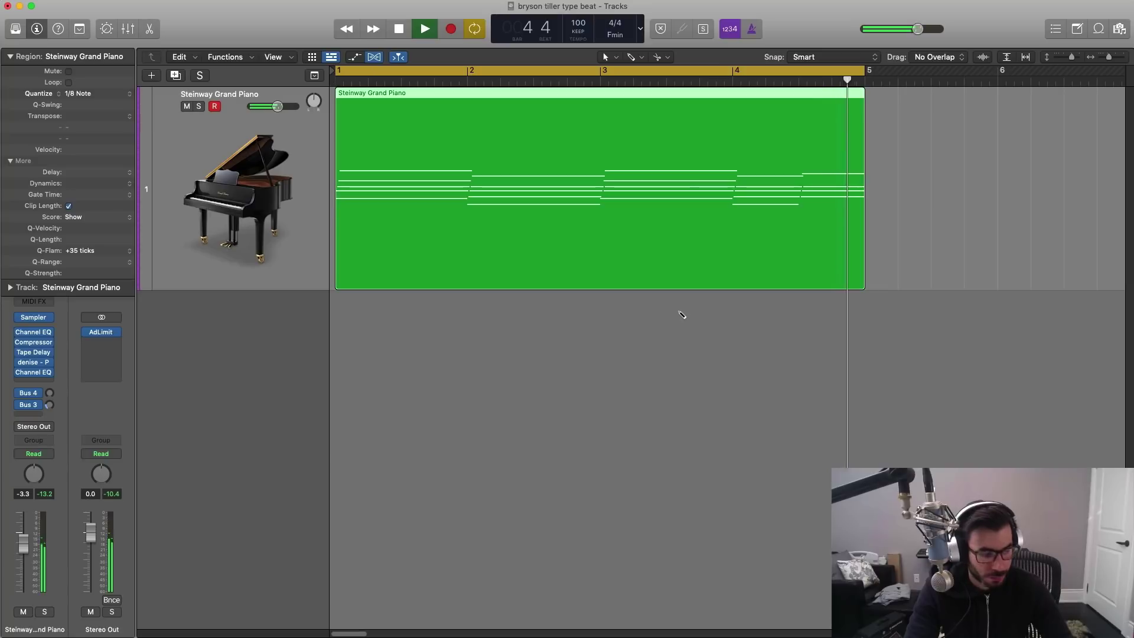
pyautogui.press('space')
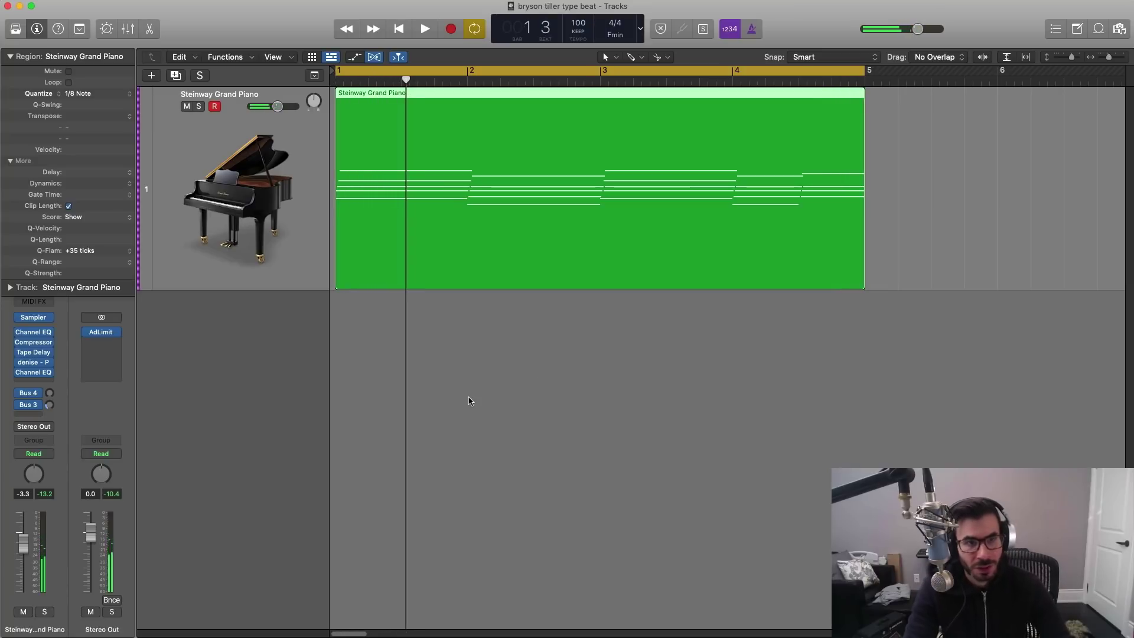
pyautogui.keyDown('ctrl'); pyautogui.keyDown('alt'); pyautogui.click(433, 360); pyautogui.keyUp('alt'); pyautogui.keyUp('ctrl')
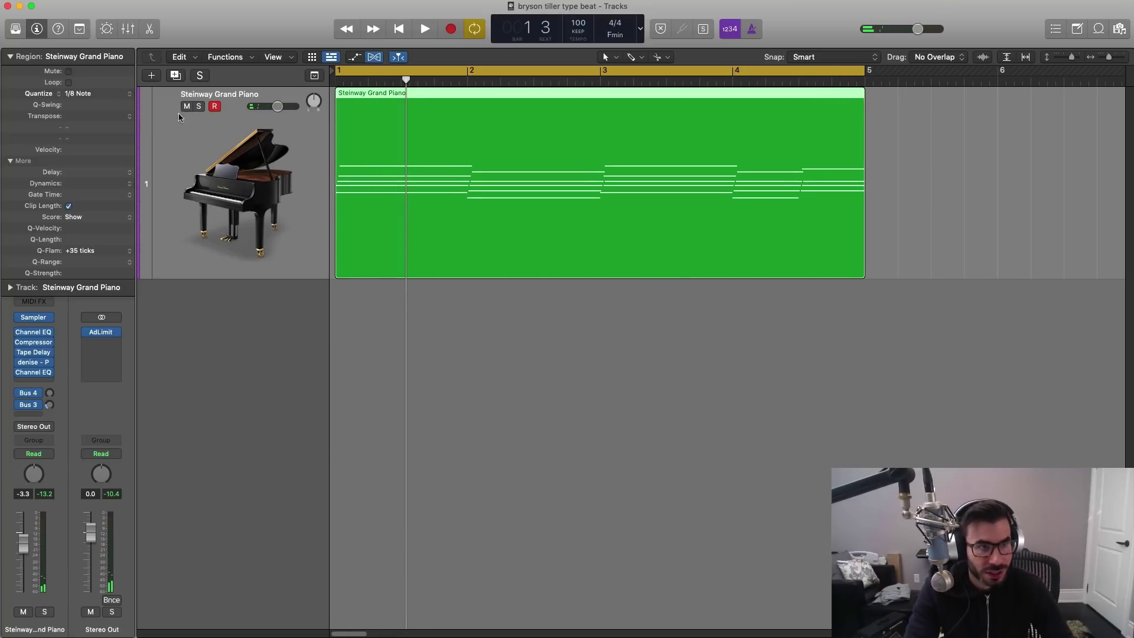
pyautogui.moveTo(278, 105); pyautogui.dragTo(270, 106)
pyautogui.press('space')
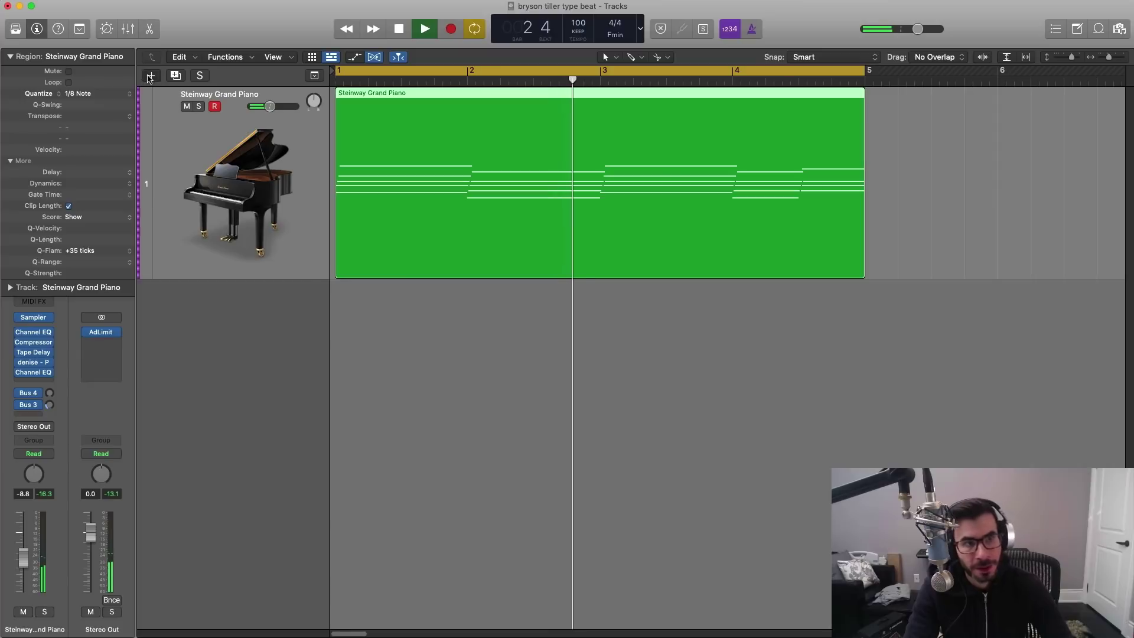
# Step: Copy the piano region onto a new software instrument track at the same position and solo that track
pyautogui.press('alt+super+n')
pyautogui.press('Escape')
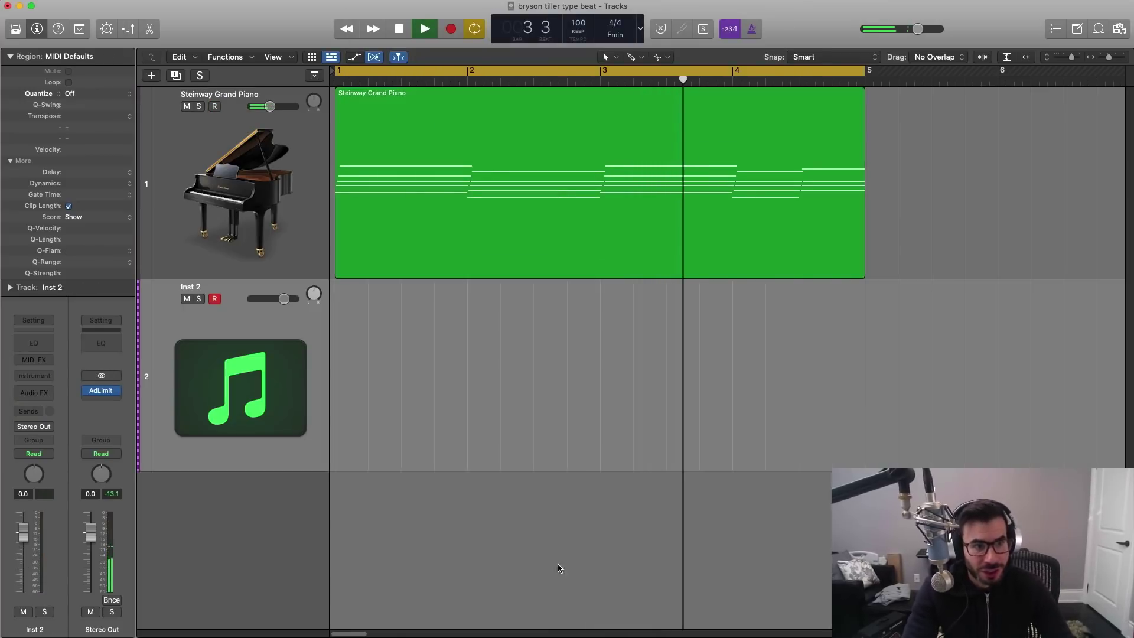
pyautogui.press('space')
pyautogui.click(496, 248)
pyautogui.moveTo(496, 248); pyautogui.dragTo(494, 334)
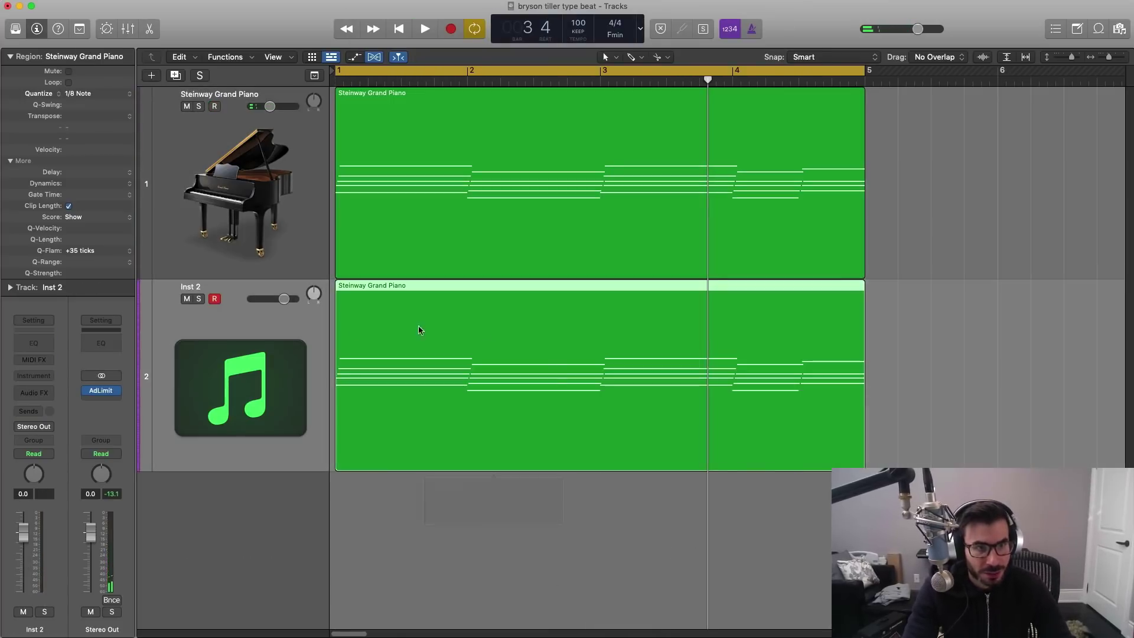
pyautogui.click(200, 298)
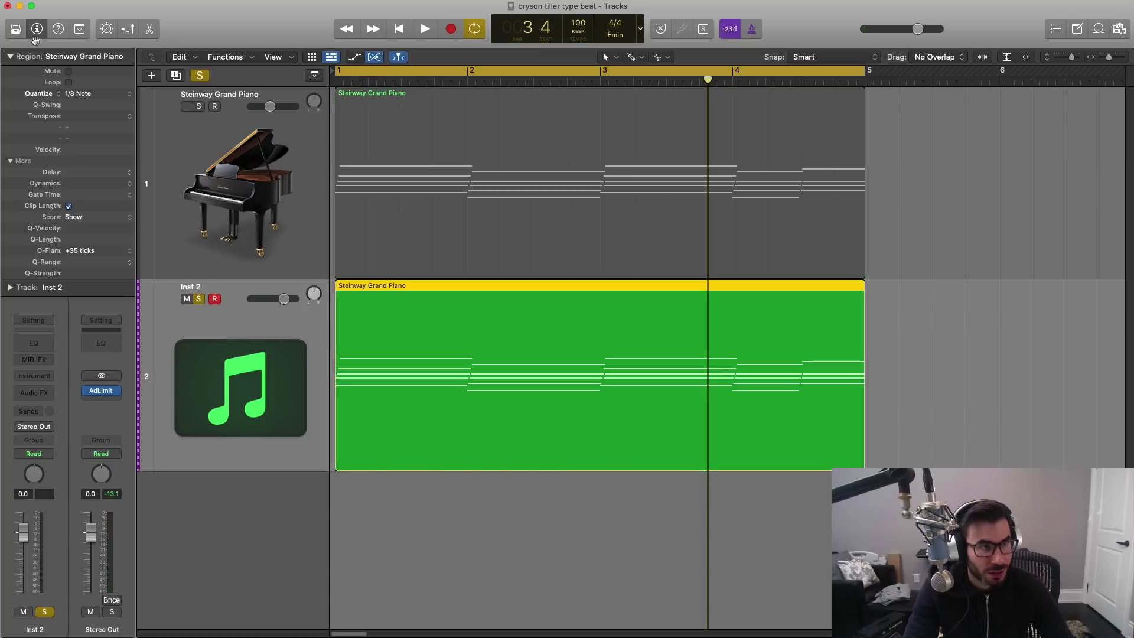
# Step: Load Alchemy as the instrument on the new track
pyautogui.click(15, 28)
pyautogui.click(277, 376)
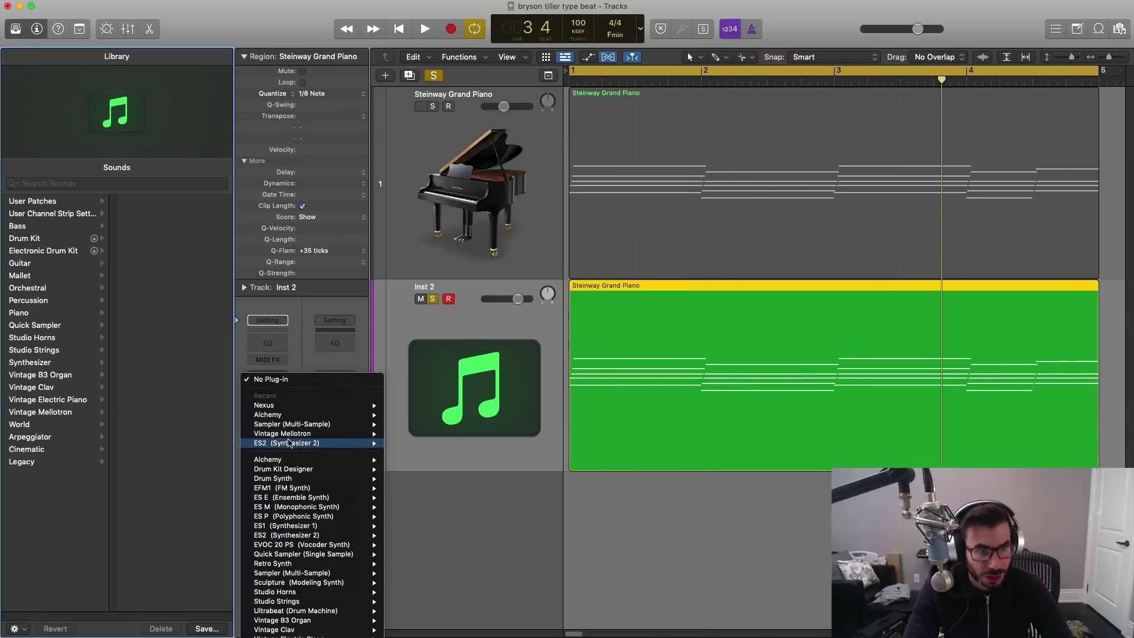
pyautogui.click(352, 420)
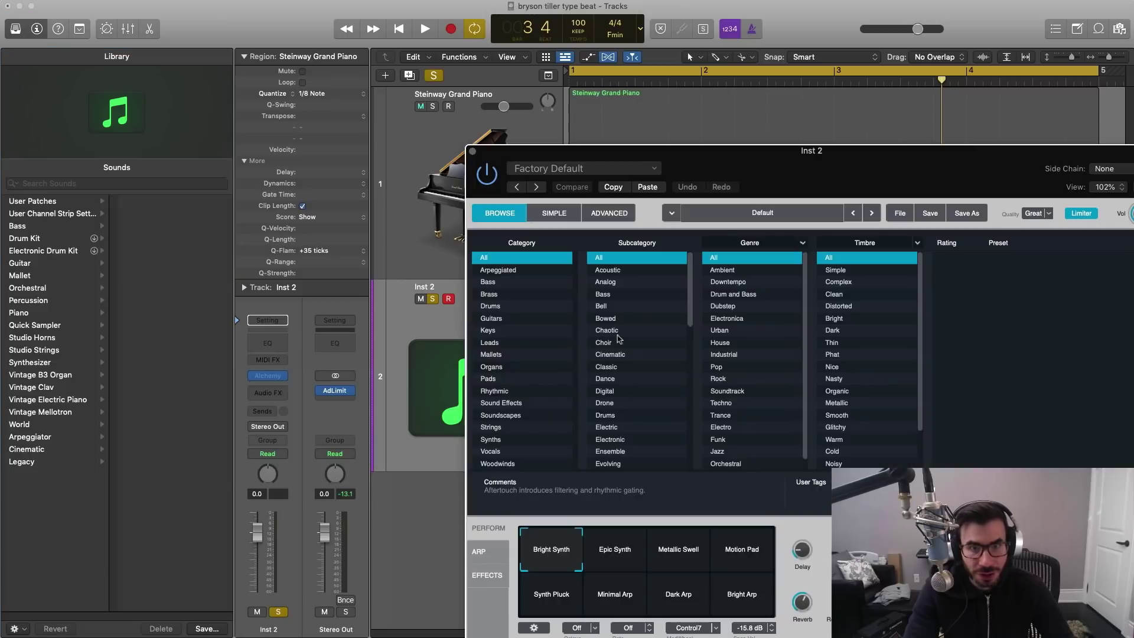
pyautogui.moveTo(807, 179); pyautogui.dragTo(553, 68)
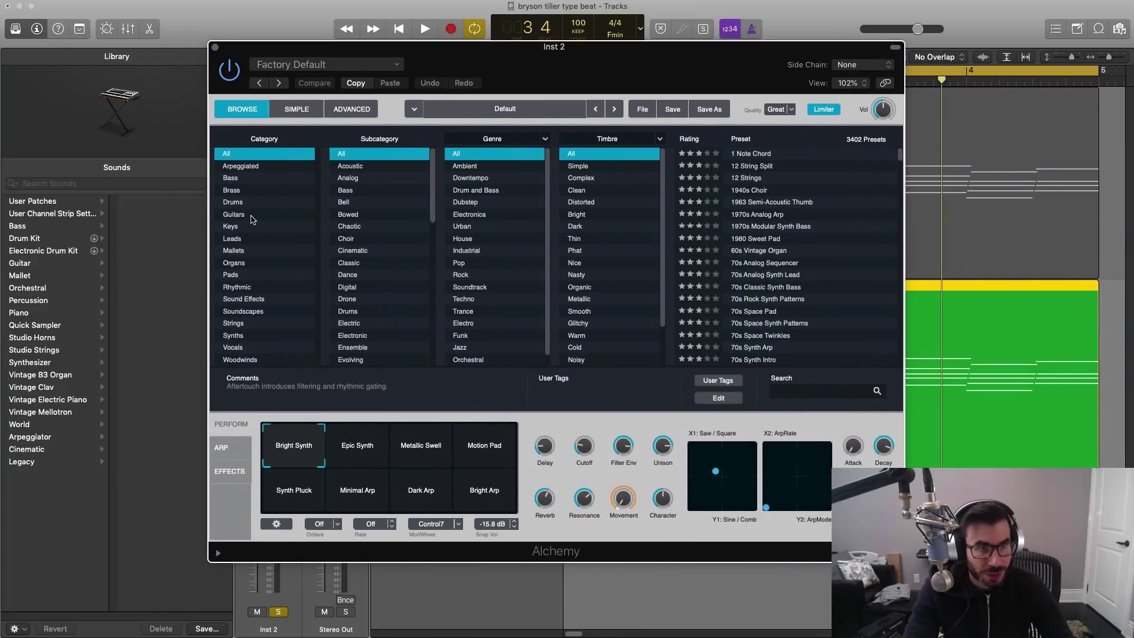
# Step: Filter Alchemy's presets to the Guitars category and audition Guitar Avant-Garde, Guitar Machine Chaos and Guitar Gliss
pyautogui.click(251, 214)
pyautogui.click(780, 311)
pyautogui.press('space')
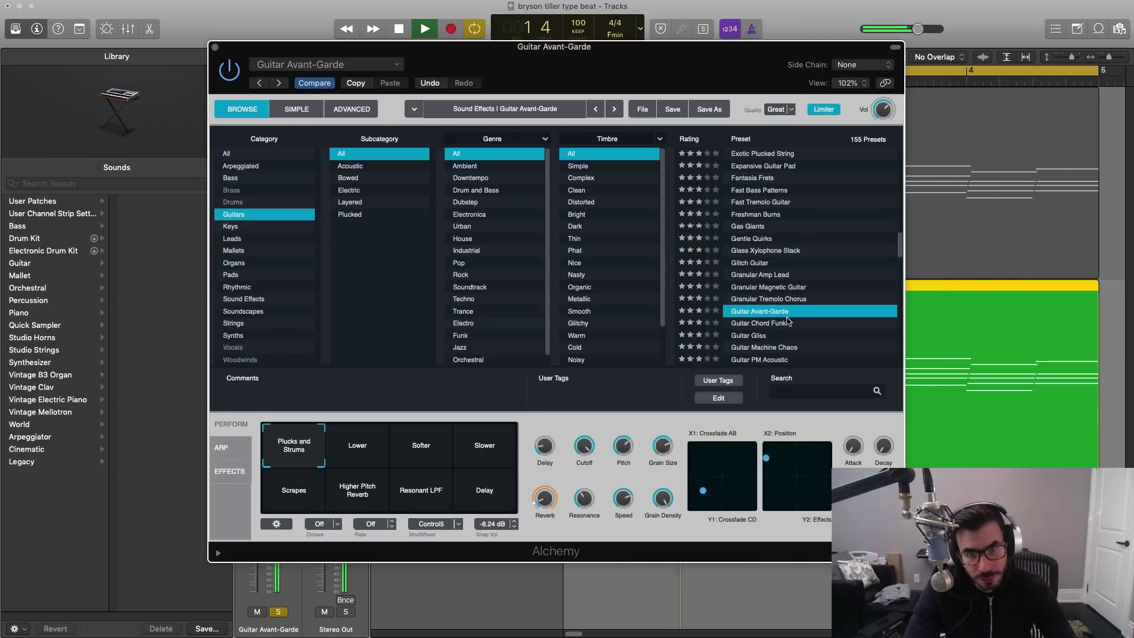
pyautogui.scroll(-3, 793, 348)
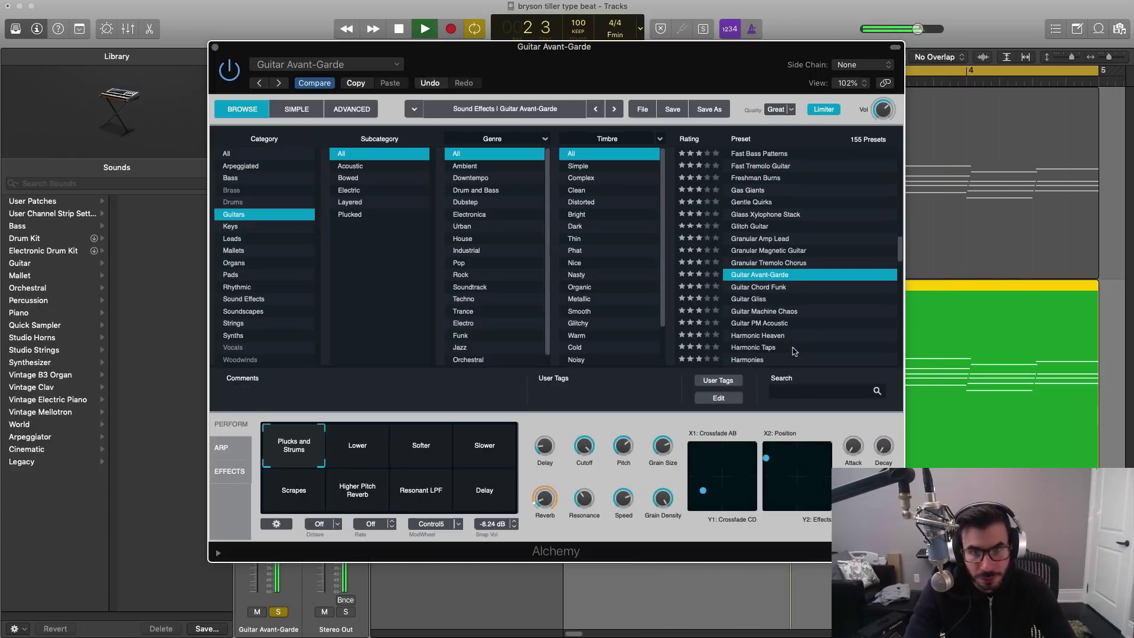
pyautogui.scroll(-1, 794, 352)
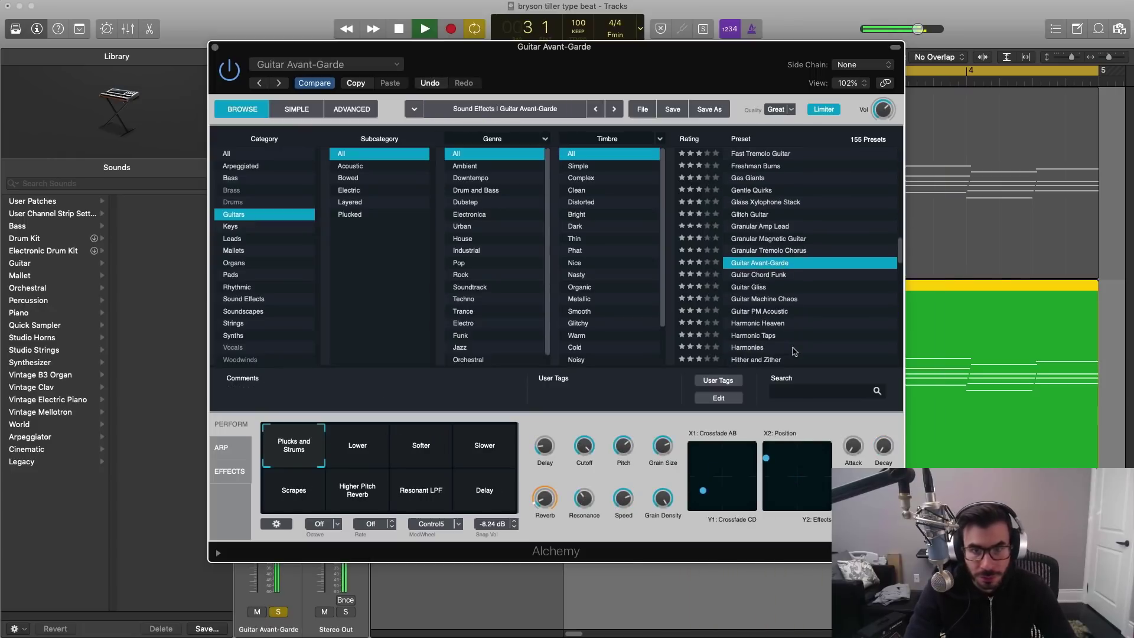
pyautogui.click(778, 301)
pyautogui.press('space')
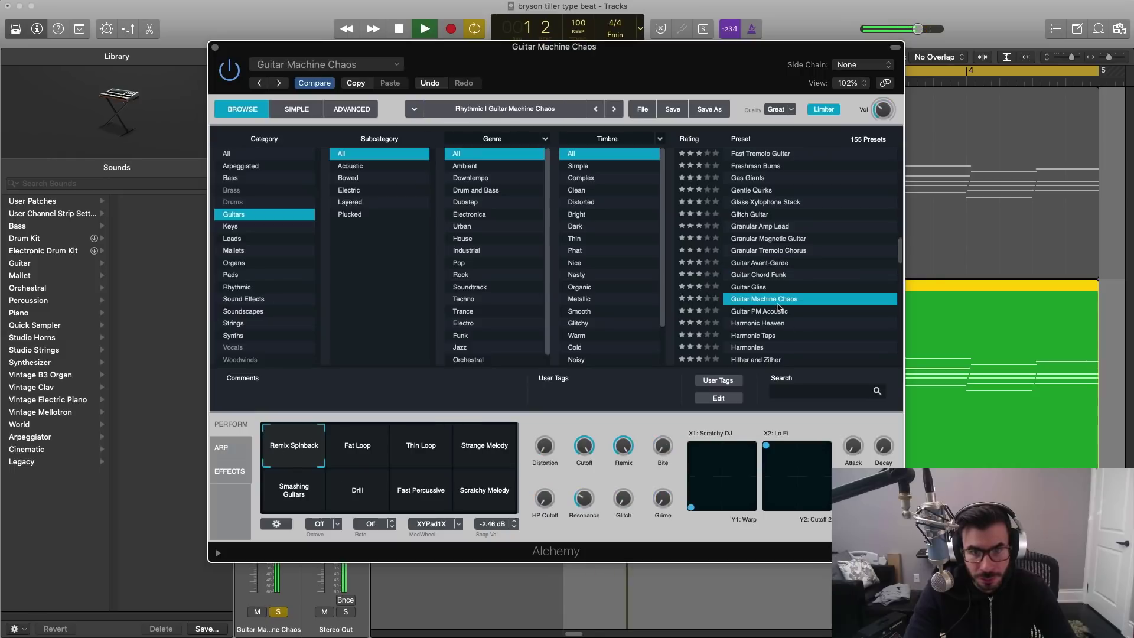
pyautogui.click(768, 289)
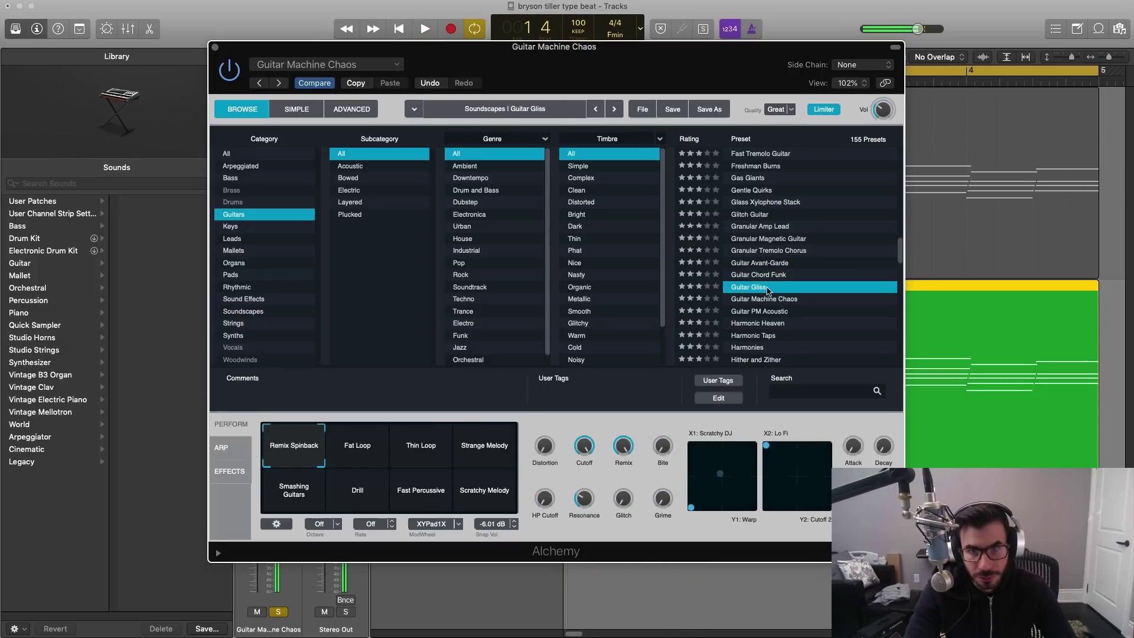
# Step: Audition the Morph Example, Overdrive Grunge, Plucked Into Echoes, Plucked Synth Strings and Plucked Then Bowed Guitar presets against the chord loop
pyautogui.scroll(-18, 771, 291)
pyautogui.click(775, 294)
pyautogui.press('space')
pyautogui.scroll(-9, 776, 292)
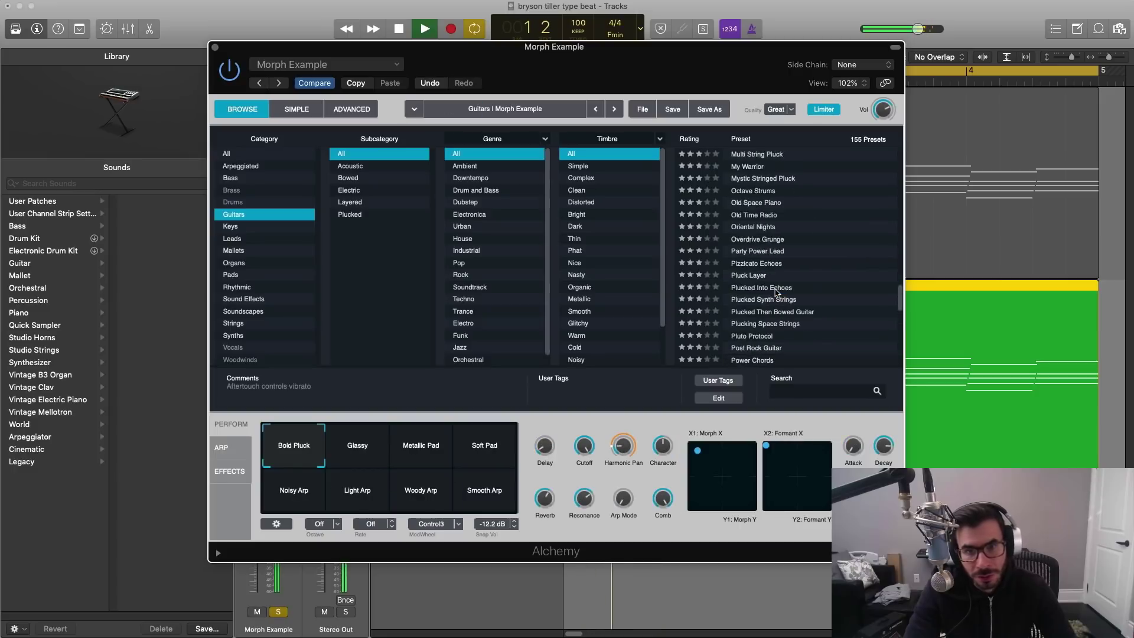
pyautogui.click(774, 312)
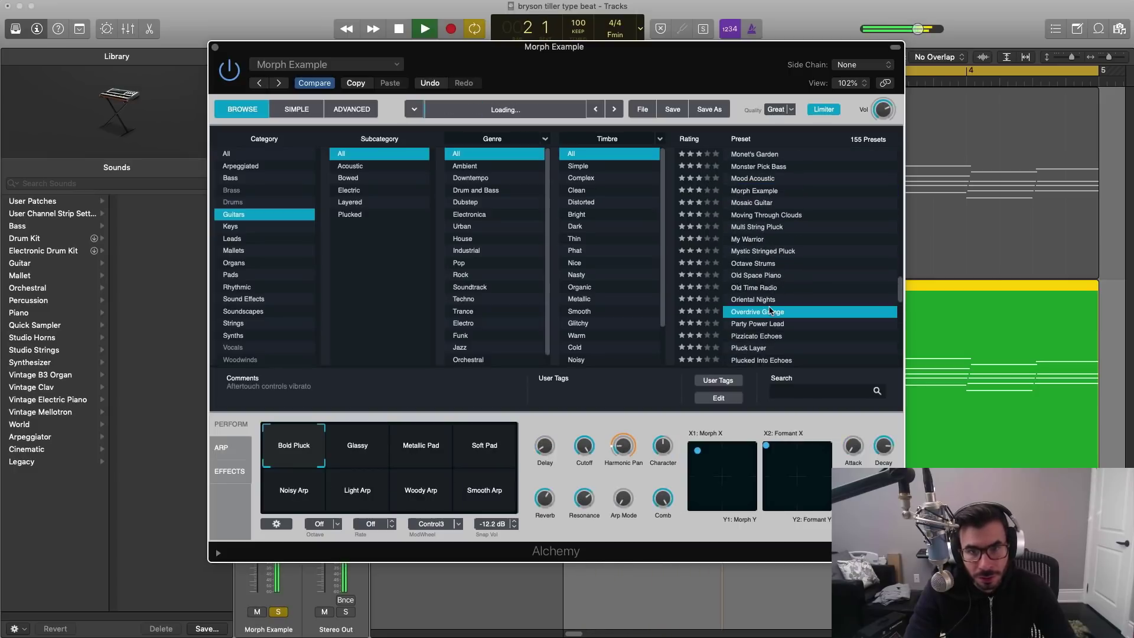
pyautogui.scroll(-5, 771, 309)
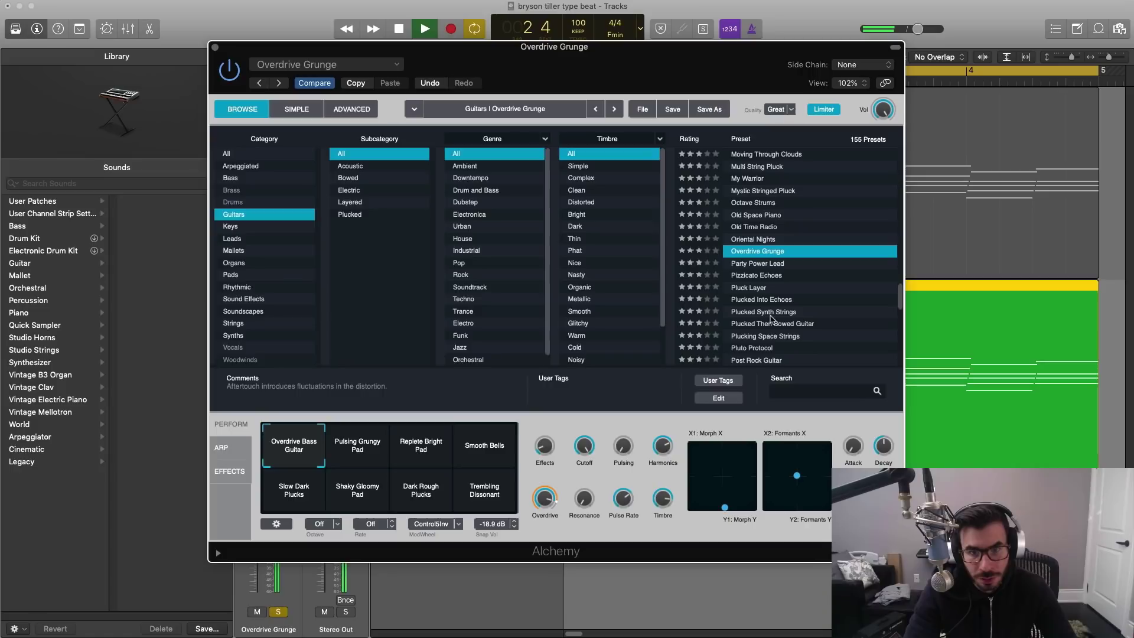
pyautogui.click(771, 300)
pyautogui.scroll(-4, 772, 304)
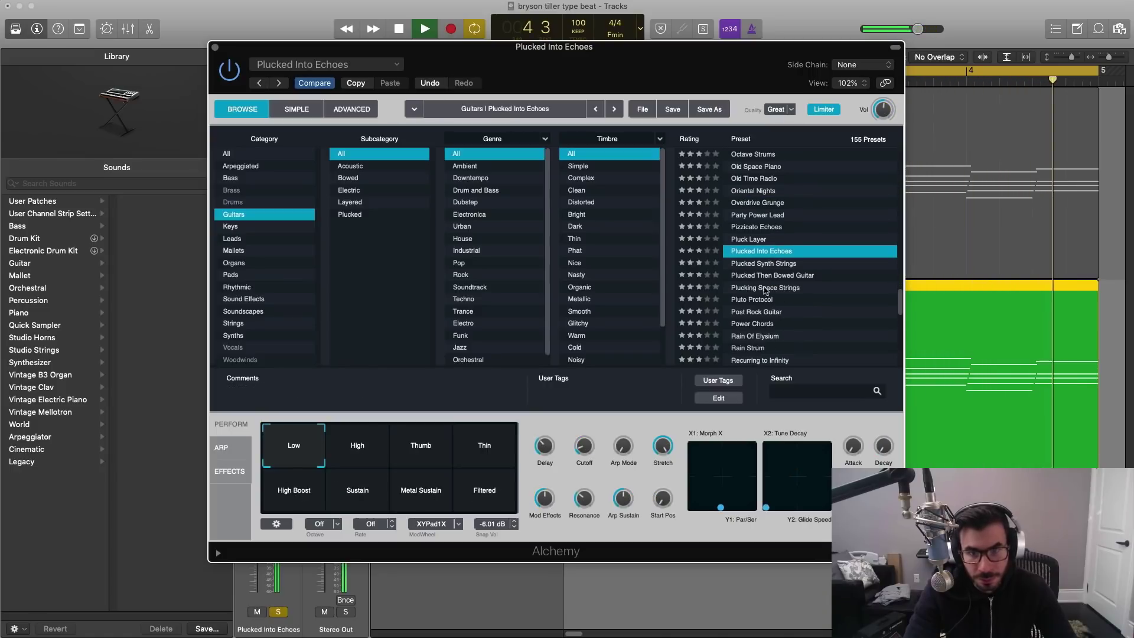
pyautogui.click(762, 267)
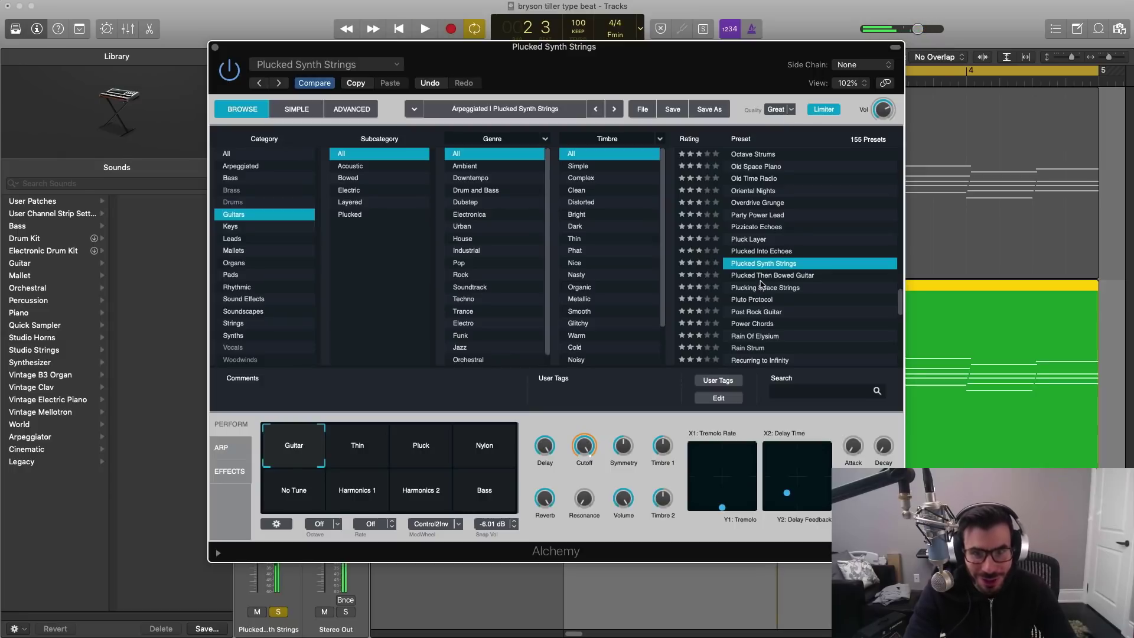
pyautogui.click(760, 278)
pyautogui.press('space')
# Step: Load the Plucking Space Strings preset, play it with the loop and close the Alchemy window
pyautogui.click(767, 288)
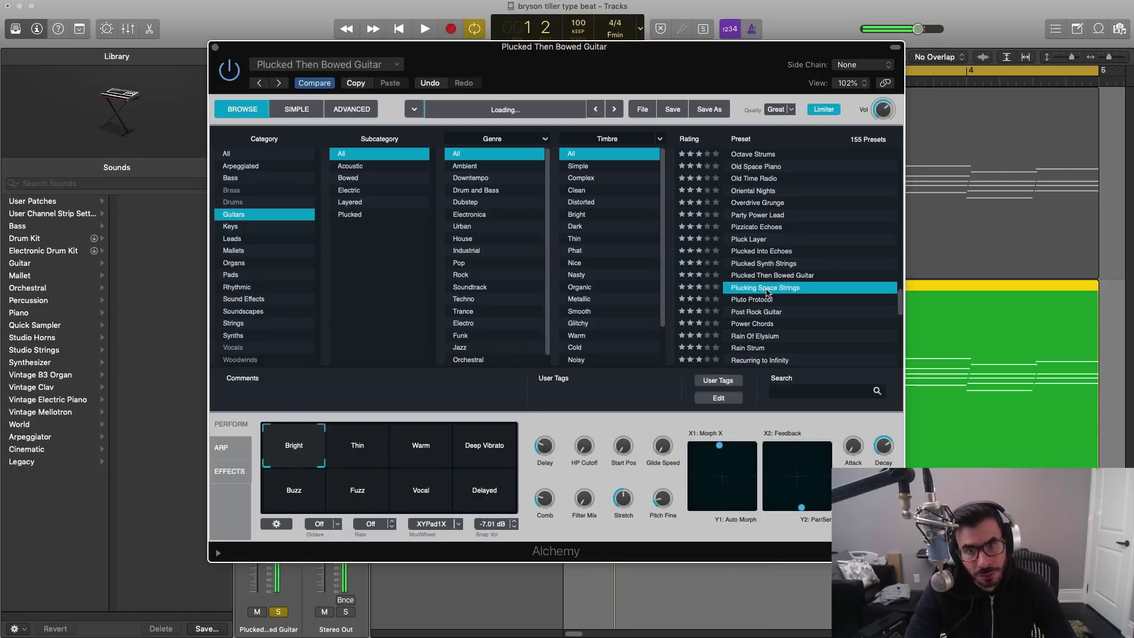
pyautogui.press('space')
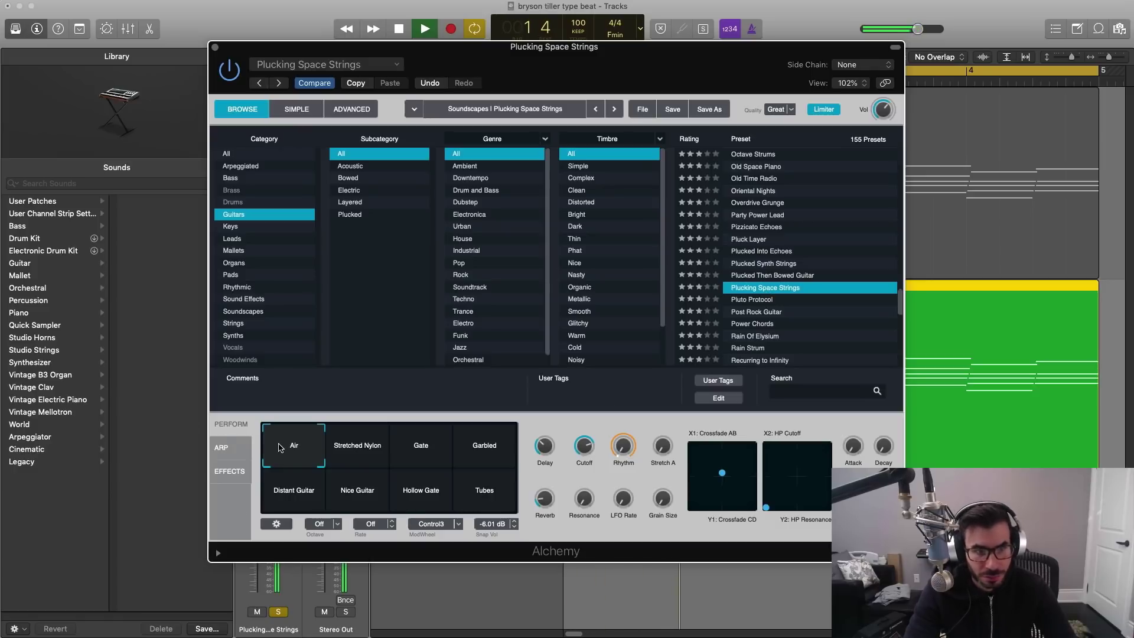
pyautogui.click(215, 47)
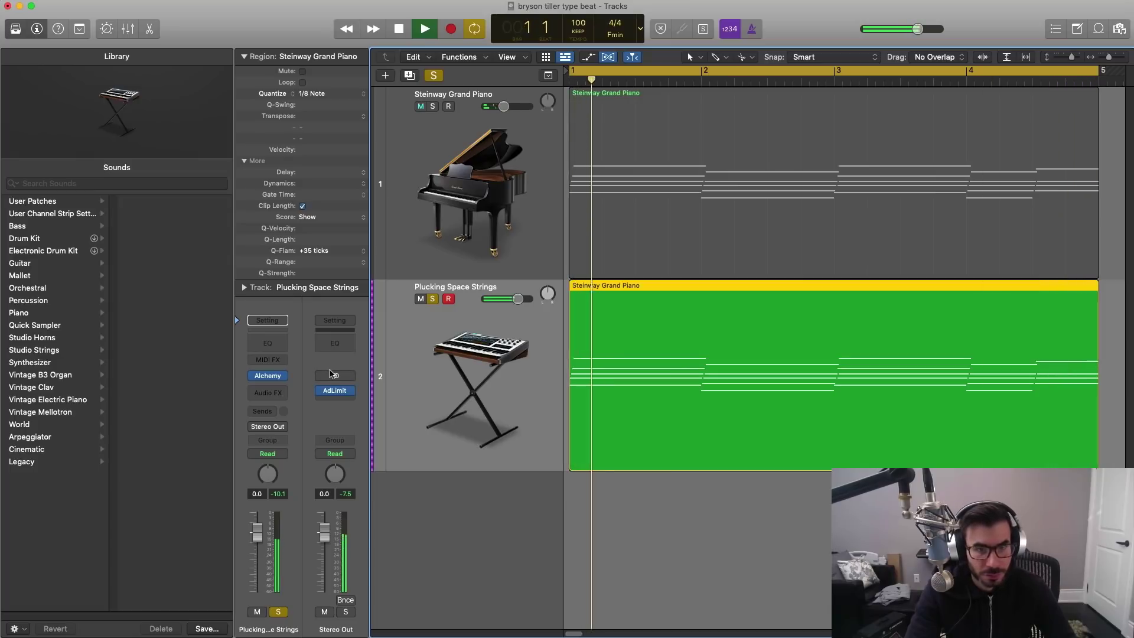
# Step: Add the HalfTime effect to the Plucking Space Strings track with its loop length set to 1/2
pyautogui.press('space')
pyautogui.click(269, 393)
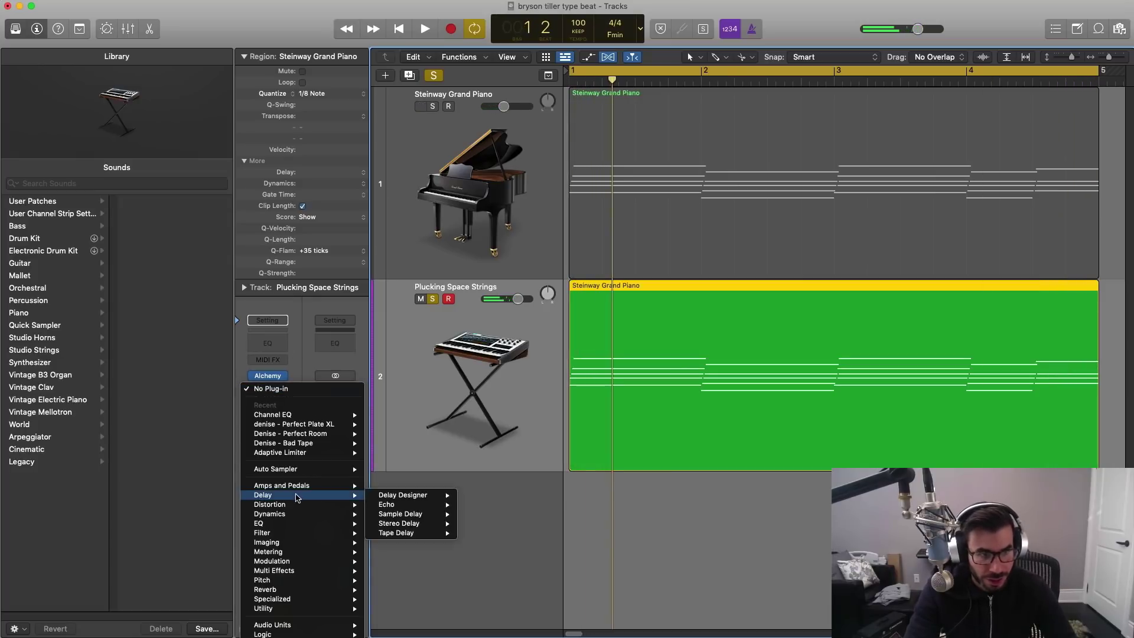
pyautogui.moveTo(359, 627)
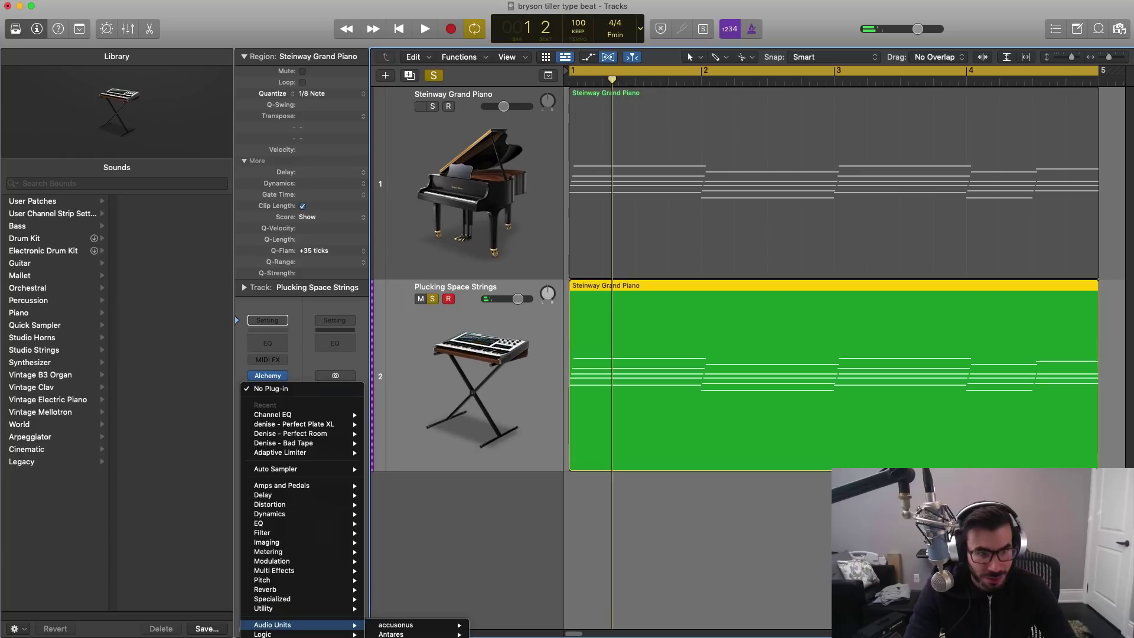
pyautogui.click(414, 632)
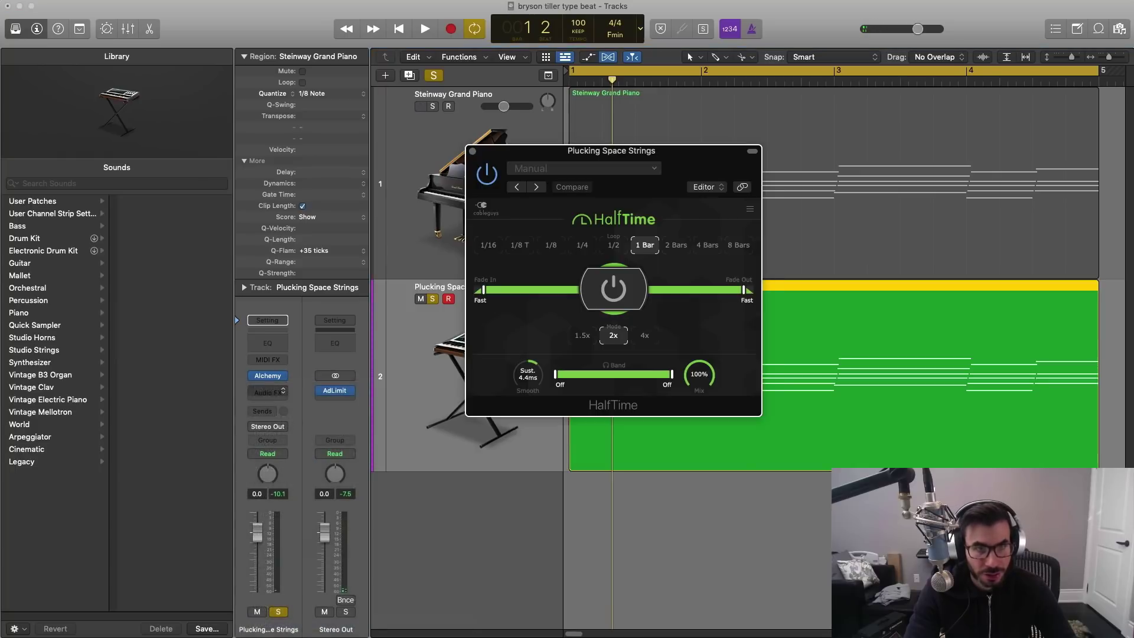
pyautogui.click(613, 244)
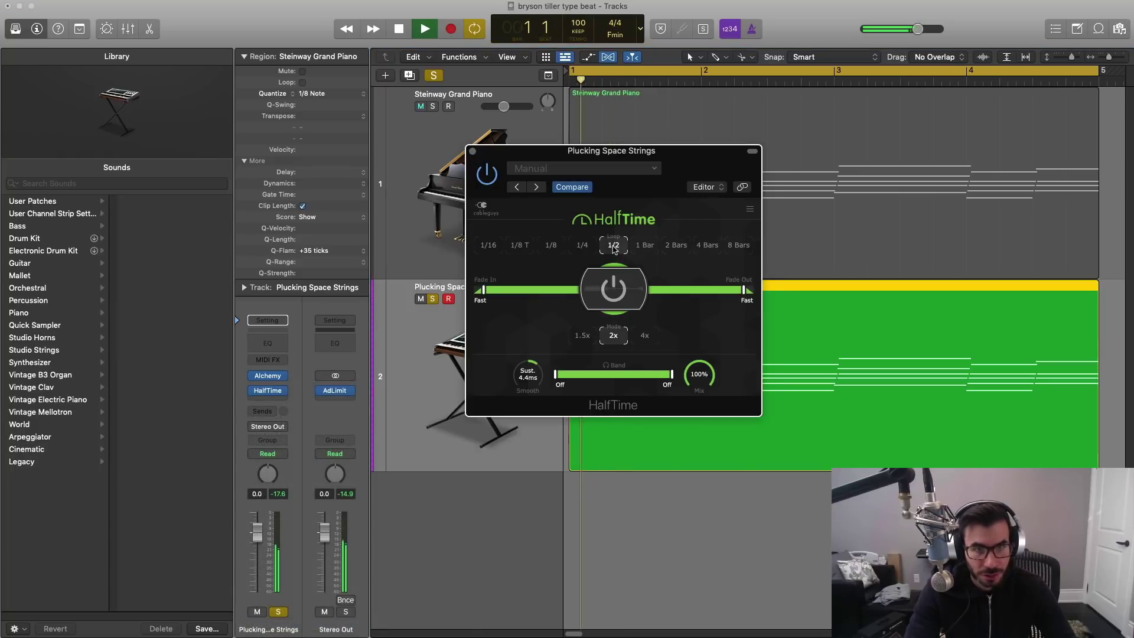
pyautogui.click(473, 151)
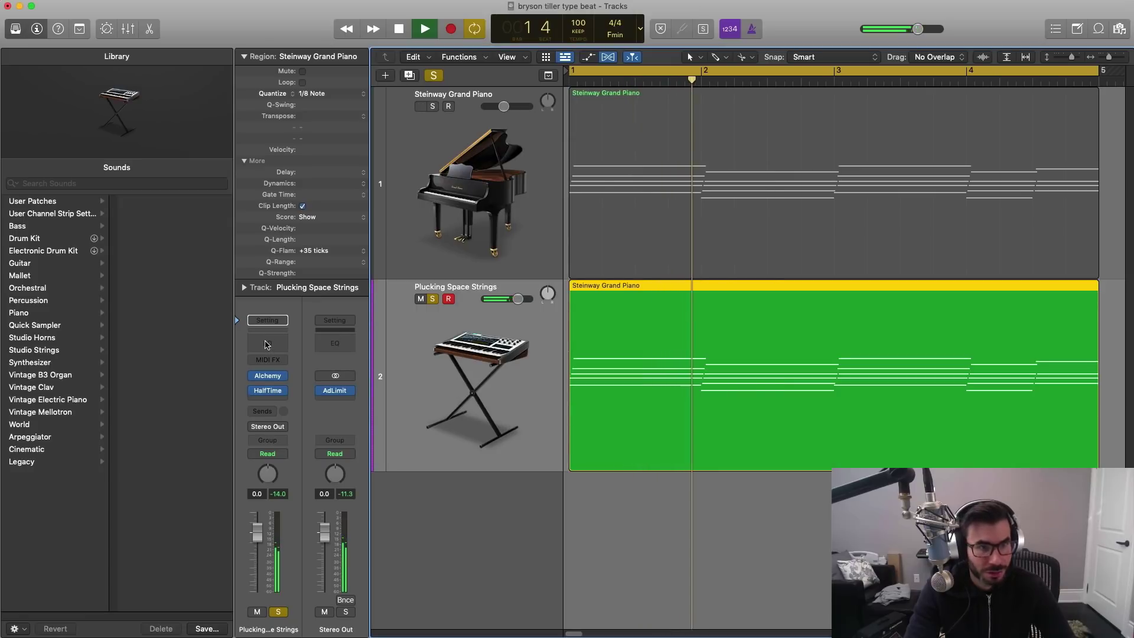
# Step: Add a Channel EQ to Plucking Space Strings with a 130 Hz, 12 dB/Oct low cut and a high cut just above 2 kHz
pyautogui.click(268, 342)
pyautogui.moveTo(591, 312); pyautogui.dragTo(704, 318)
pyautogui.click(1056, 210)
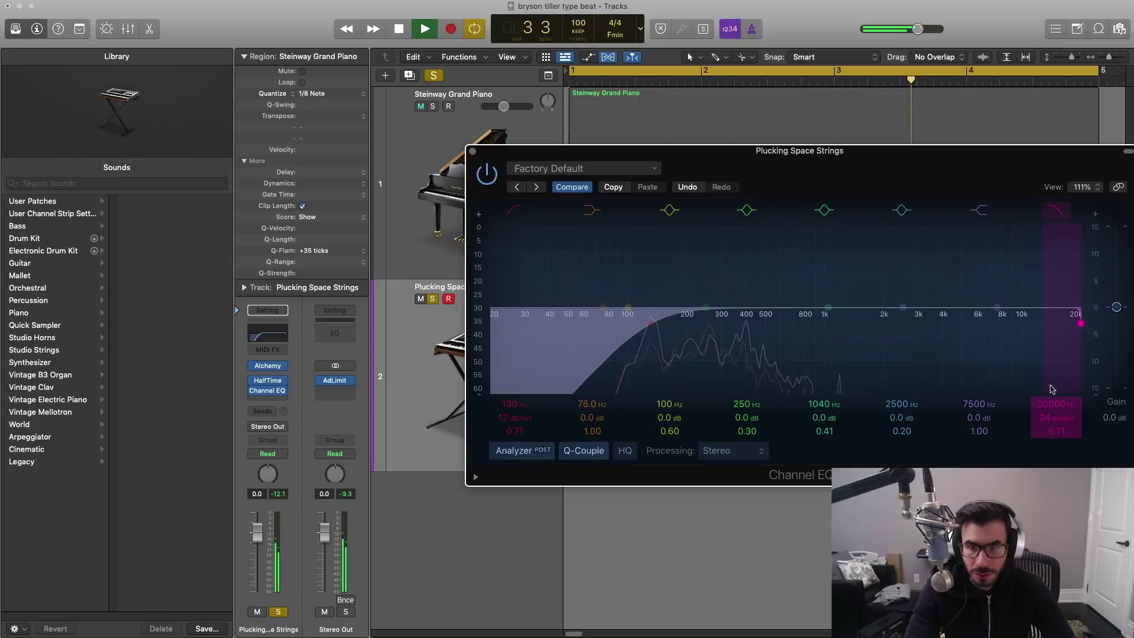
pyautogui.moveTo(1054, 400)
pyautogui.mouseDown()
pyautogui.moveTo(1054, 447)
pyautogui.moveTo(1054, 420)
pyautogui.mouseUp()
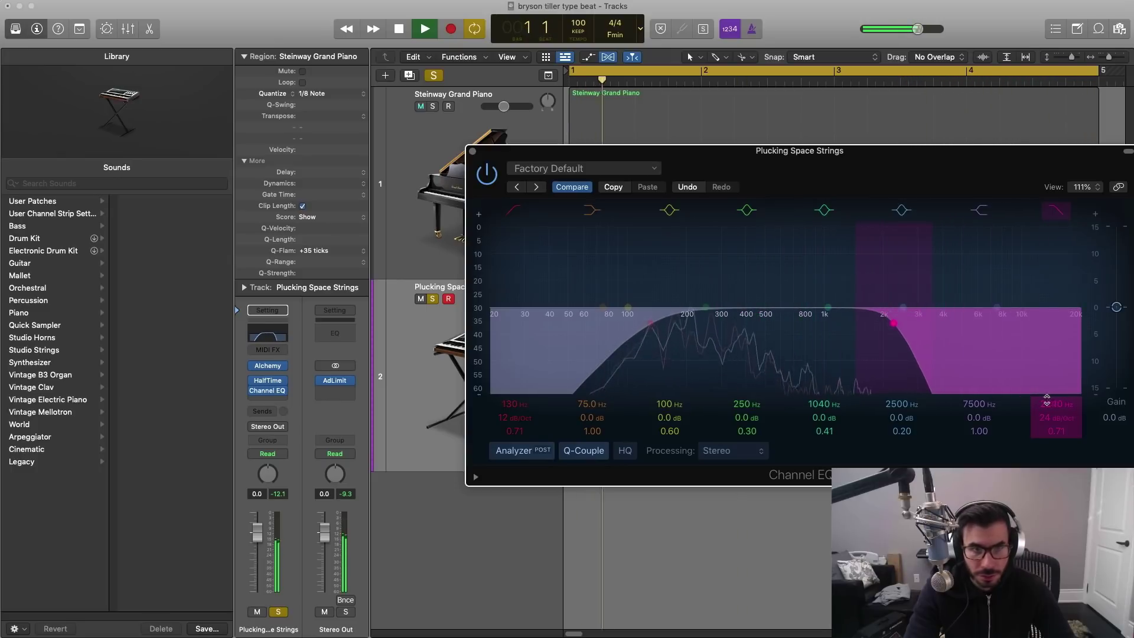
pyautogui.click(472, 151)
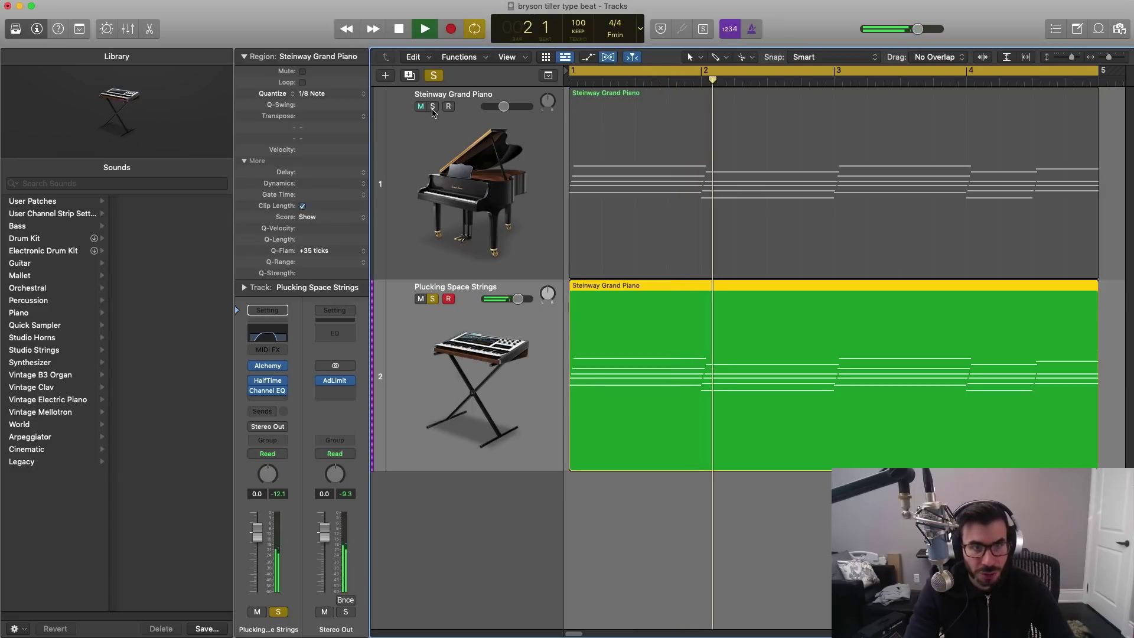
# Step: Solo the Steinway Grand Piano track together with Plucking Space Strings and lower the piano's volume to about -13 dB
pyautogui.click(433, 106)
pyautogui.scroll(-5, 491, 113)
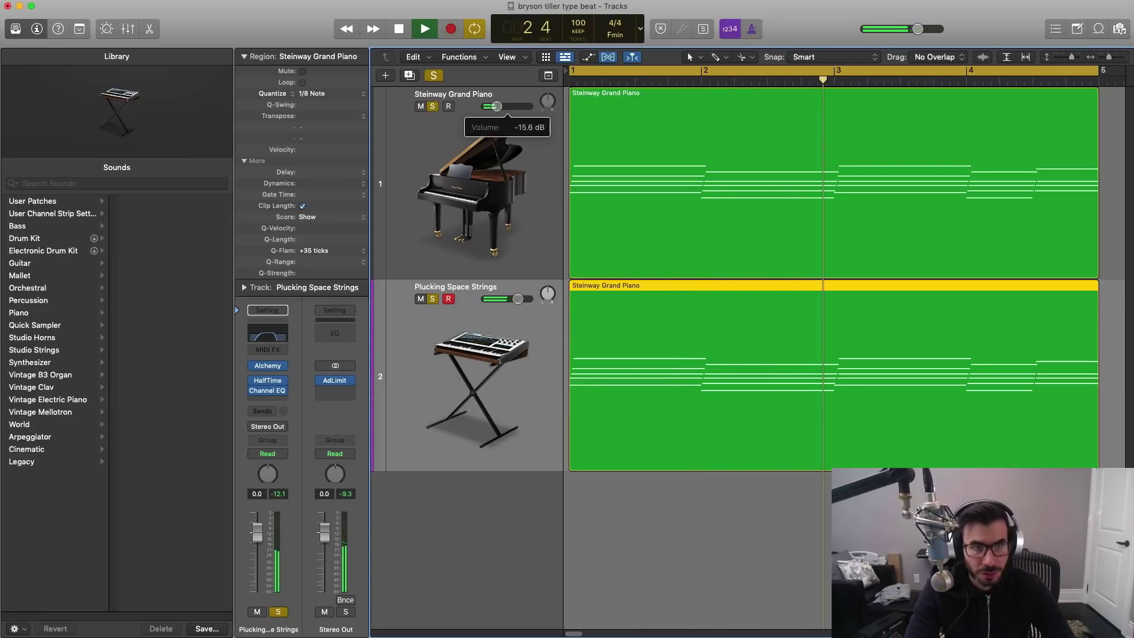
pyautogui.scroll(5, 490, 112)
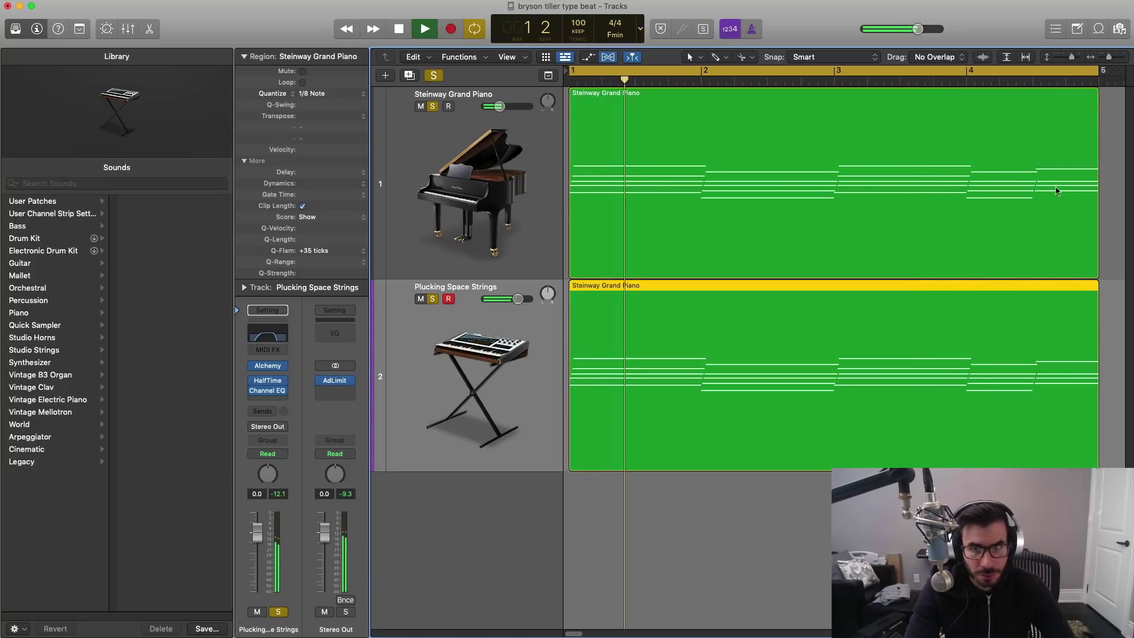
# Step: Set the velocity of the last chord's notes in the Steinway Grand Piano region to 73
pyautogui.doubleClick(945, 224)
pyautogui.press('space')
pyautogui.click(848, 391)
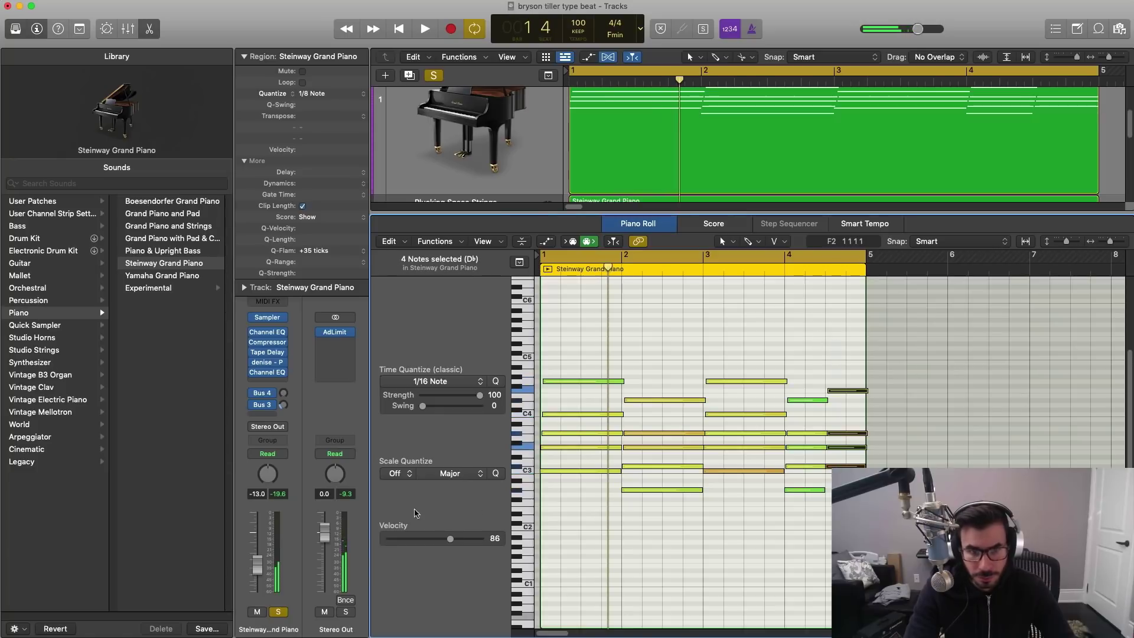
pyautogui.press('space')
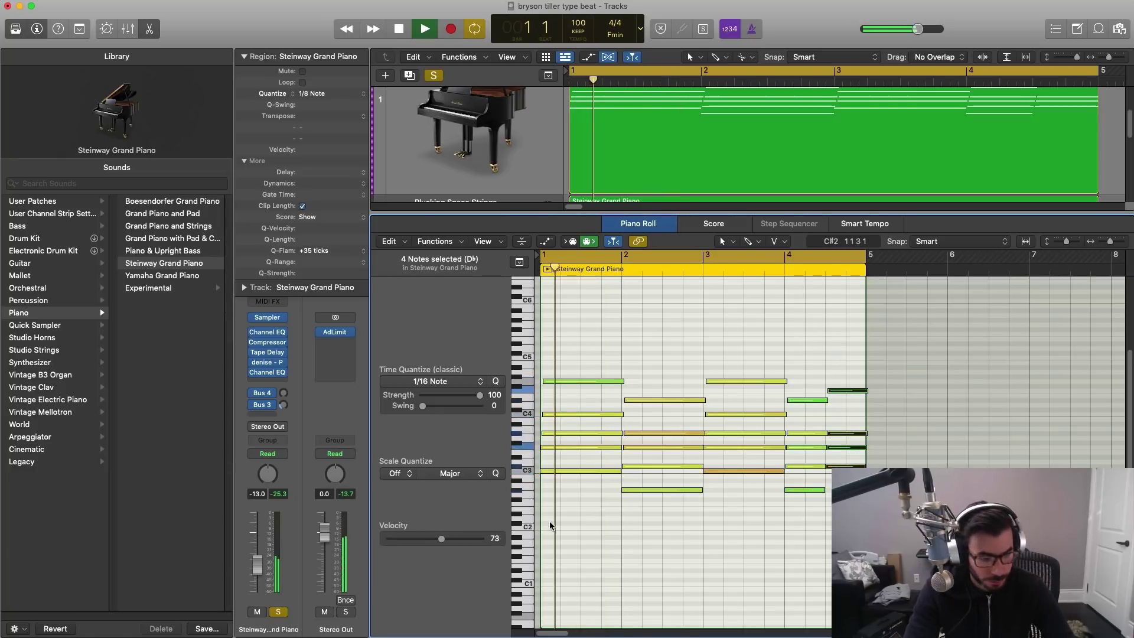
pyautogui.press('e')
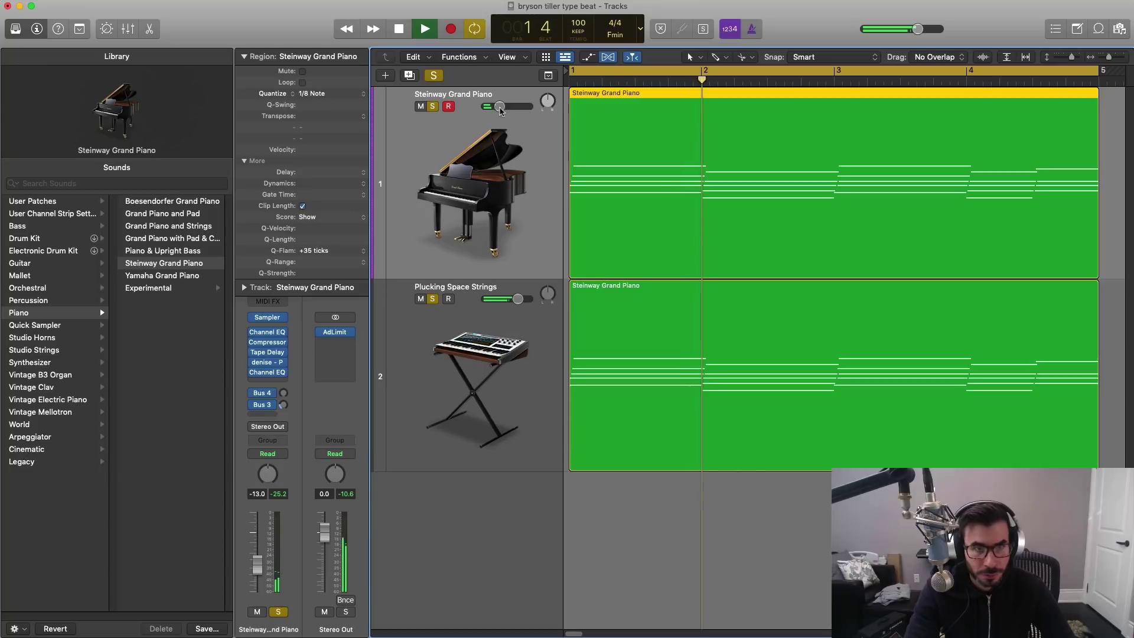
# Step: Reset the piano track's volume to 0 dB and lower the high-cut frequency in its last Channel EQ
pyautogui.keyDown('alt'); pyautogui.click(501, 108); pyautogui.keyUp('alt')
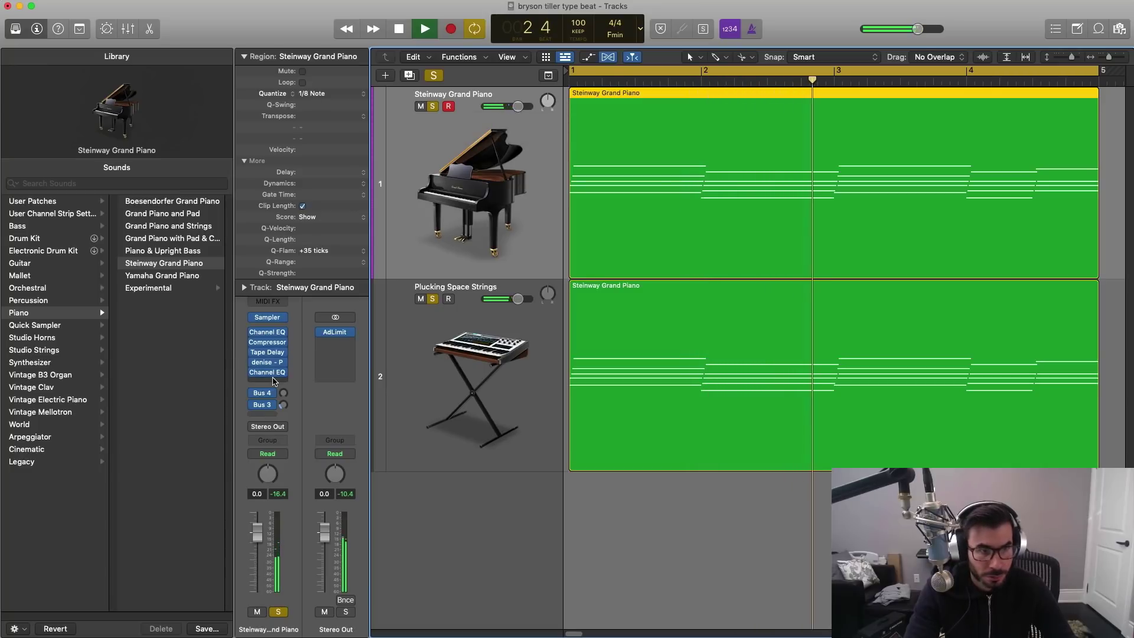
pyautogui.click(267, 372)
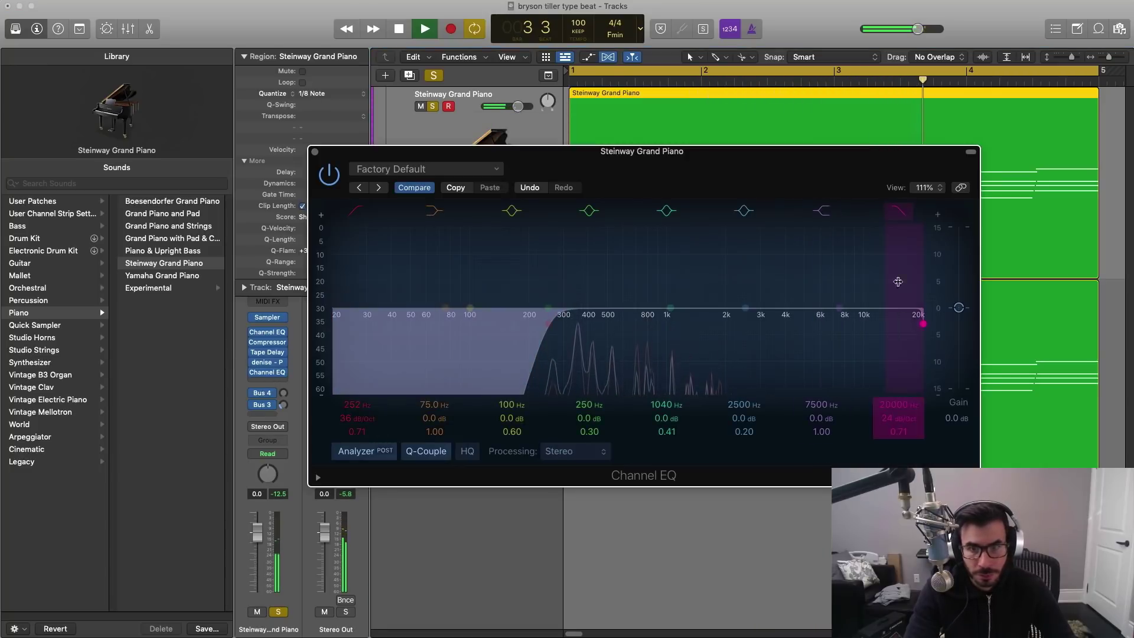
pyautogui.moveTo(895, 266); pyautogui.dragTo(631, 323)
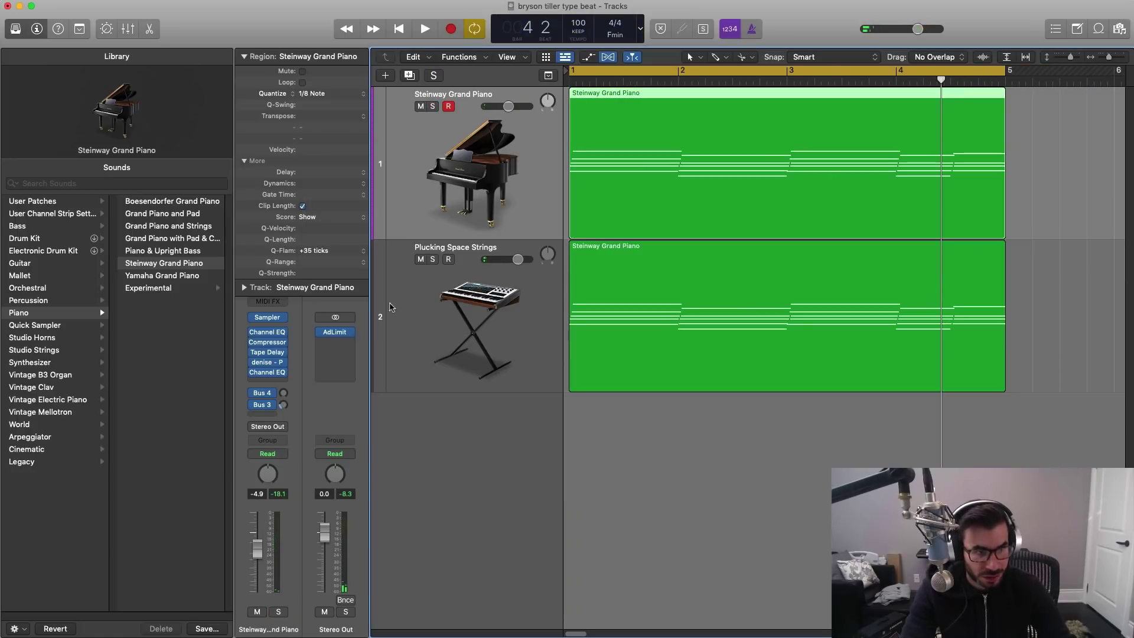
# Step: Bounce the Steinway Grand Piano region in place with the track's denise plug-in bypassed
pyautogui.press('space')
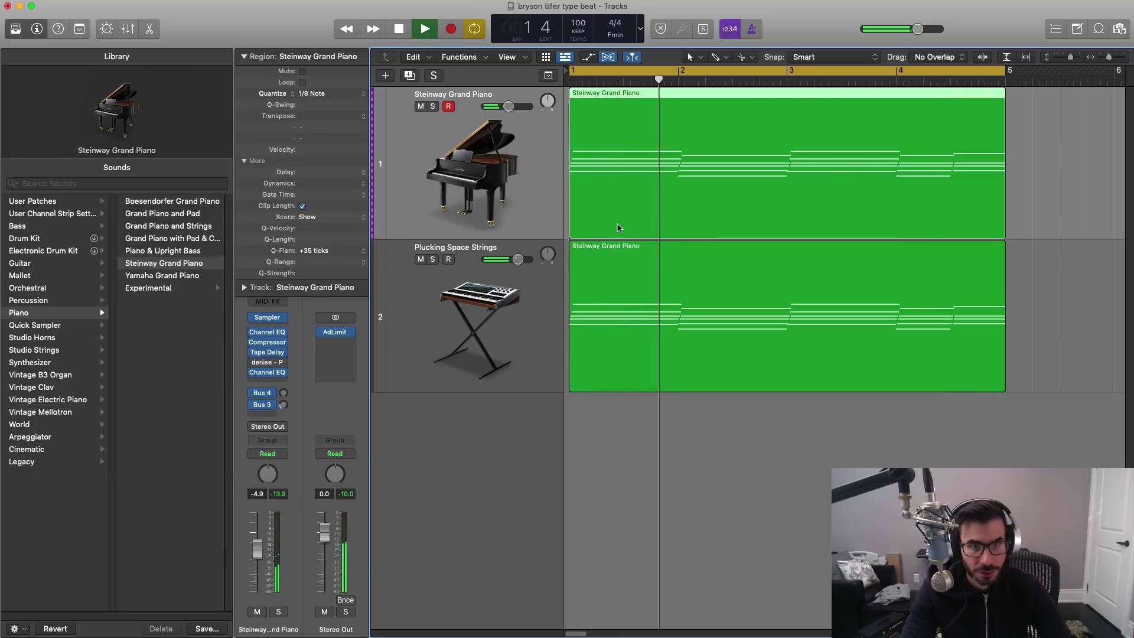
pyautogui.press('space')
pyautogui.rightClick(708, 183)
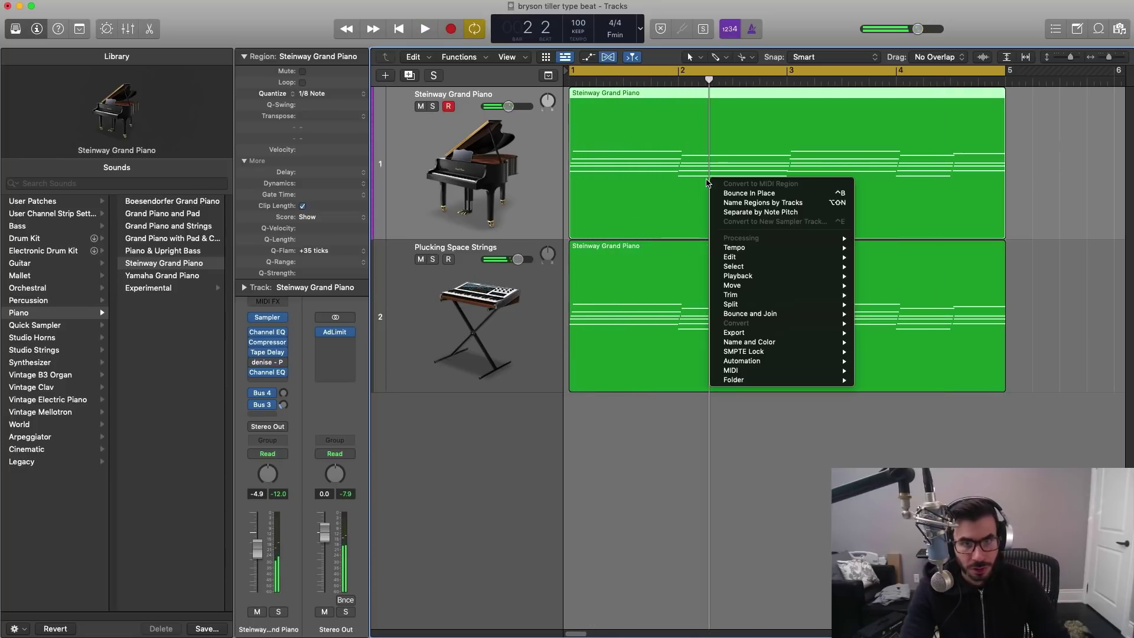
pyautogui.click(749, 193)
pyautogui.press('Return')
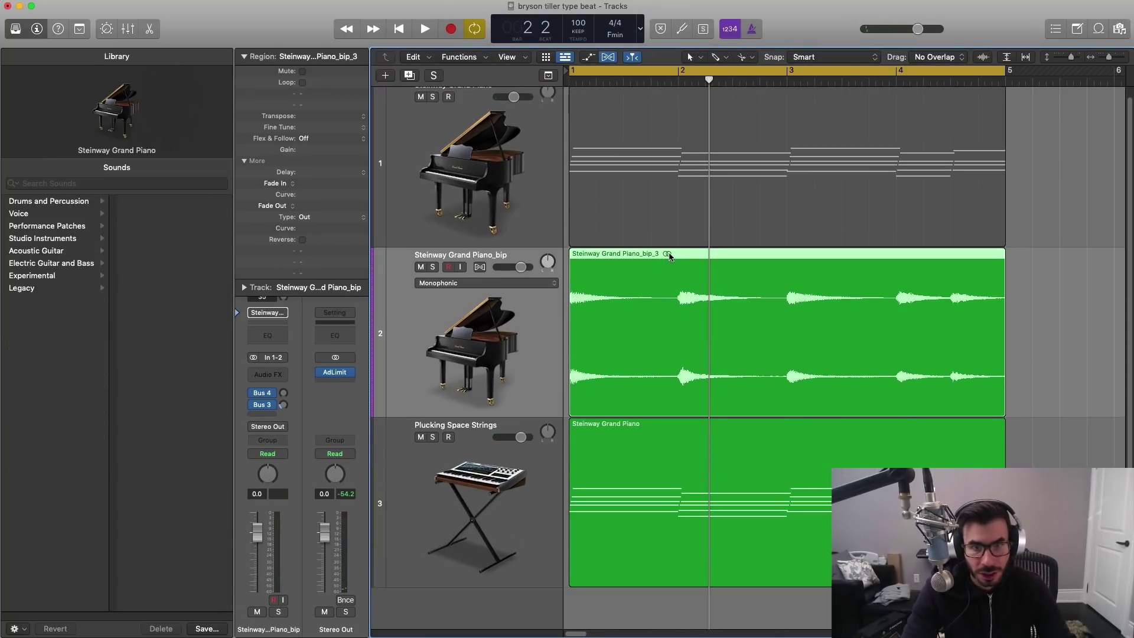
# Step: Split the bounced piano audio at each chord change: bars 2, 3 and 4, and halfway through bar 4
pyautogui.click(669, 255)
pyautogui.click(787, 261)
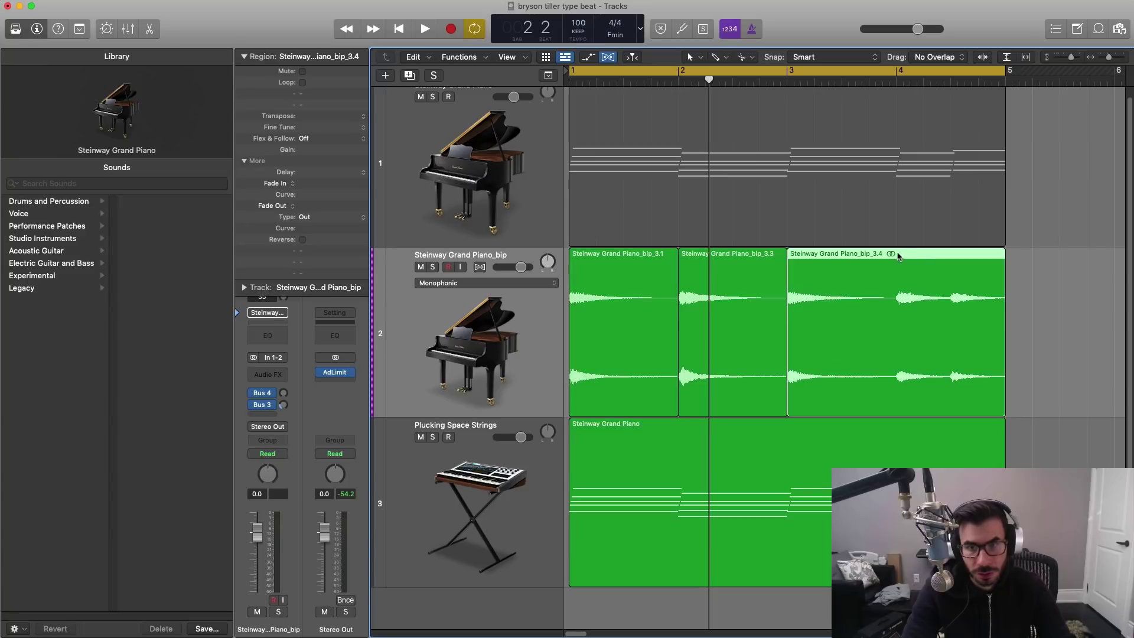
pyautogui.click(895, 256)
pyautogui.click(947, 260)
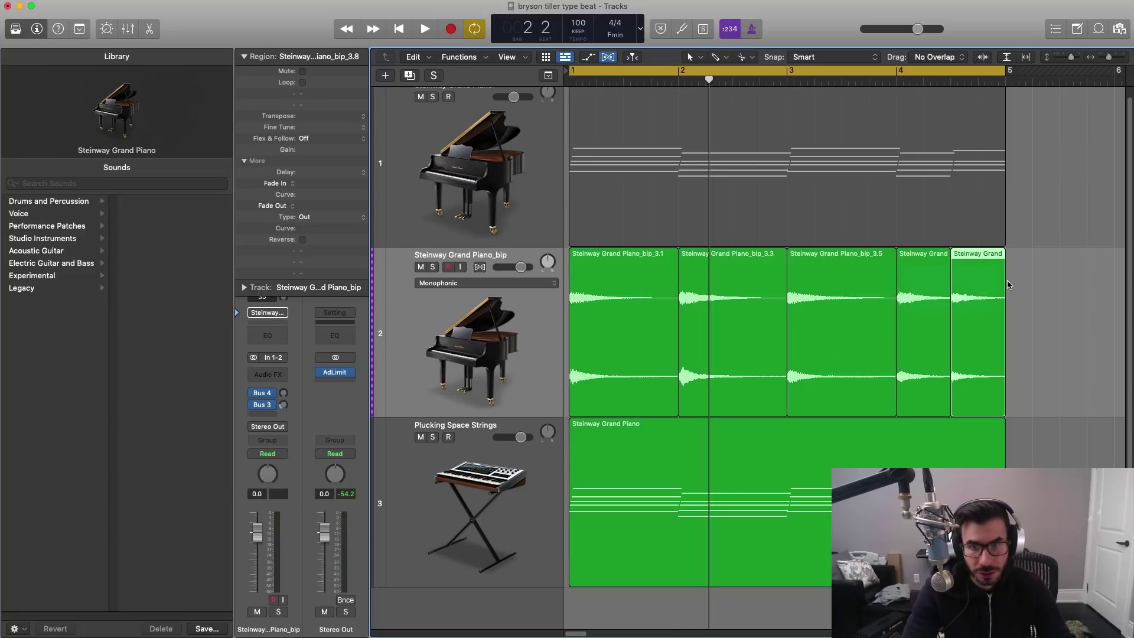
# Step: Reverse all five bounced piano slices and lower their track's volume to about -12.6 dB
pyautogui.moveTo(1007, 282); pyautogui.dragTo(579, 306)
pyautogui.click(299, 239)
pyautogui.press('space')
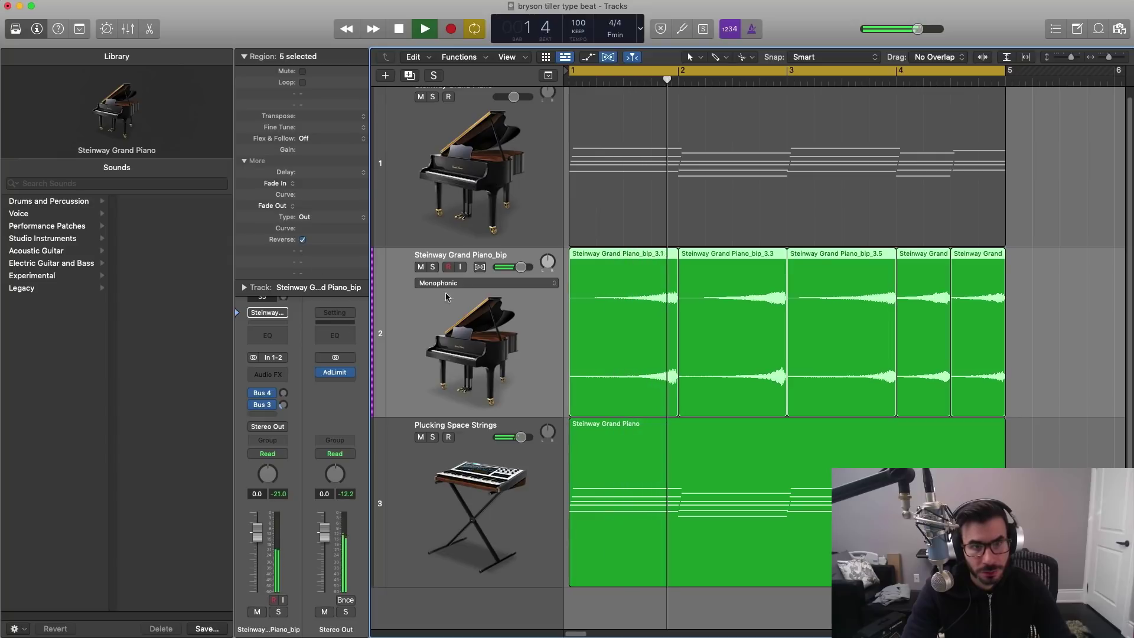
pyautogui.moveTo(521, 267); pyautogui.dragTo(506, 269)
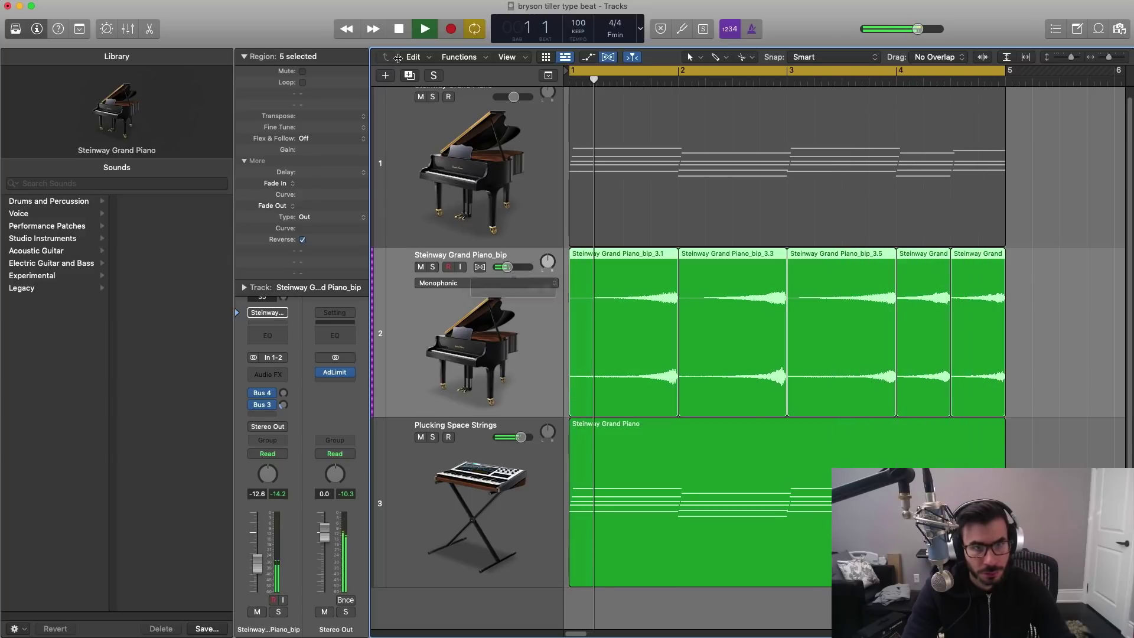
# Step: Re-enable the denise plug-in on the original piano track and audition the piano in solo with the reversed layer
pyautogui.click(433, 97)
pyautogui.scroll(1, 468, 169)
pyautogui.click(468, 169)
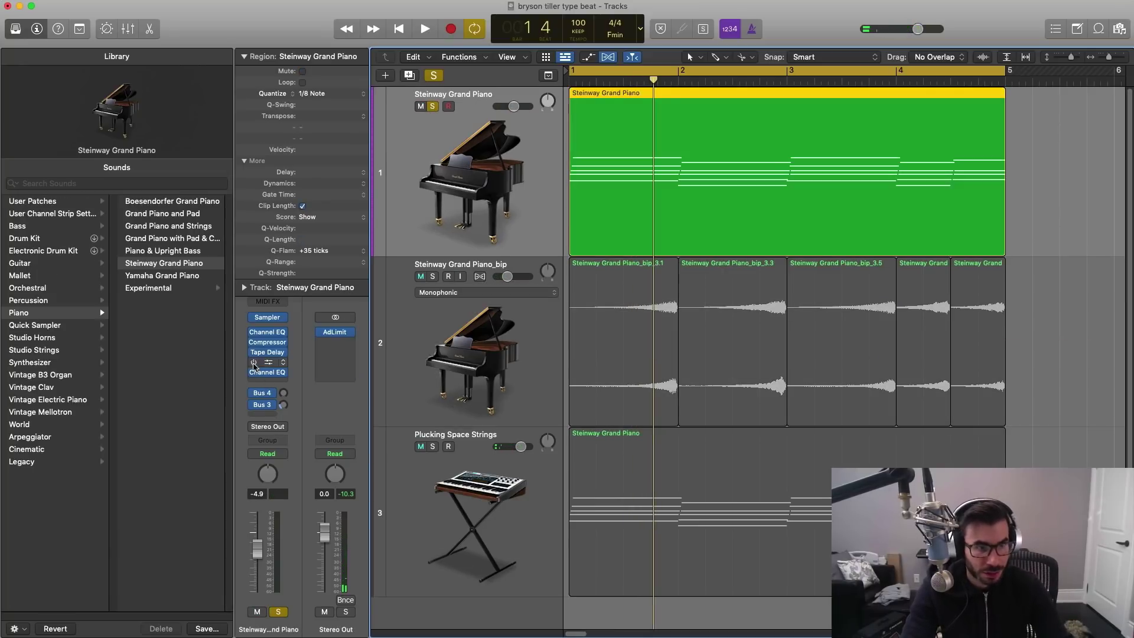
pyautogui.press('space')
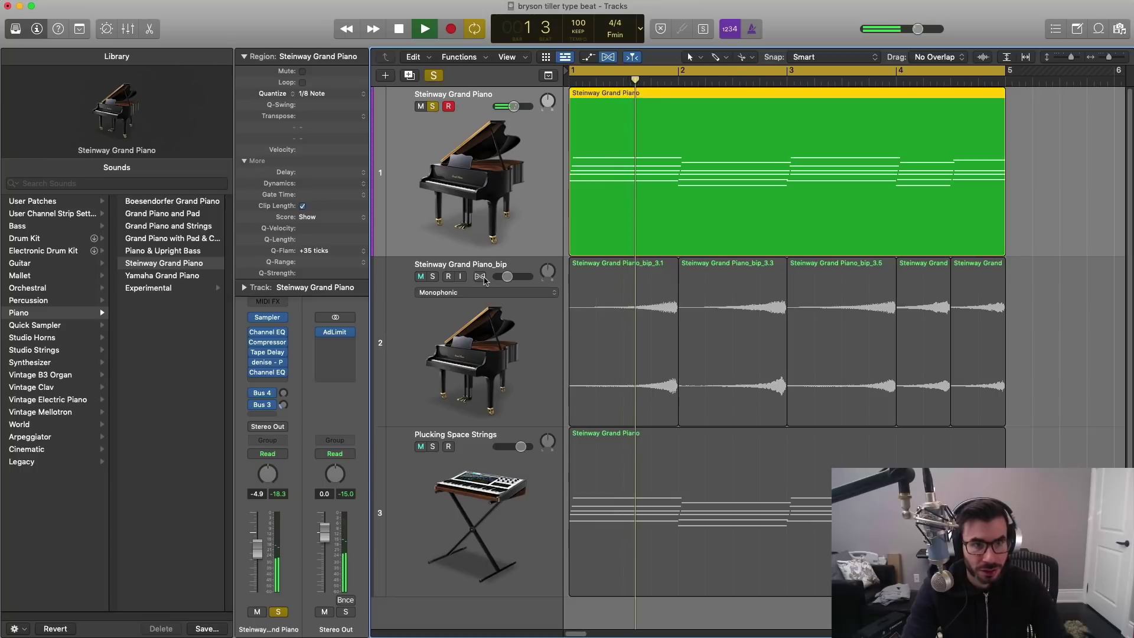
pyautogui.click(432, 277)
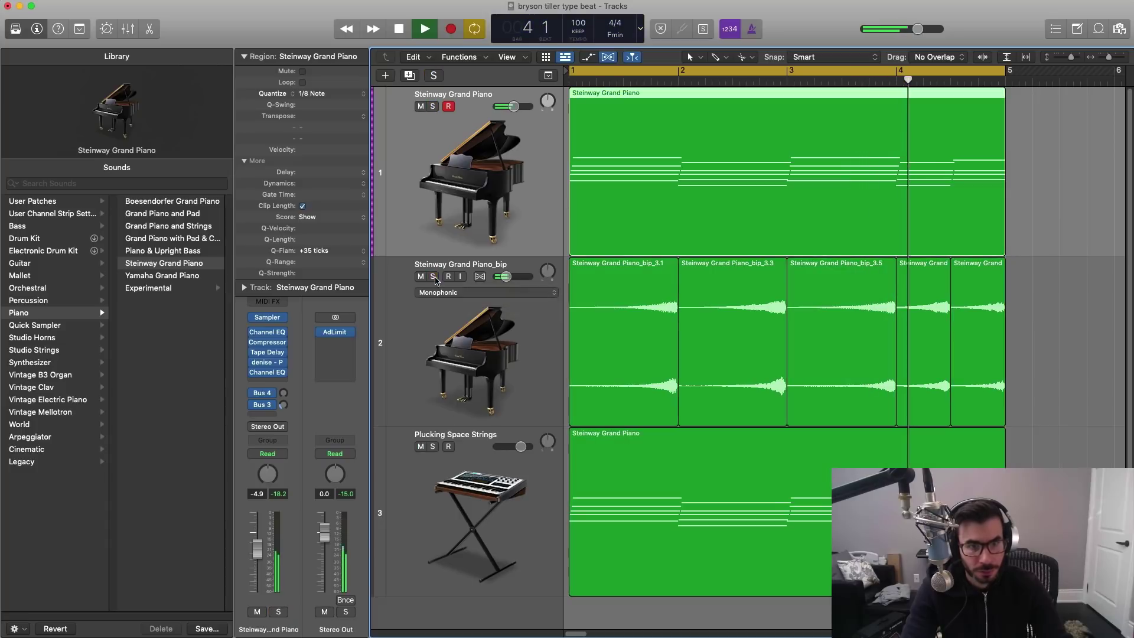
pyautogui.press('ctrl+alt+super+s')
# Step: Reduce the track heights and group the piano, reversed piano and Plucking Space Strings tracks into a summing track stack
pyautogui.press('super+Up')
pyautogui.click(485, 295)
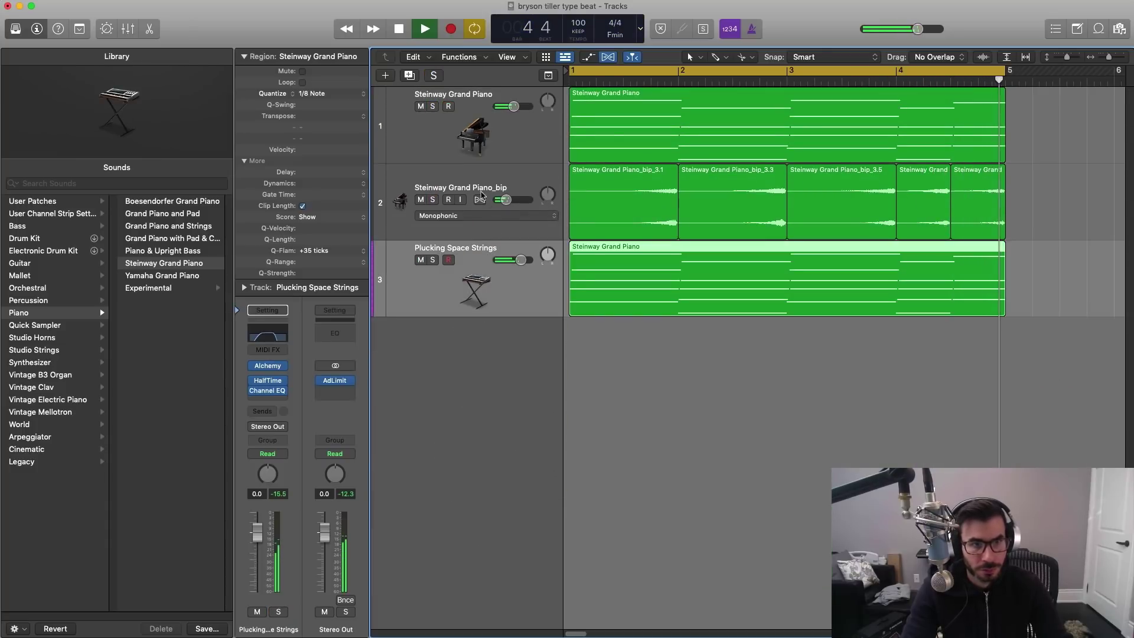
pyautogui.keyDown('shift'); pyautogui.click(476, 227); pyautogui.keyUp('shift')
pyautogui.keyDown('shift'); pyautogui.click(470, 140); pyautogui.keyUp('shift')
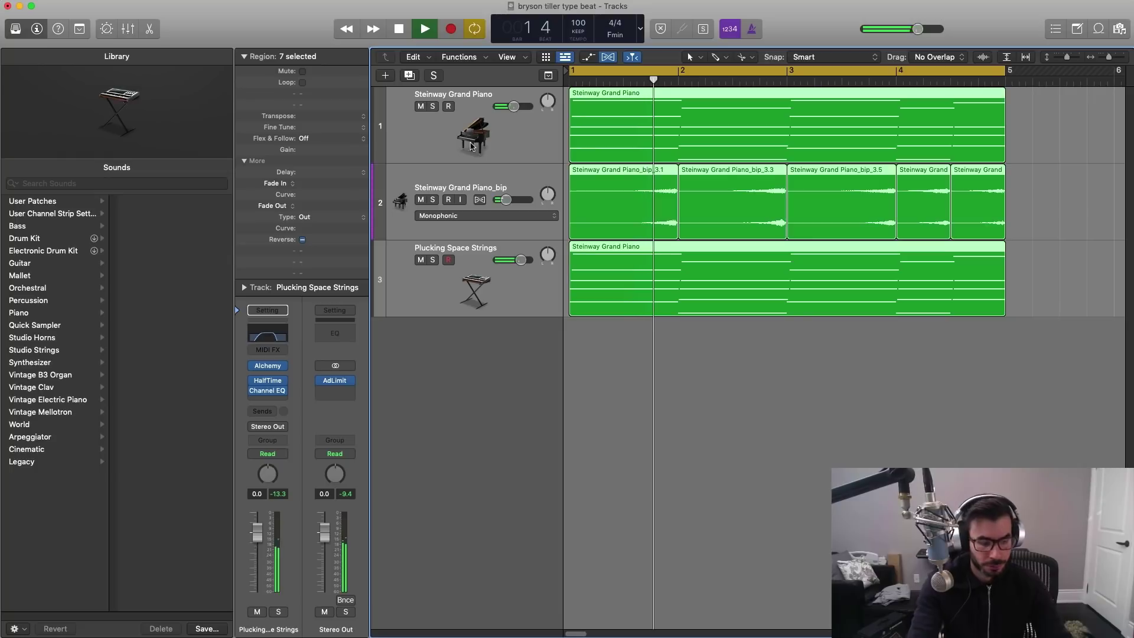
pyautogui.press('space')
pyautogui.rightClick(539, 144)
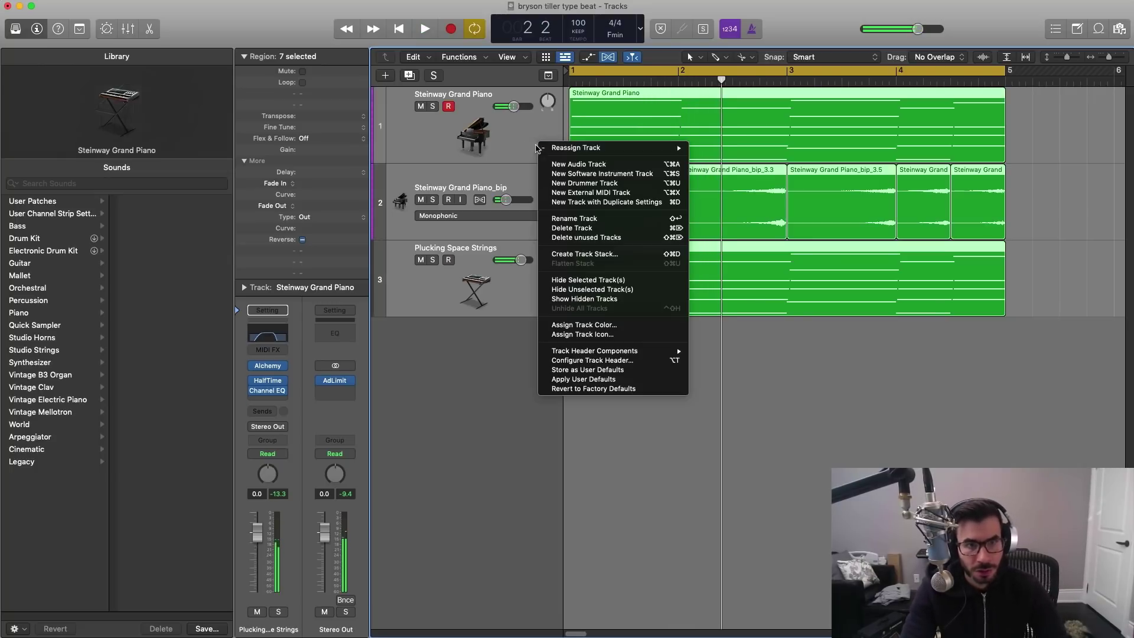
pyautogui.click(582, 256)
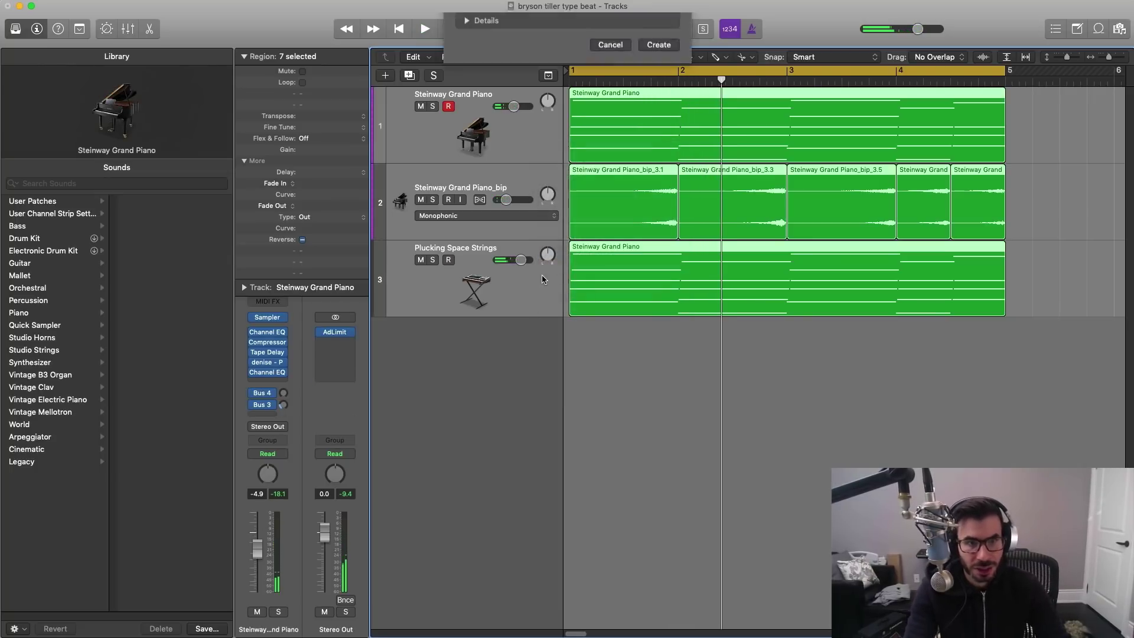
pyautogui.press('Return')
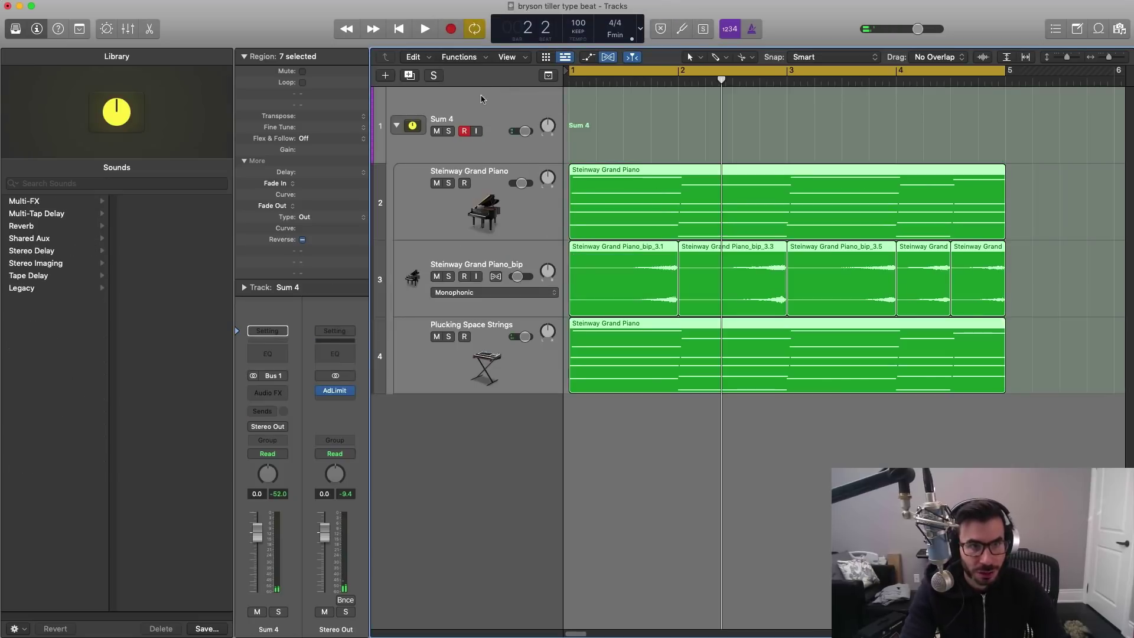
# Step: Solo the summing stack and add a Channel EQ with a 188 Hz, 18 dB/Oct low cut and a 4020 Hz high cut with Q 1.00
pyautogui.click(447, 137)
pyautogui.click(270, 352)
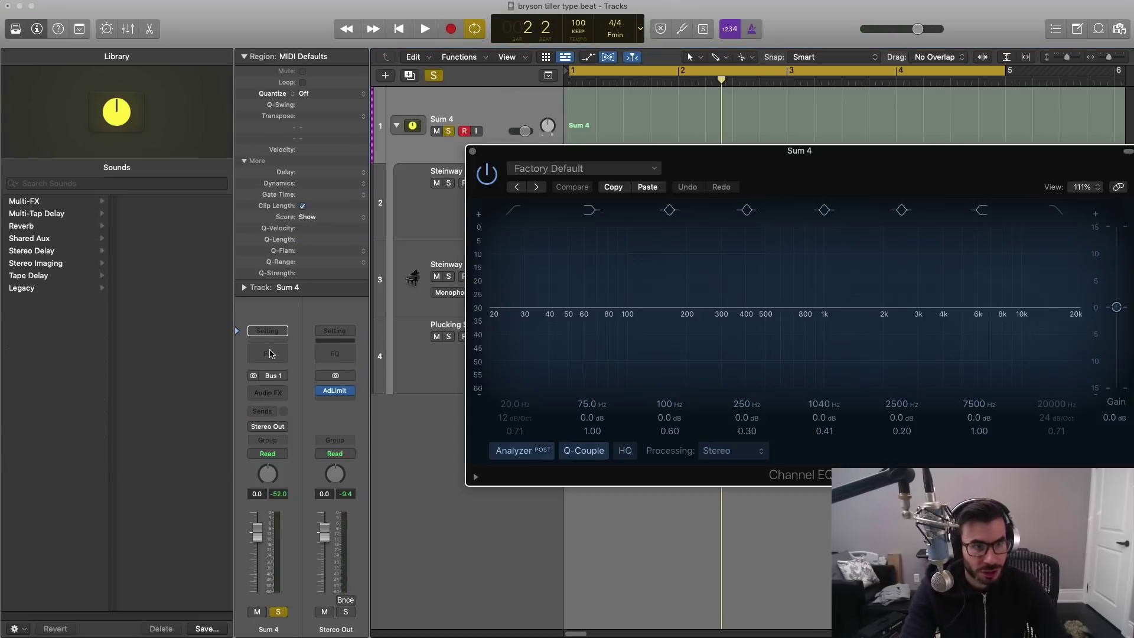
pyautogui.press('space')
pyautogui.moveTo(1014, 141); pyautogui.dragTo(844, 145)
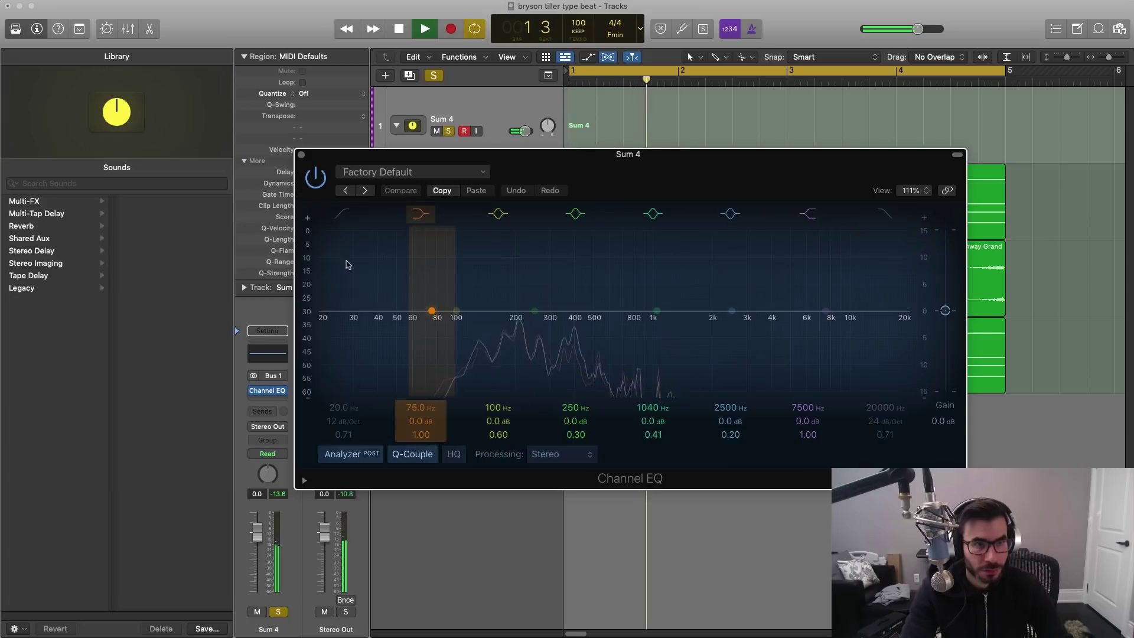
pyautogui.click(333, 215)
pyautogui.moveTo(364, 338); pyautogui.dragTo(498, 333)
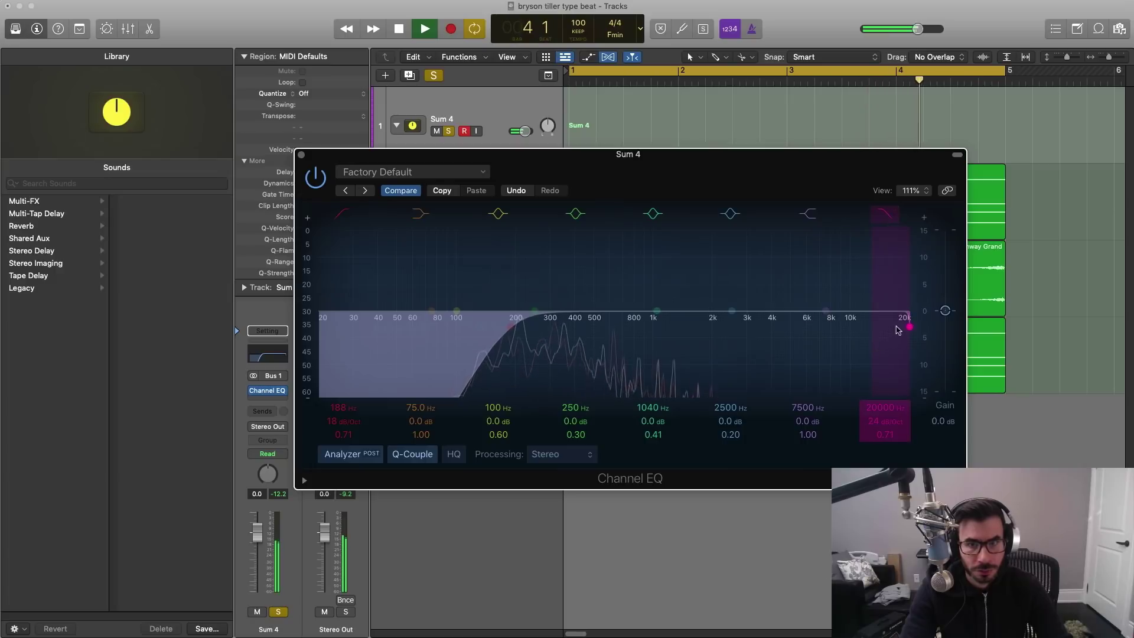
pyautogui.moveTo(898, 330); pyautogui.dragTo(771, 320)
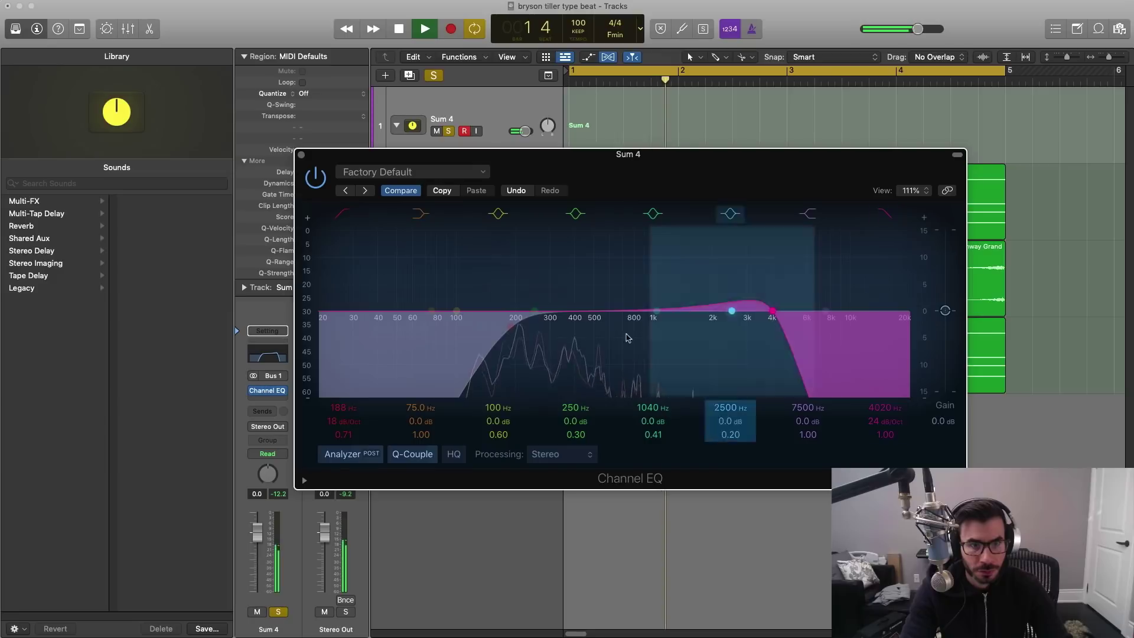
# Step: Lower the low-cut frequency of the Sum 4 stack's Channel EQ to about 154 Hz and close the EQ
pyautogui.moveTo(496, 329); pyautogui.dragTo(496, 328)
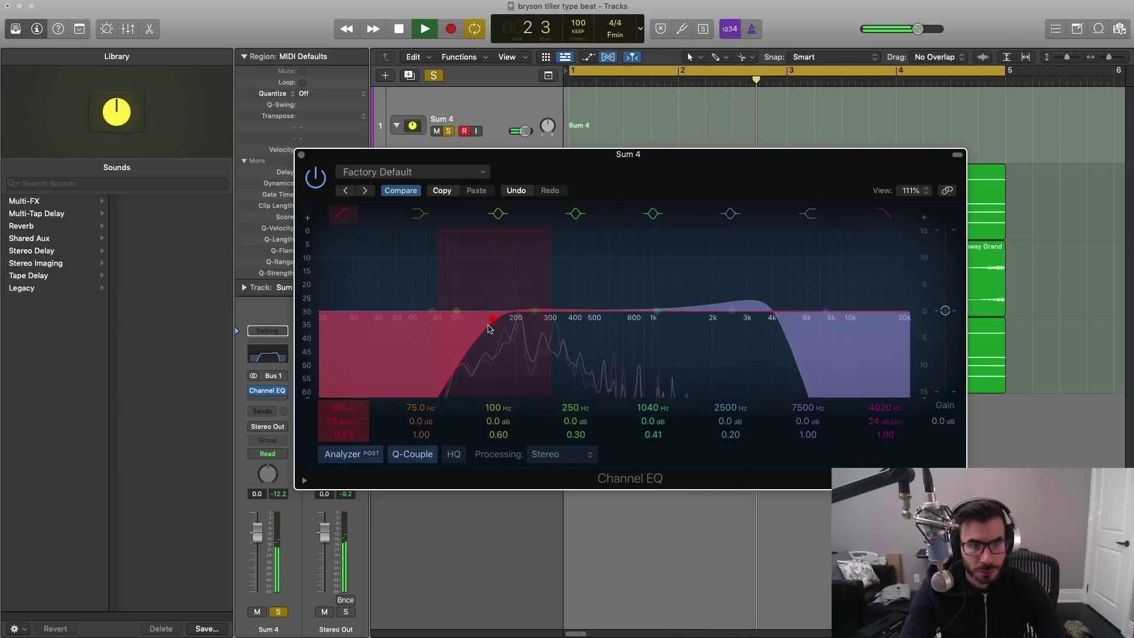
pyautogui.click(301, 155)
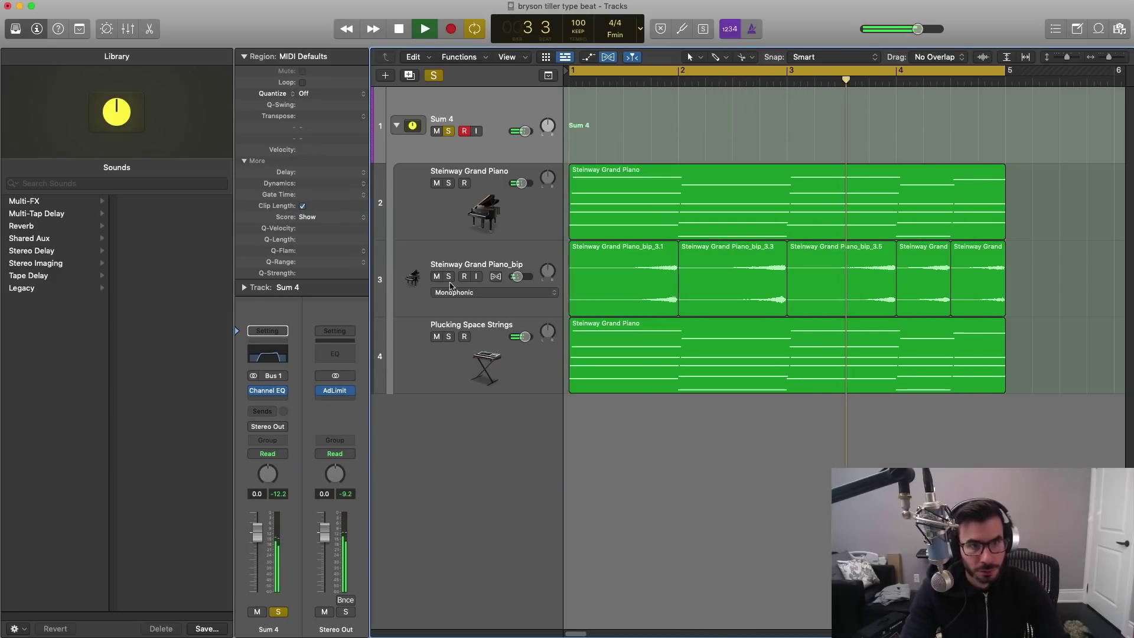
# Step: Lower the volume of the reversed Steinway Grand Piano_bip track to about -15.6 dB
pyautogui.click(501, 230)
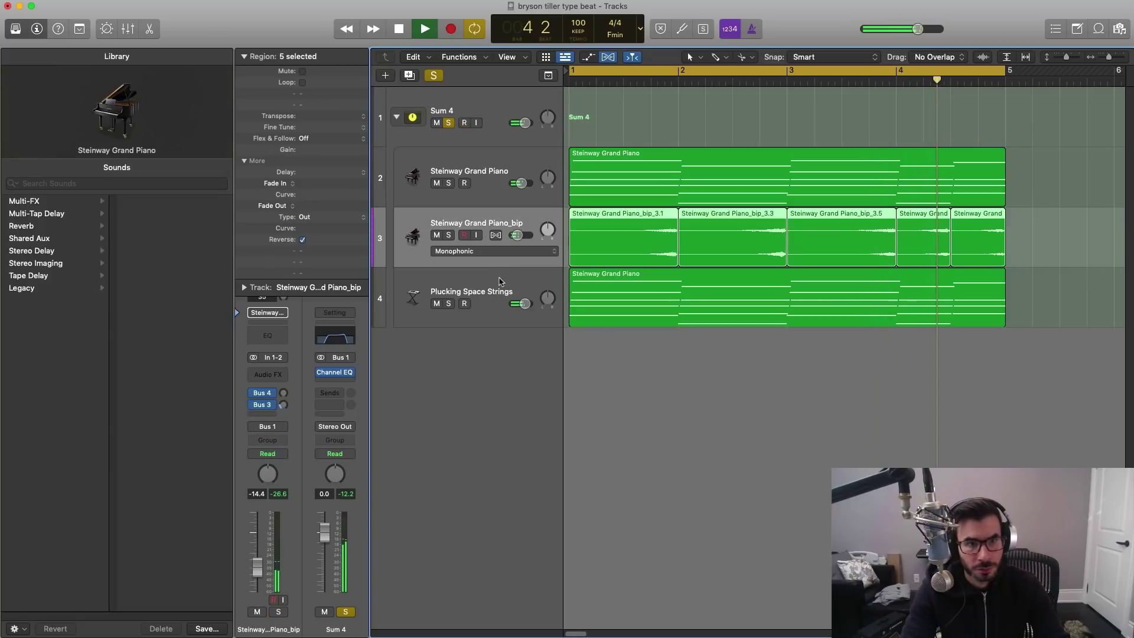
pyautogui.press('super+Down')
pyautogui.press('super+Down')
pyautogui.moveTo(517, 329); pyautogui.dragTo(515, 329)
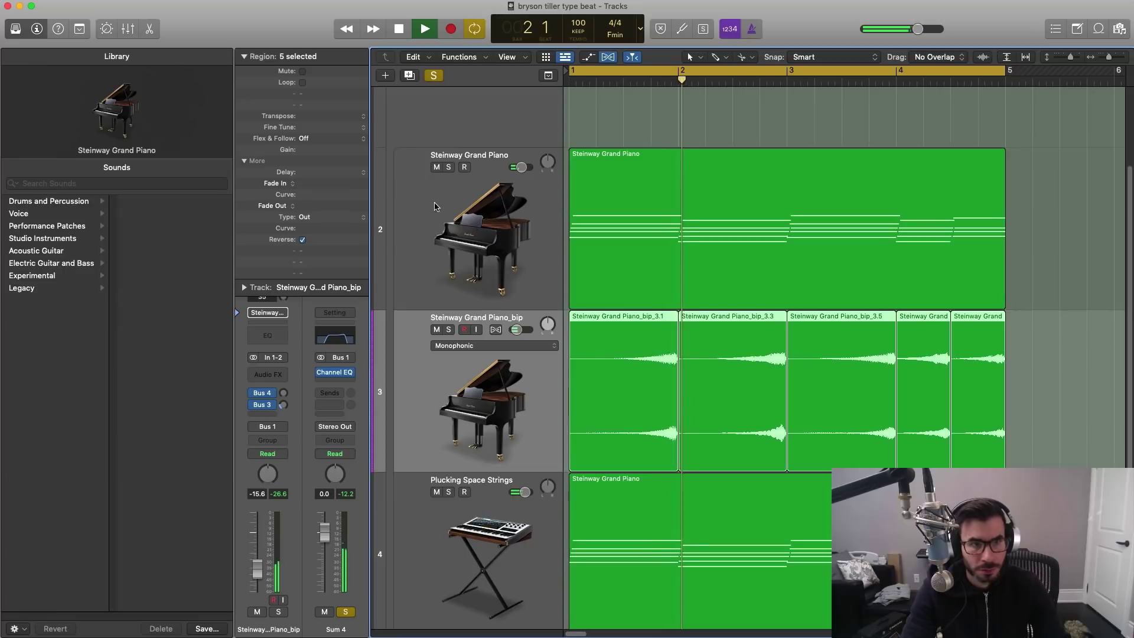
pyautogui.click(553, 212)
pyautogui.press('super+Up')
pyautogui.press('super+Up')
pyautogui.press('super+Up')
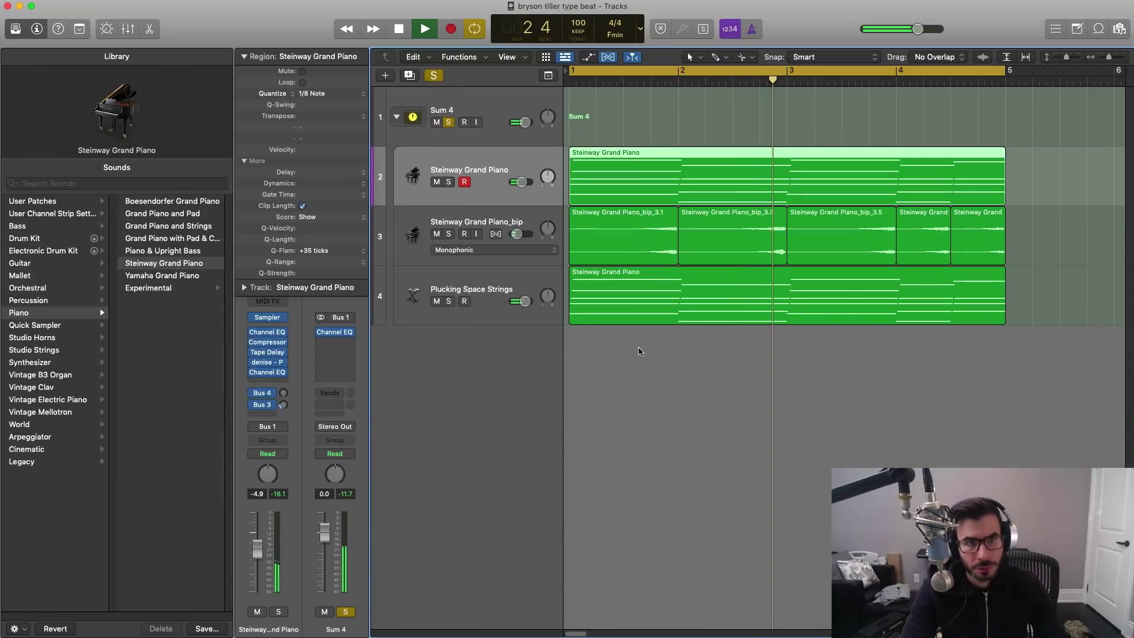
# Step: Stop playback, return the playhead to the start of the project and hide the Library
pyautogui.press('super+Left')
pyautogui.press('space')
pyautogui.click(642, 349)
pyautogui.press('y')
pyautogui.press('Return')
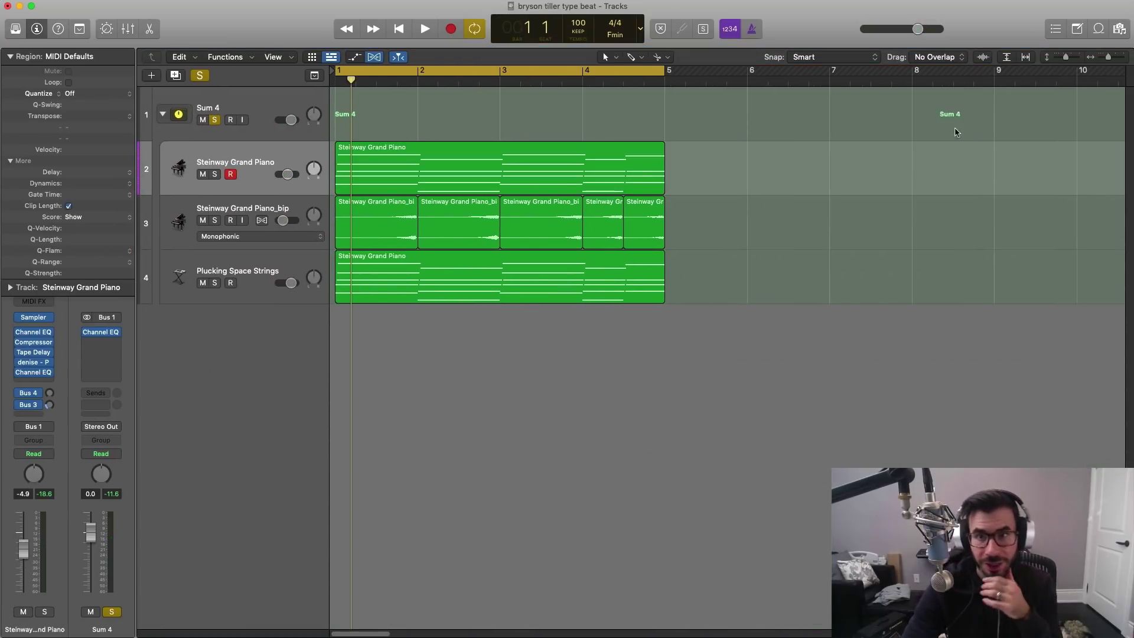
# Step: Search the Apple Loops for "micro" and add the Microchip Vinyl Noise loop on a new track at bar 1
pyautogui.press('o')
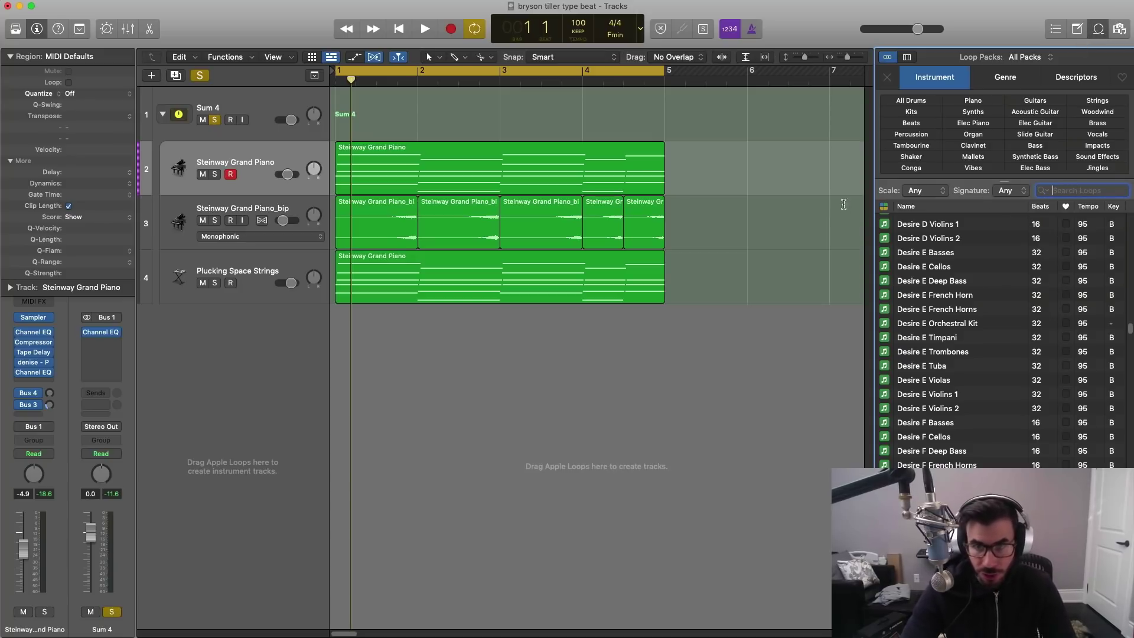
pyautogui.write('micro')
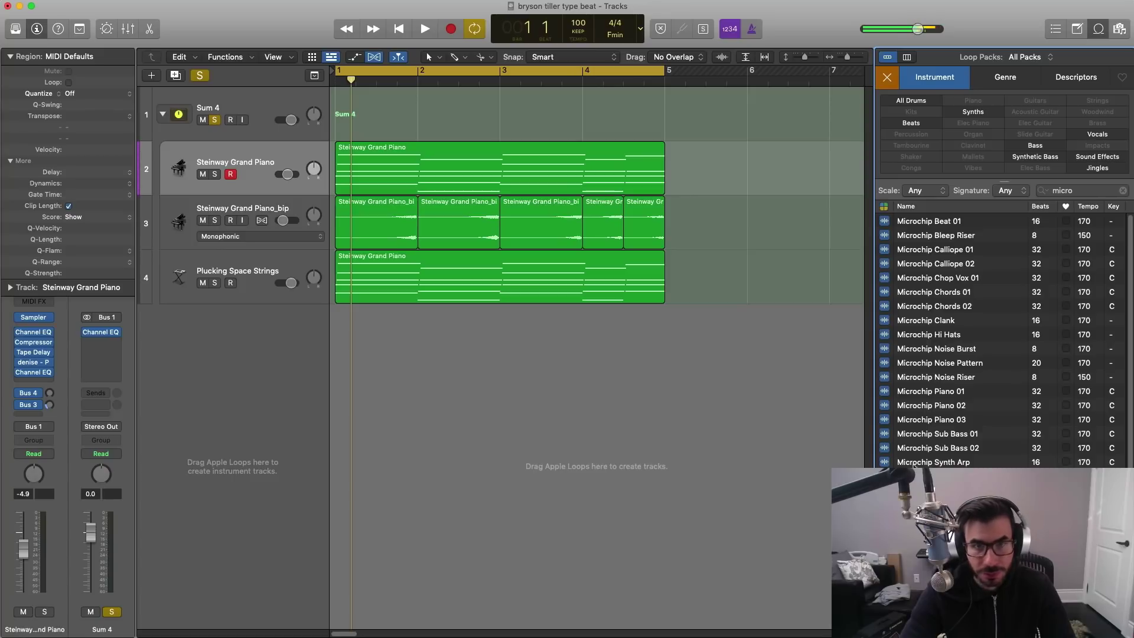
pyautogui.moveTo(934, 476); pyautogui.dragTo(346, 361)
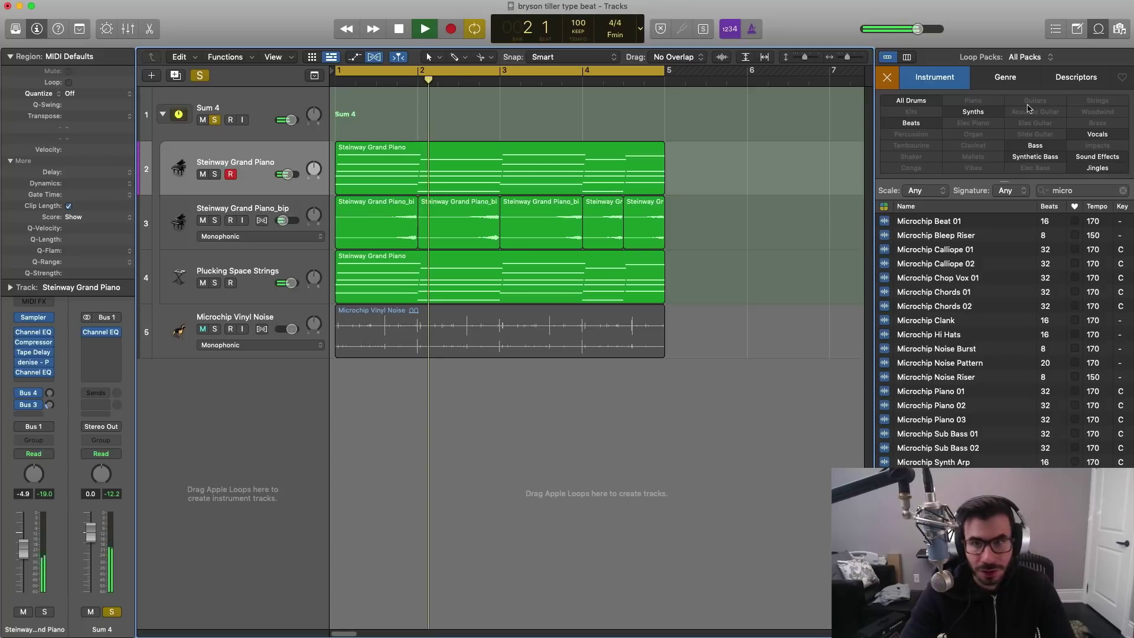
pyautogui.click(1098, 28)
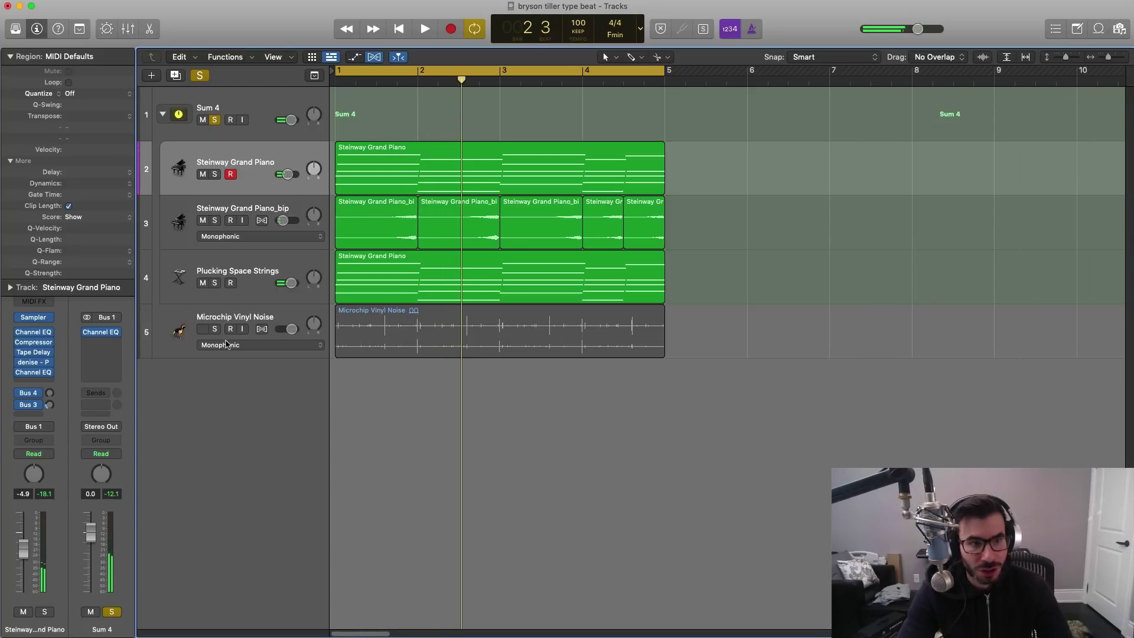
# Step: Unsolo the Sum 4 stack and lower the Microchip Vinyl Noise track's volume to -14.4 dB during playback
pyautogui.click(216, 119)
pyautogui.click(298, 351)
pyautogui.press('space')
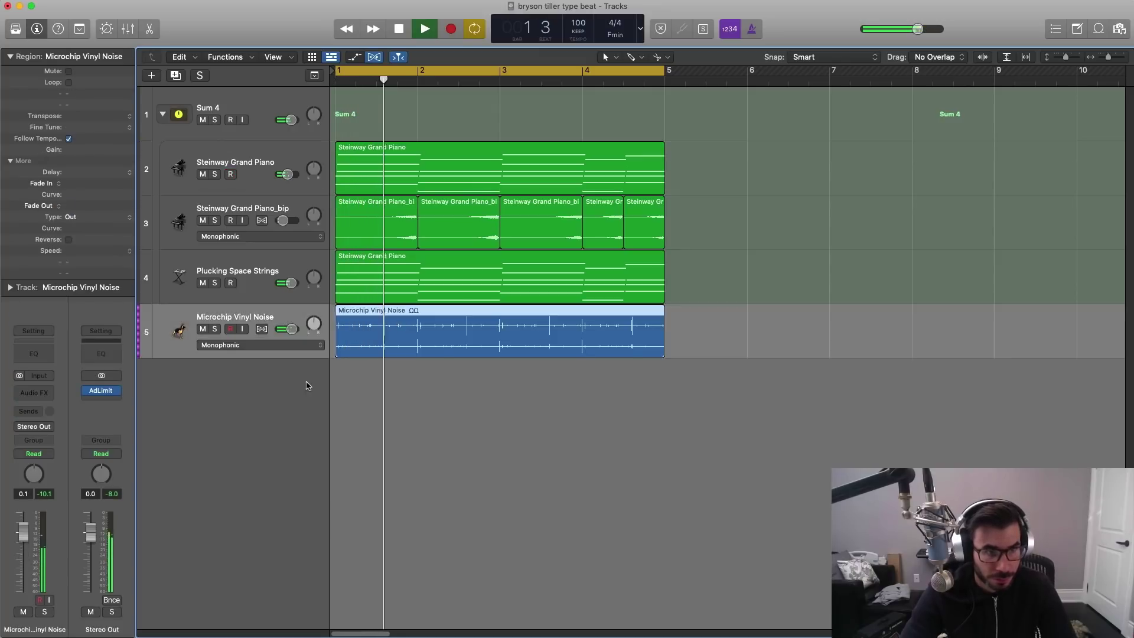
pyautogui.press('super+Down')
pyautogui.moveTo(291, 483); pyautogui.dragTo(284, 483)
# Step: Add a Channel EQ to the Microchip Vinyl Noise track with a 113 Hz, 12 dB/Oct low cut and a 2820 Hz, 24 dB/Oct high cut
pyautogui.click(24, 338)
pyautogui.click(34, 353)
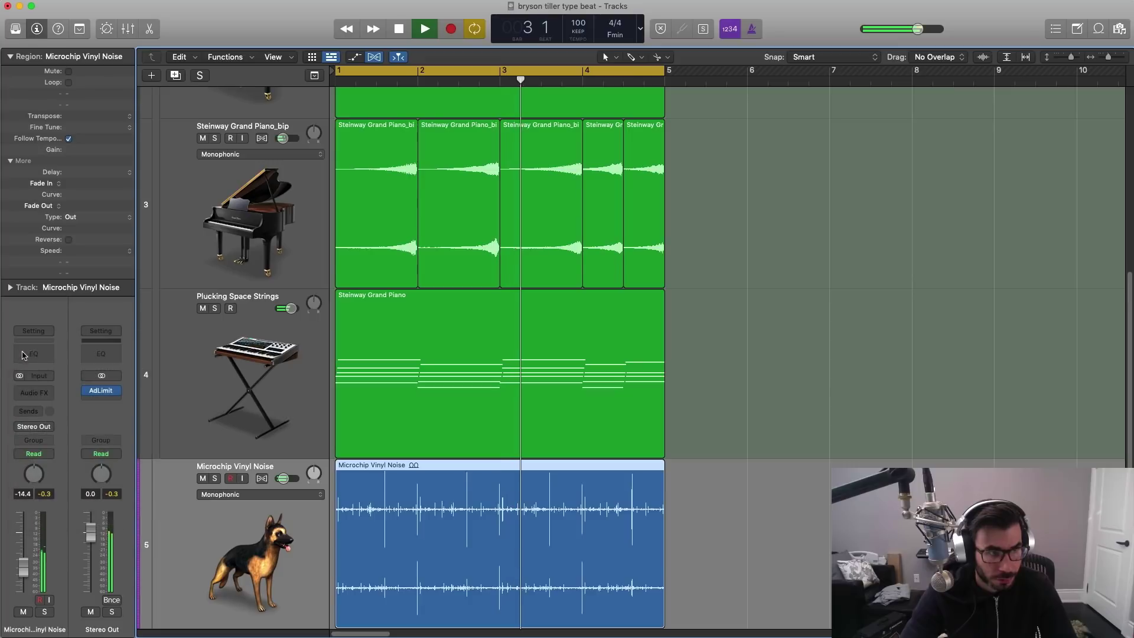
pyautogui.click(33, 353)
pyautogui.moveTo(853, 190); pyautogui.dragTo(234, 229)
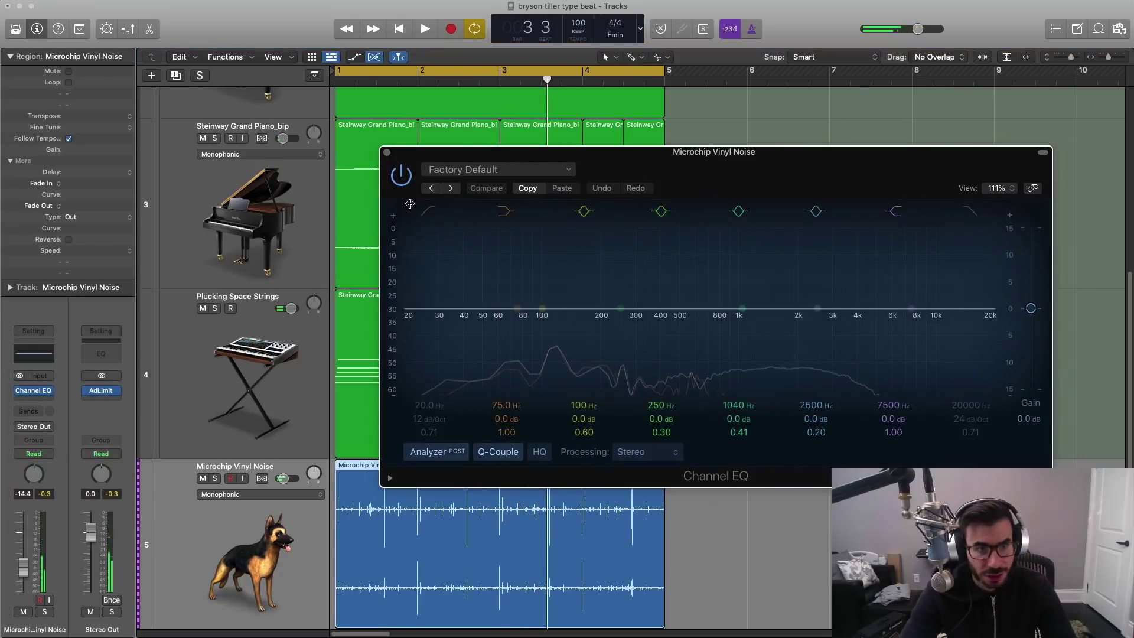
pyautogui.moveTo(410, 204); pyautogui.dragTo(406, 351)
pyautogui.moveTo(418, 412); pyautogui.dragTo(418, 387)
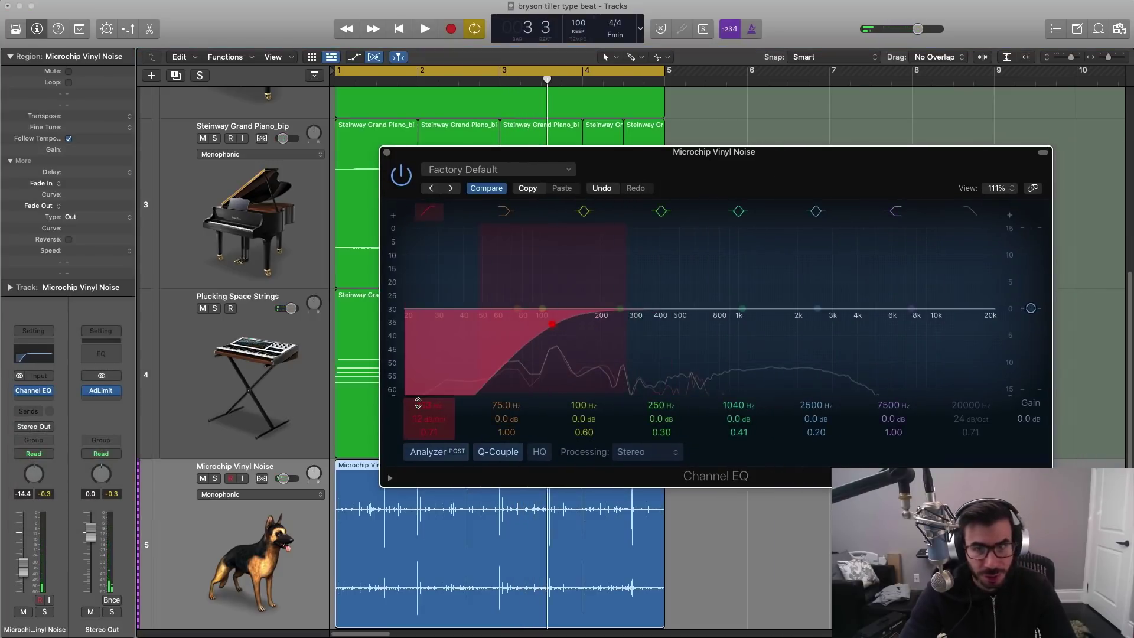
pyautogui.click(966, 211)
pyautogui.press('space')
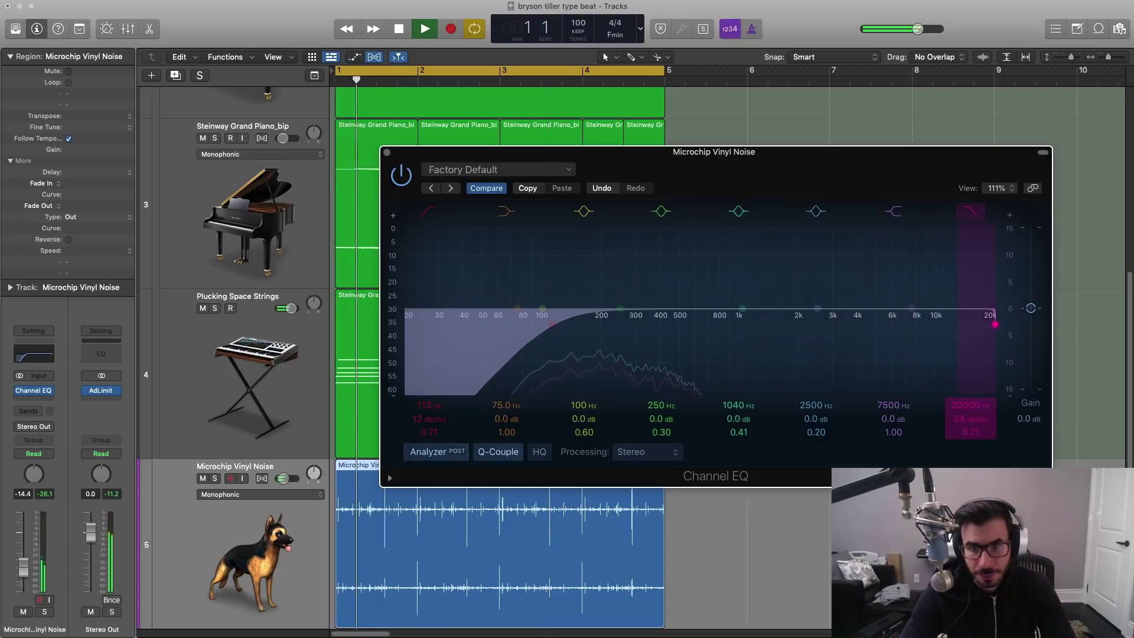
pyautogui.moveTo(971, 405)
pyautogui.mouseDown()
pyautogui.moveTo(971, 440)
pyautogui.moveTo(971, 425)
pyautogui.mouseUp()
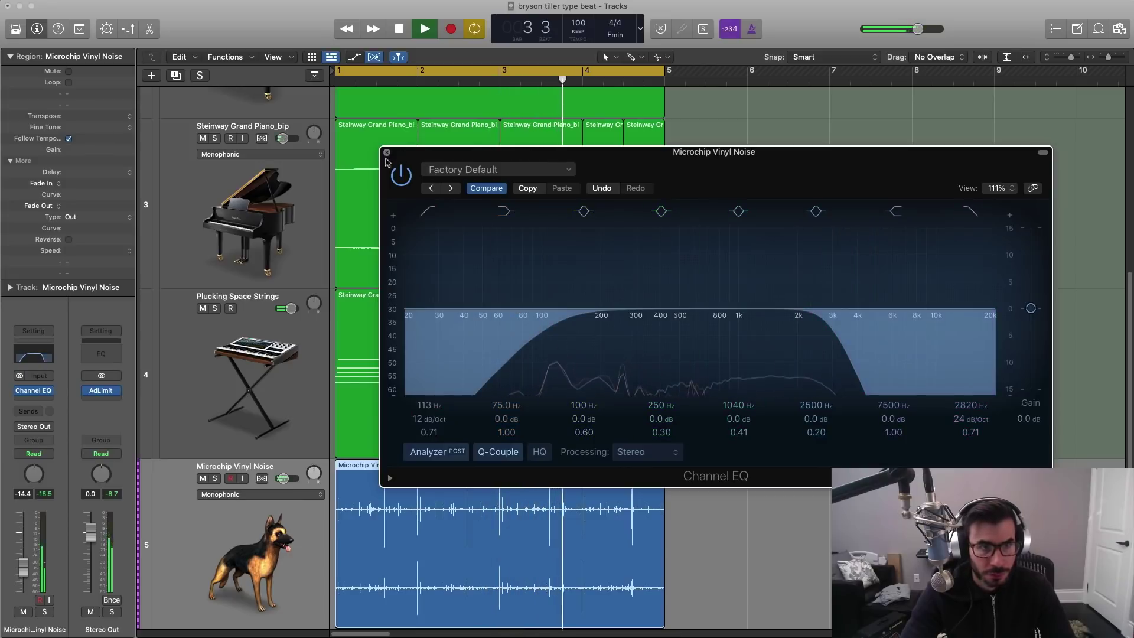
pyautogui.press('super+w')
# Step: Fit all five tracks in view and listen to the vinyl noise together with the piano and string layers
pyautogui.press('z')
pyautogui.keyDown('ctrl'); pyautogui.keyDown('alt'); pyautogui.click(513, 459); pyautogui.keyUp('alt'); pyautogui.keyUp('ctrl')
pyautogui.keyDown('ctrl'); pyautogui.keyDown('alt'); pyautogui.click(513, 459); pyautogui.keyUp('alt'); pyautogui.keyUp('ctrl')
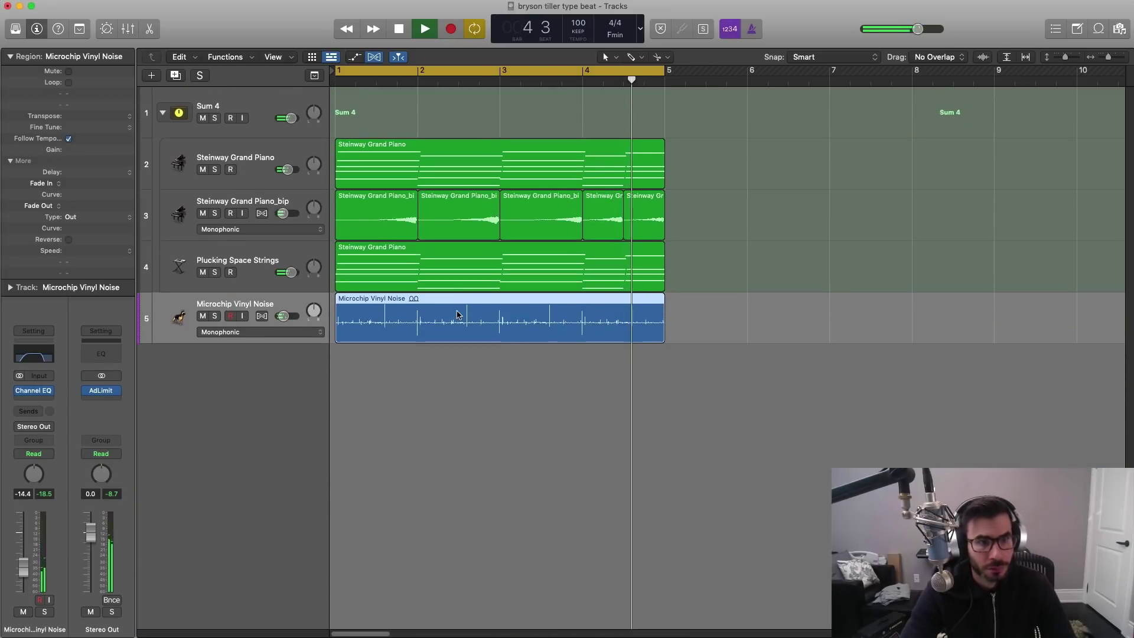
pyautogui.keyDown('ctrl'); pyautogui.keyDown('alt'); pyautogui.click(513, 459); pyautogui.keyUp('alt'); pyautogui.keyUp('ctrl')
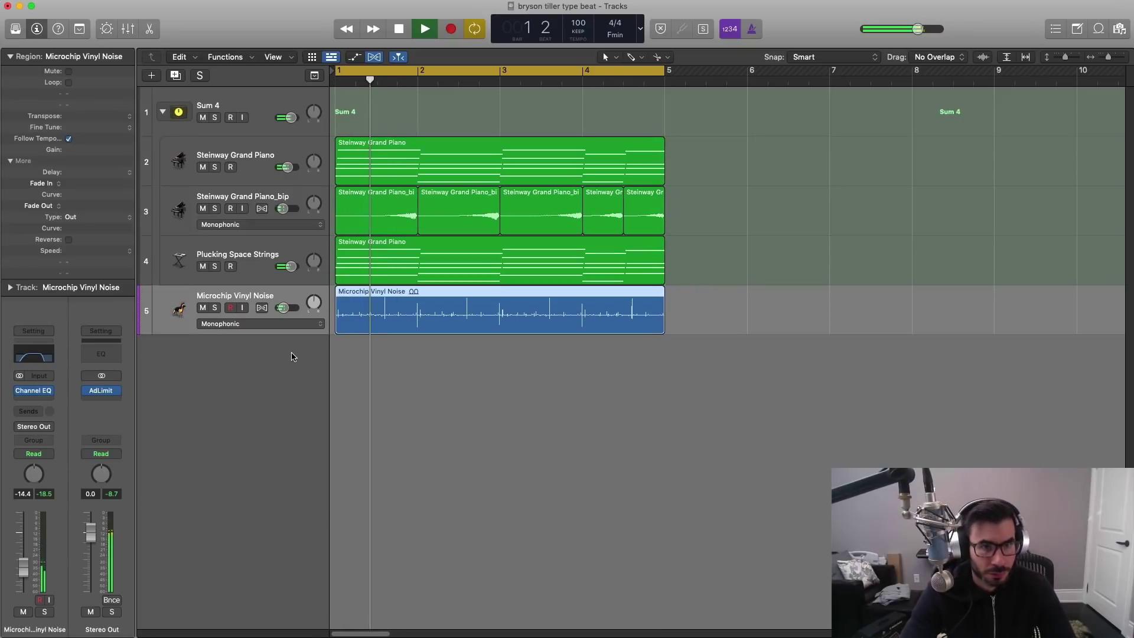
pyautogui.click(710, 388)
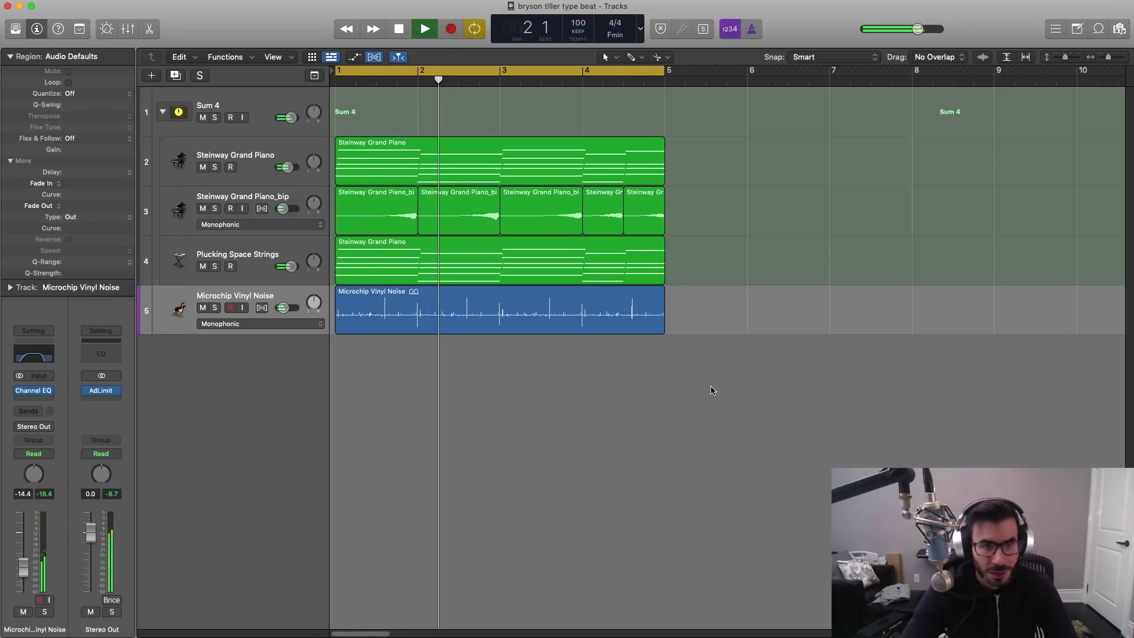
pyautogui.press('space')
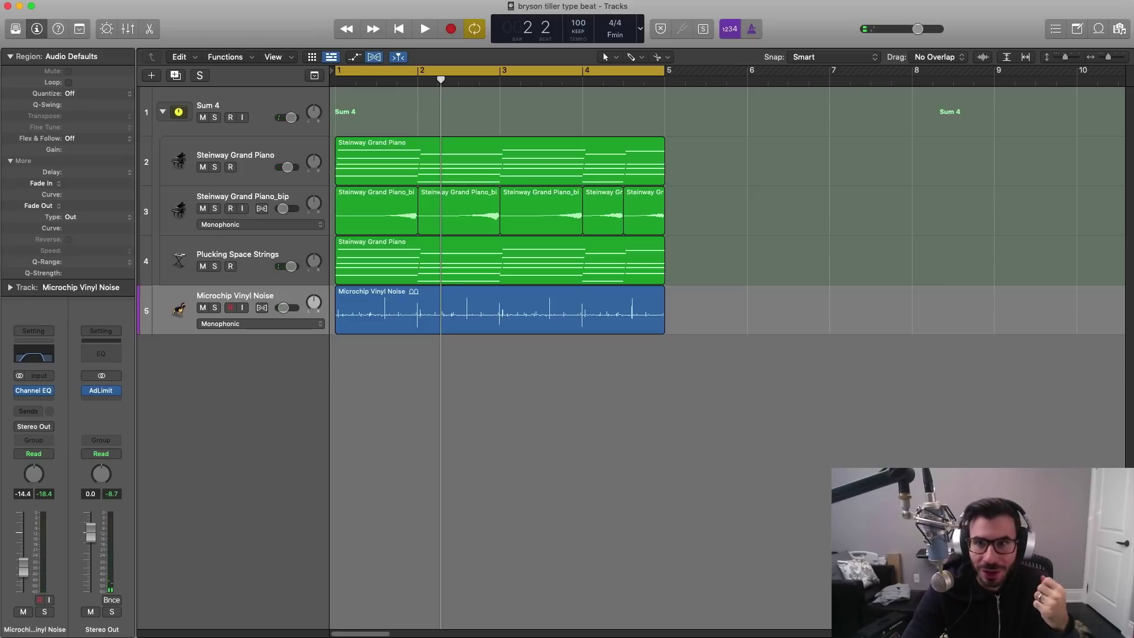
# Step: Reopen the Loop Browser, clear the "micro" search and filter the loops to the Vocals instrument category
pyautogui.press('o')
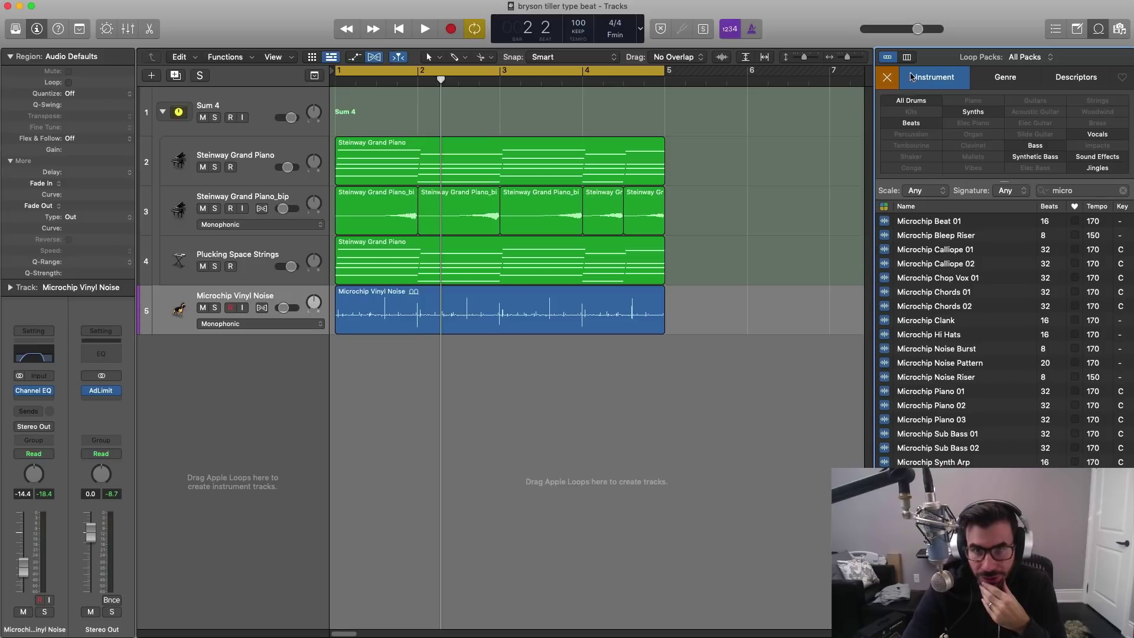
pyautogui.click(913, 76)
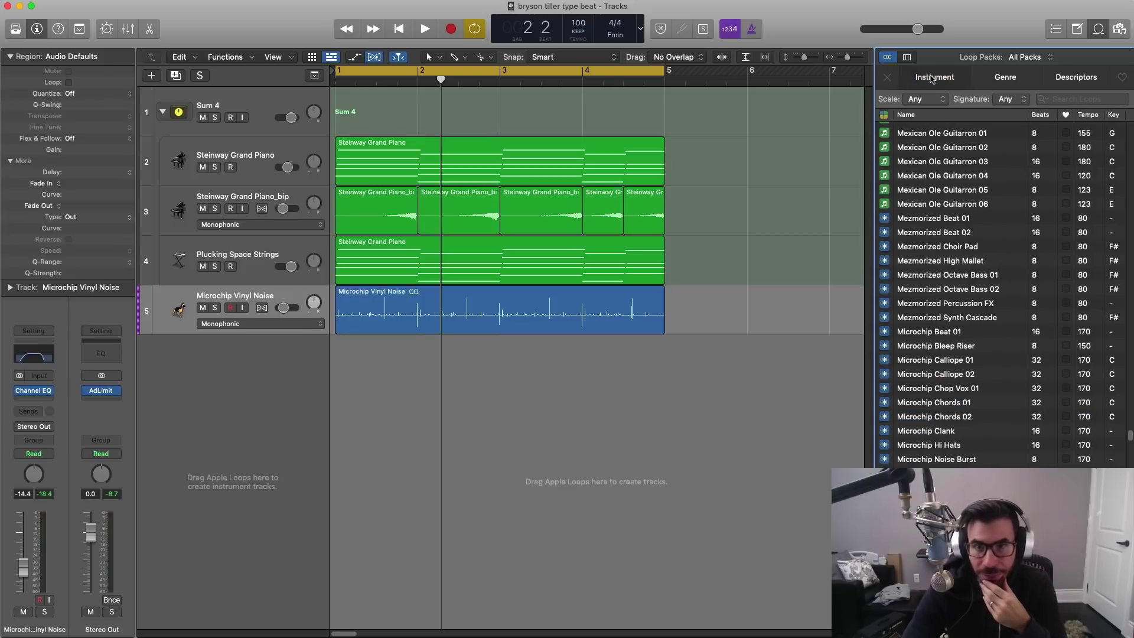
pyautogui.click(932, 78)
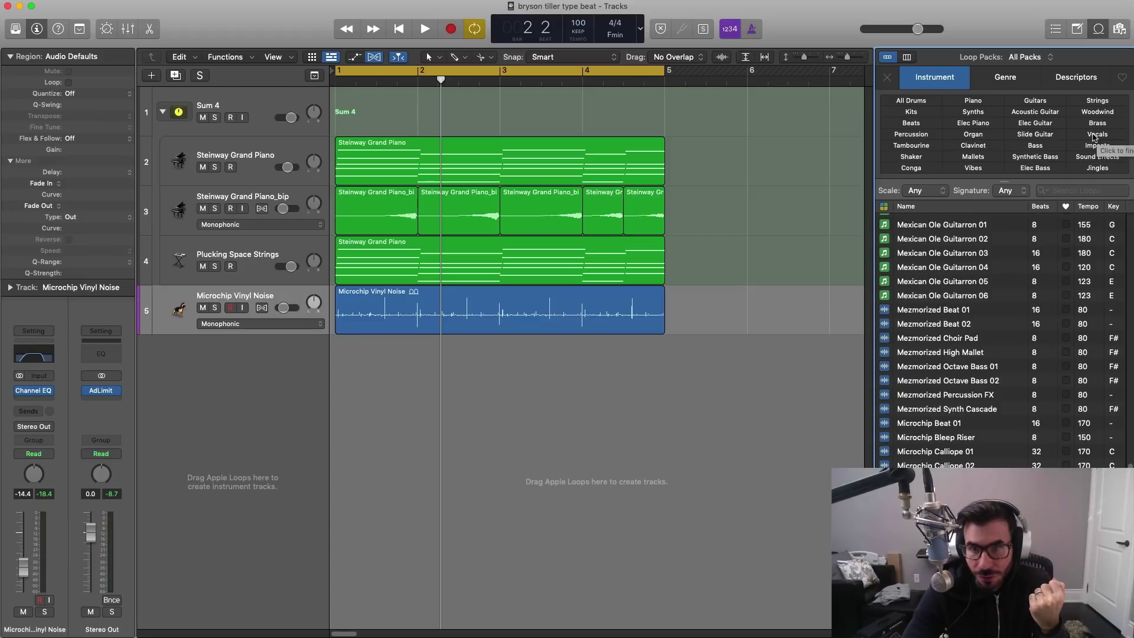
pyautogui.click(1095, 136)
# Step: Audition vocal loops from the Bailey series, including Background 04, Background 14, Improv 03 and Melody 02
pyautogui.scroll(20, 1044, 308)
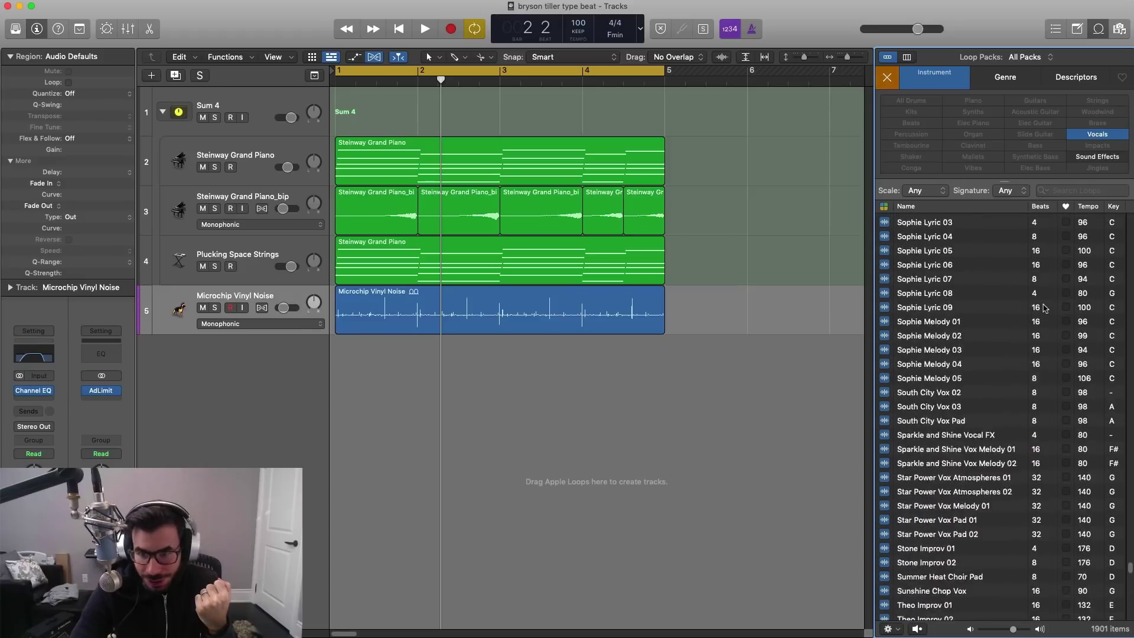
pyautogui.scroll(20, 1045, 308)
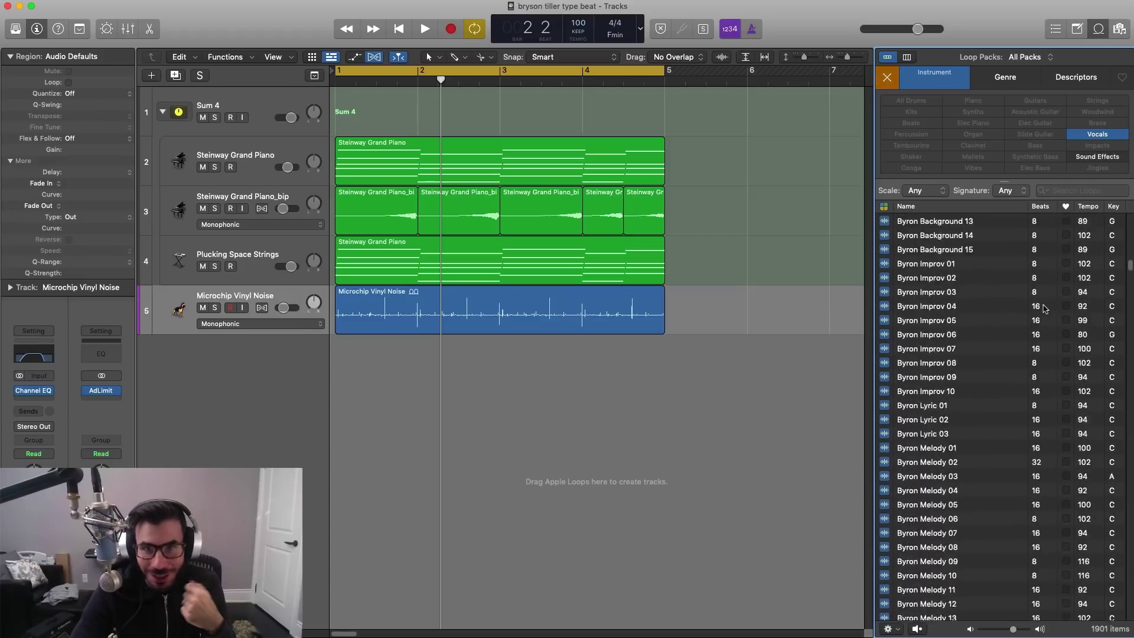
pyautogui.click(941, 415)
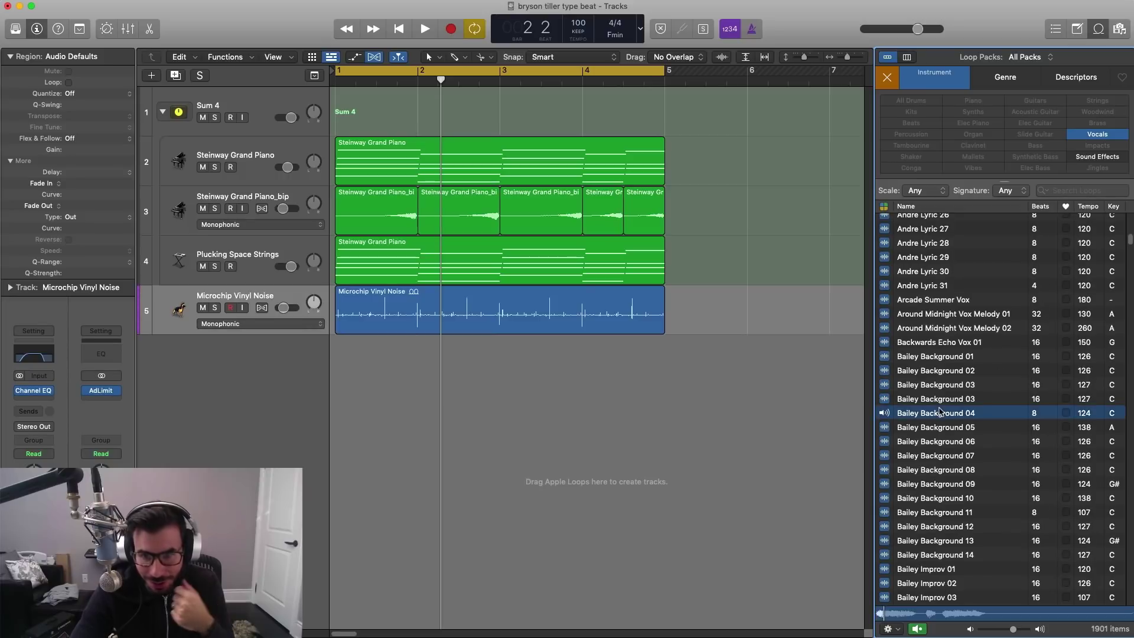
pyautogui.scroll(-5, 944, 417)
pyautogui.click(948, 416)
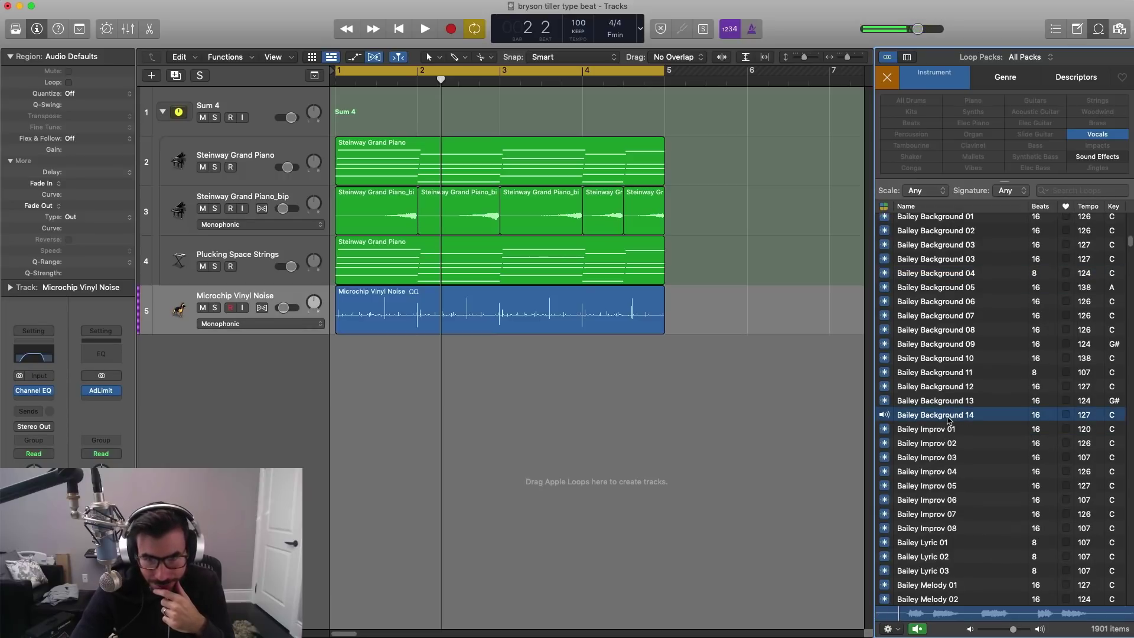
pyautogui.click(926, 460)
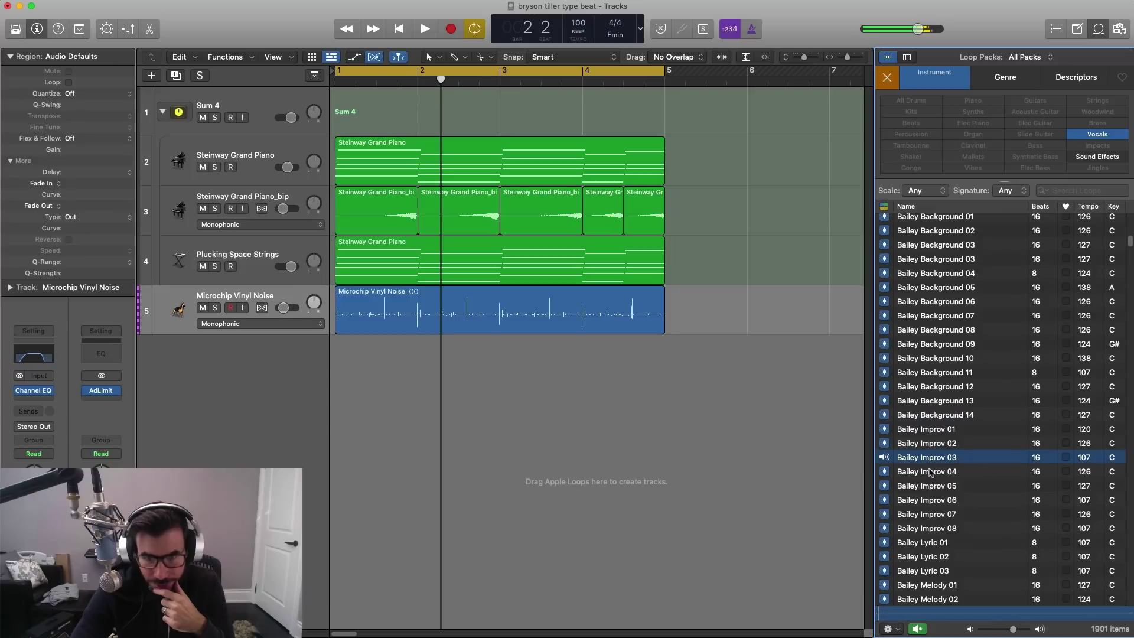
pyautogui.scroll(-5, 927, 461)
pyautogui.click(930, 463)
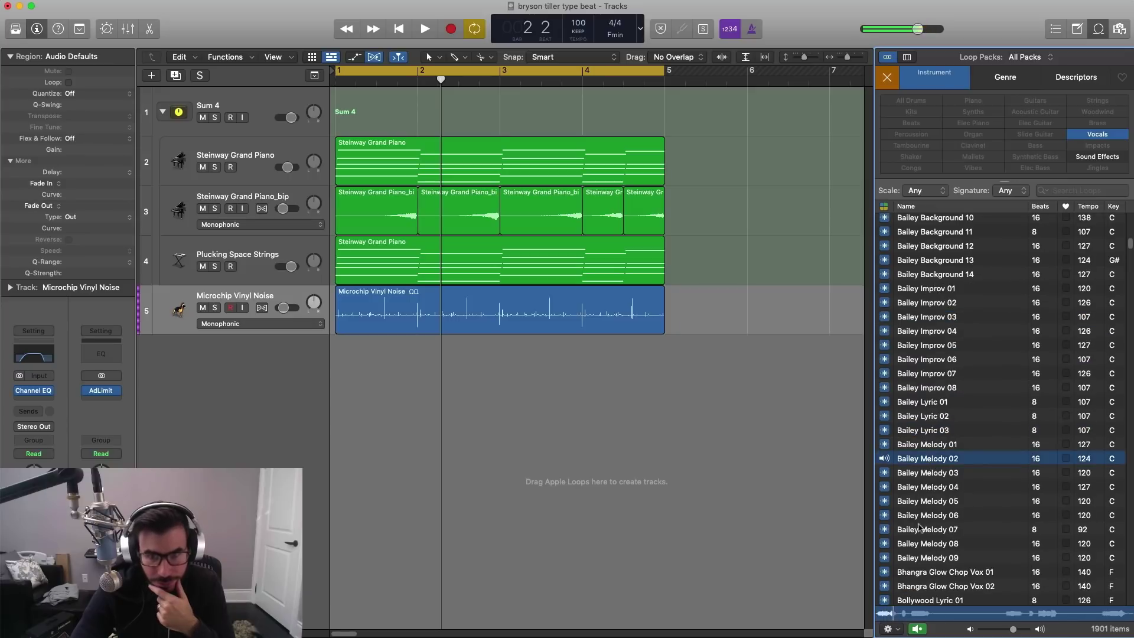
# Step: Audition further vocal loops, including Boys Choir Background 14, Byron Background 10 and Byron Improv 06
pyautogui.click(929, 572)
pyautogui.scroll(-20, 929, 562)
pyautogui.click(928, 548)
pyautogui.scroll(-8, 928, 548)
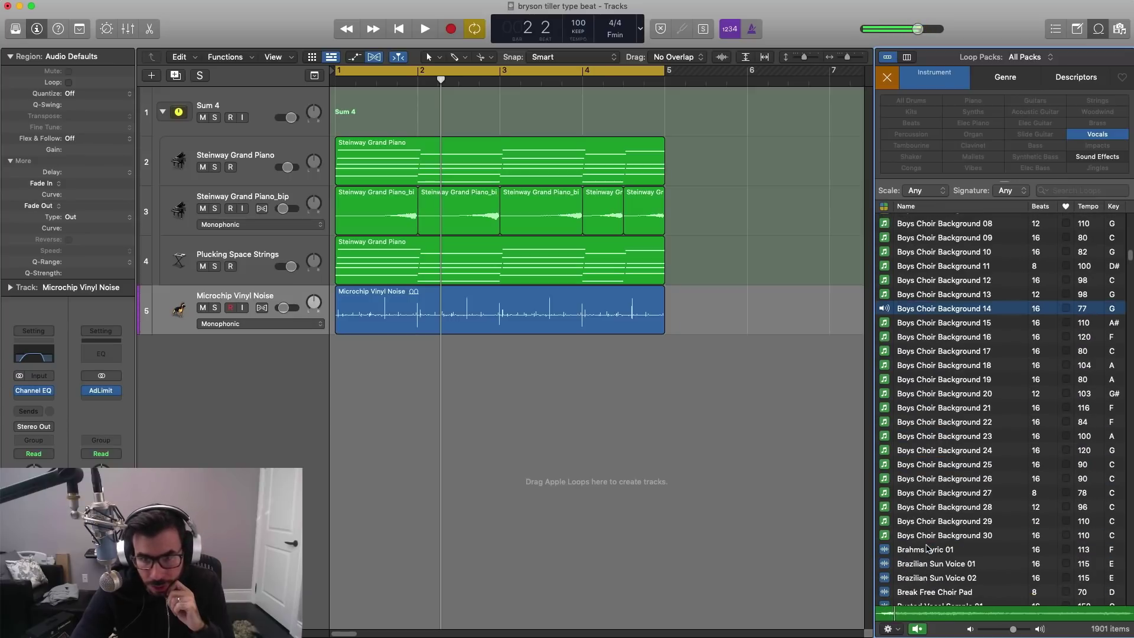
pyautogui.click(929, 548)
pyautogui.scroll(-8, 929, 547)
pyautogui.click(928, 548)
pyautogui.scroll(-4, 928, 548)
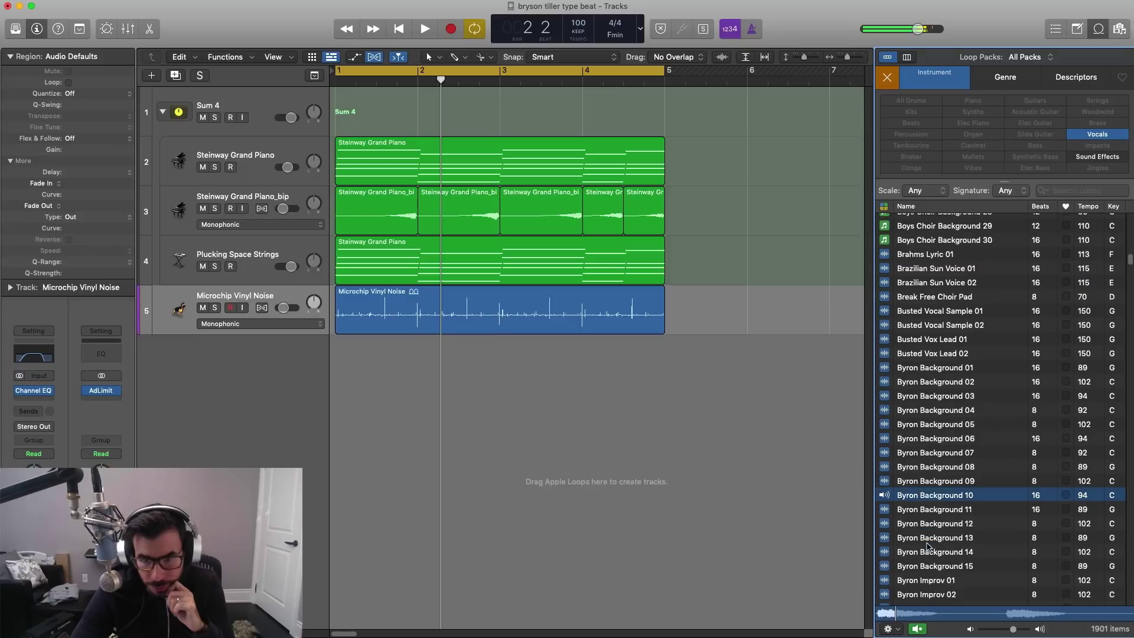
pyautogui.click(932, 537)
pyautogui.scroll(-8, 932, 536)
pyautogui.click(932, 534)
pyautogui.scroll(-4, 933, 534)
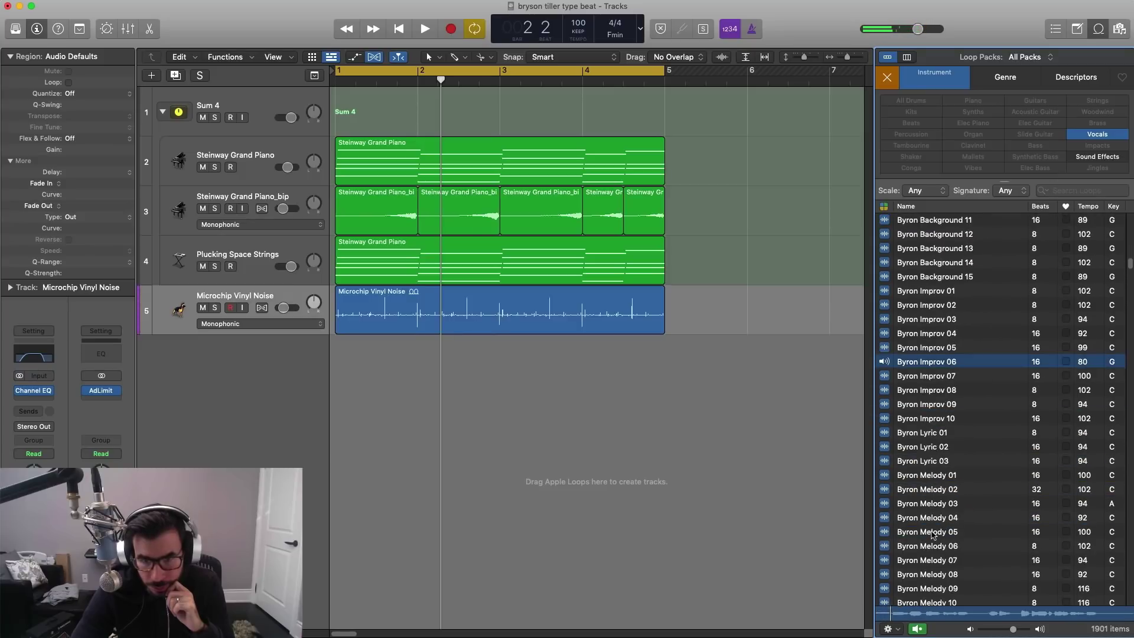
# Step: Audition the Byron Melody 05, Byron Melody 14, Cali Swag Choir and Candy Improv 02 vocal loops
pyautogui.click(932, 535)
pyautogui.scroll(-3, 933, 535)
pyautogui.click(933, 521)
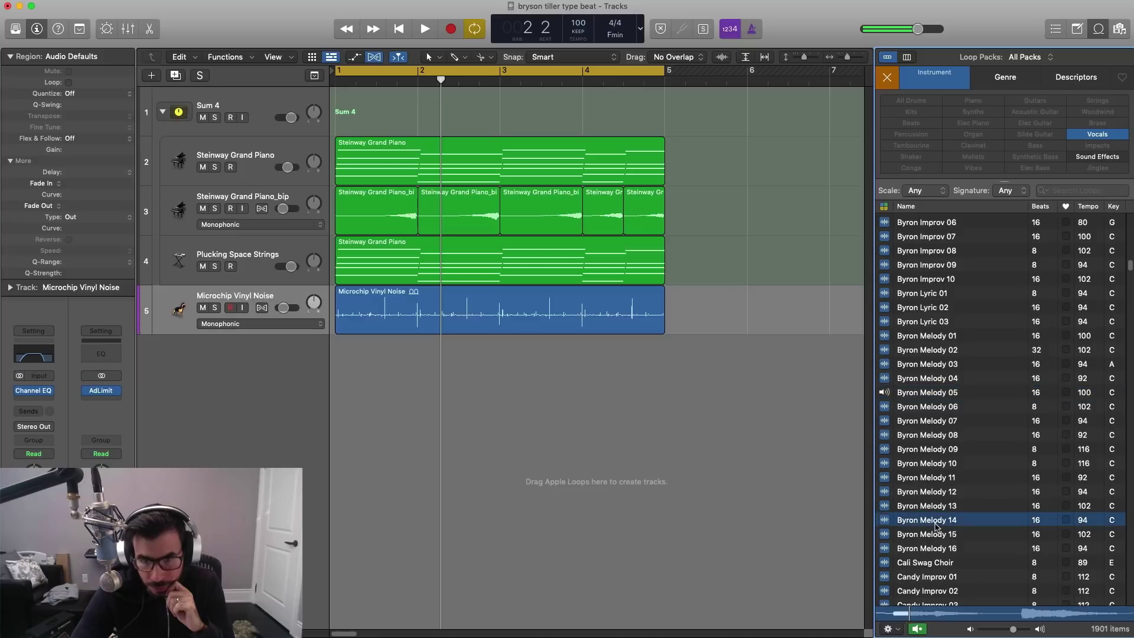
pyautogui.scroll(-1, 935, 526)
pyautogui.click(938, 550)
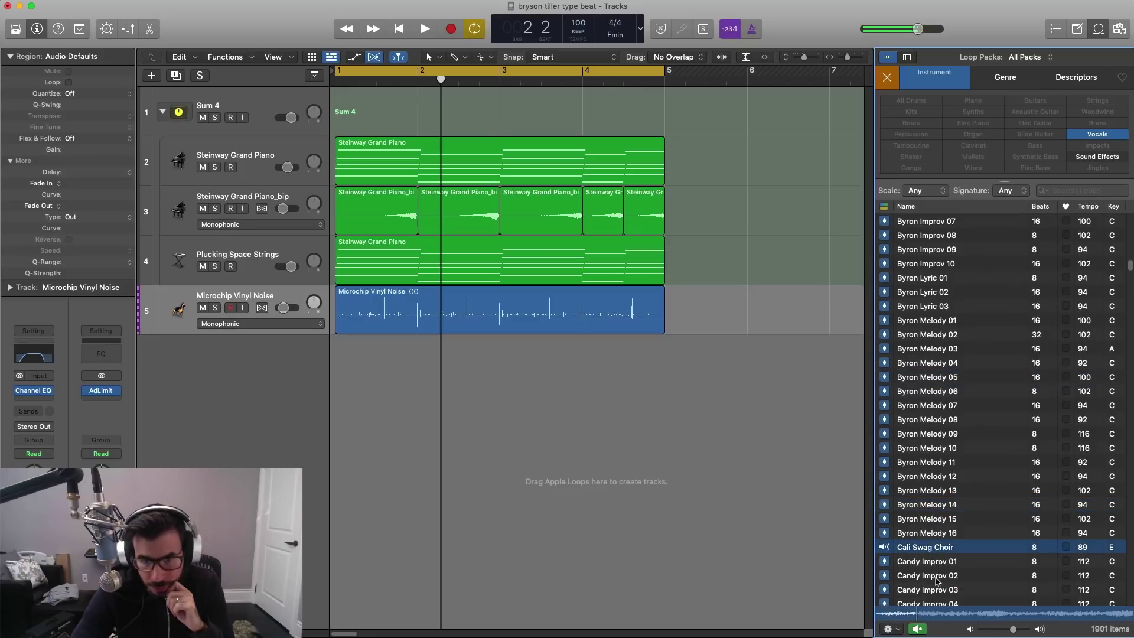
pyautogui.click(938, 577)
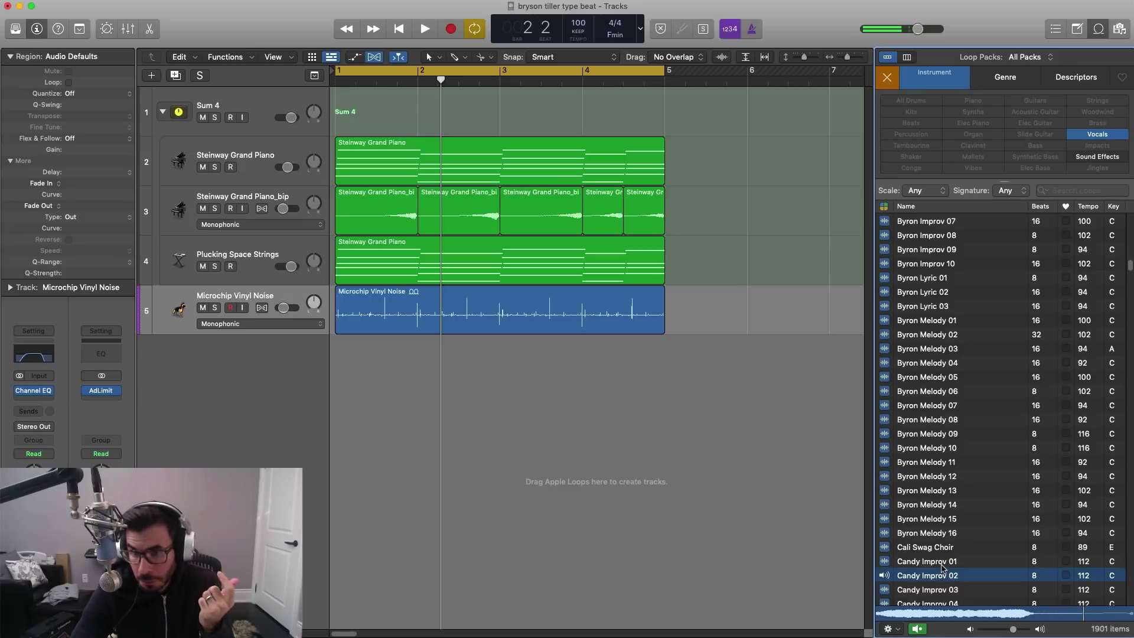
# Step: Compare the Candy Improv 01 and 02 loops, add Candy Improv 02 on a new track at bar 1 and play it with the beat
pyautogui.click(943, 566)
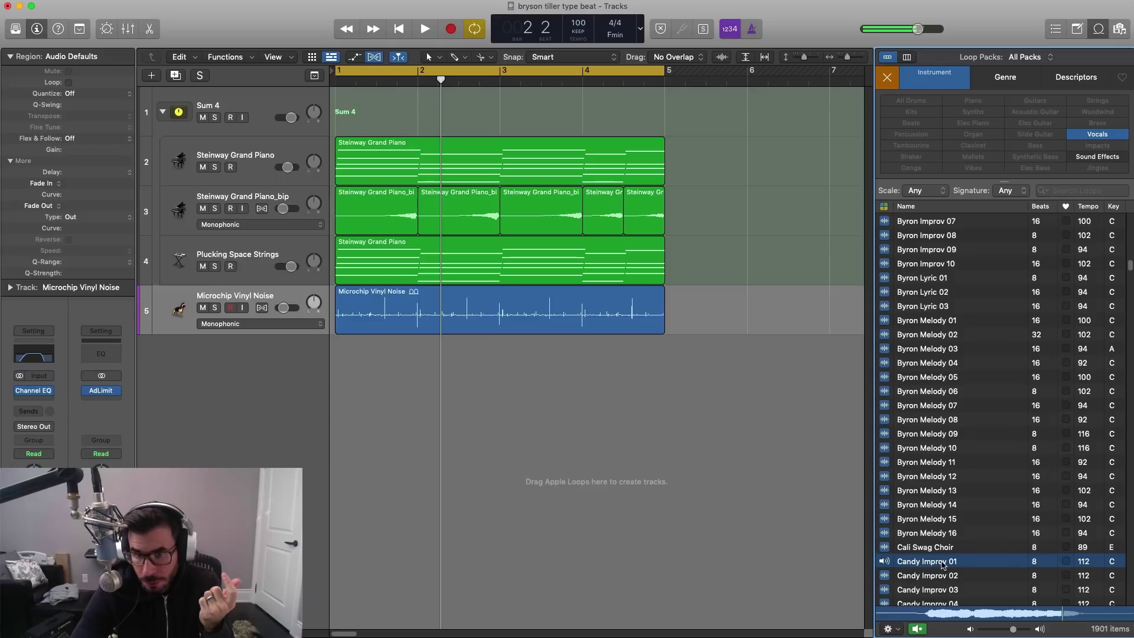
pyautogui.click(922, 580)
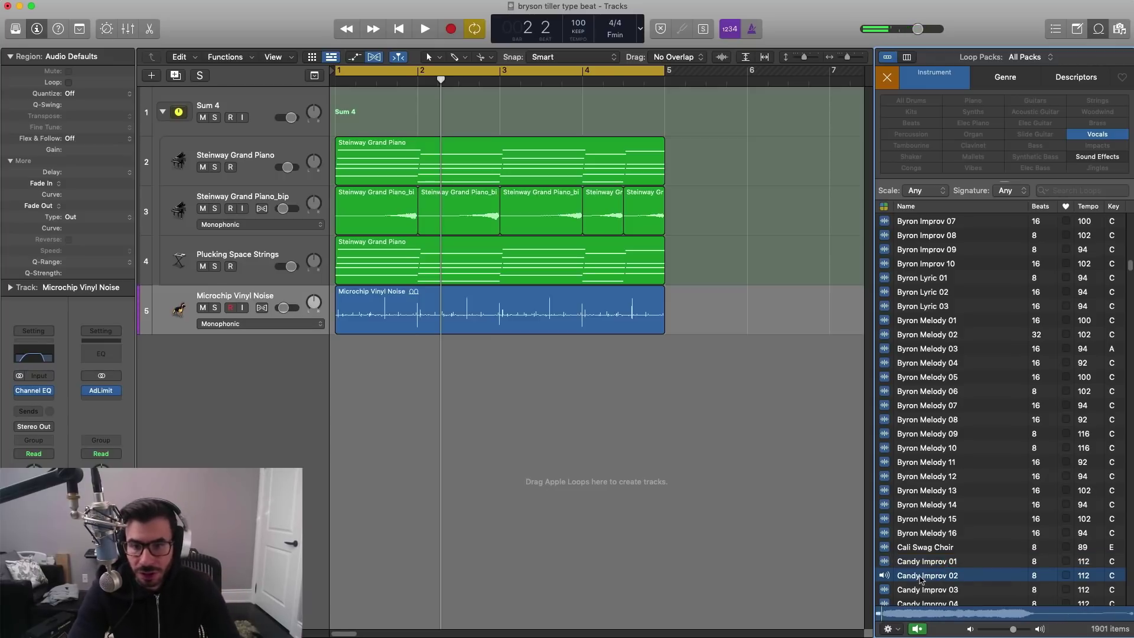
pyautogui.moveTo(922, 580); pyautogui.dragTo(343, 402)
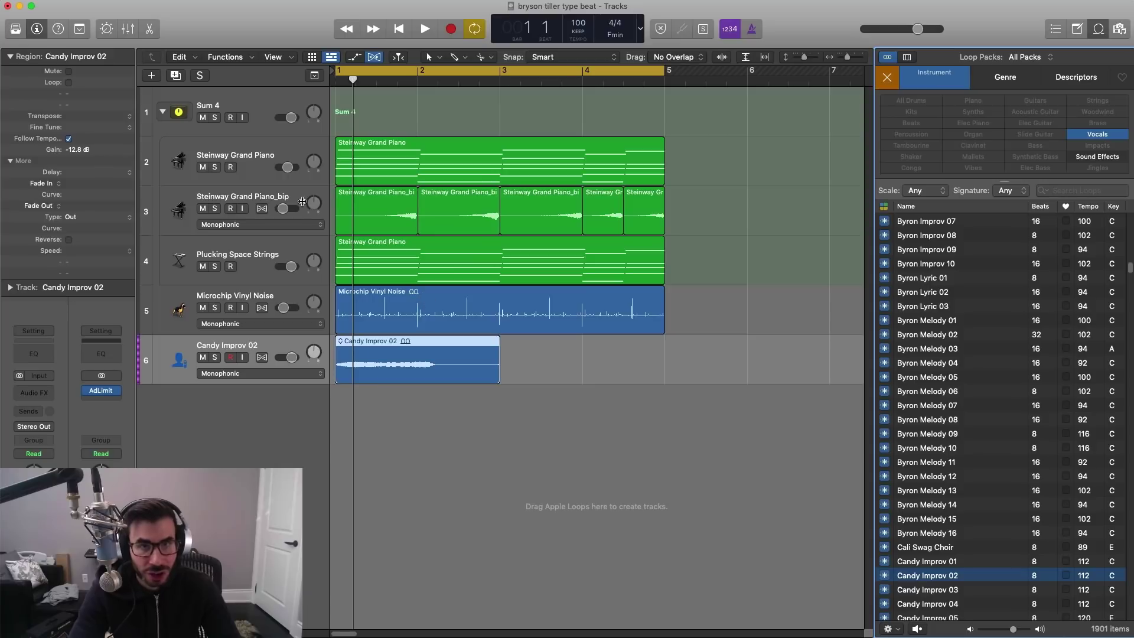
pyautogui.press('space')
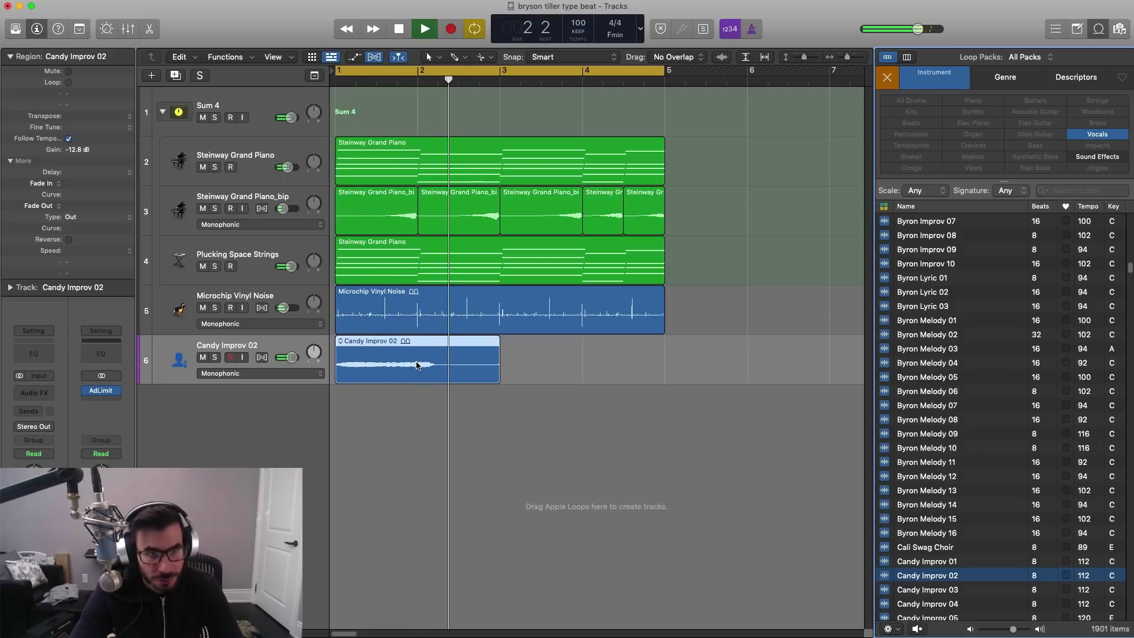
pyautogui.press('space')
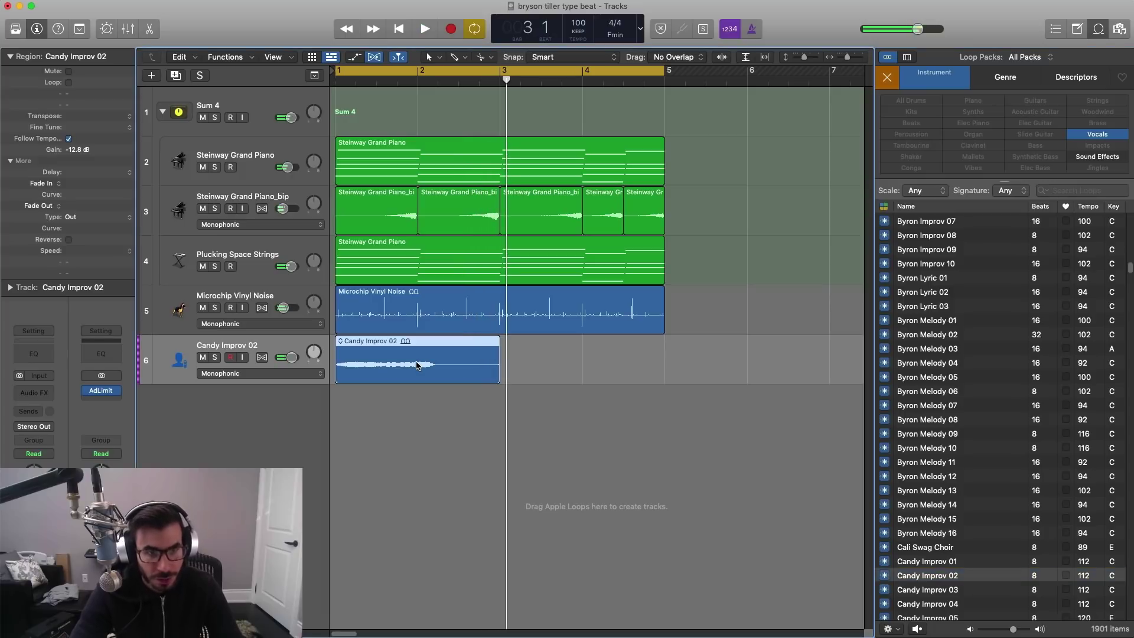
# Step: Repeat the Candy Improv 02 region at bar 3, try Candy Improv 04 for the copy, and switch it to Candy Improv 03
pyautogui.press('super+r')
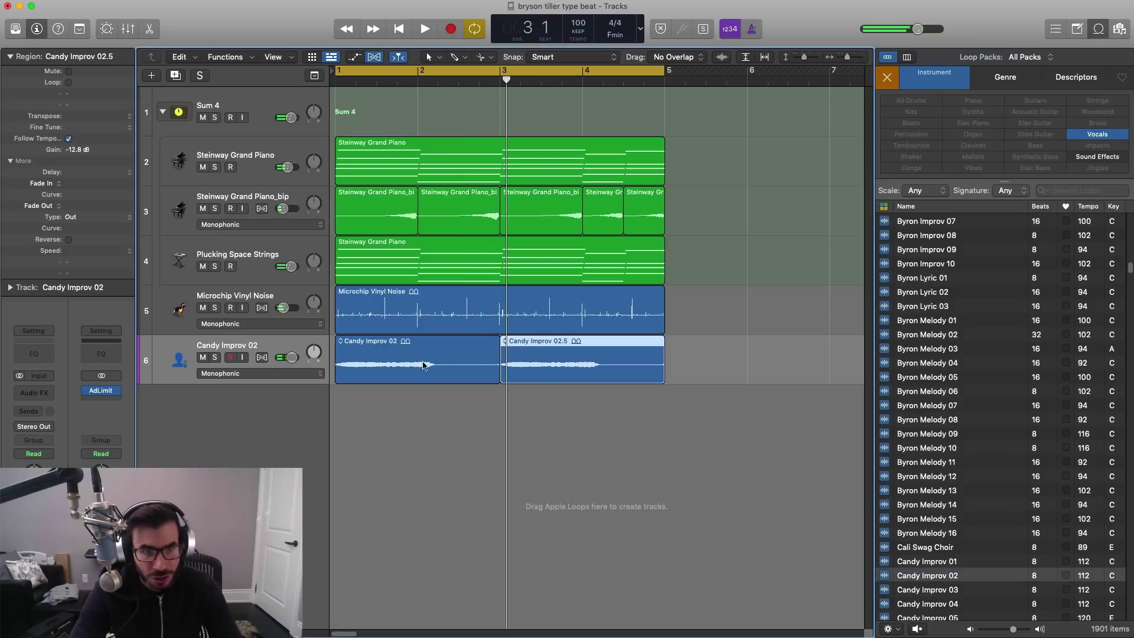
pyautogui.click(506, 343)
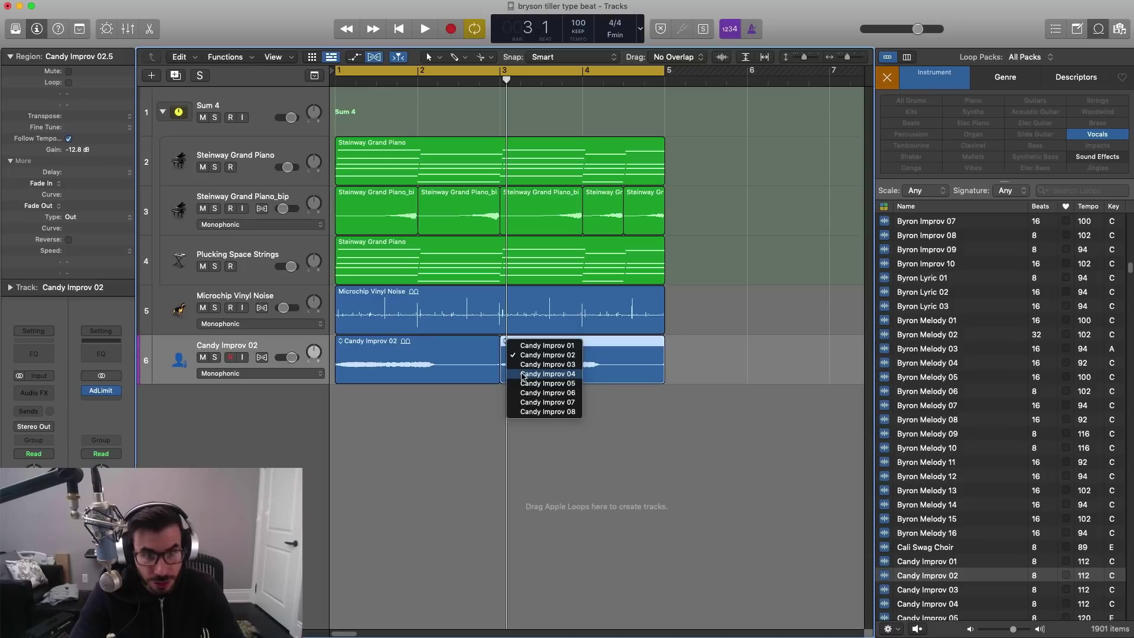
pyautogui.click(522, 374)
pyautogui.press('space')
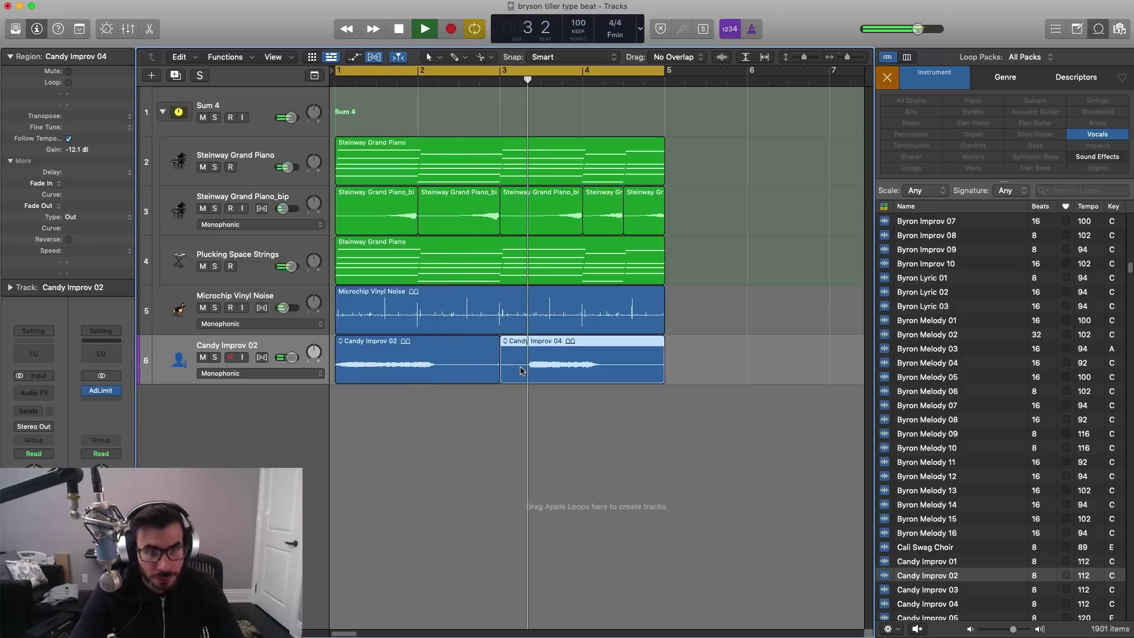
pyautogui.click(505, 340)
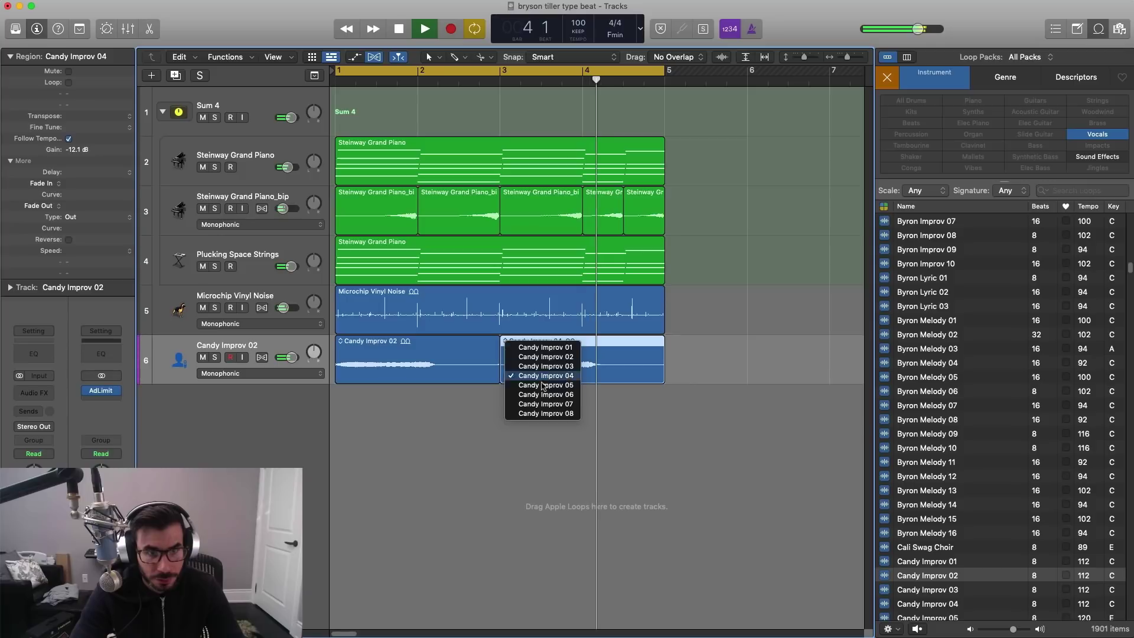
pyautogui.click(545, 366)
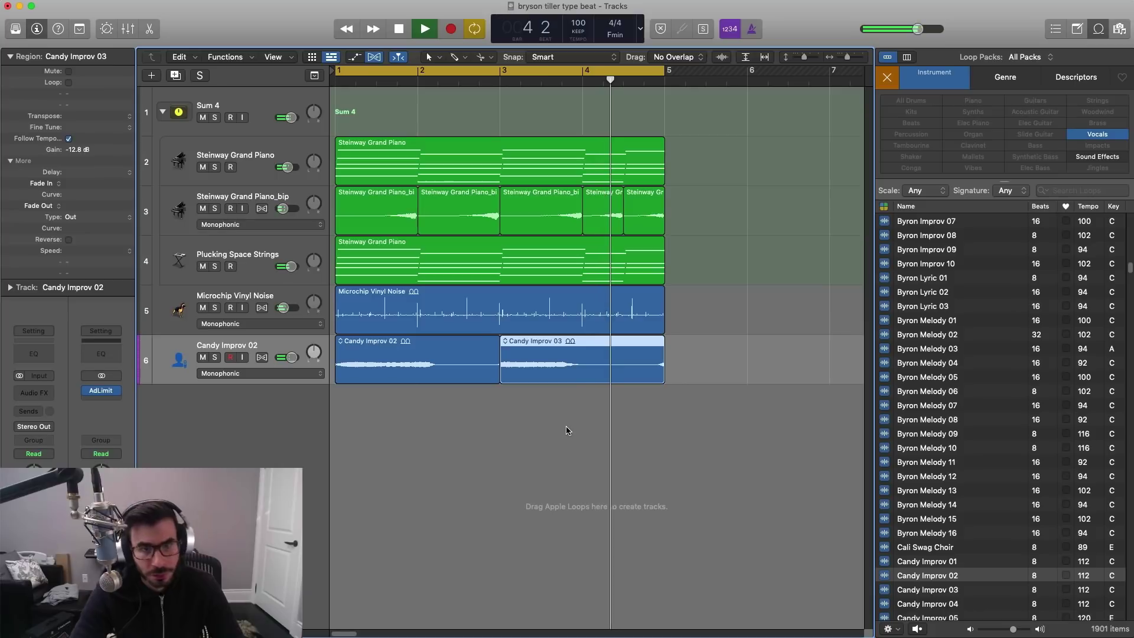
pyautogui.press('space')
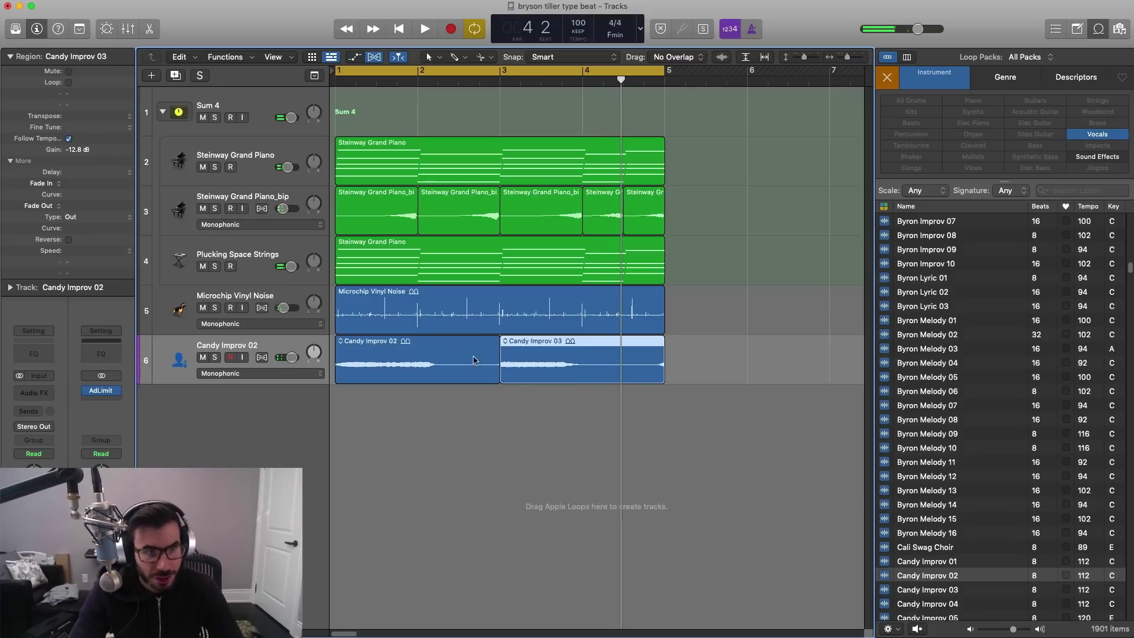
# Step: Add an empty duplicate of the Candy Improv 02 track and audition more vocal loops, including Candy Lyric 01 and Carla Improv 07
pyautogui.click(176, 76)
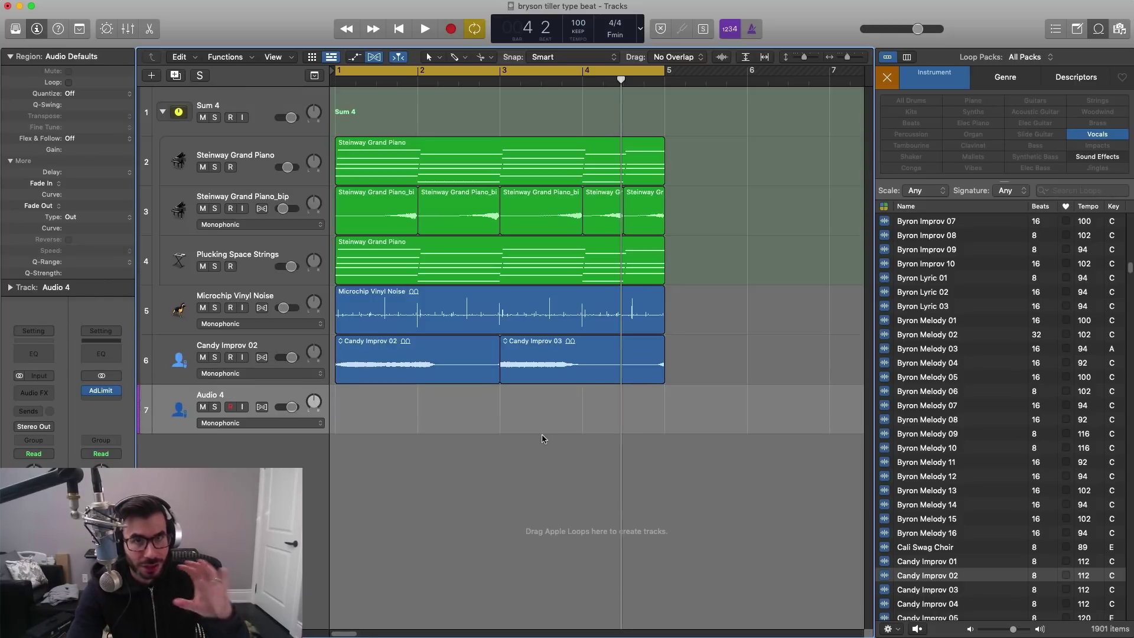
pyautogui.click(939, 568)
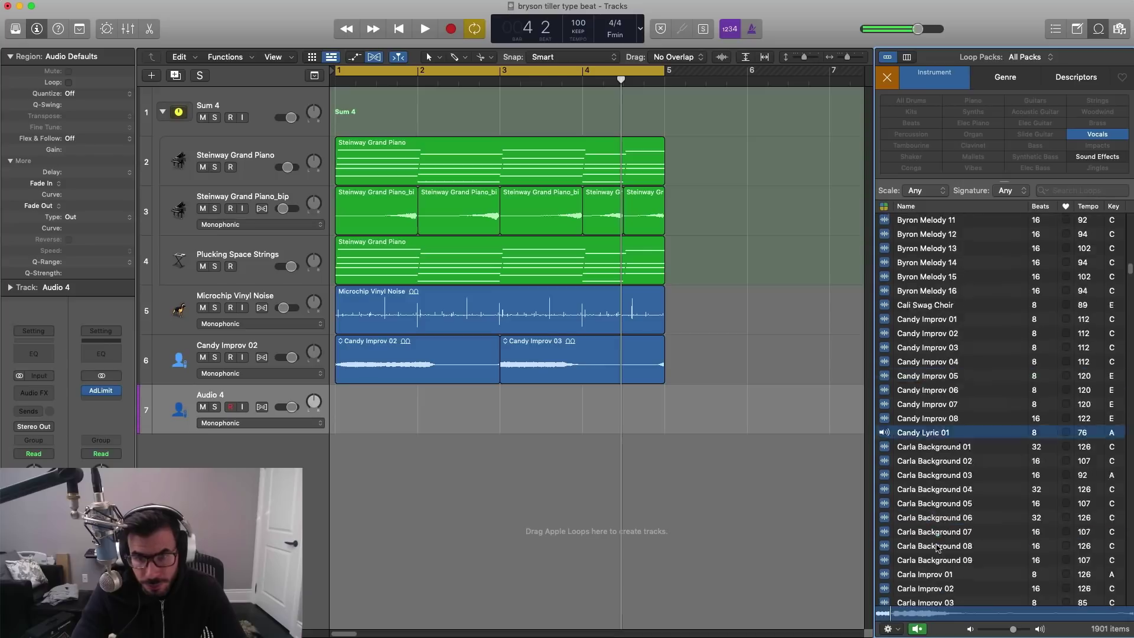
pyautogui.scroll(-7, 945, 414)
pyautogui.click(942, 482)
pyautogui.scroll(-3, 945, 413)
pyautogui.click(943, 478)
pyautogui.scroll(-5, 943, 482)
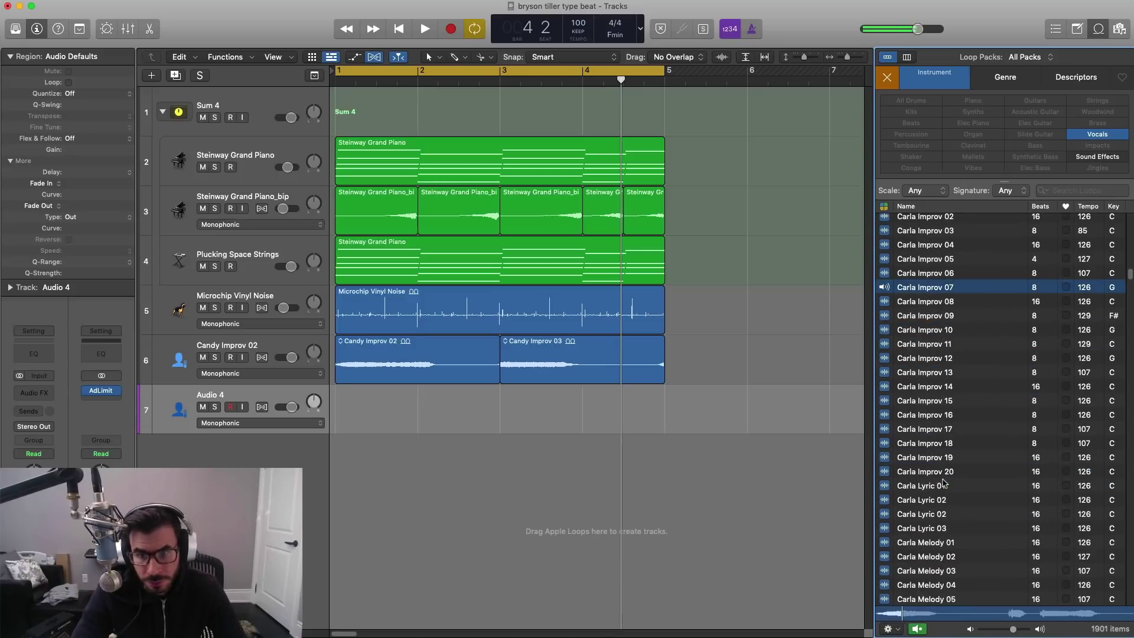
# Step: Audition further vocal loops down the list, including Carla Melody 09 and Chopped Vox 03
pyautogui.click(943, 483)
pyautogui.scroll(-4, 944, 482)
pyautogui.click(943, 485)
pyautogui.scroll(-4, 943, 482)
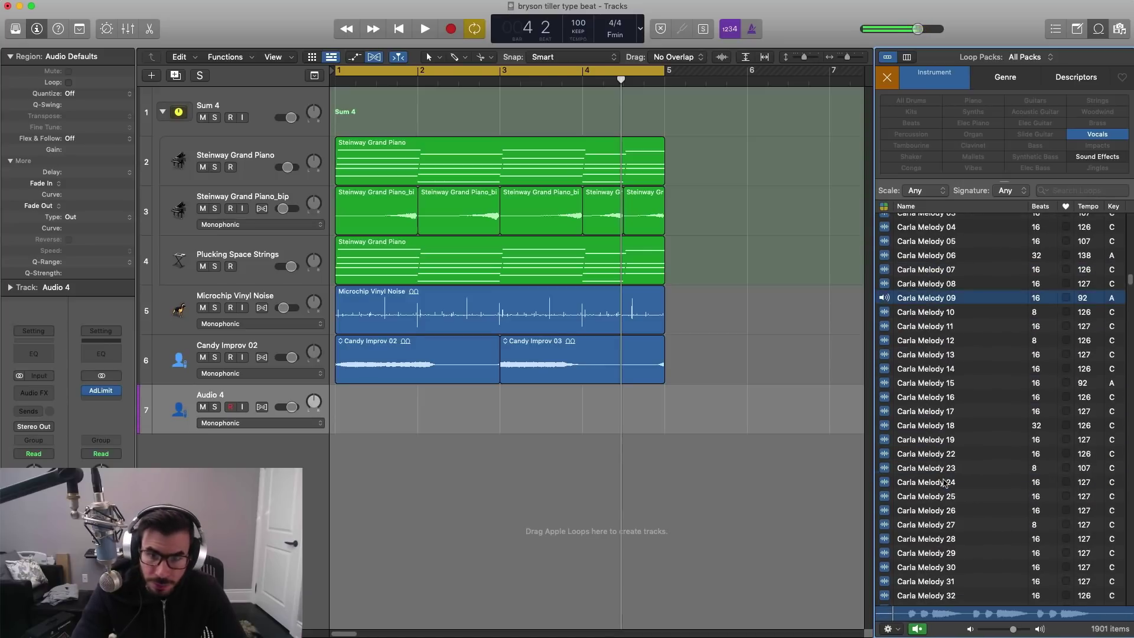
pyautogui.click(944, 482)
pyautogui.scroll(-5, 944, 482)
pyautogui.click(943, 482)
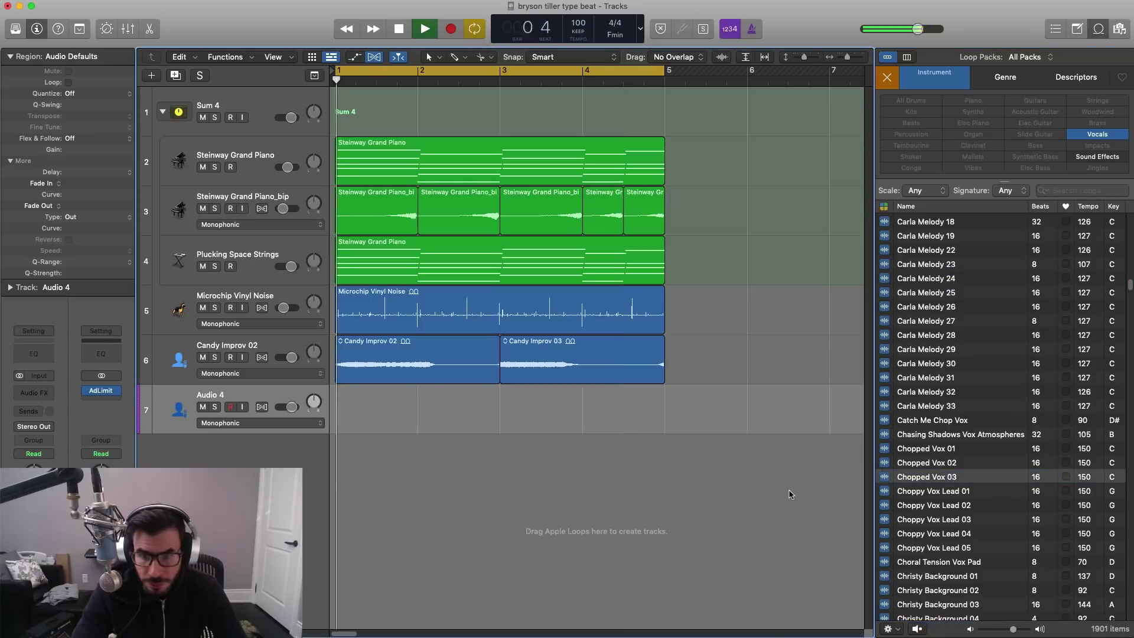
# Step: Audition the Christy Background 05, Background 10, Improv 04 and Lyric 01 loops against the playing beat
pyautogui.click(945, 506)
pyautogui.scroll(-5, 952, 505)
pyautogui.click(949, 497)
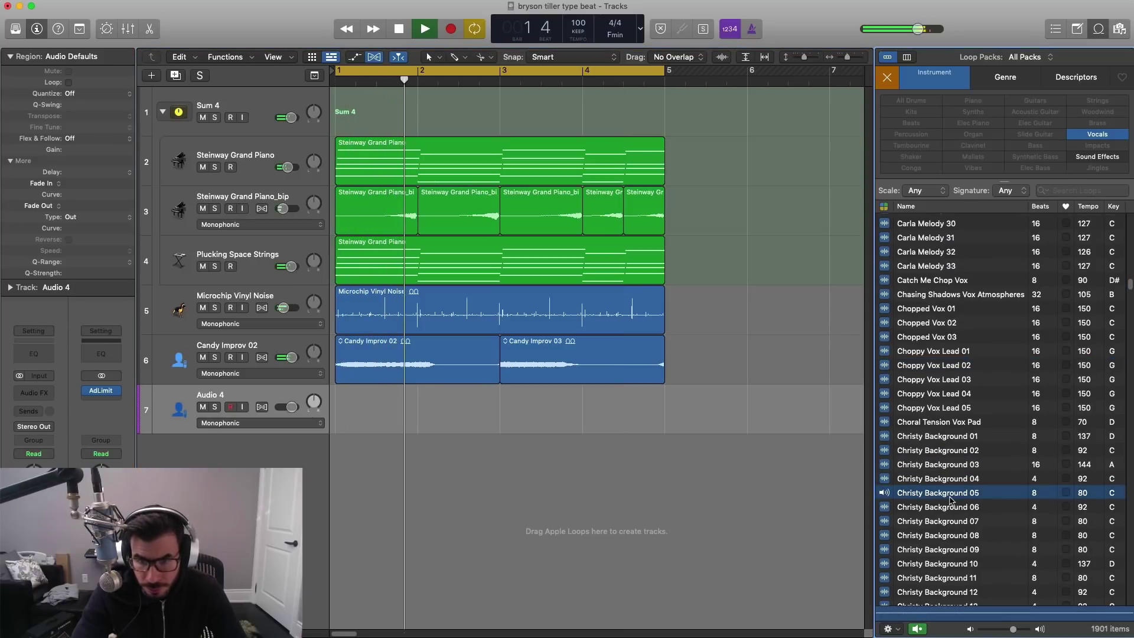
pyautogui.click(945, 464)
pyautogui.scroll(-4, 942, 467)
pyautogui.click(940, 456)
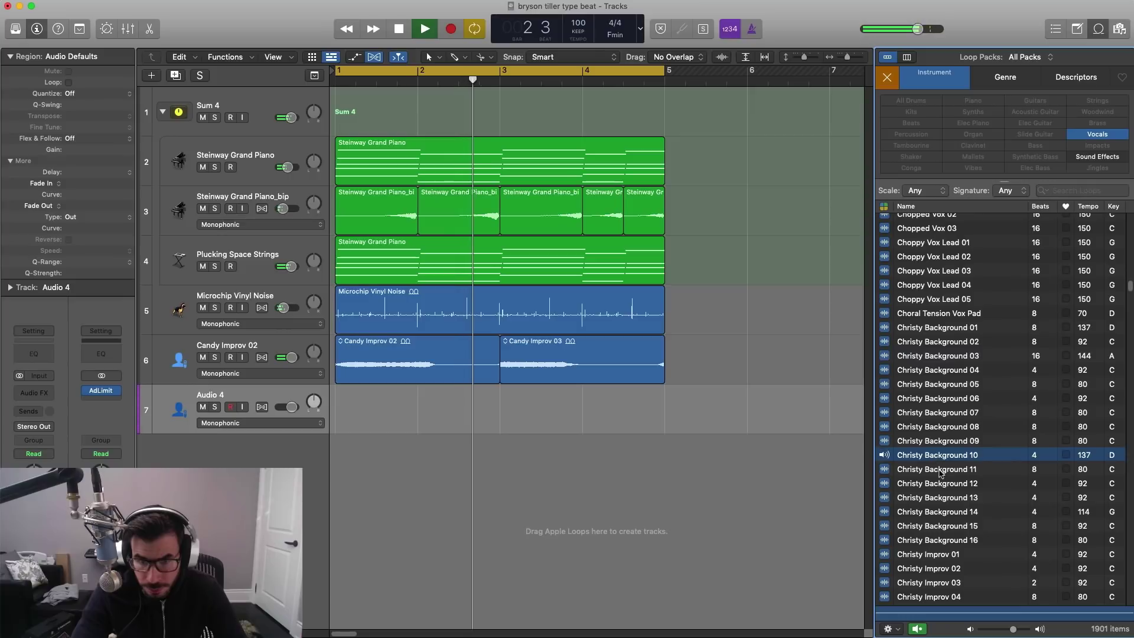
pyautogui.scroll(-4, 941, 467)
pyautogui.click(943, 500)
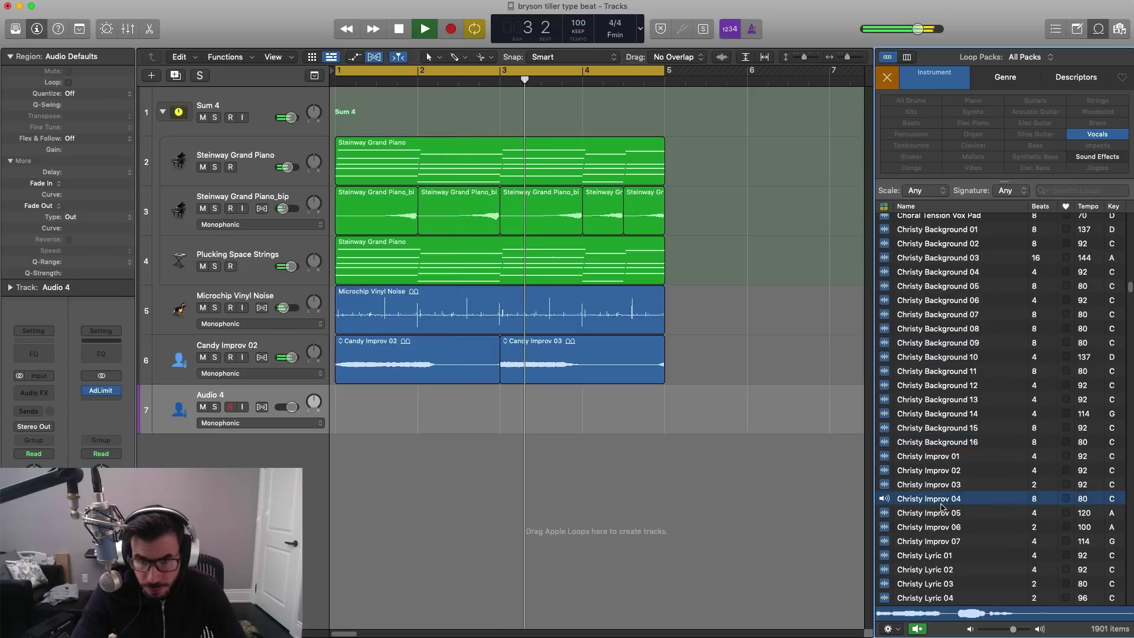
pyautogui.click(933, 558)
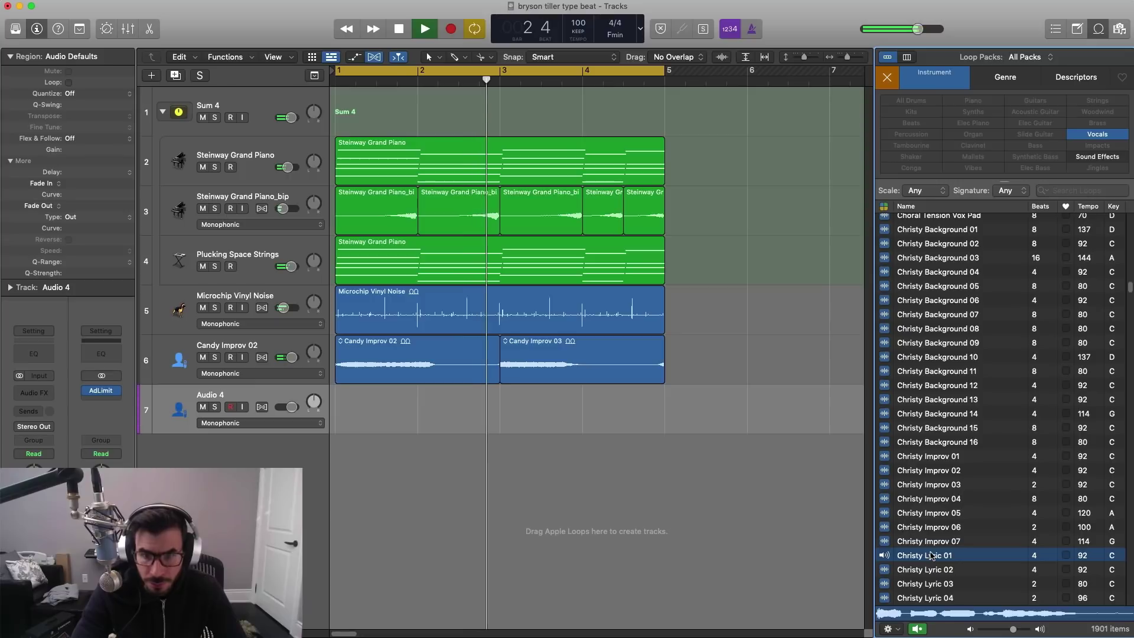
# Step: Place the Christy Lyric 01 loop at bar 1 of the empty audio track and play it with the beat
pyautogui.press('space')
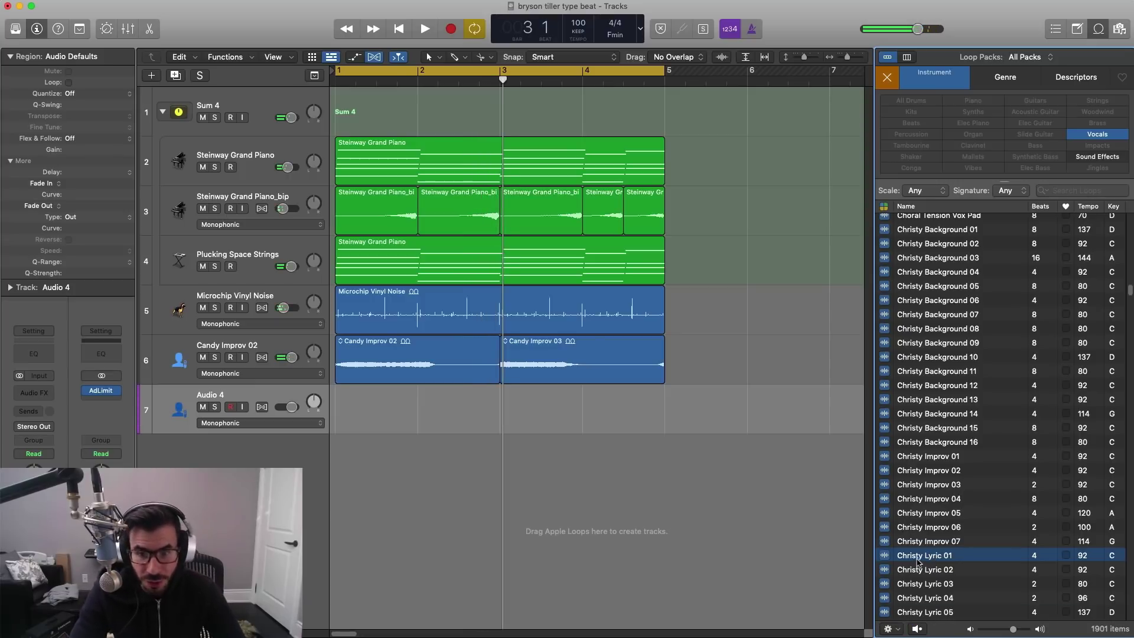
pyautogui.moveTo(917, 561); pyautogui.dragTo(337, 419)
pyautogui.hotkey('shift', 'space')
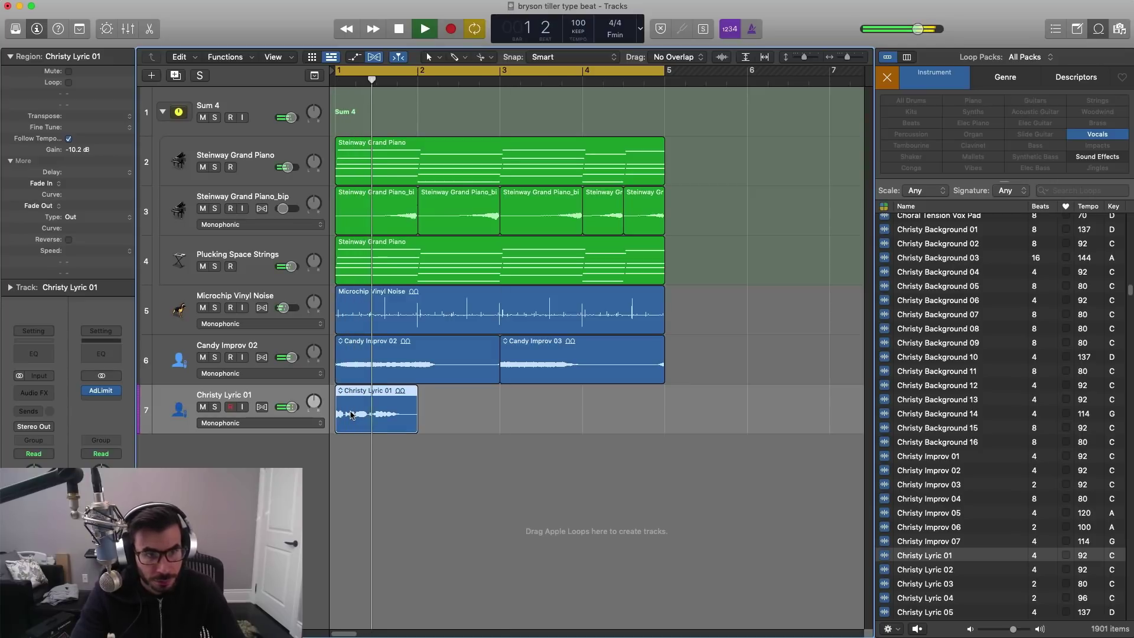
pyautogui.hotkey('shift', 'space')
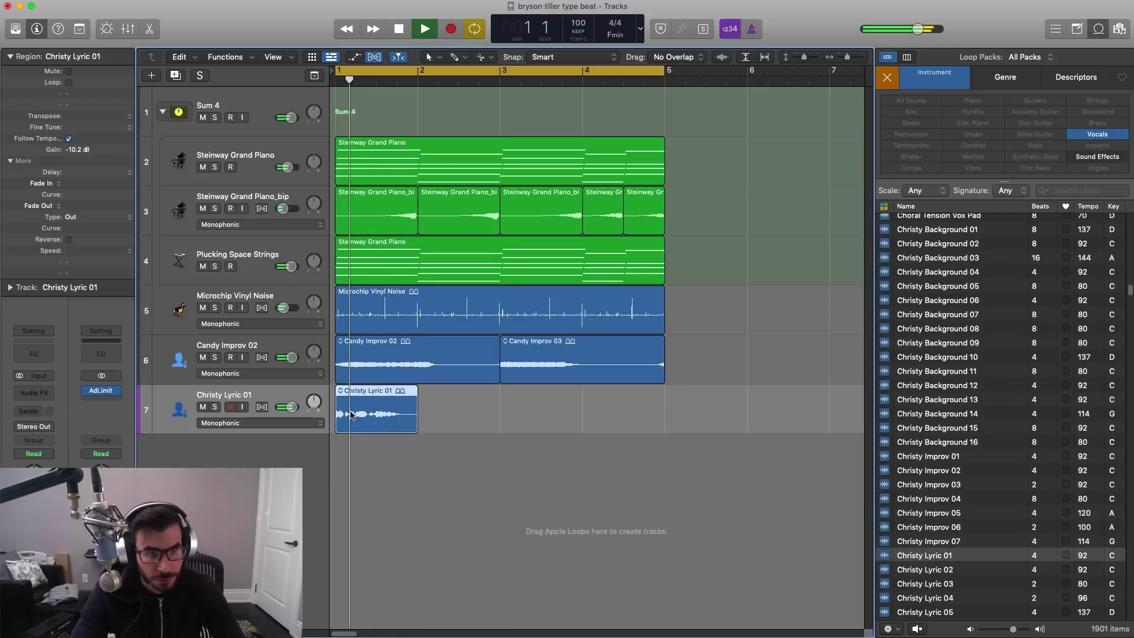
pyautogui.press('space')
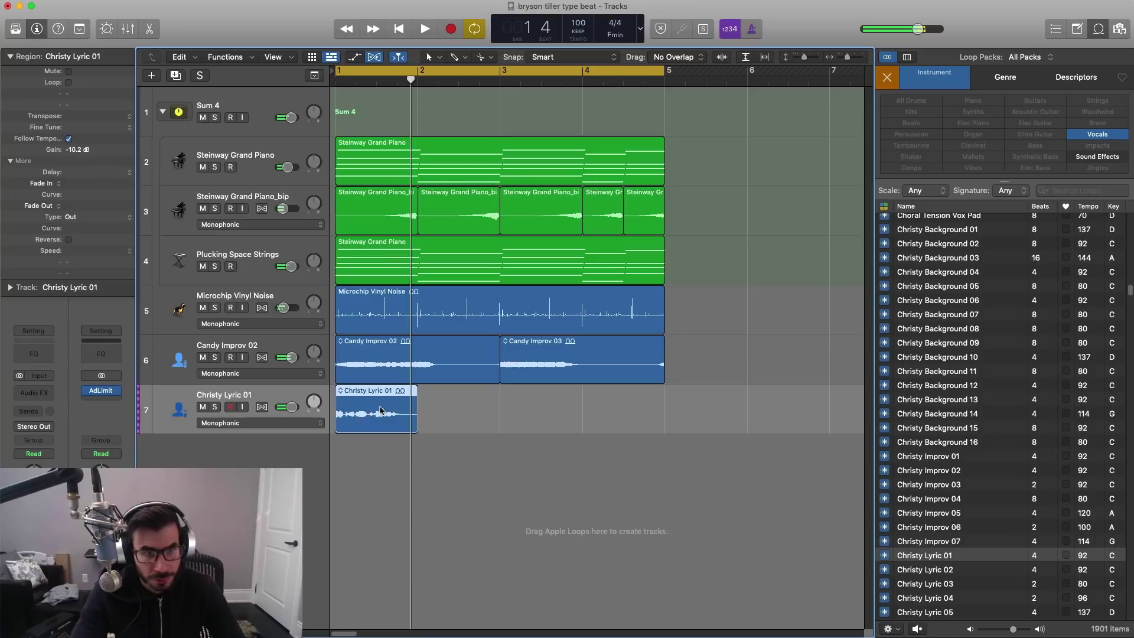
# Step: Arrange two Christy Lyric 01 regions at bars 3 and 4, leaving bars 1 and 2 of that track empty
pyautogui.moveTo(377, 413); pyautogui.dragTo(612, 413)
pyautogui.moveTo(544, 403); pyautogui.dragTo(379, 406)
pyautogui.press('Delete')
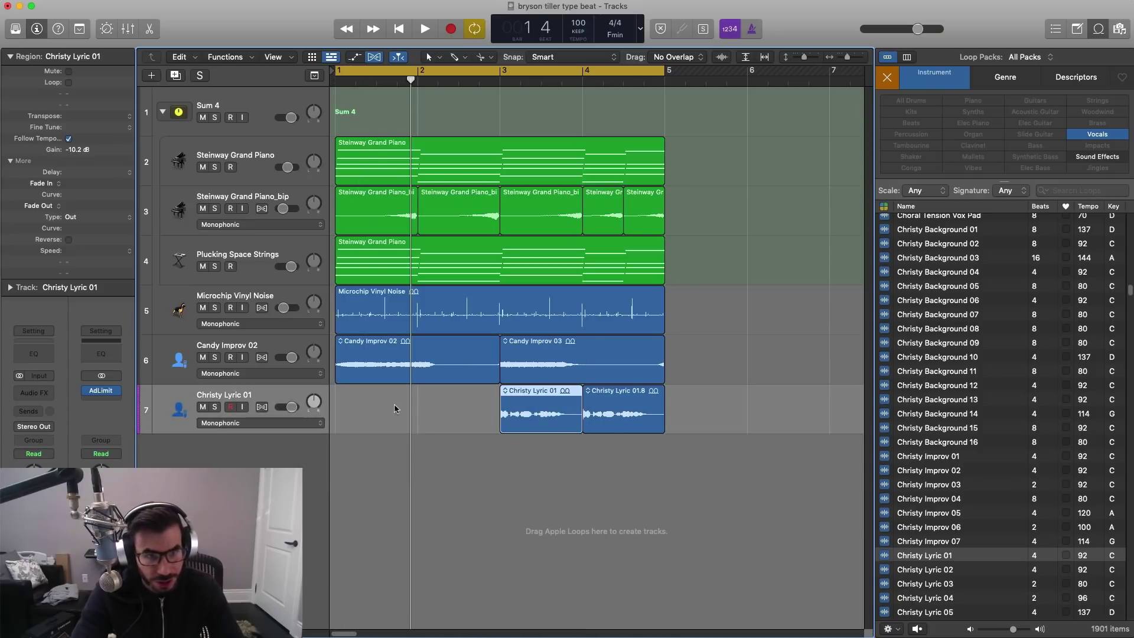
# Step: Audition Christy Lyric loops to fill the first two bars, including Lyric 02, 04 and 07
pyautogui.click(936, 571)
pyautogui.scroll(-2, 938, 566)
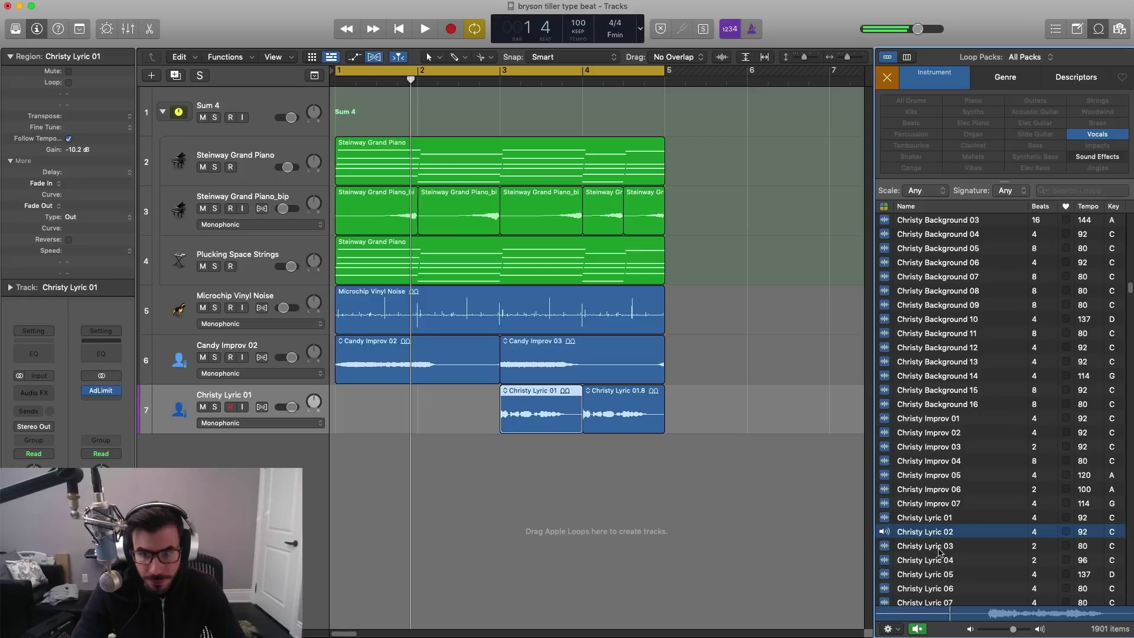
pyautogui.press('space')
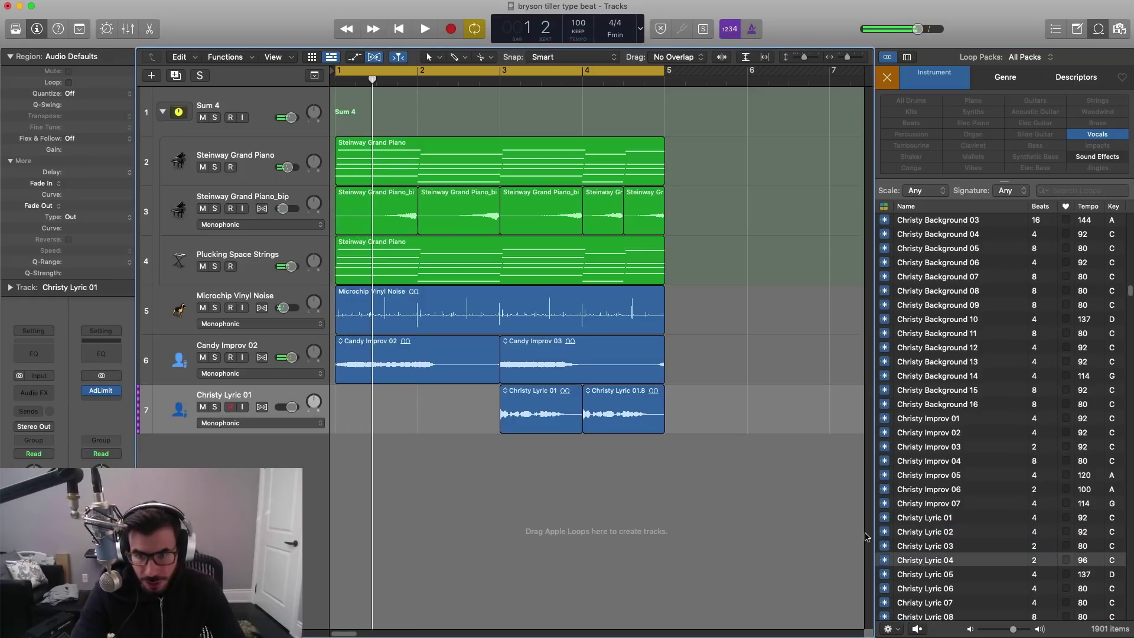
pyautogui.scroll(-1, 929, 540)
pyautogui.click(930, 540)
pyautogui.click(936, 578)
pyautogui.scroll(-1, 945, 576)
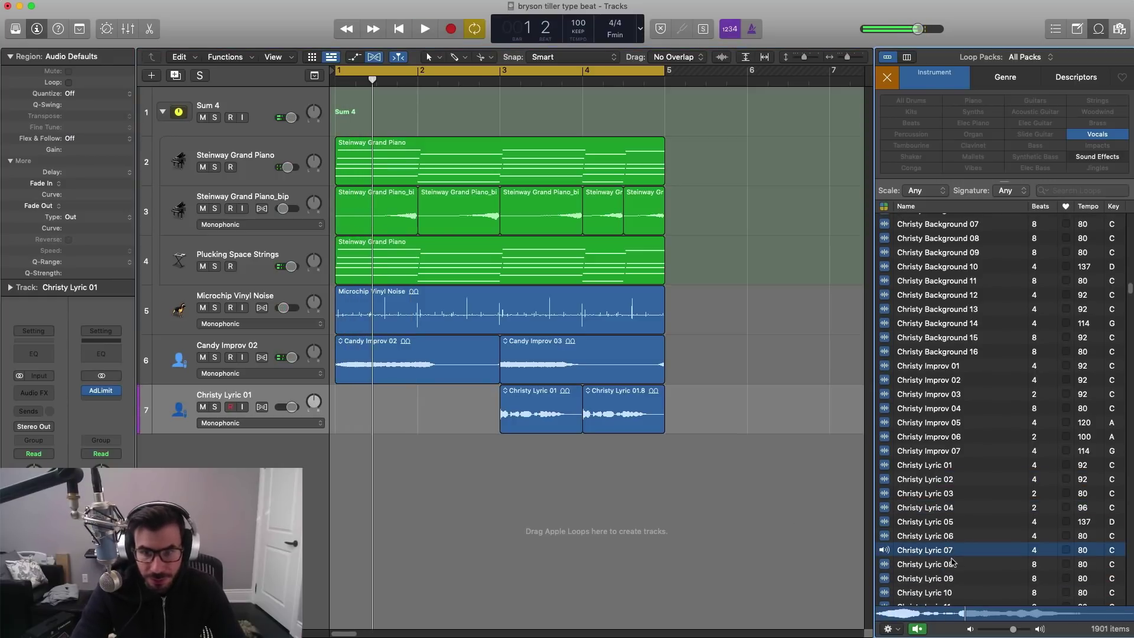
# Step: Compare the Christy Lyric 08, 09, 10 and 11 loops
pyautogui.click(954, 566)
pyautogui.scroll(-2, 955, 561)
pyautogui.click(961, 529)
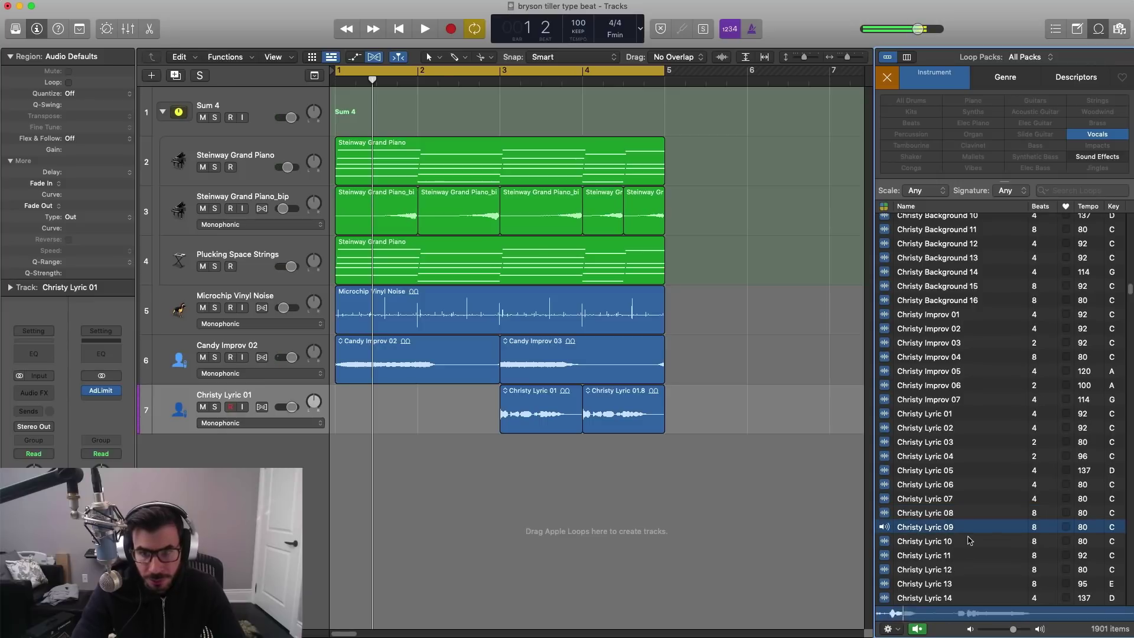
pyautogui.click(960, 558)
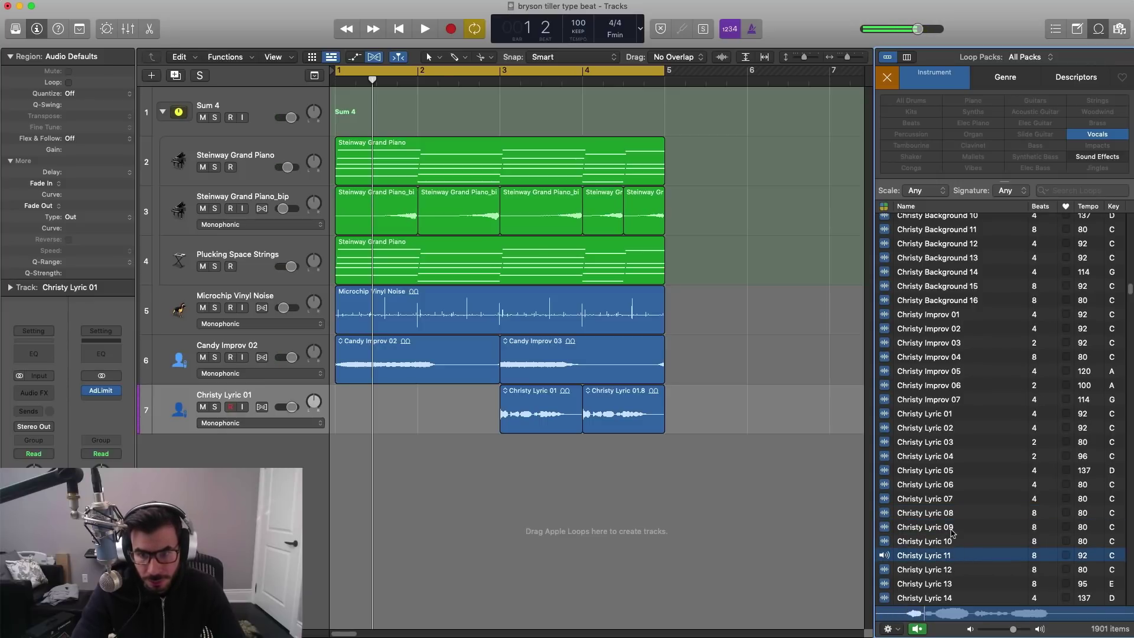
pyautogui.click(951, 532)
pyautogui.click(951, 543)
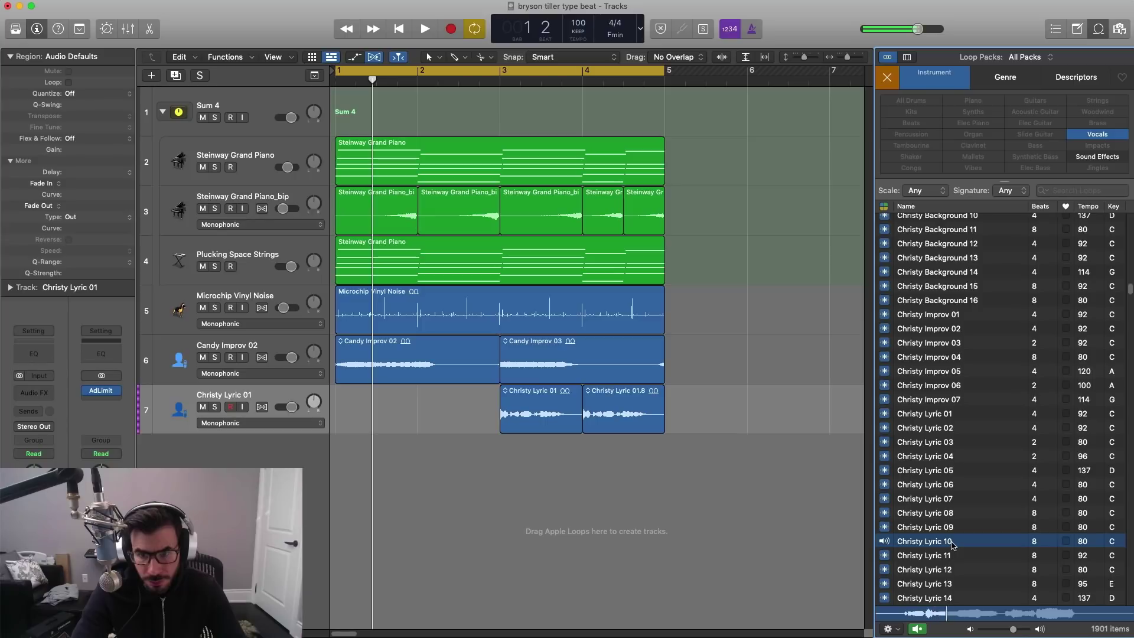
# Step: Preview Christy Lyric 10 against the beat, place it at bar 1 of the Christy Lyric 01 track and play the result
pyautogui.click(723, 539)
pyautogui.press('space')
pyautogui.click(908, 546)
pyautogui.press('space')
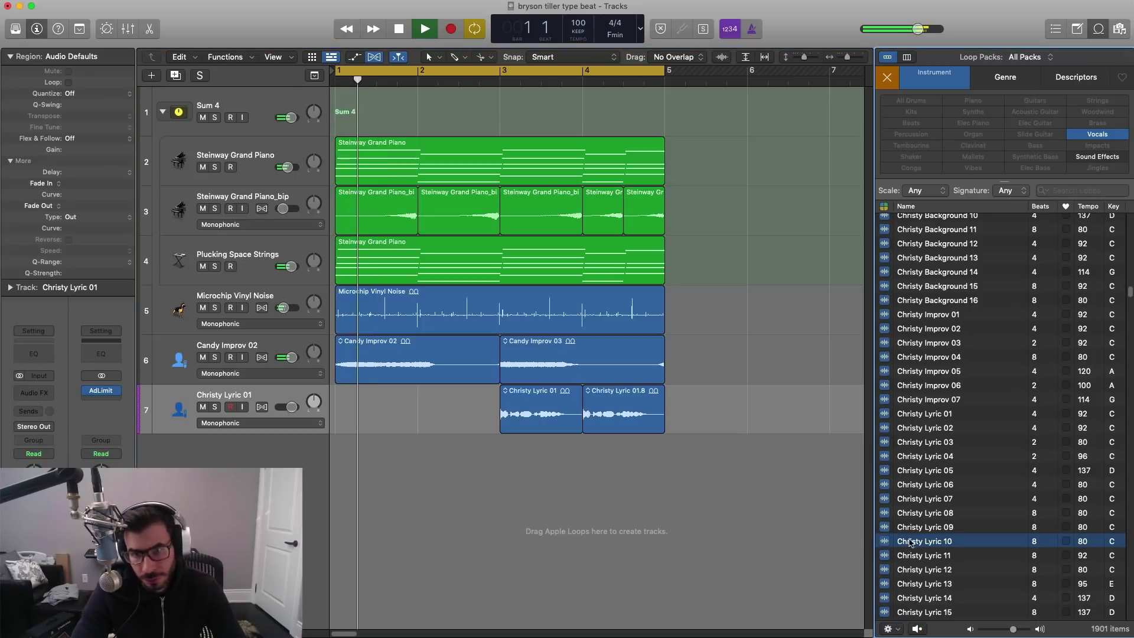
pyautogui.click(912, 542)
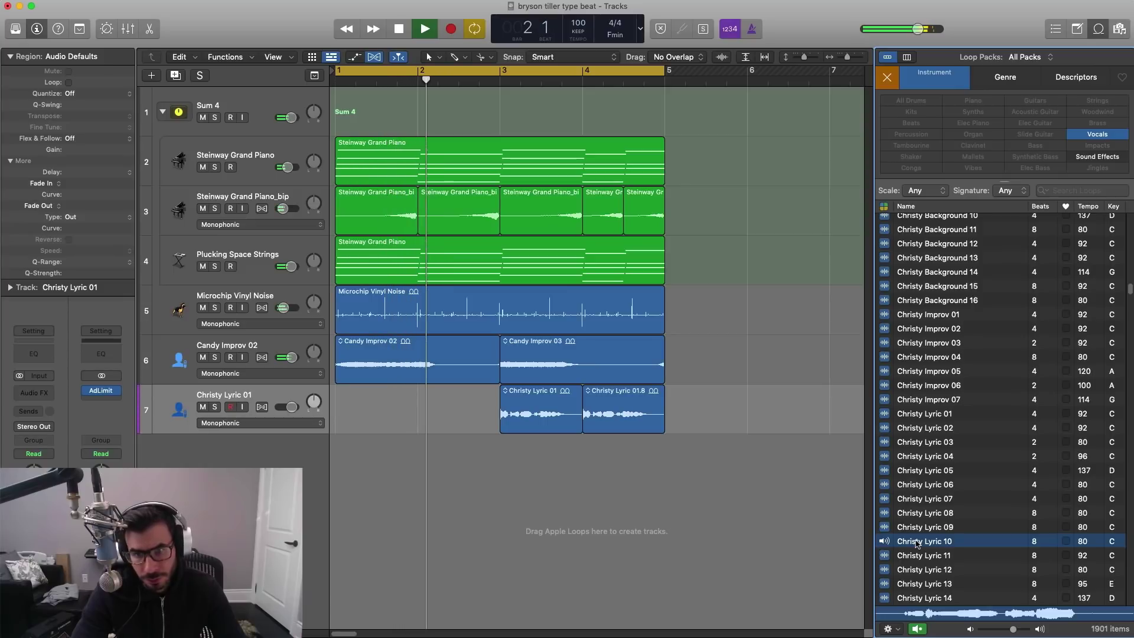
pyautogui.click(916, 544)
pyautogui.moveTo(917, 544); pyautogui.dragTo(348, 411)
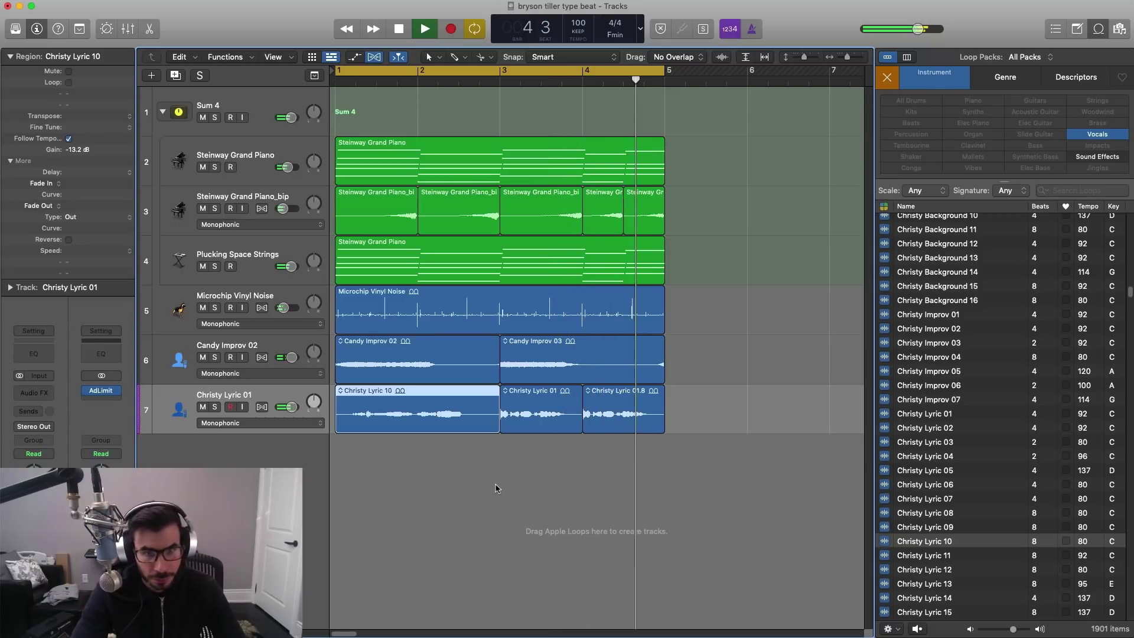
pyautogui.press('space')
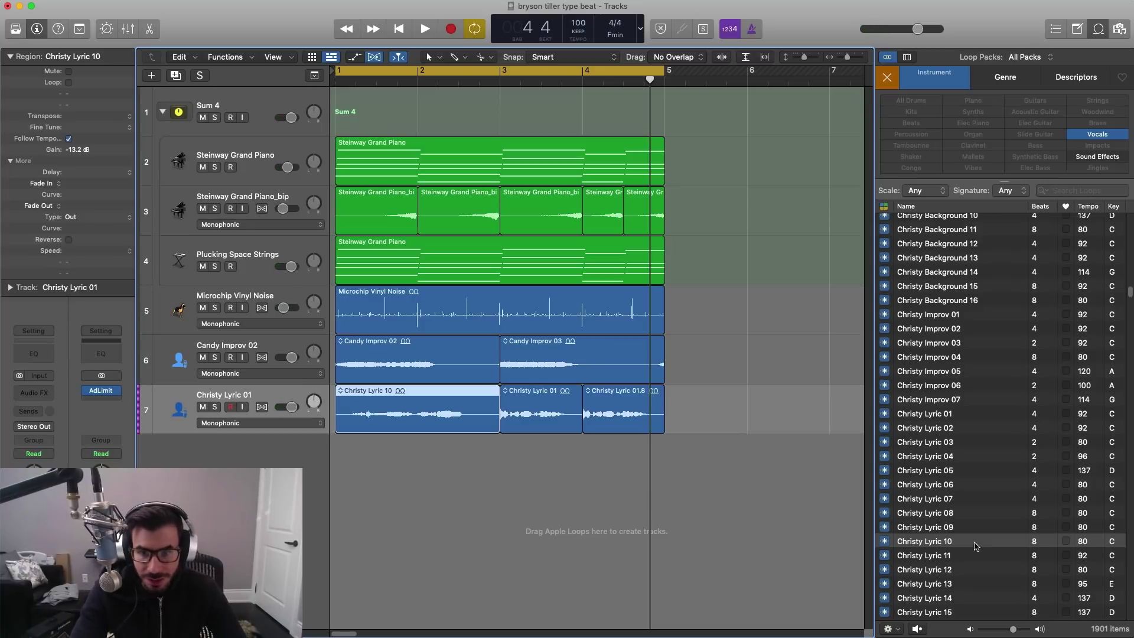
# Step: Audition further vocal loops, including Christy Lyric 16, Classic Choir Lyric 03, 05 and 16, and Classical Background 06
pyautogui.scroll(-5, 977, 546)
pyautogui.click(925, 445)
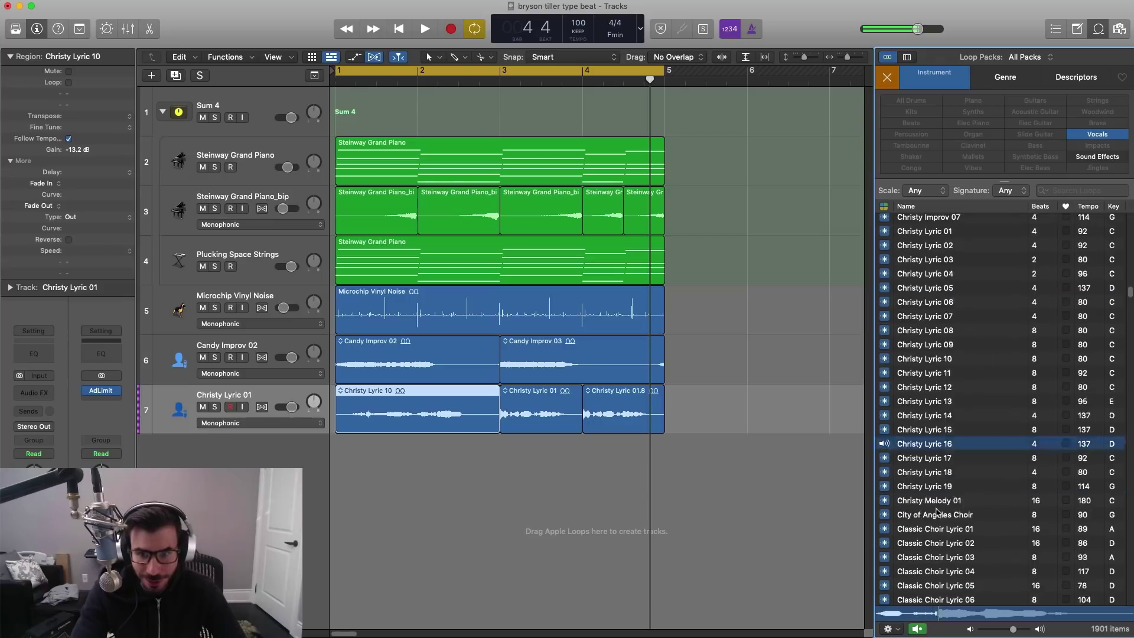
pyautogui.scroll(-4, 937, 512)
pyautogui.click(924, 409)
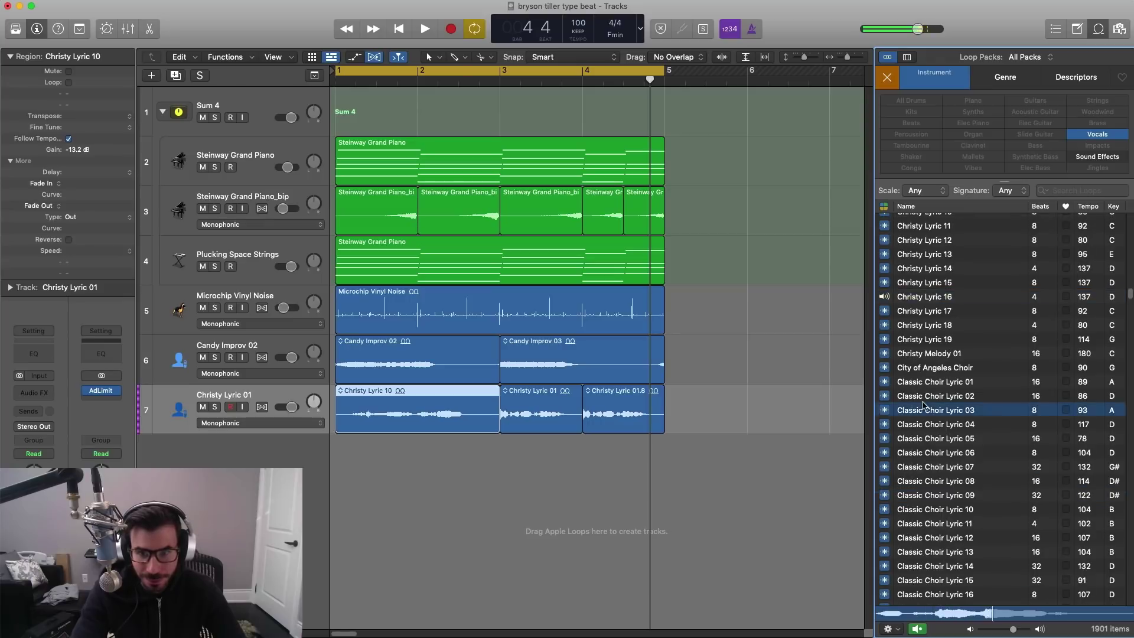
pyautogui.click(925, 438)
pyautogui.scroll(-1, 922, 471)
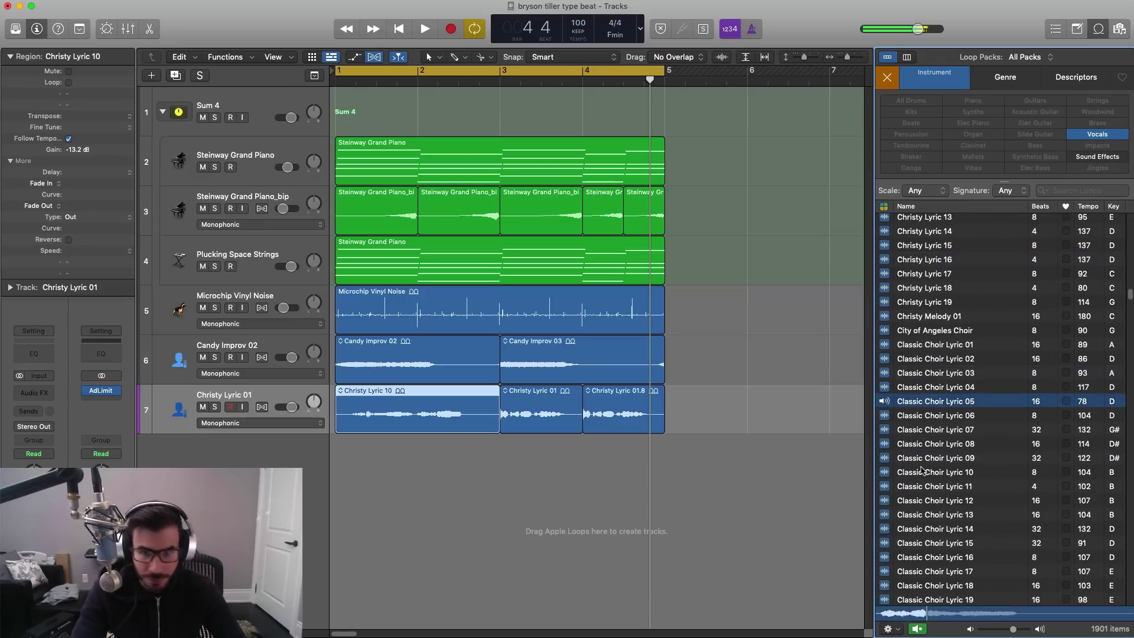
pyautogui.click(922, 471)
pyautogui.scroll(-2, 939, 497)
pyautogui.click(945, 496)
pyautogui.scroll(-1, 948, 514)
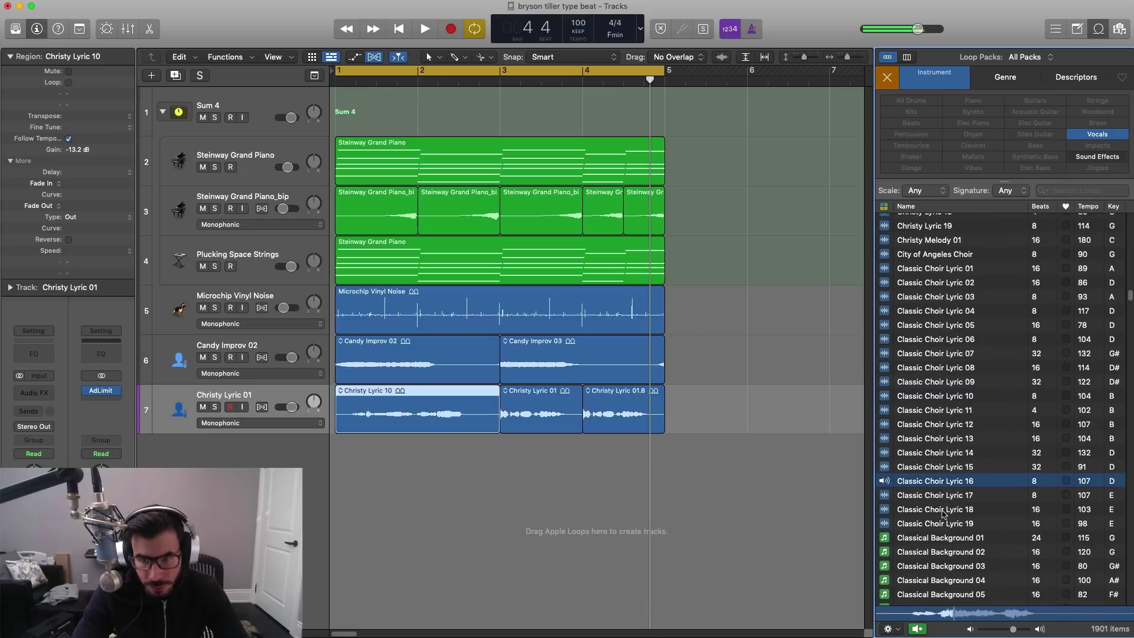
pyautogui.click(949, 512)
pyautogui.scroll(-3, 949, 513)
pyautogui.click(949, 520)
pyautogui.scroll(-7, 949, 514)
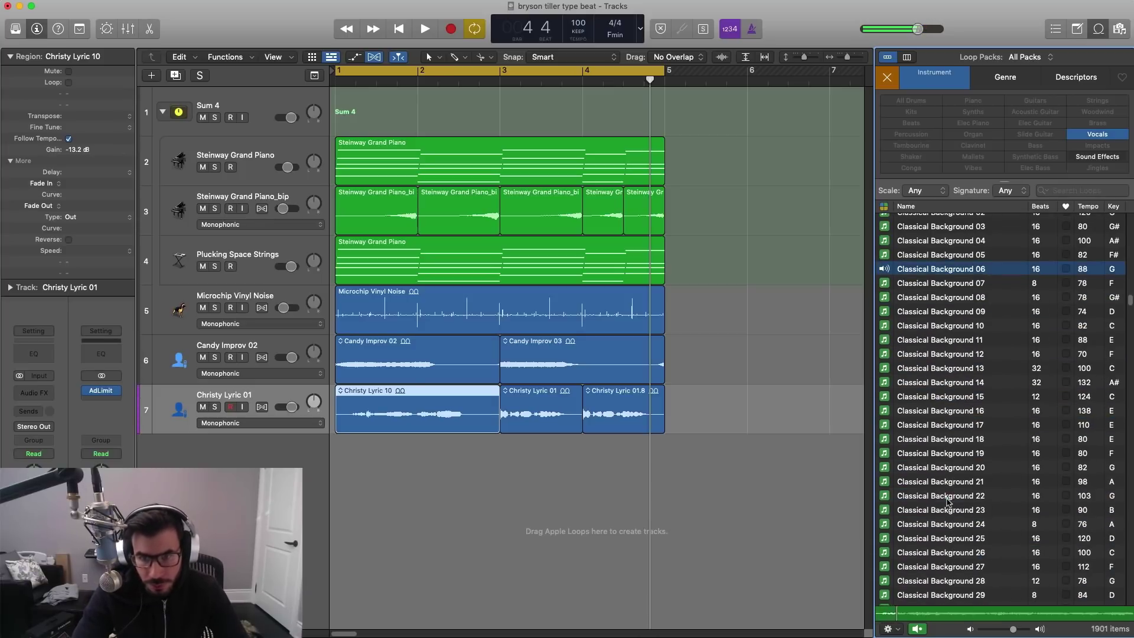
# Step: Continue auditioning vocal loops down the list, including Cody Background 01 and Conor Background 11
pyautogui.click(948, 496)
pyautogui.scroll(-4, 948, 502)
pyautogui.scroll(-4, 947, 505)
pyautogui.click(945, 465)
pyautogui.scroll(-6, 945, 465)
pyautogui.click(945, 458)
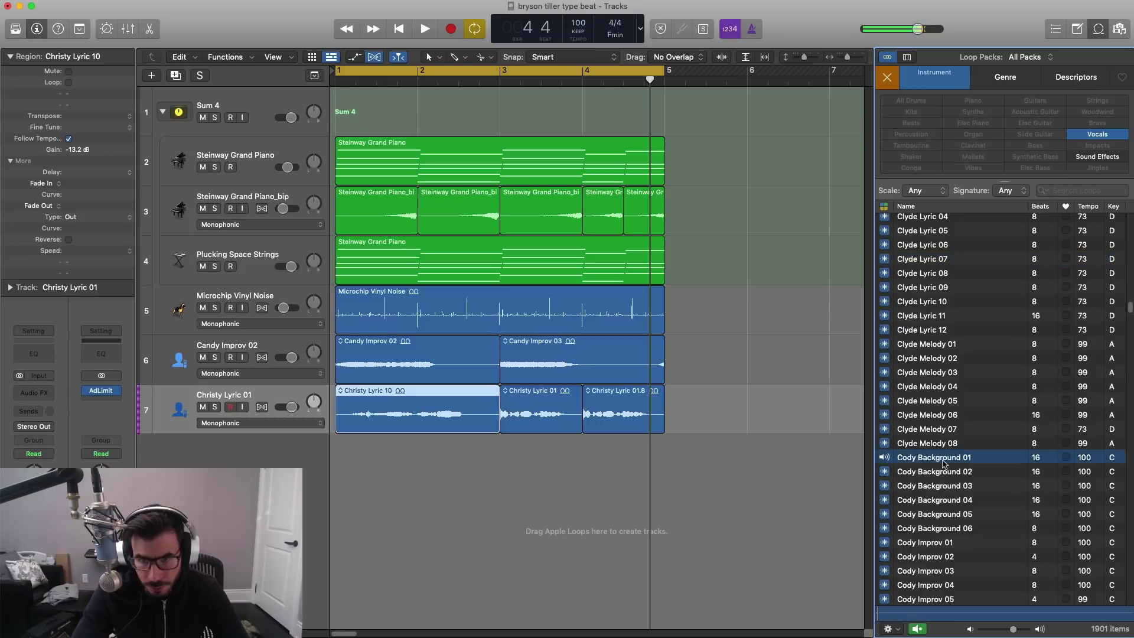
pyautogui.scroll(-4, 944, 464)
pyautogui.scroll(-5, 942, 471)
pyautogui.click(943, 471)
pyautogui.scroll(-5, 942, 470)
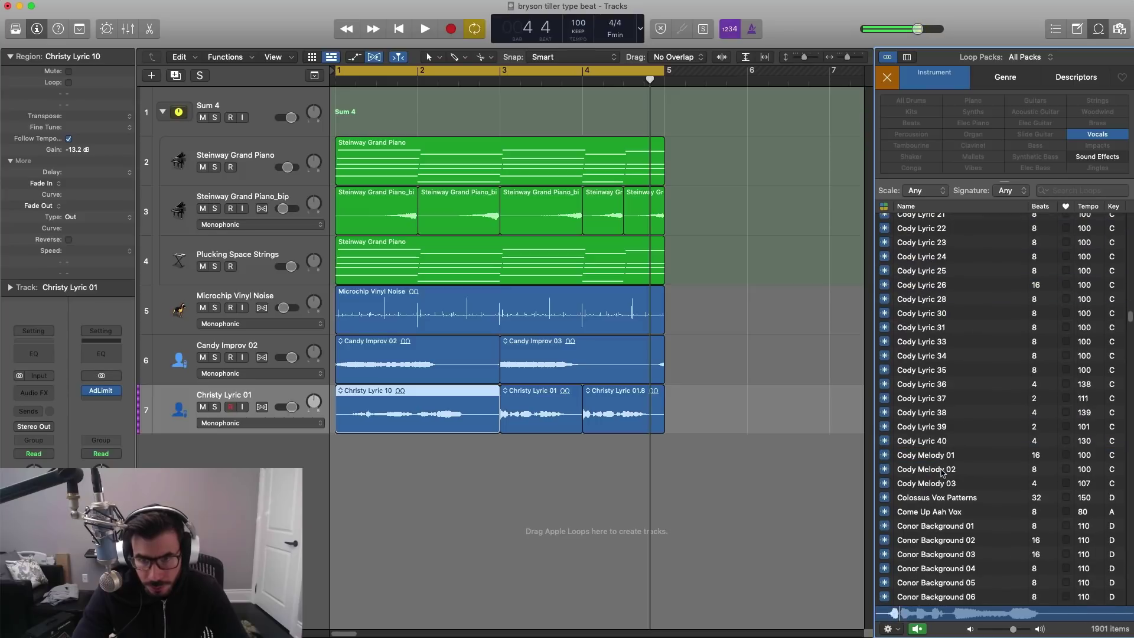
pyautogui.click(943, 471)
pyautogui.scroll(-5, 943, 471)
pyautogui.click(942, 471)
pyautogui.scroll(-5, 943, 472)
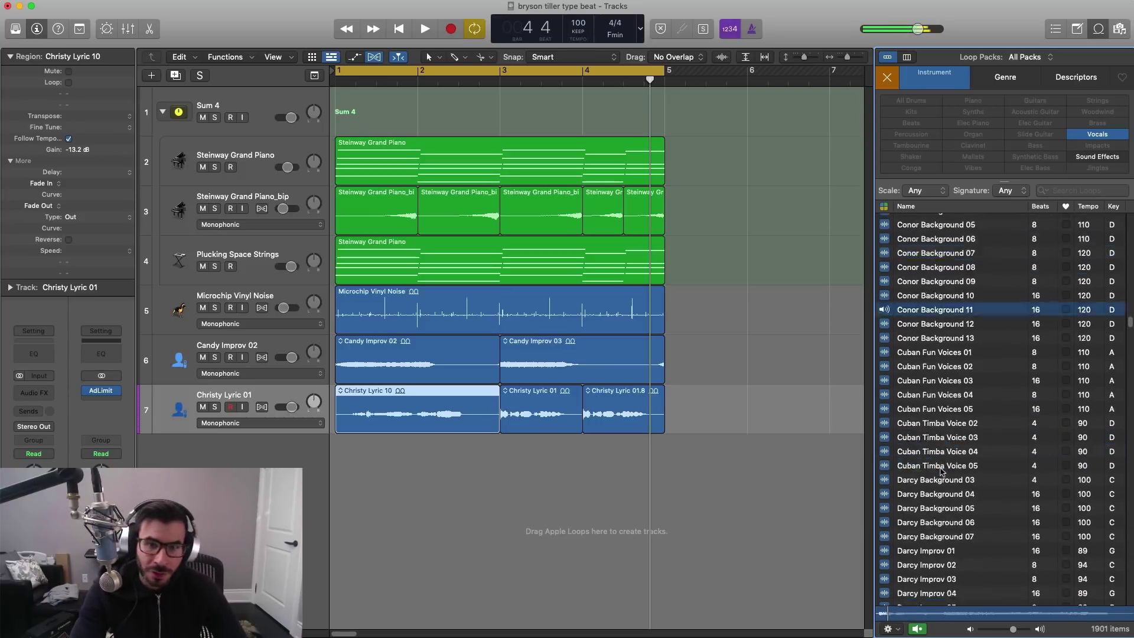
# Step: Compare the Darcy Background 04 and Darcy Background 05 loops
pyautogui.click(955, 446)
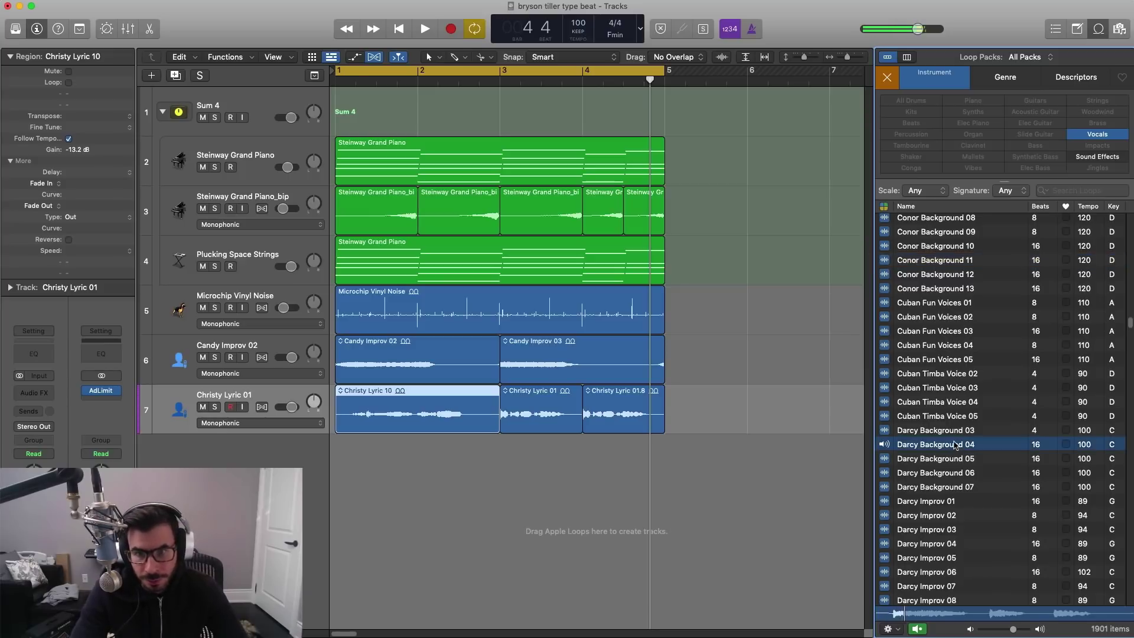
pyautogui.click(943, 458)
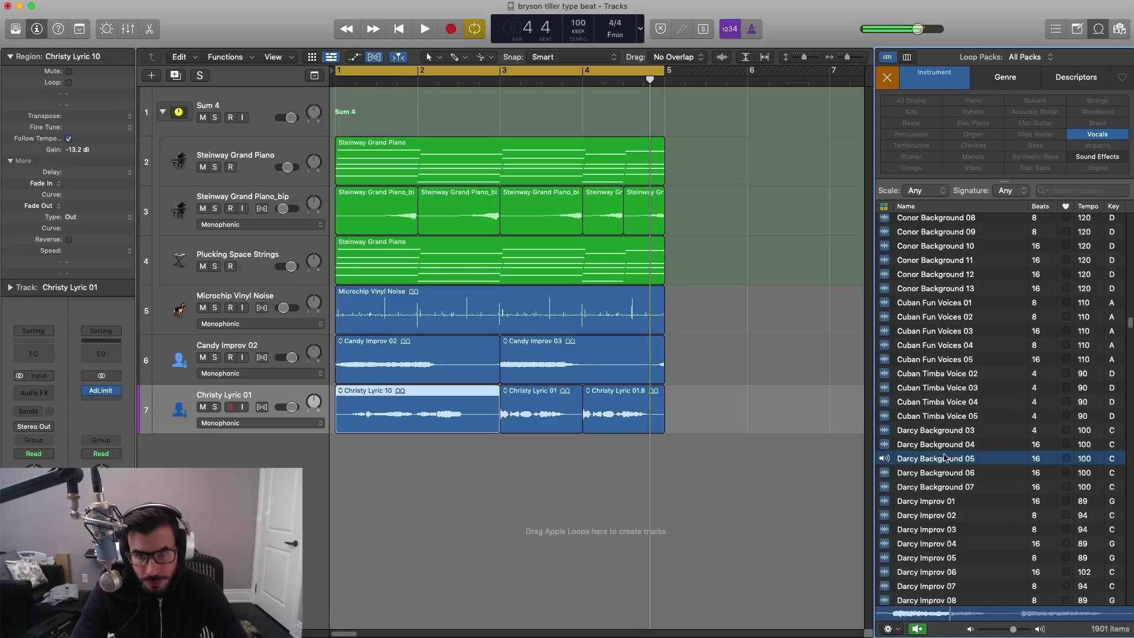
pyautogui.click(951, 446)
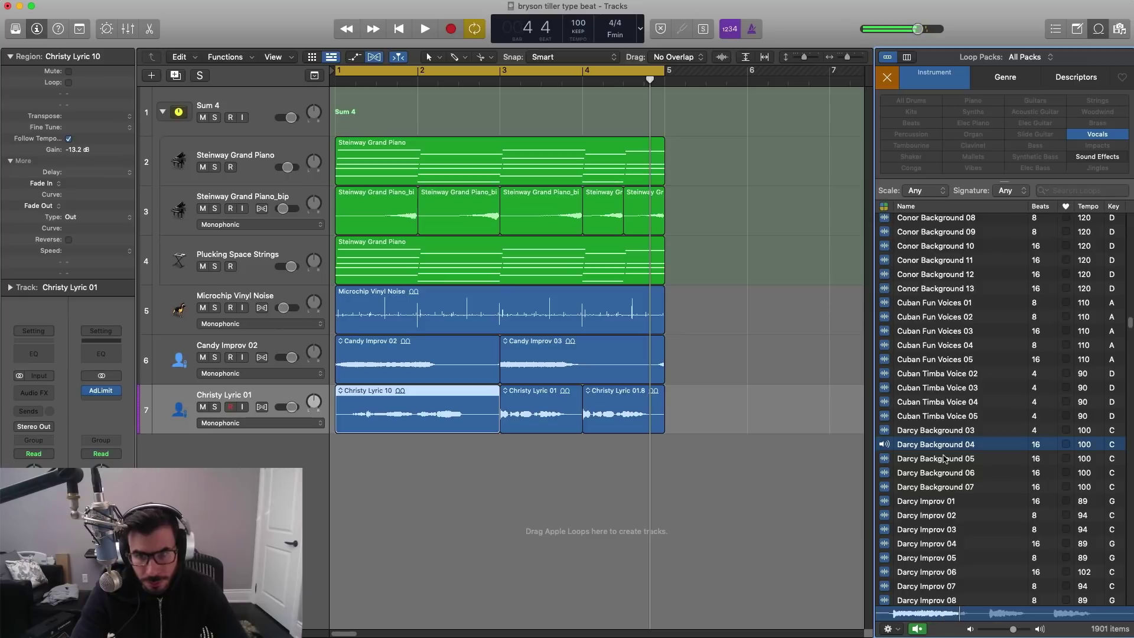
pyautogui.click(957, 460)
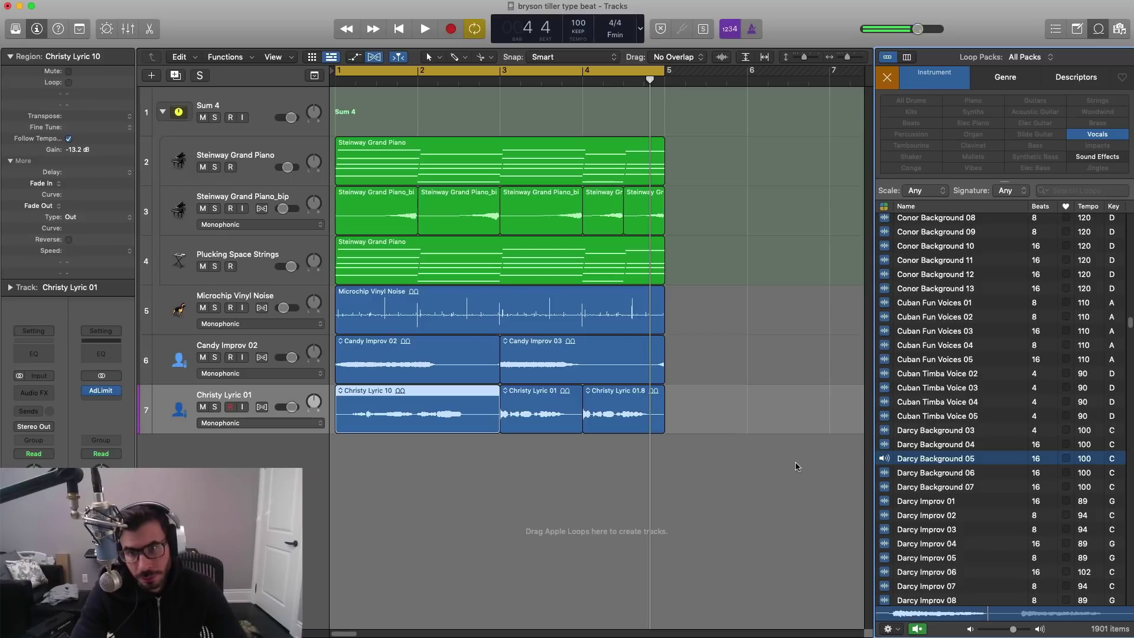
# Step: Add Darcy Background 05 as a new track starting at bar 1 and play it with the beat
pyautogui.click(780, 464)
pyautogui.press('space')
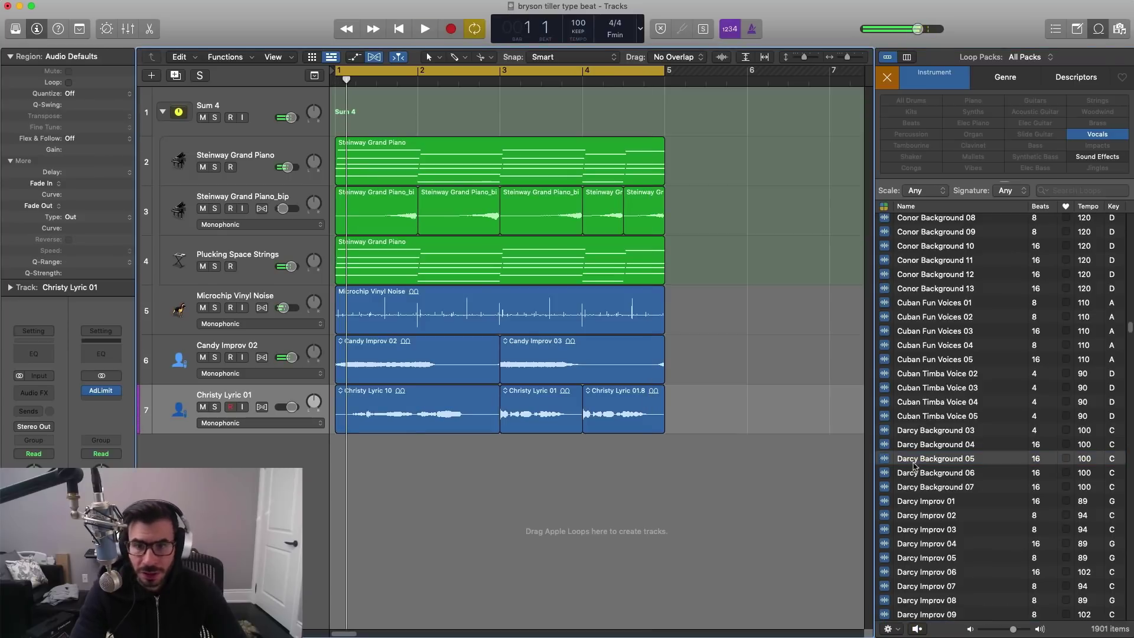
pyautogui.moveTo(914, 465); pyautogui.dragTo(338, 457)
pyautogui.press('space')
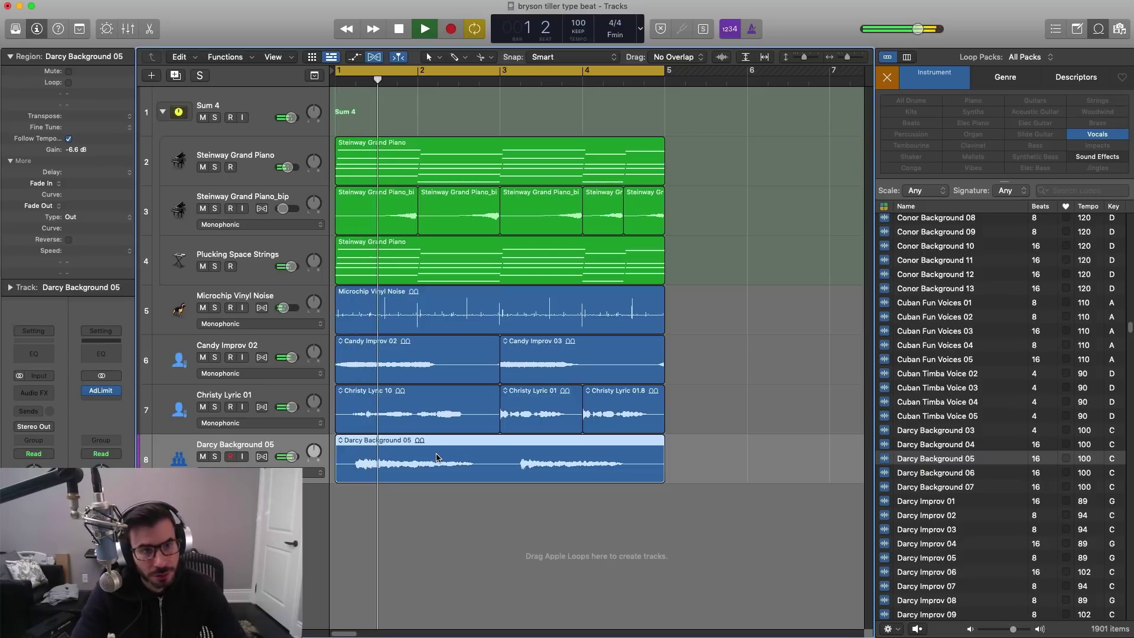
# Step: Close the loop browser, stop playback and fit the whole four-bar arrangement in the tracks area
pyautogui.press('super+Down')
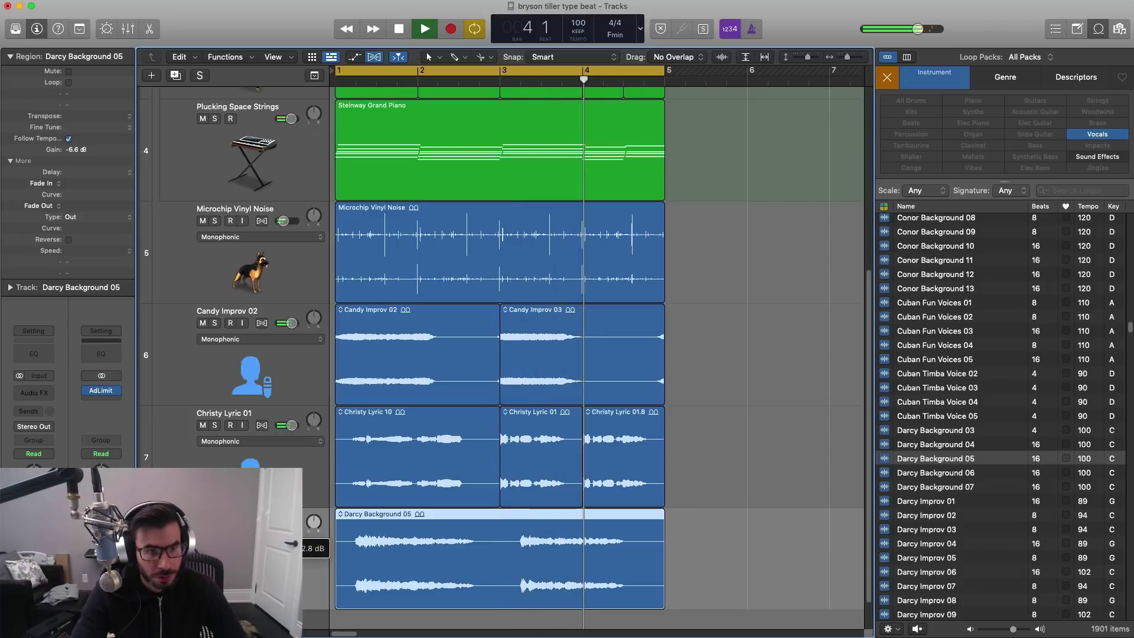
pyautogui.click(1076, 29)
pyautogui.scroll(3, 413, 329)
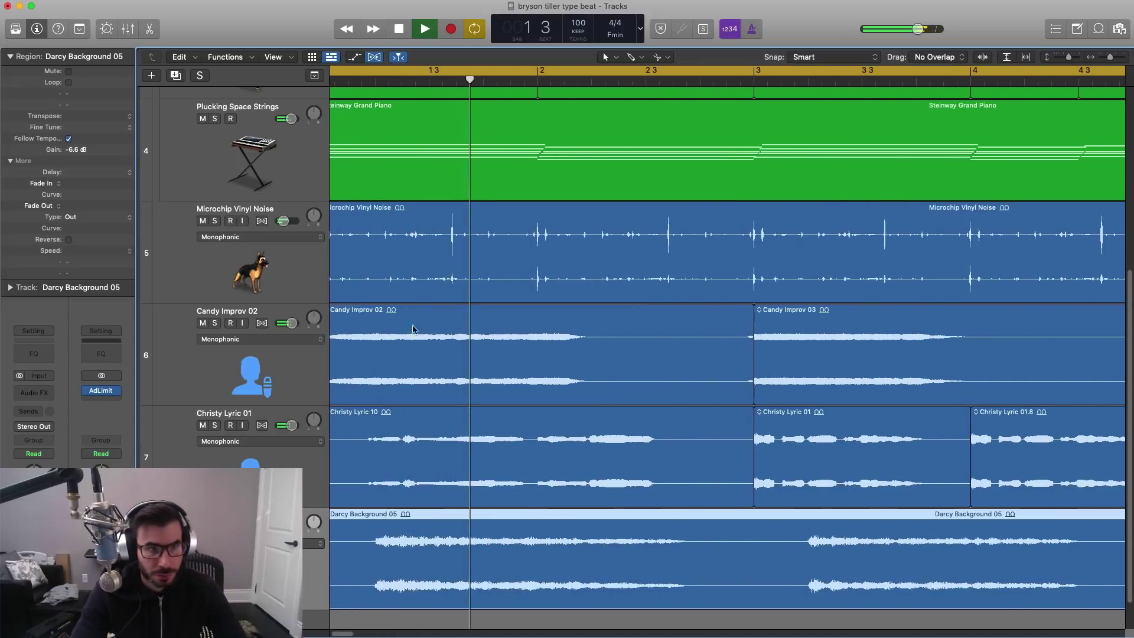
pyautogui.press('space')
pyautogui.scroll(-5, 413, 329)
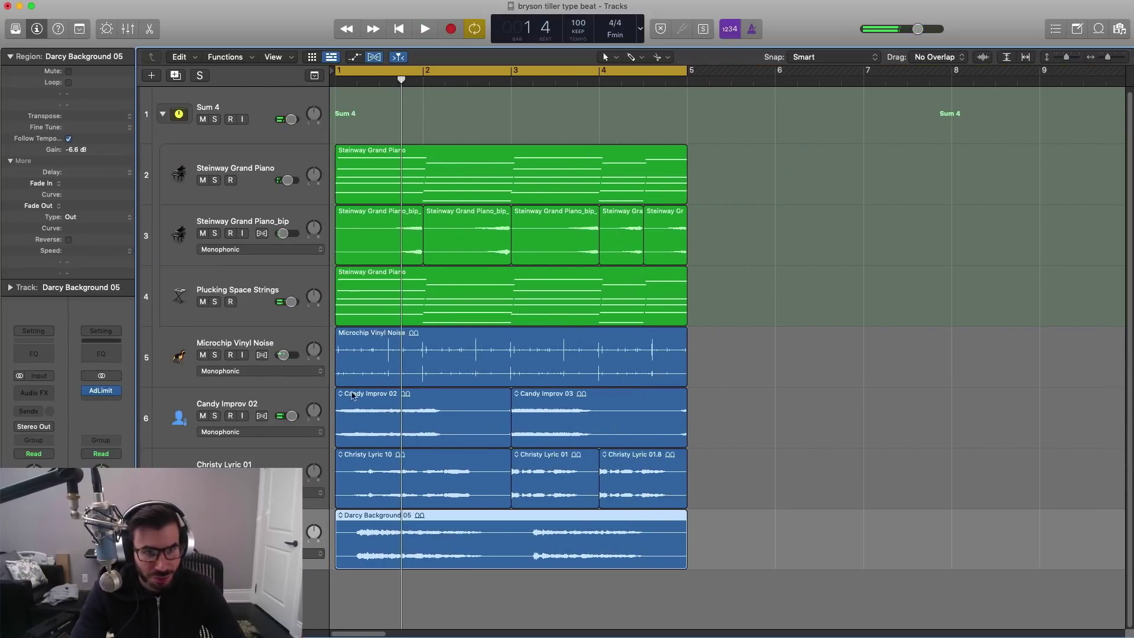
# Step: Solo the Candy Improv, Christy Lyric and Darcy Background tracks and lower Darcy Background 05 to -9.6 dB while listening
pyautogui.click(215, 416)
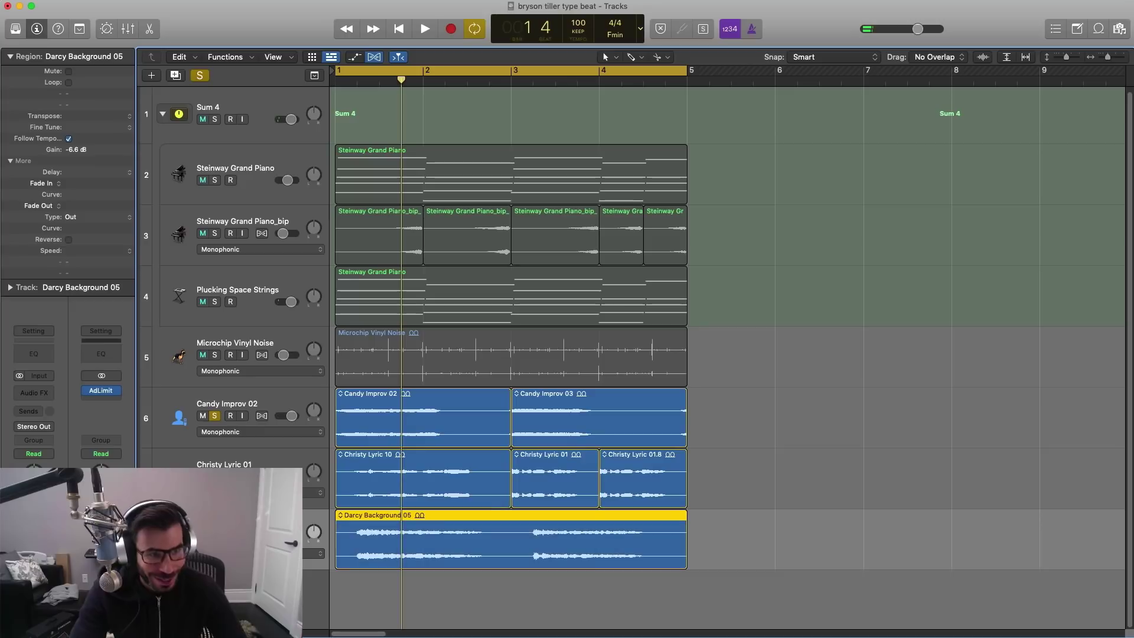
pyautogui.press('space')
pyautogui.scroll(2, 502, 538)
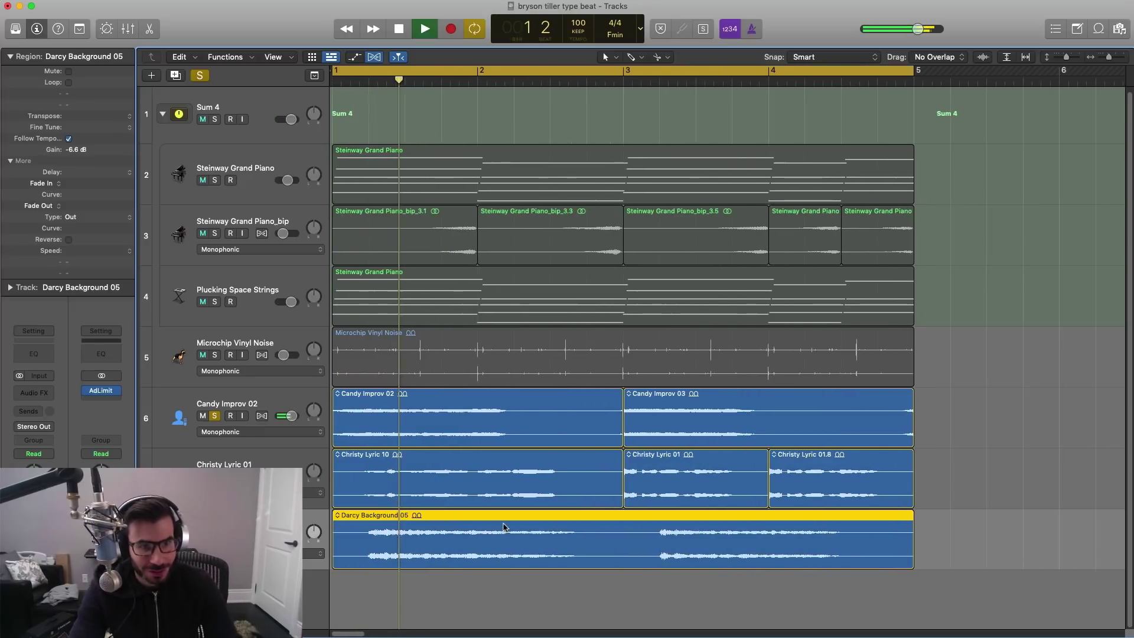
pyautogui.scroll(3, 502, 528)
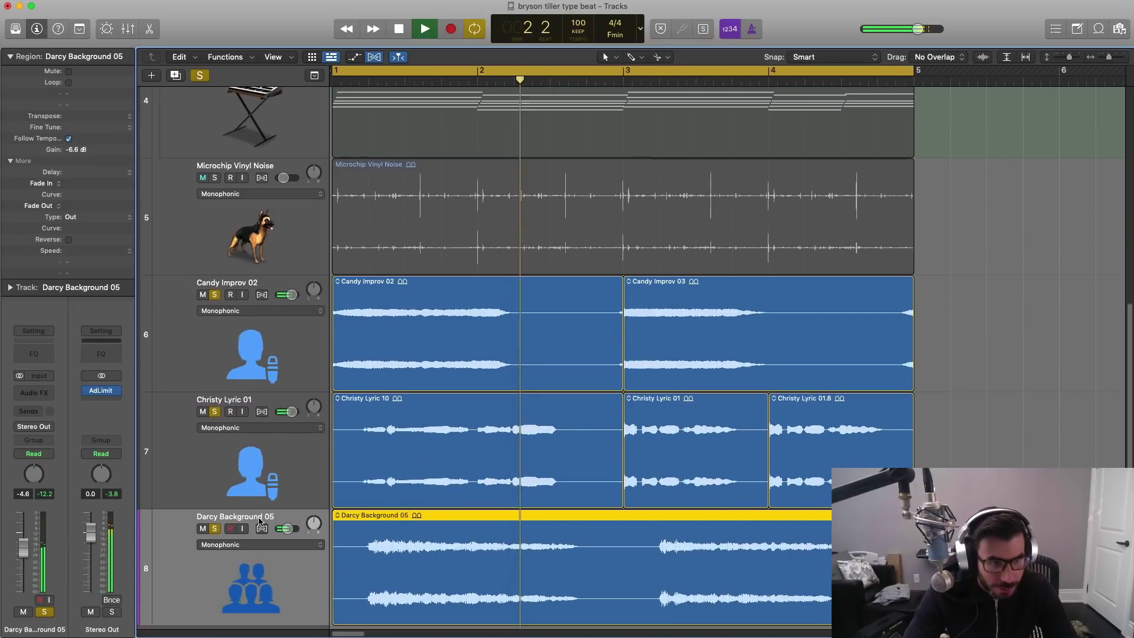
pyautogui.moveTo(293, 529); pyautogui.dragTo(284, 529)
pyautogui.press('Return')
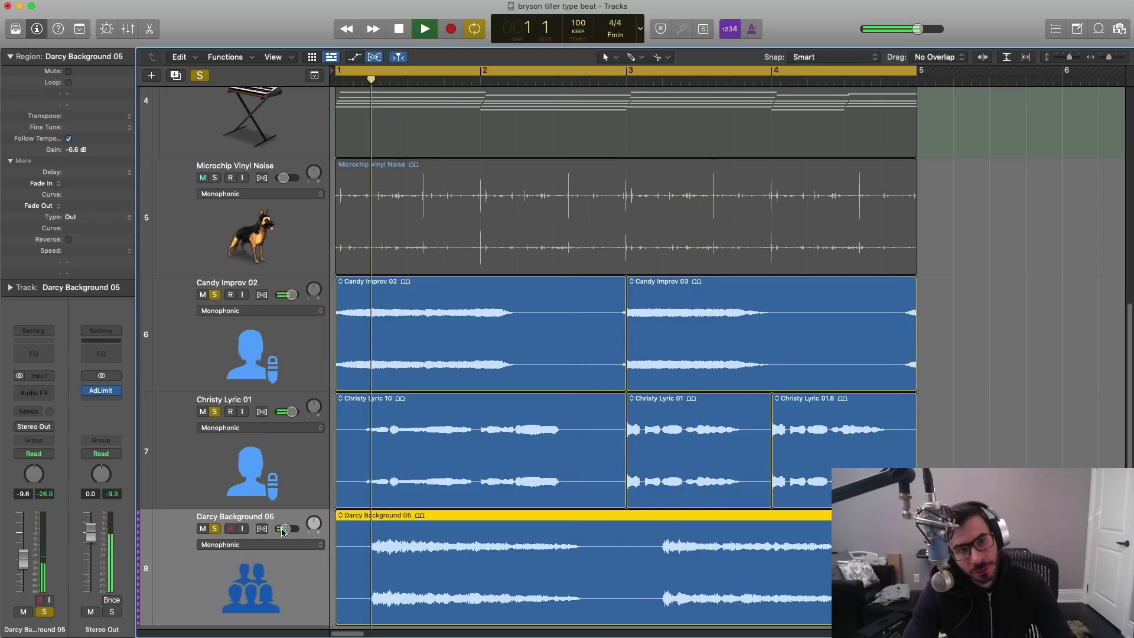
pyautogui.scroll(-3, 284, 532)
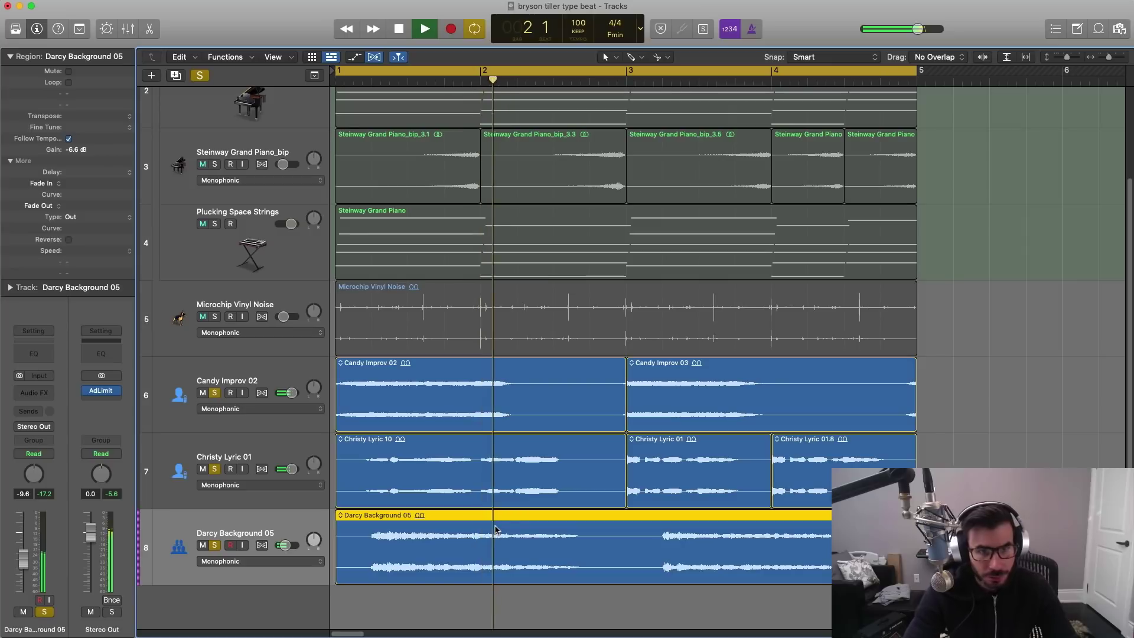
pyautogui.scroll(-1, 495, 530)
pyautogui.press('space')
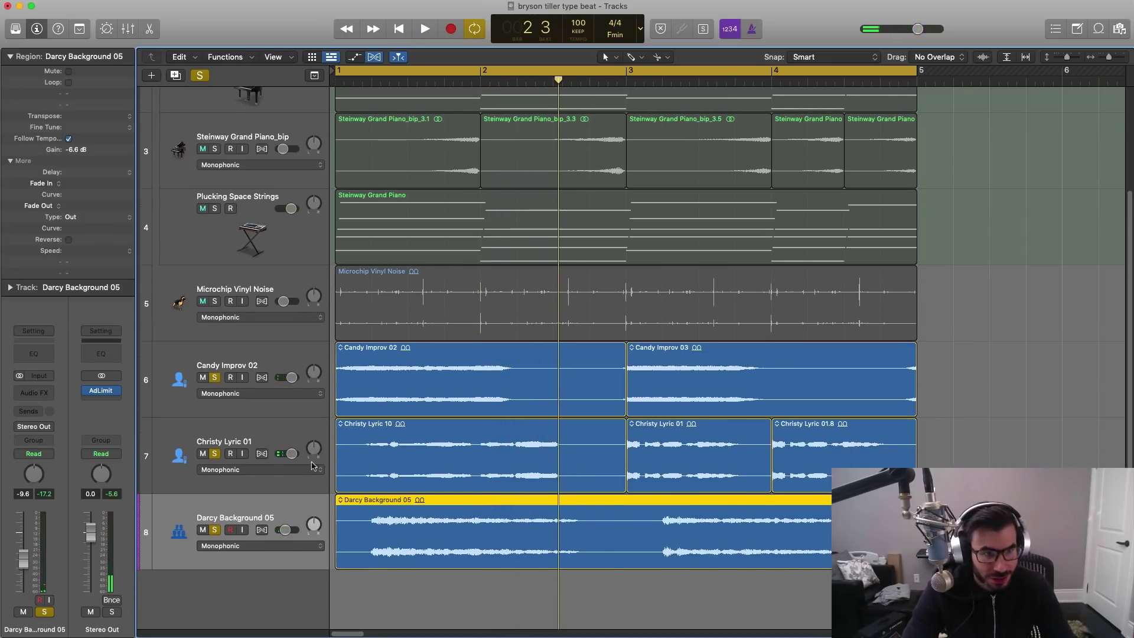
# Step: Move the Christy Lyric 01 track above Candy Improv 02 and listen to it soloed on its own
pyautogui.moveTo(236, 438); pyautogui.dragTo(231, 380)
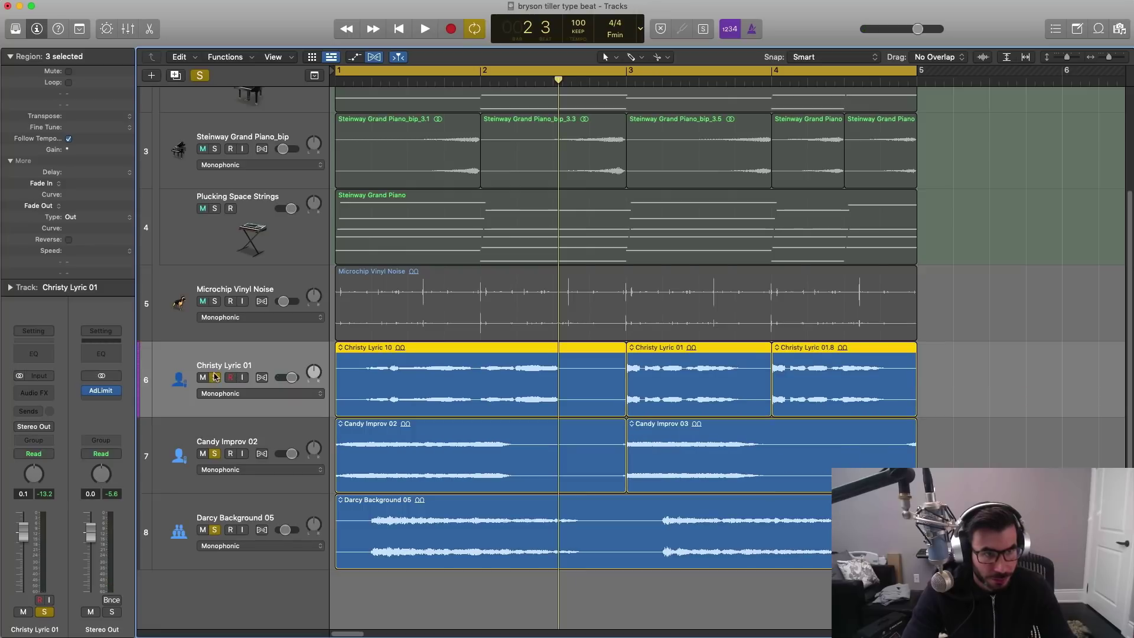
pyautogui.keyDown('alt'); pyautogui.click(215, 377); pyautogui.keyUp('alt')
pyautogui.press('space')
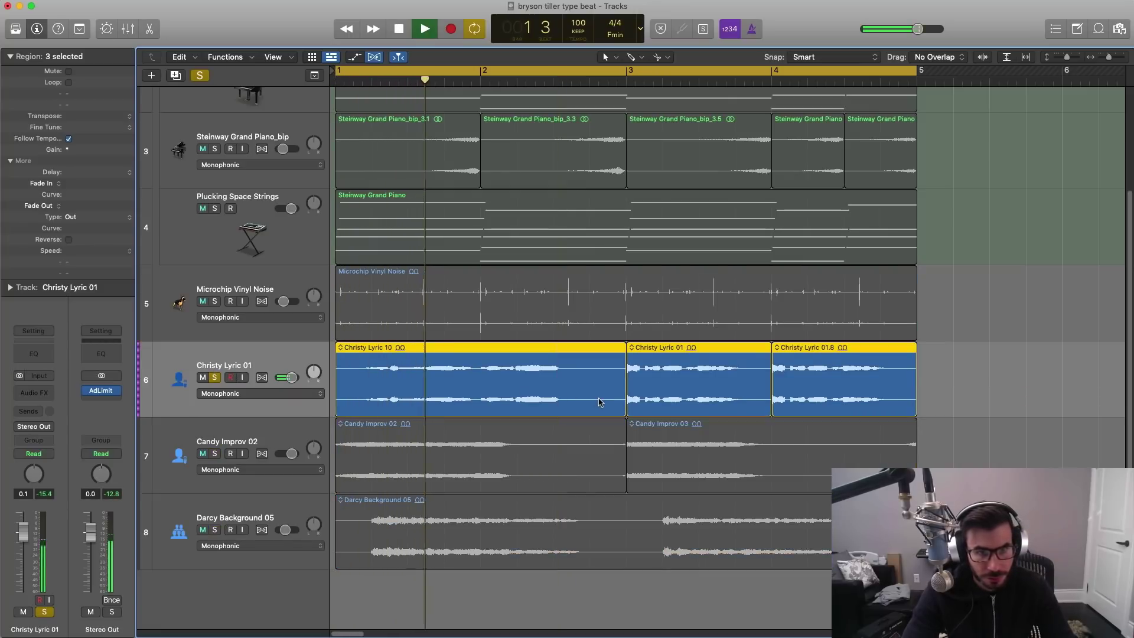
pyautogui.press('space')
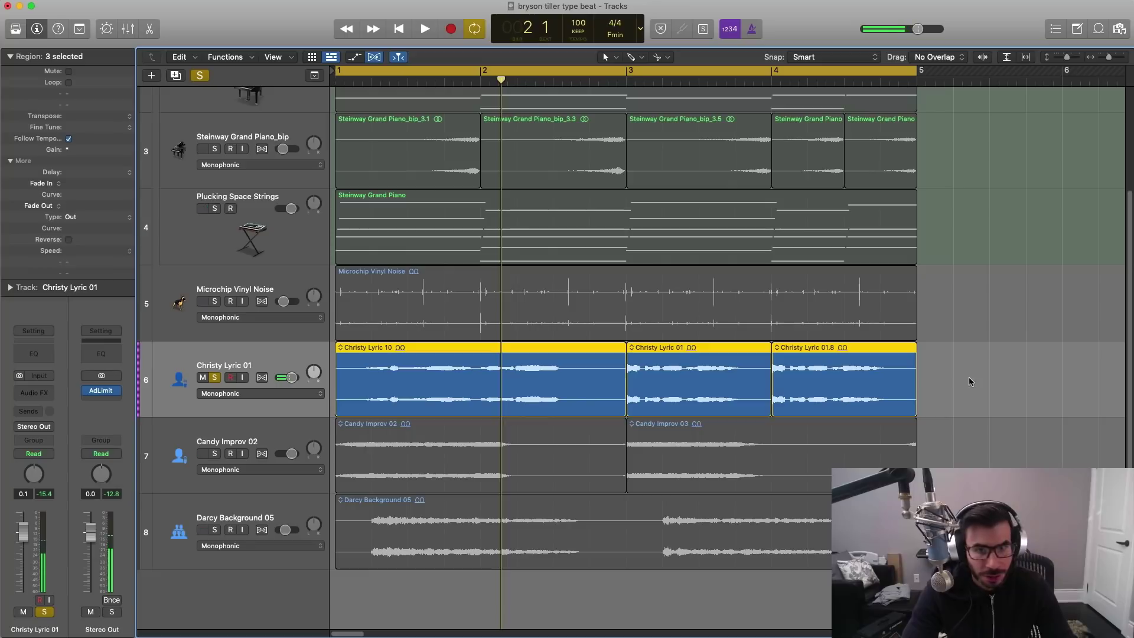
# Step: Transpose the Christy Lyric 10 region by -12 and play it back
pyautogui.click(969, 382)
pyautogui.click(473, 369)
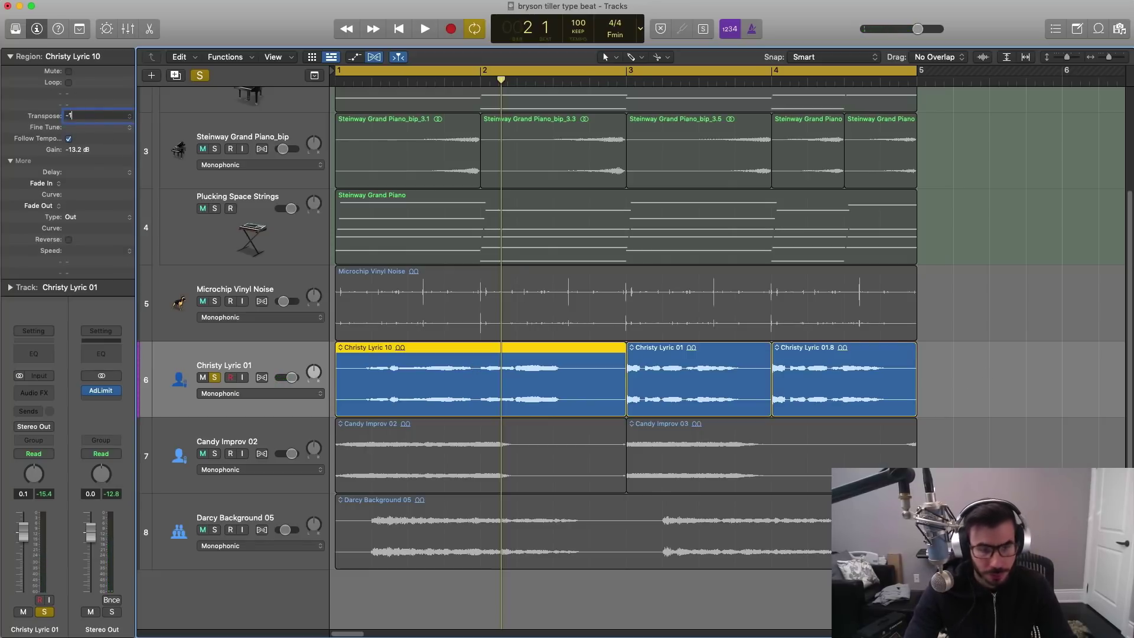
pyautogui.press('space')
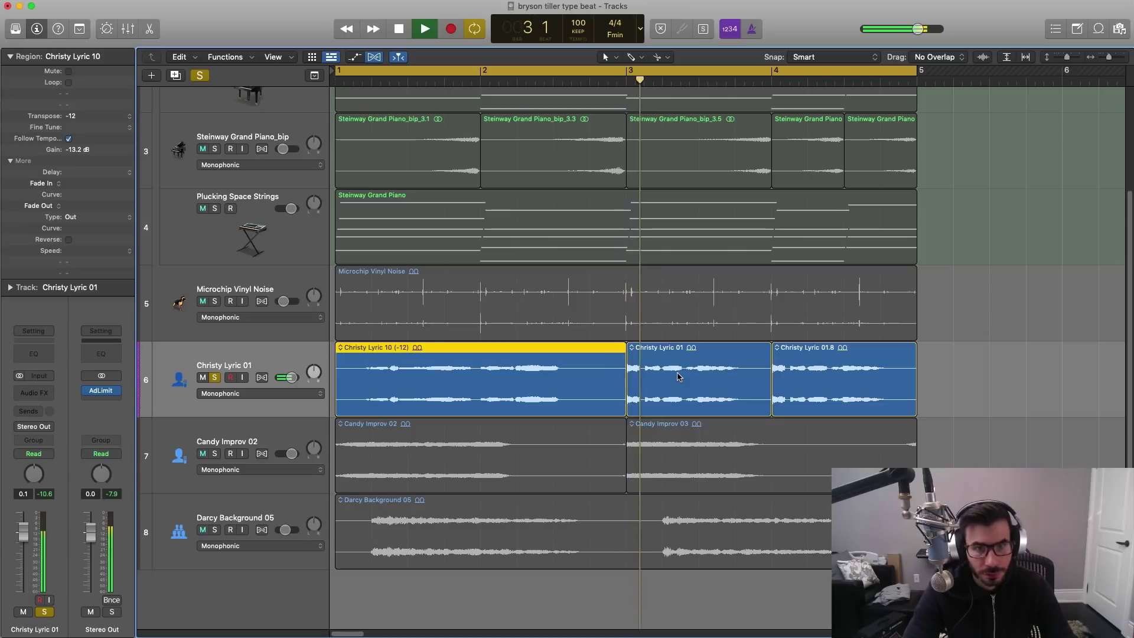
pyautogui.press('space')
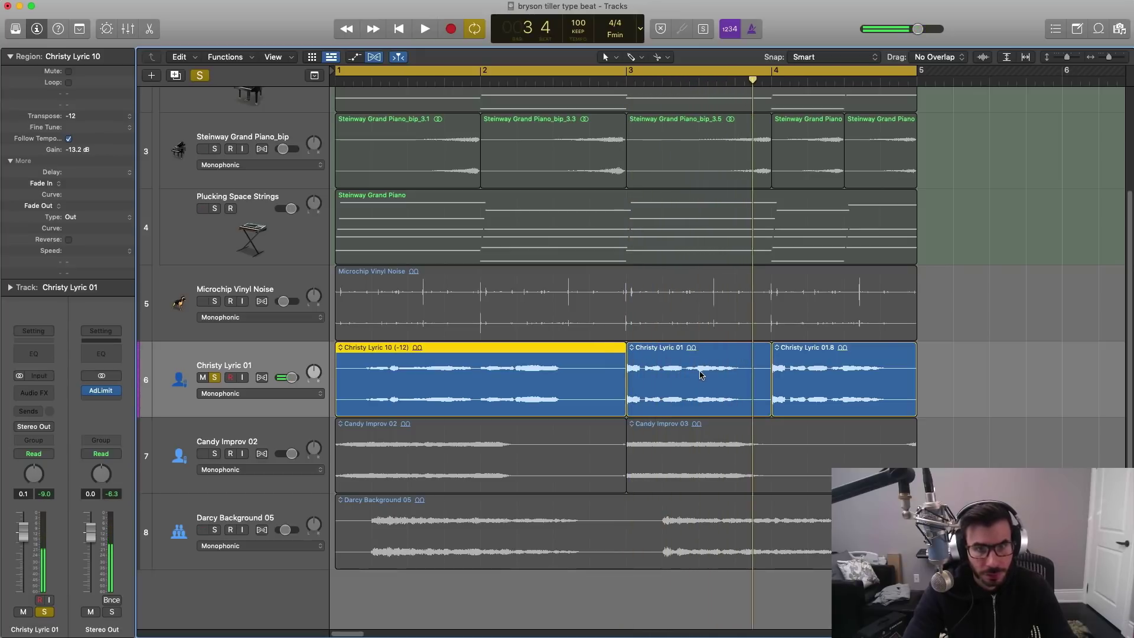
# Step: Transpose the Christy Lyric 01 region at bar 3 by -12 and play it back
pyautogui.click(700, 375)
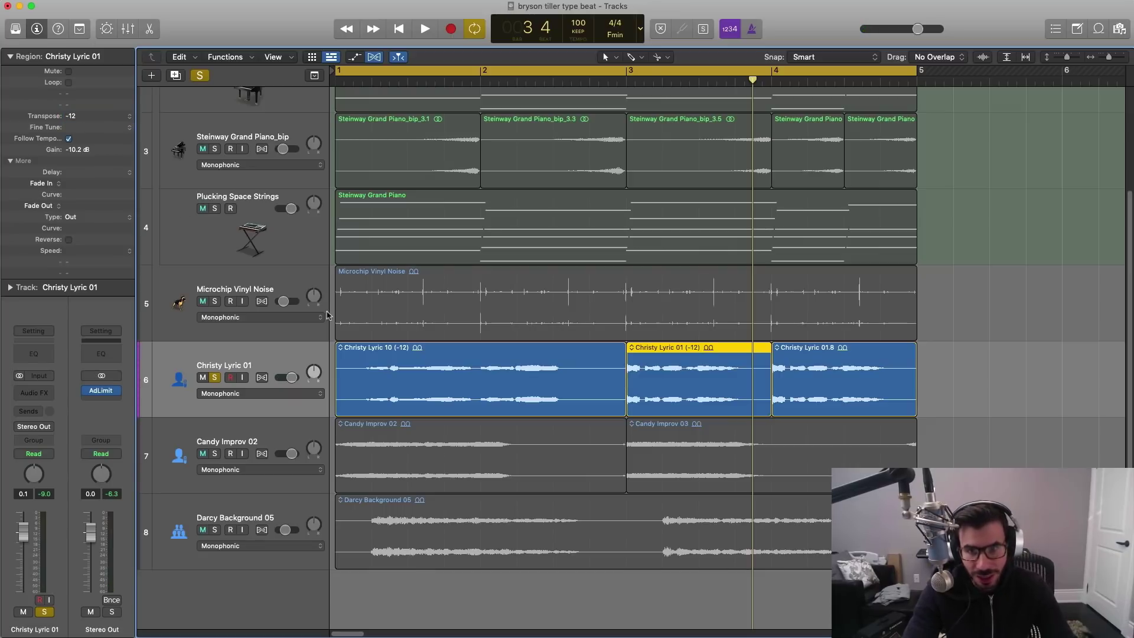
pyautogui.press('space')
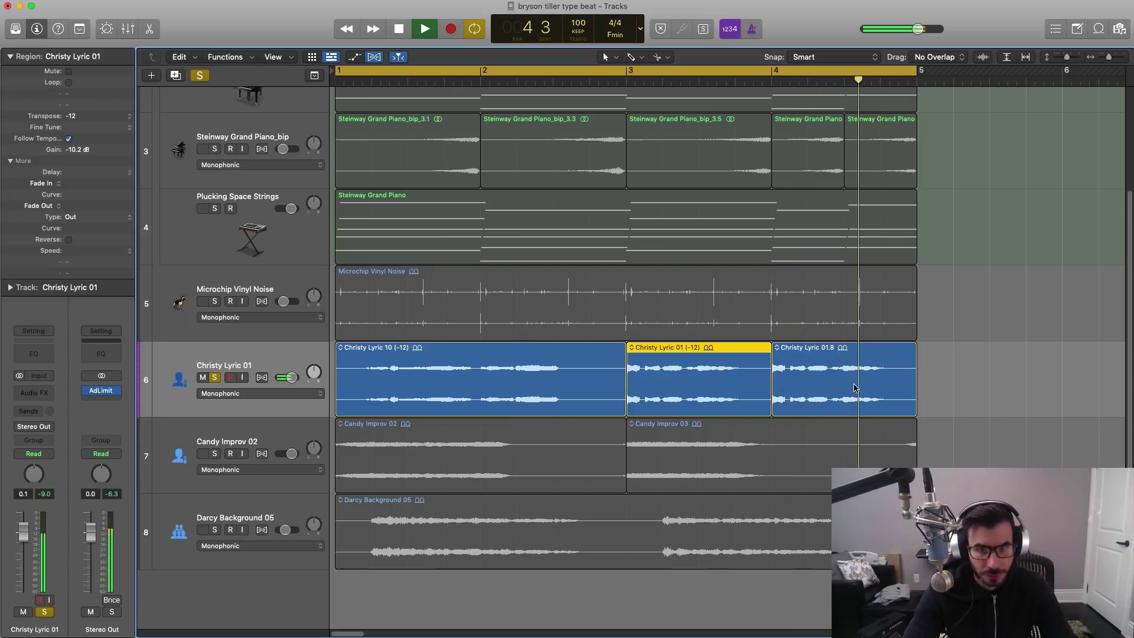
pyautogui.press('space')
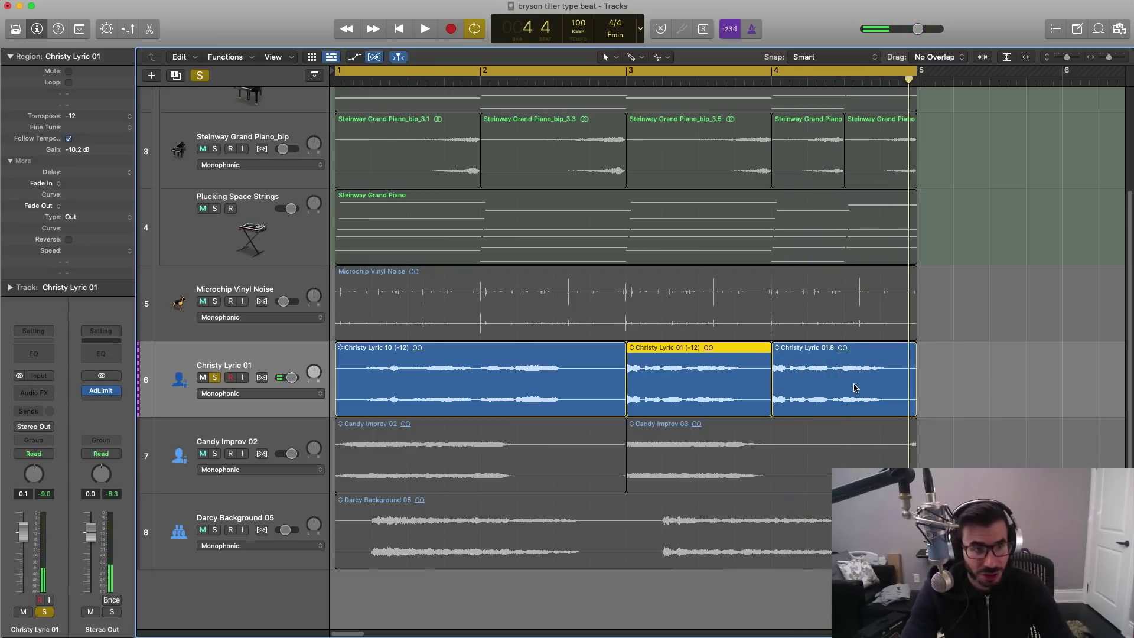
# Step: Solo the Candy Improv 02 track, listen to it and transpose both of its regions by -12
pyautogui.click(219, 430)
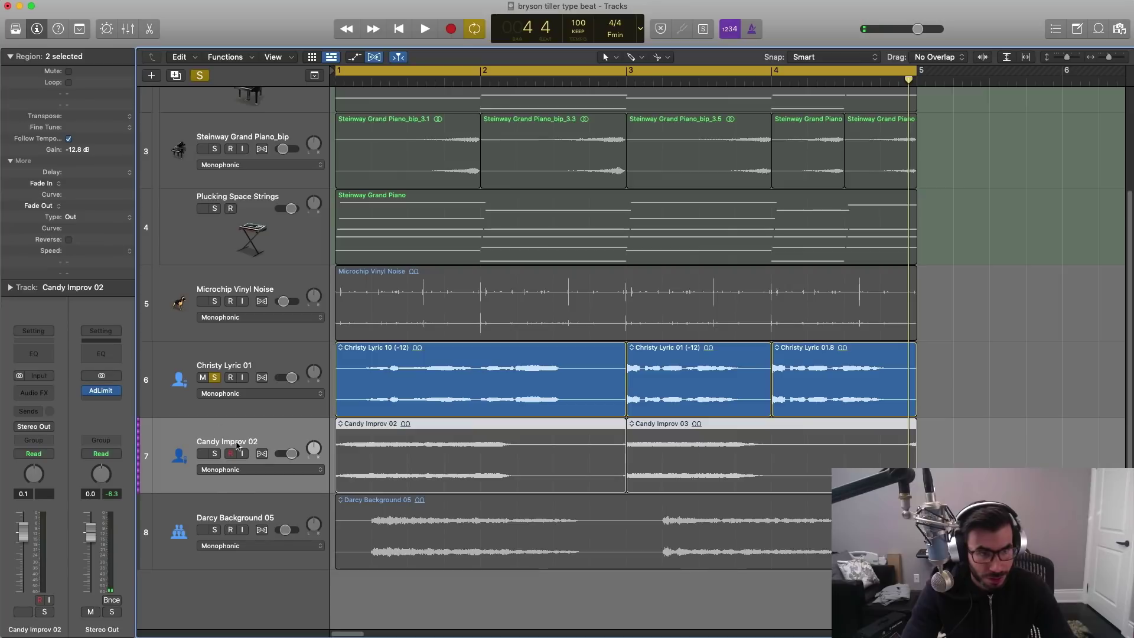
pyautogui.click(213, 456)
pyautogui.press('space')
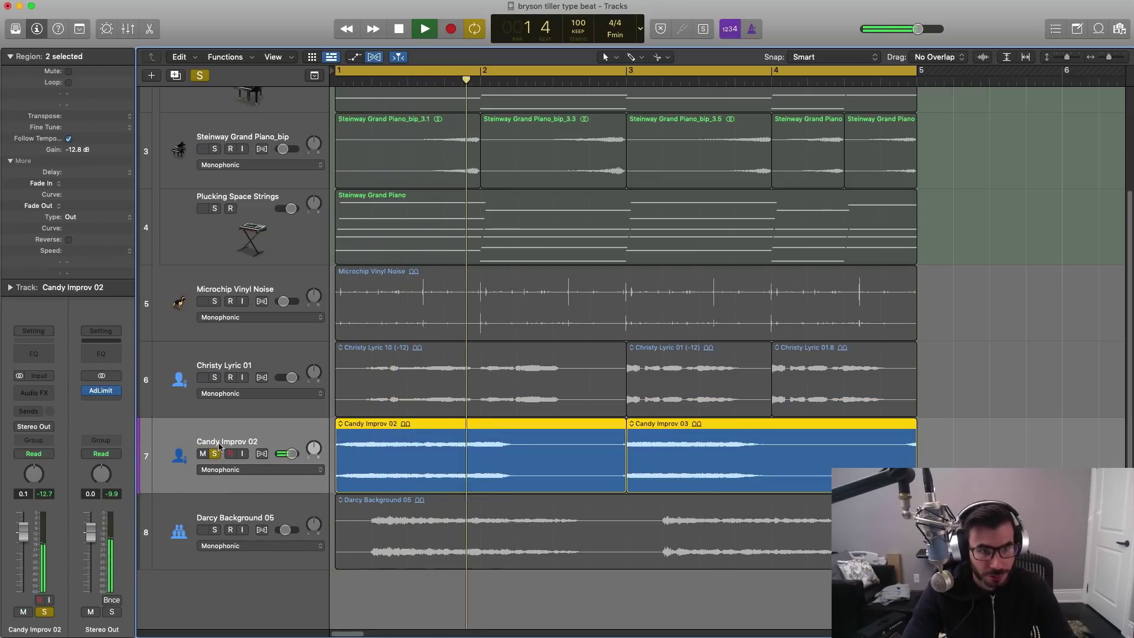
pyautogui.press('space')
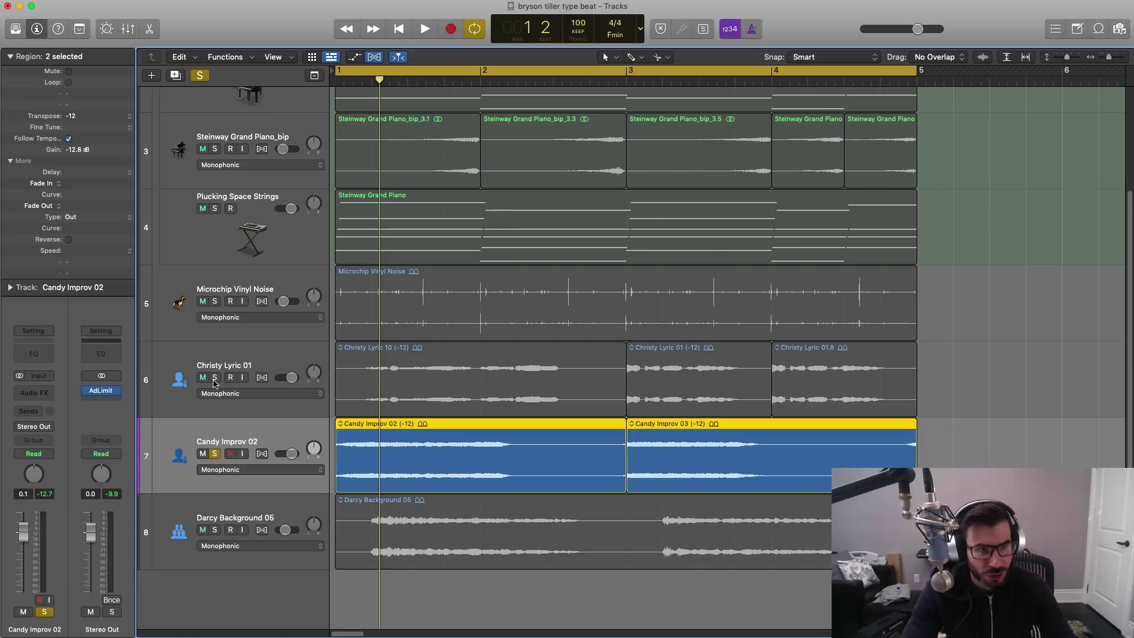
# Step: Solo the Christy Lyric 01 track together with Candy Improv 02 and lower Candy Improv 02's volume to about -11.2 dB during playback
pyautogui.click(215, 378)
pyautogui.press('space')
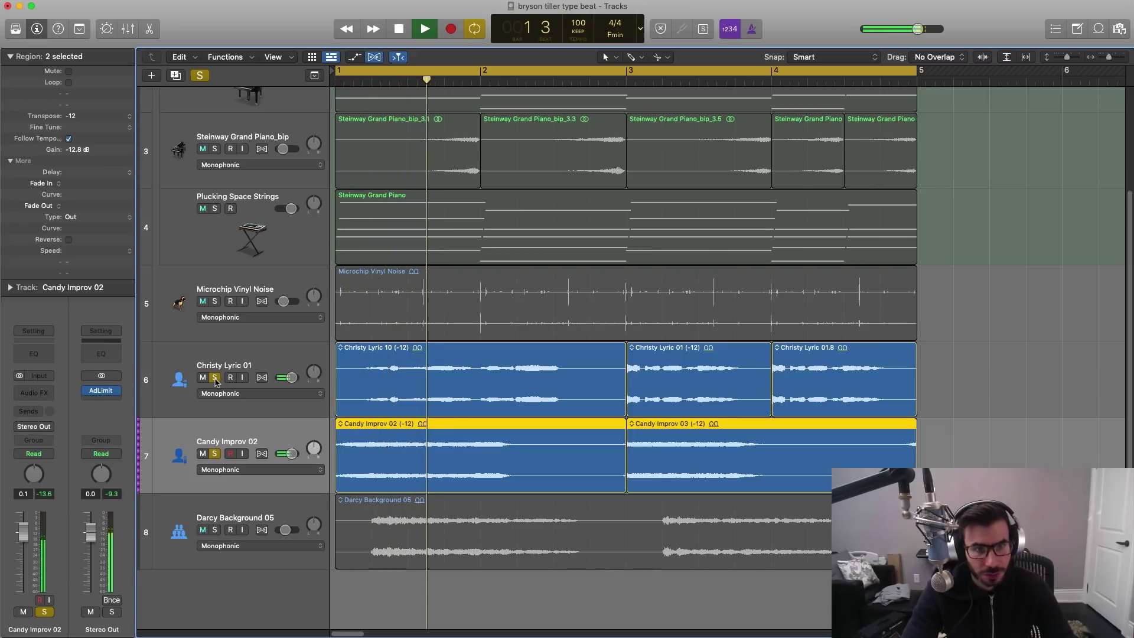
pyautogui.scroll(5, 264, 438)
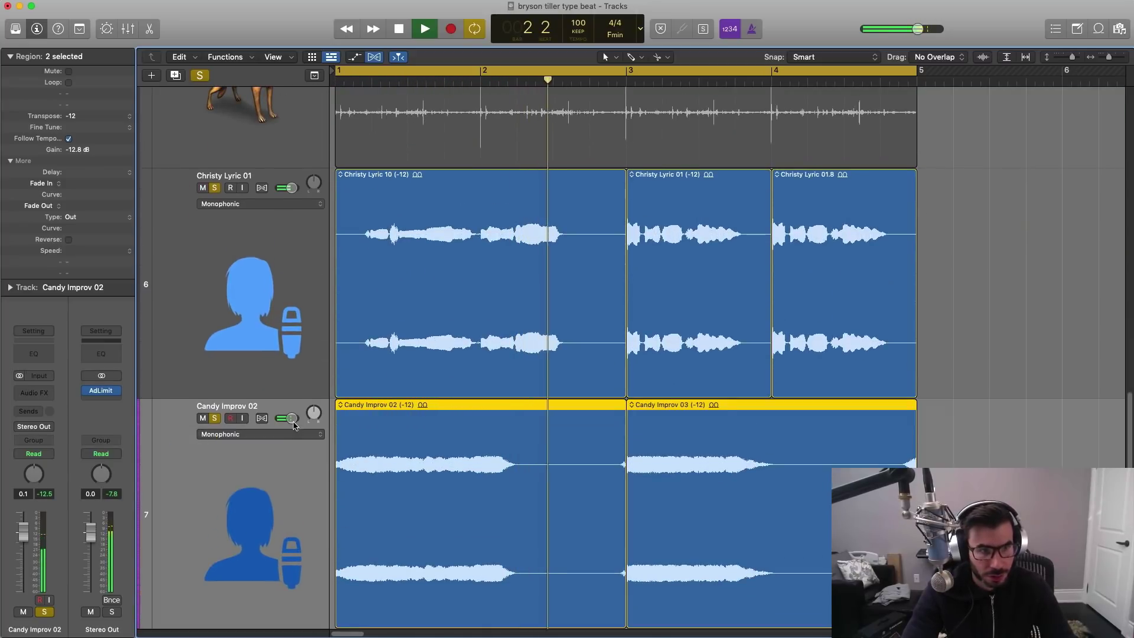
pyautogui.moveTo(32, 537); pyautogui.dragTo(26, 562)
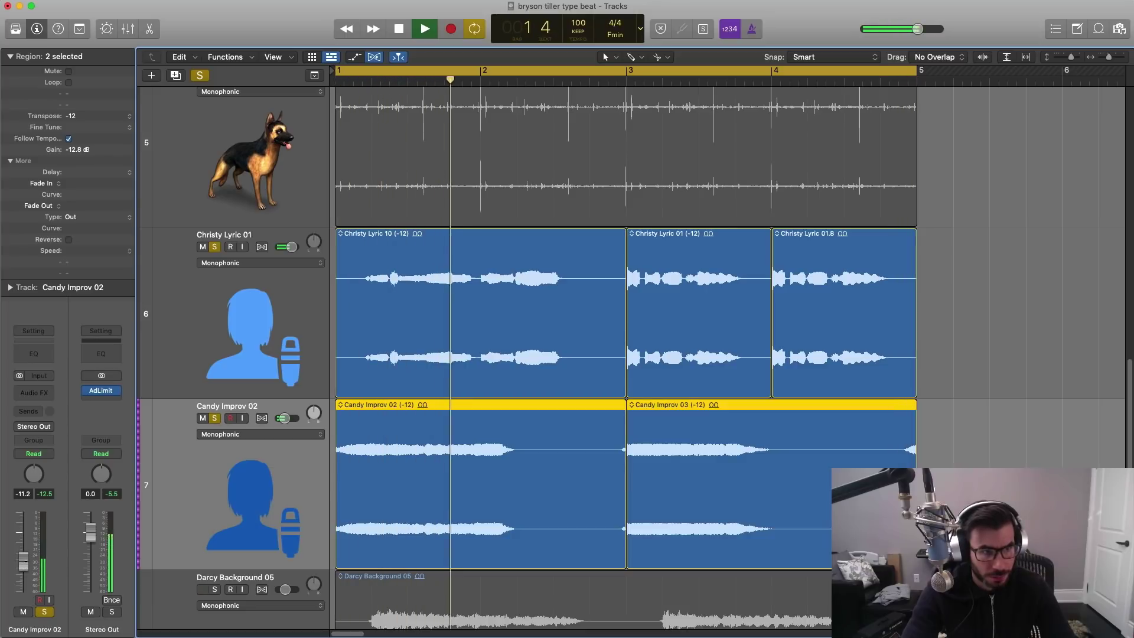
pyautogui.press('super+Up')
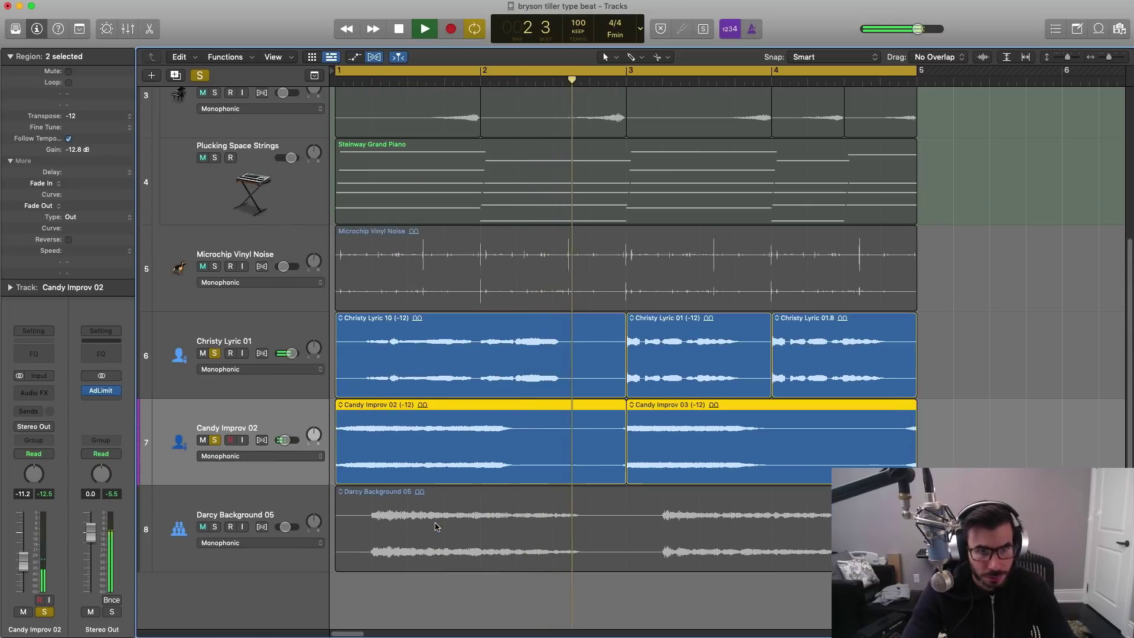
pyautogui.press('space')
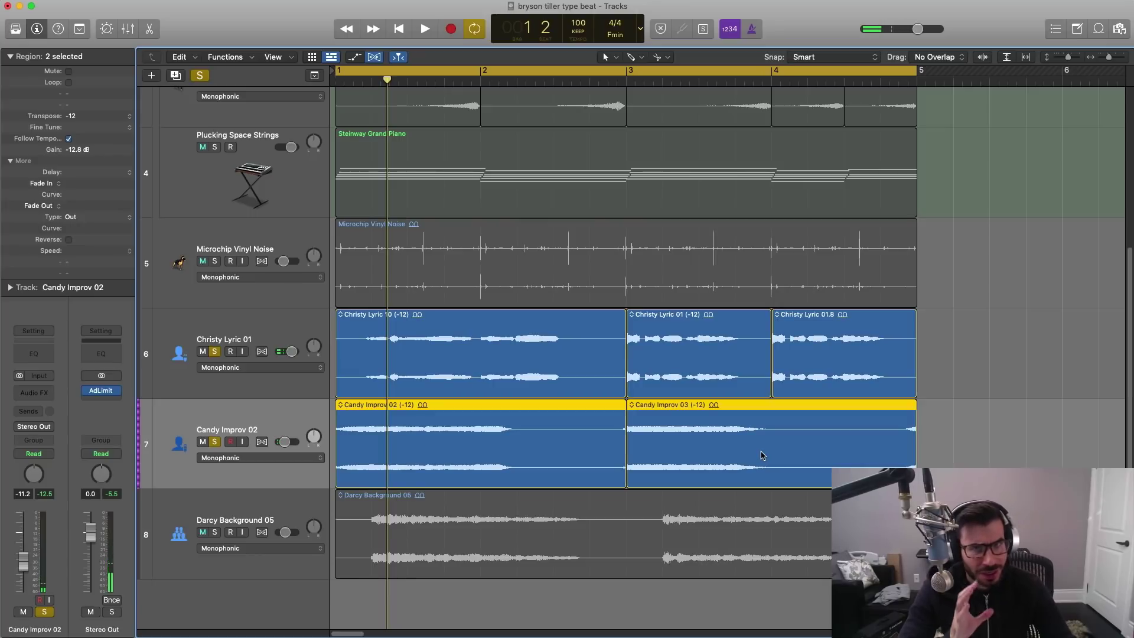
# Step: Bounce all five Christy Lyric and Candy Improv regions in place to one new track, muting the source regions
pyautogui.moveTo(962, 470); pyautogui.dragTo(366, 351)
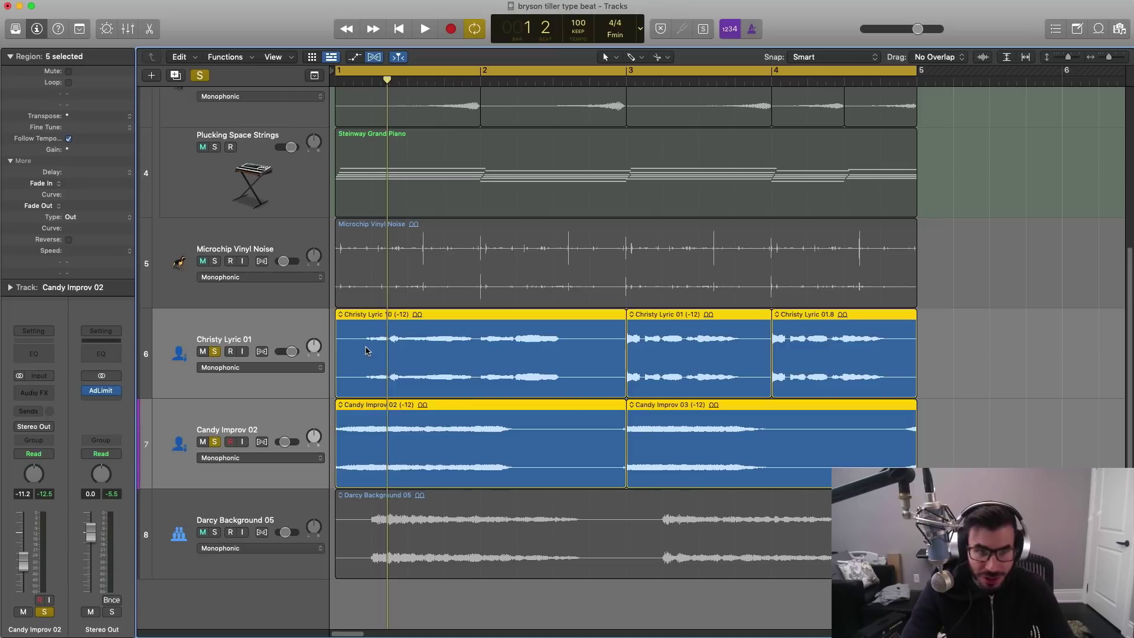
pyautogui.hotkey('ctrl', 'b')
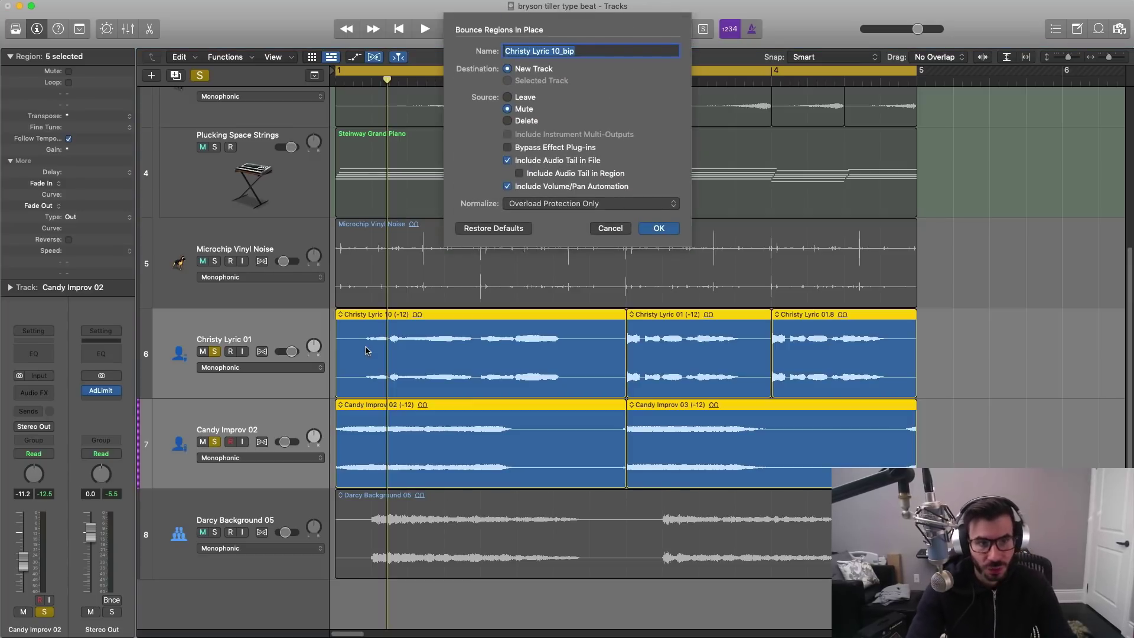
pyautogui.press('Return')
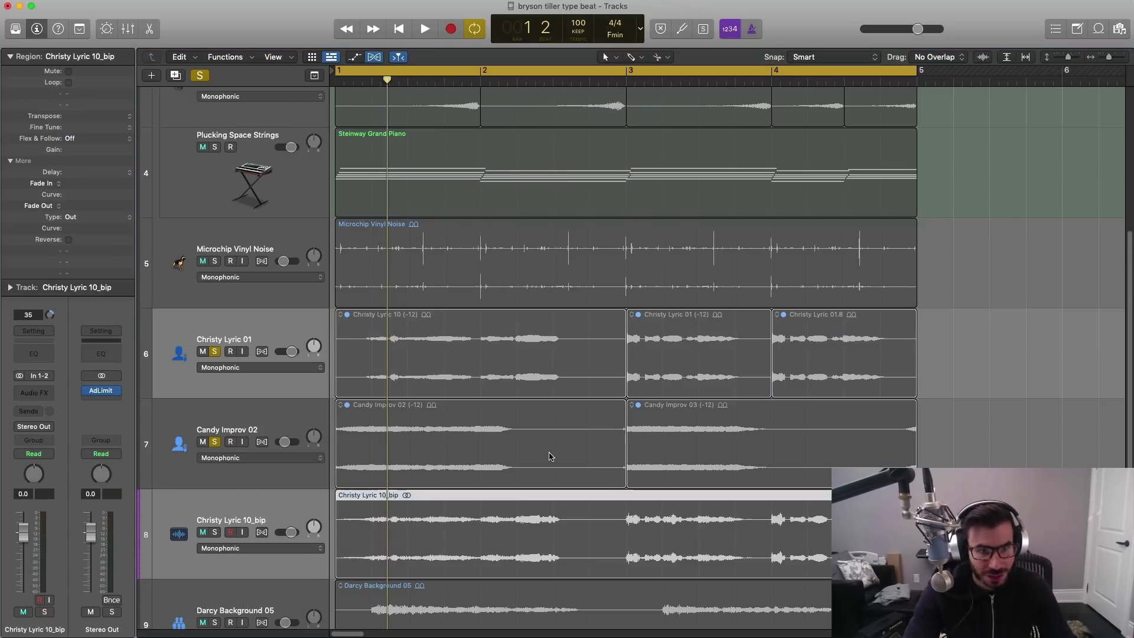
pyautogui.press('z')
pyautogui.press('z')
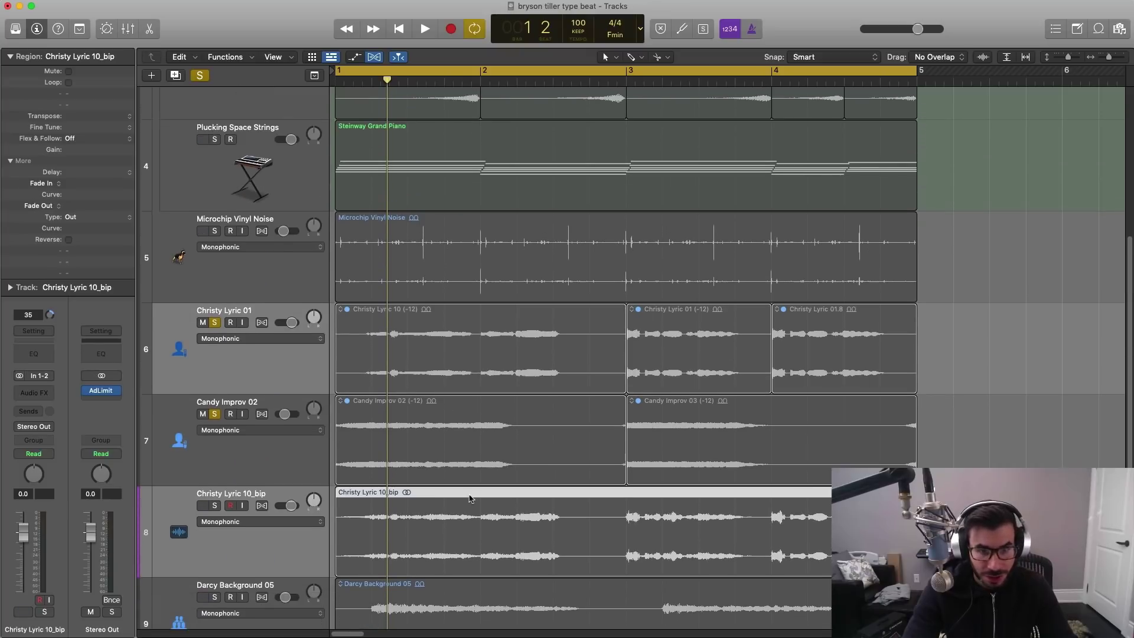
# Step: Solo the bounced Christy Lyric 10_bip track, listen to it and place the playhead at bar 2
pyautogui.click(215, 505)
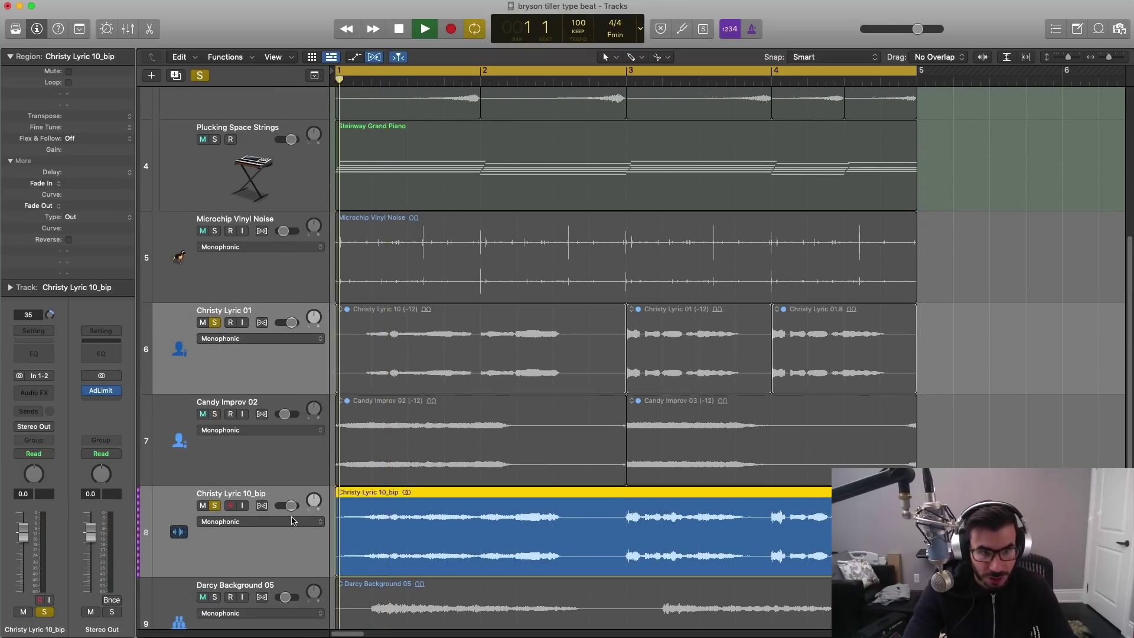
pyautogui.press('super+Down')
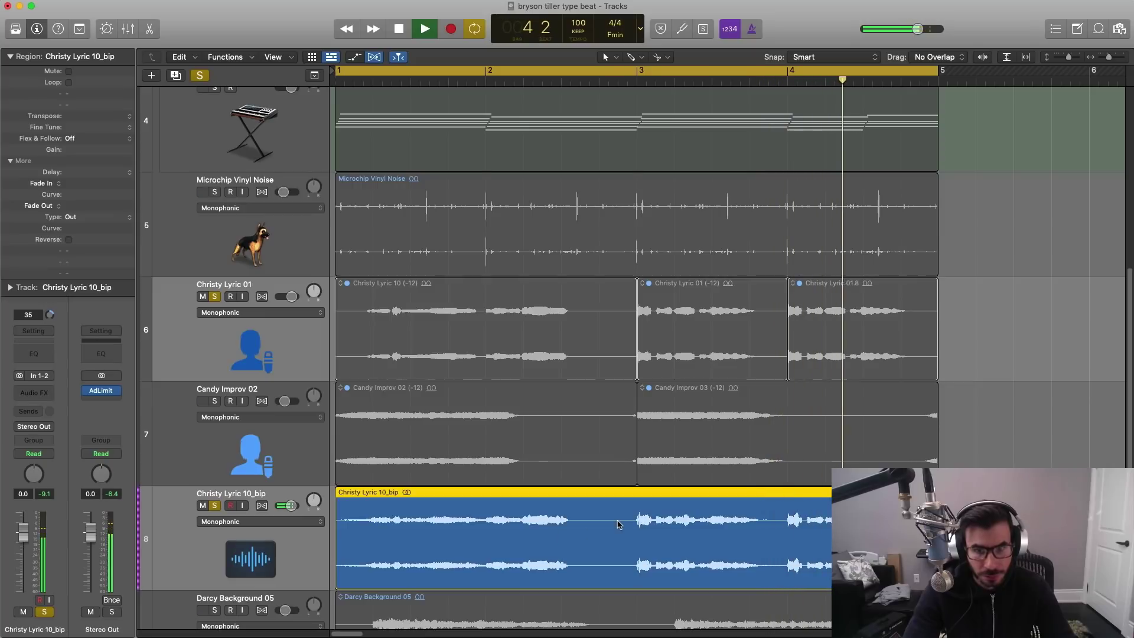
pyautogui.press('space')
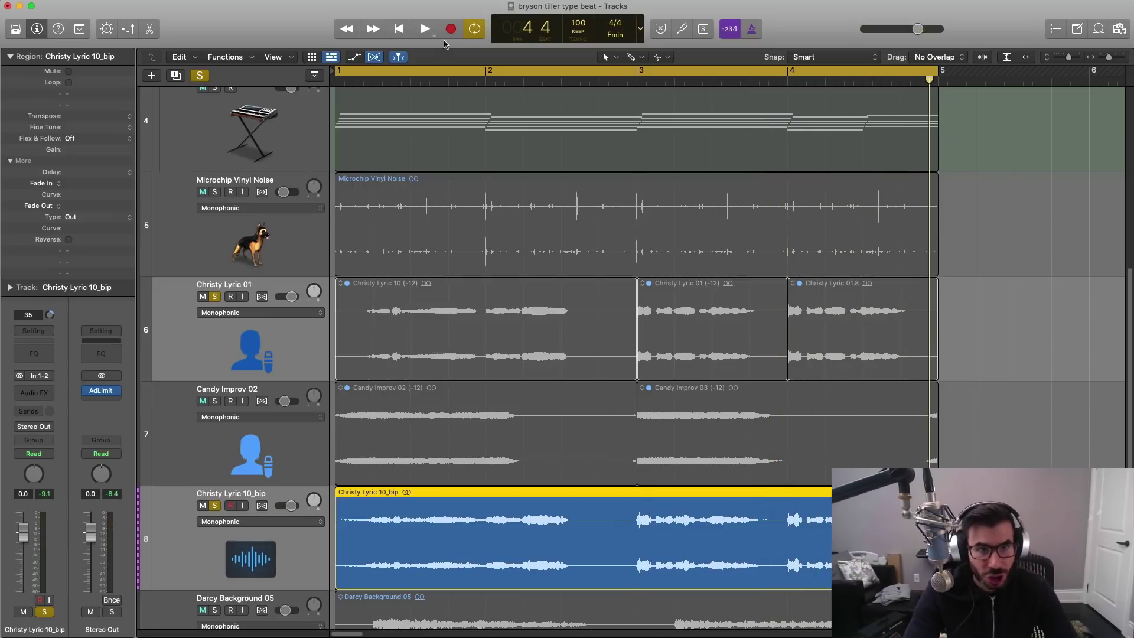
pyautogui.click(486, 81)
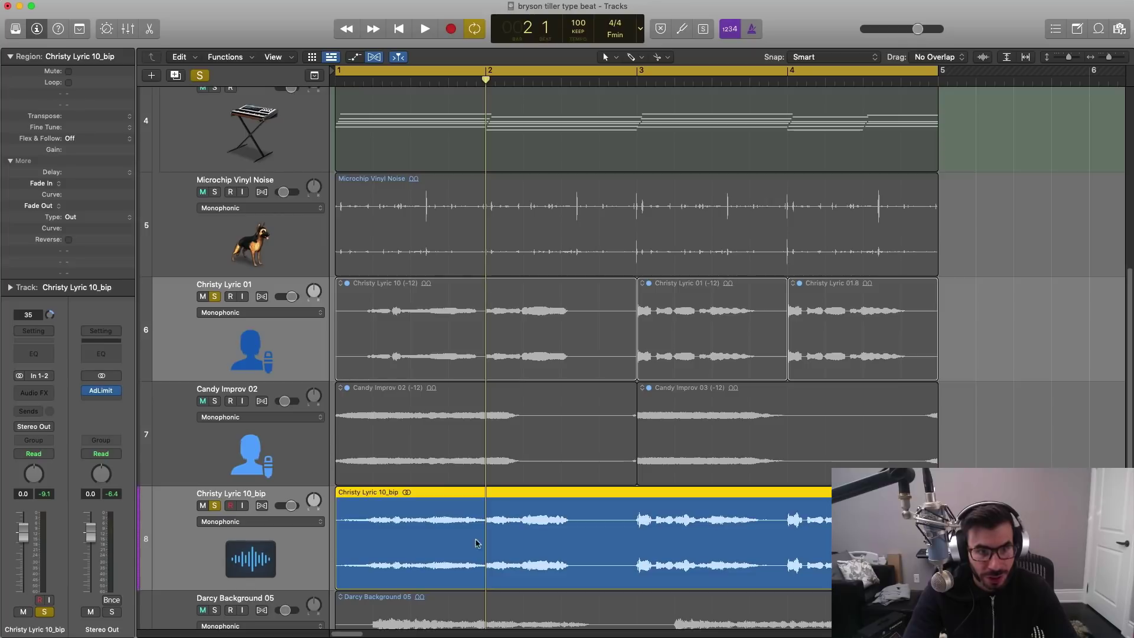
# Step: Split the Christy Lyric 10_bip region at bars 2, 3 and 4
pyautogui.press('super+t')
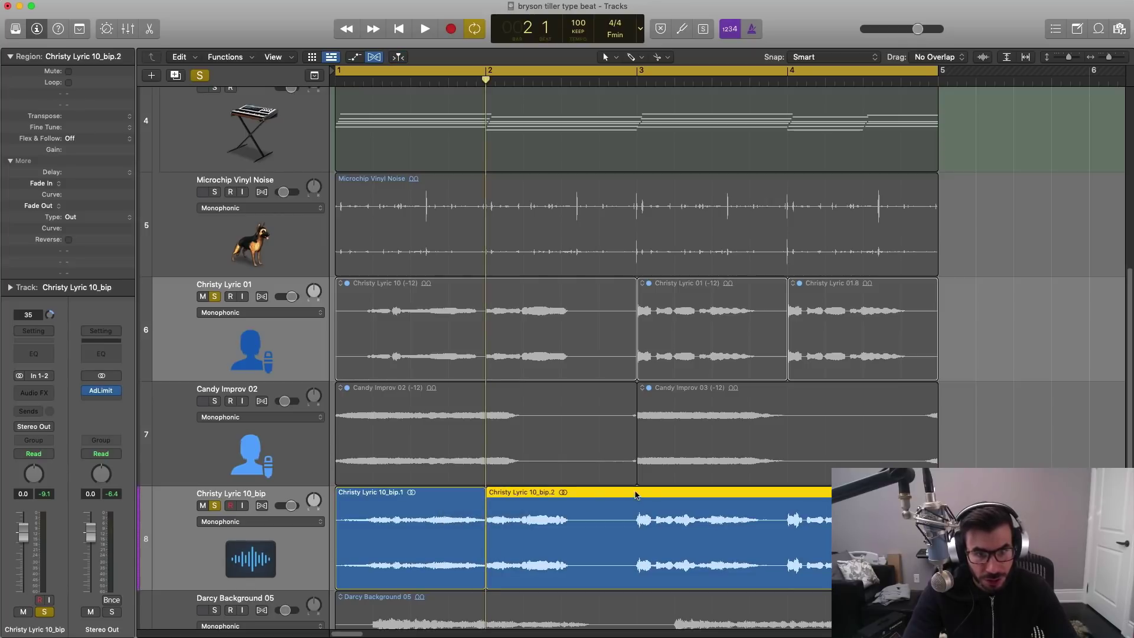
pyautogui.click(637, 495)
pyautogui.click(788, 495)
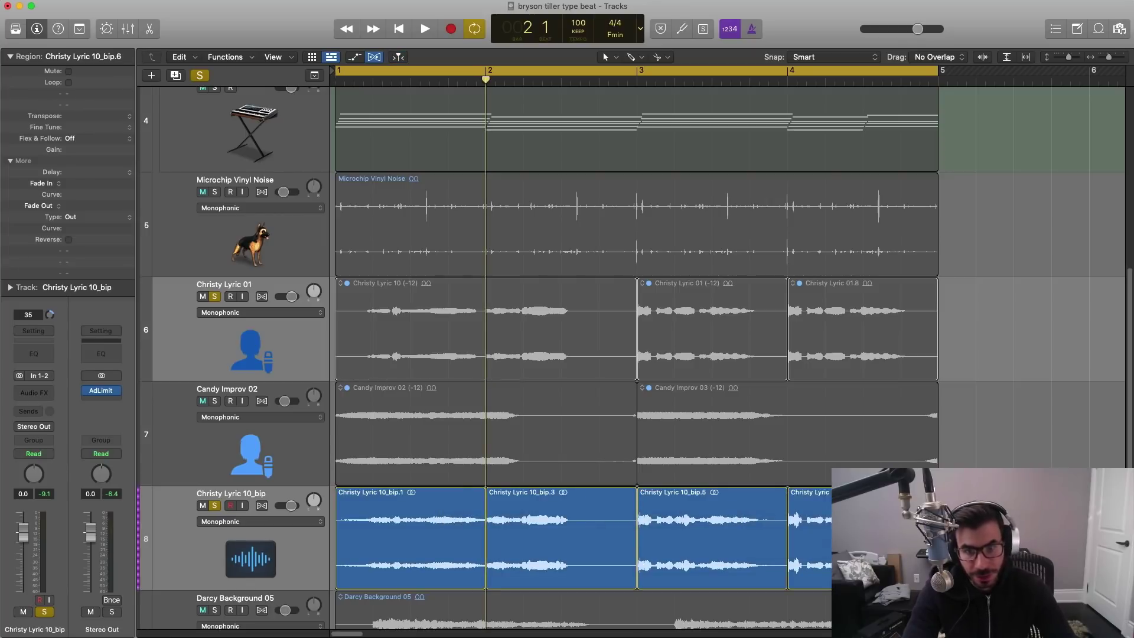
# Step: Reverse all four one-bar pieces of the Christy Lyric 10_bip track and play them back
pyautogui.hotkey('shift', 's')
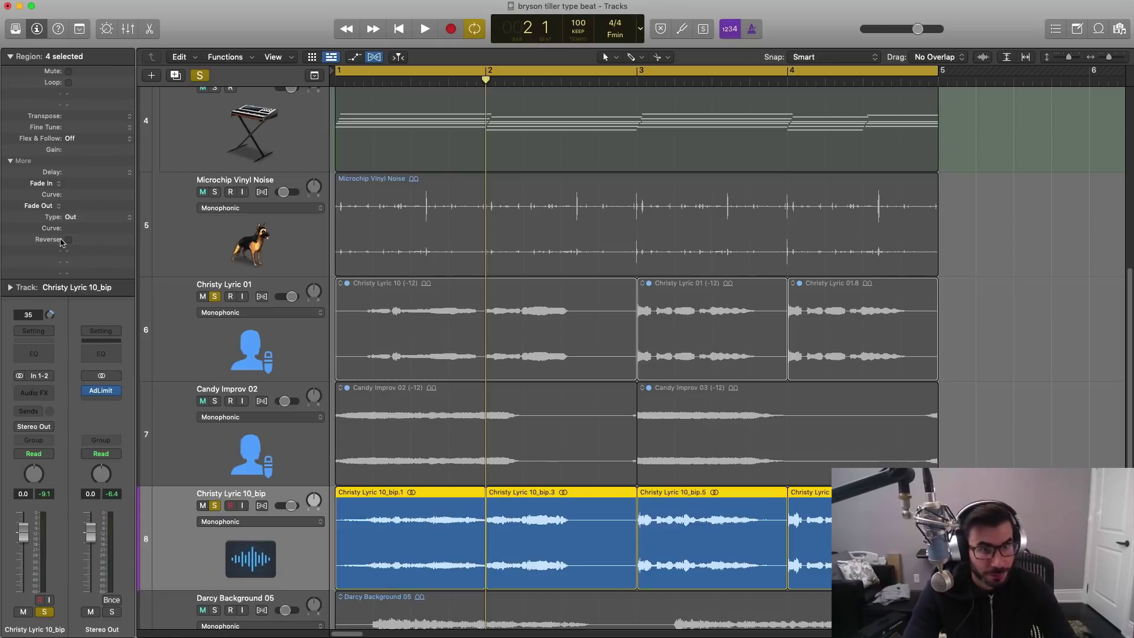
pyautogui.press('space')
pyautogui.click(69, 240)
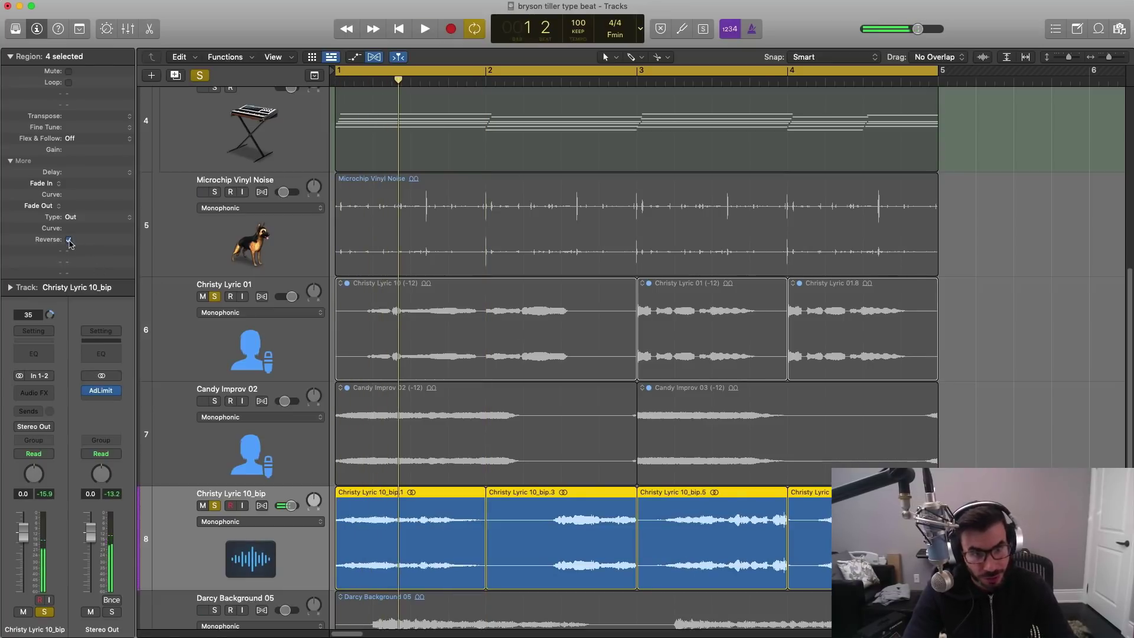
pyautogui.press('space')
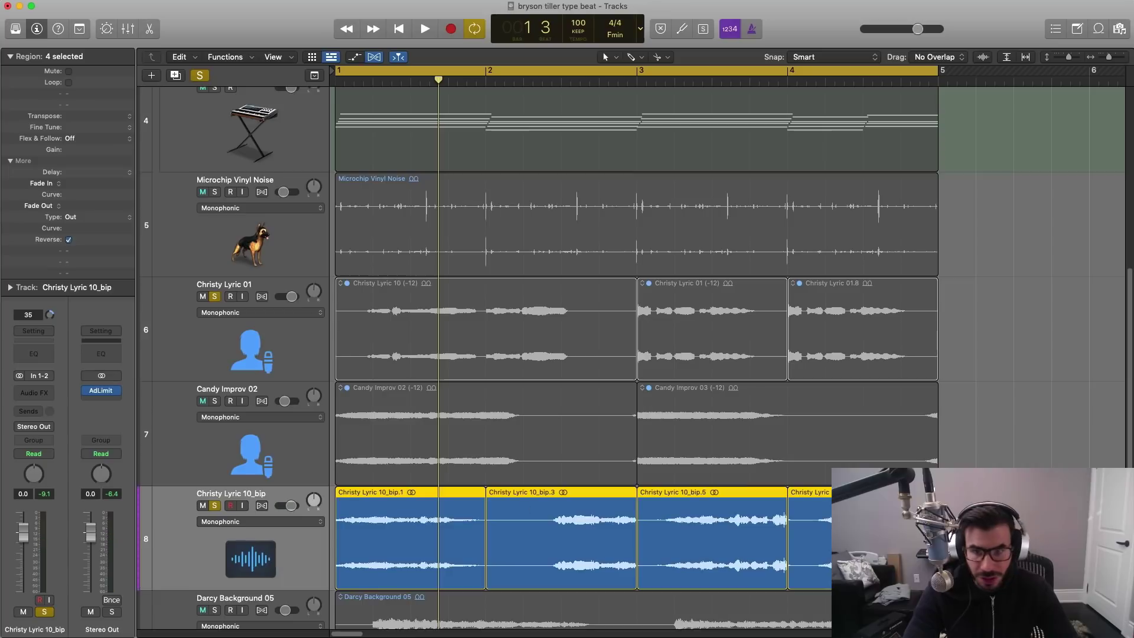
# Step: Try swapping the first two reversed vocal pieces, with bip.3 at bar 1 and bip.1 at bar 2, and play the loop
pyautogui.click(497, 534)
pyautogui.press('space')
pyautogui.click(397, 530)
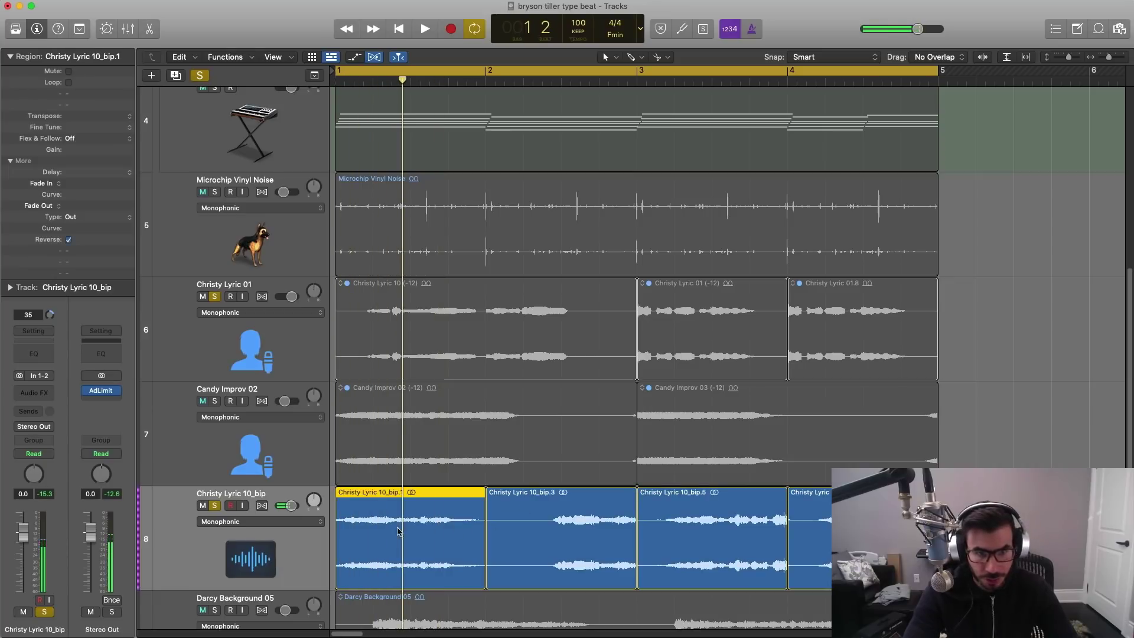
pyautogui.moveTo(407, 527); pyautogui.dragTo(906, 527)
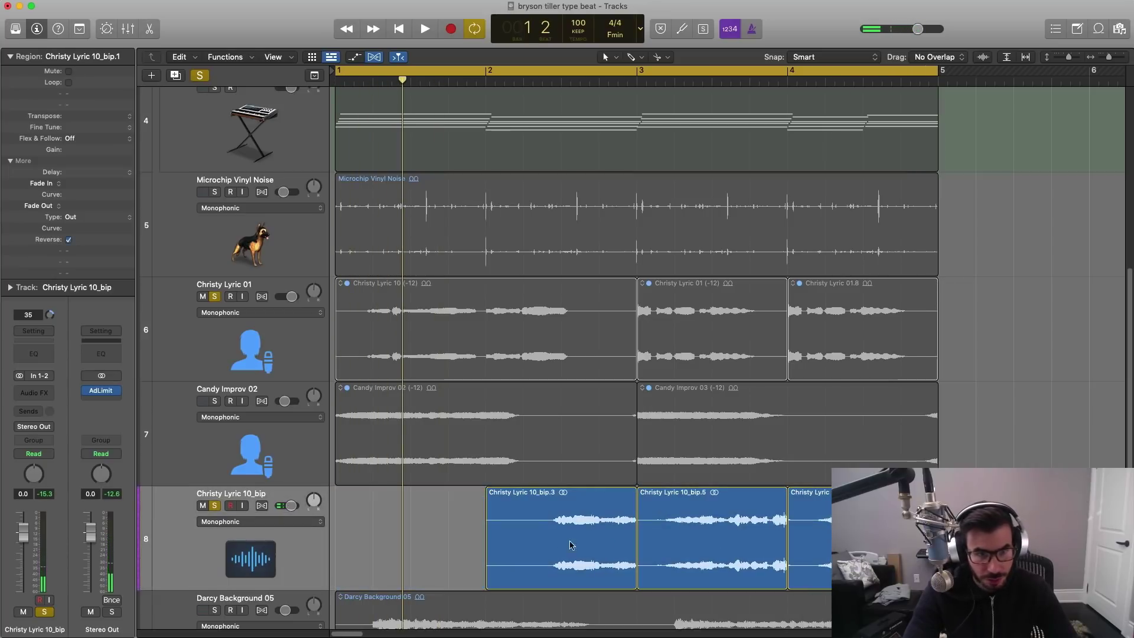
pyautogui.moveTo(553, 537); pyautogui.dragTo(357, 536)
pyautogui.press('space')
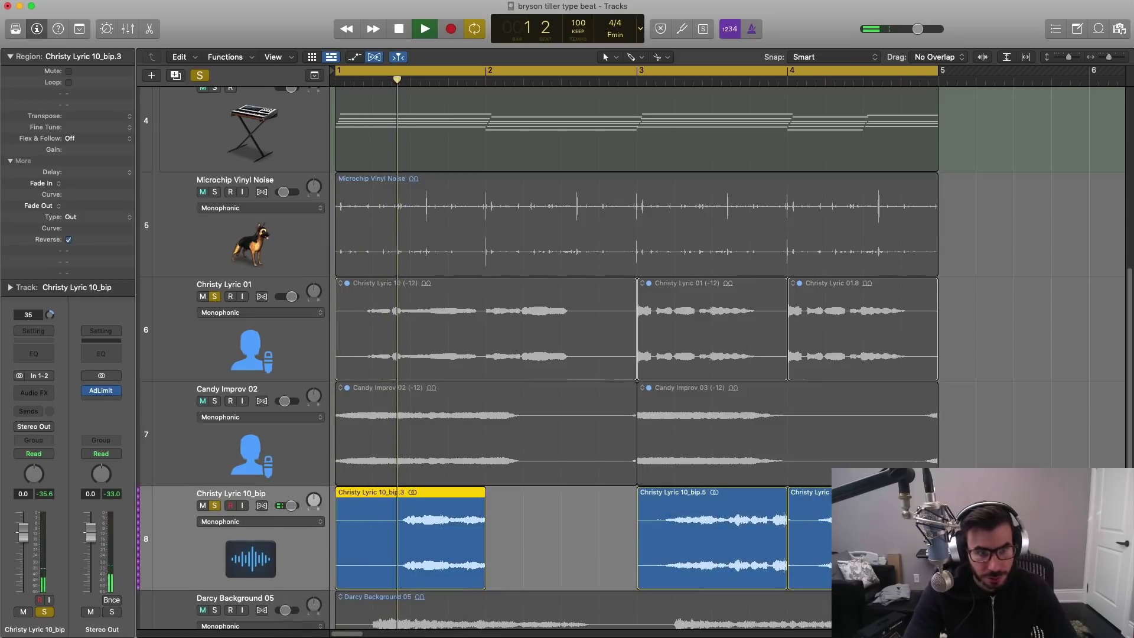
pyautogui.moveTo(1050, 545); pyautogui.dragTo(597, 546)
pyautogui.press('space')
pyautogui.press('space')
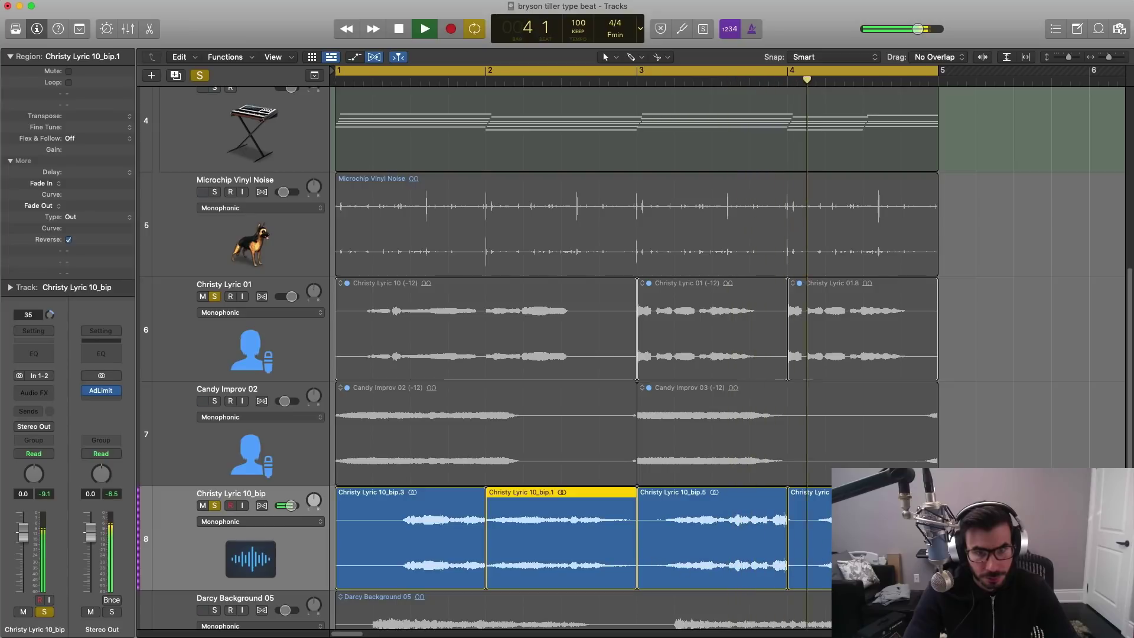
# Step: Try turning off Reverse for the vocal piece at bar 4 and play the loop from the start
pyautogui.press('space')
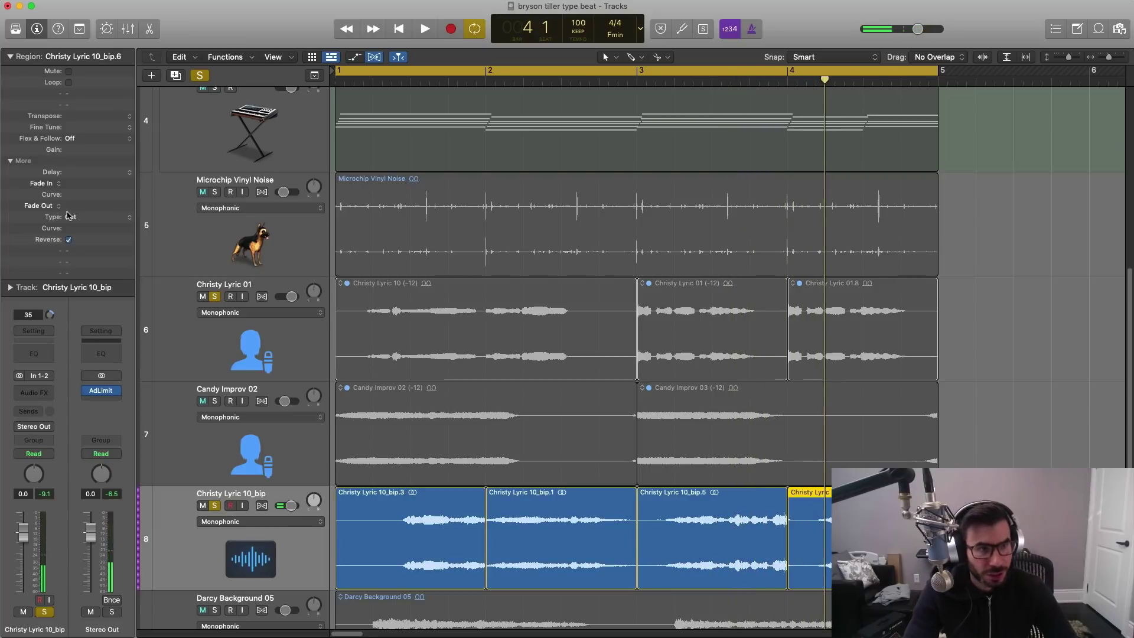
pyautogui.click(68, 240)
pyautogui.press('space')
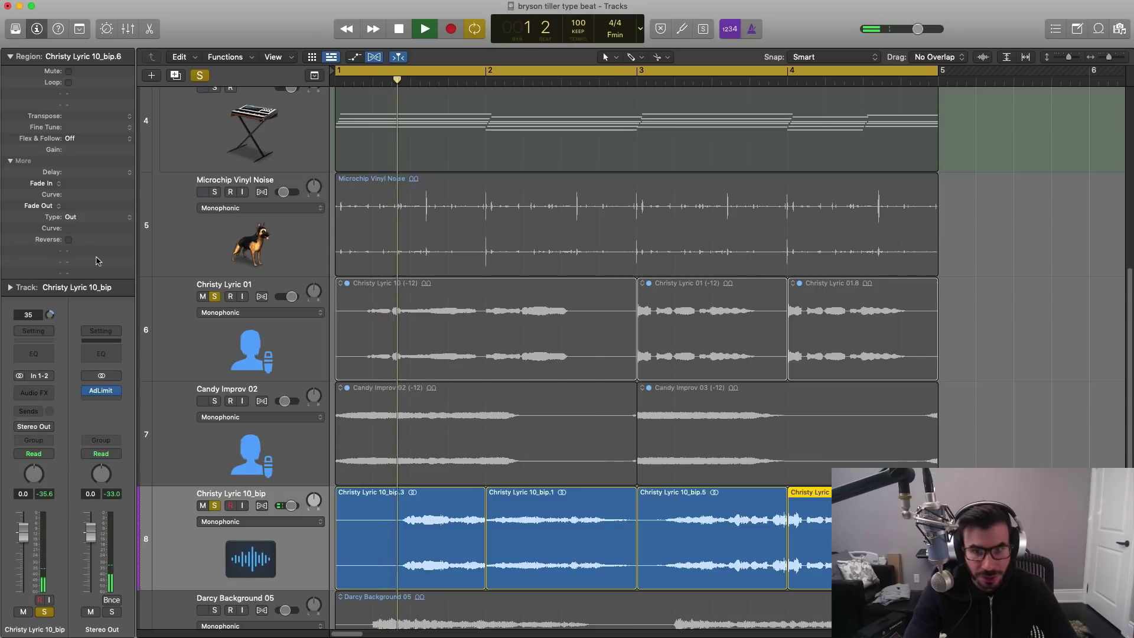
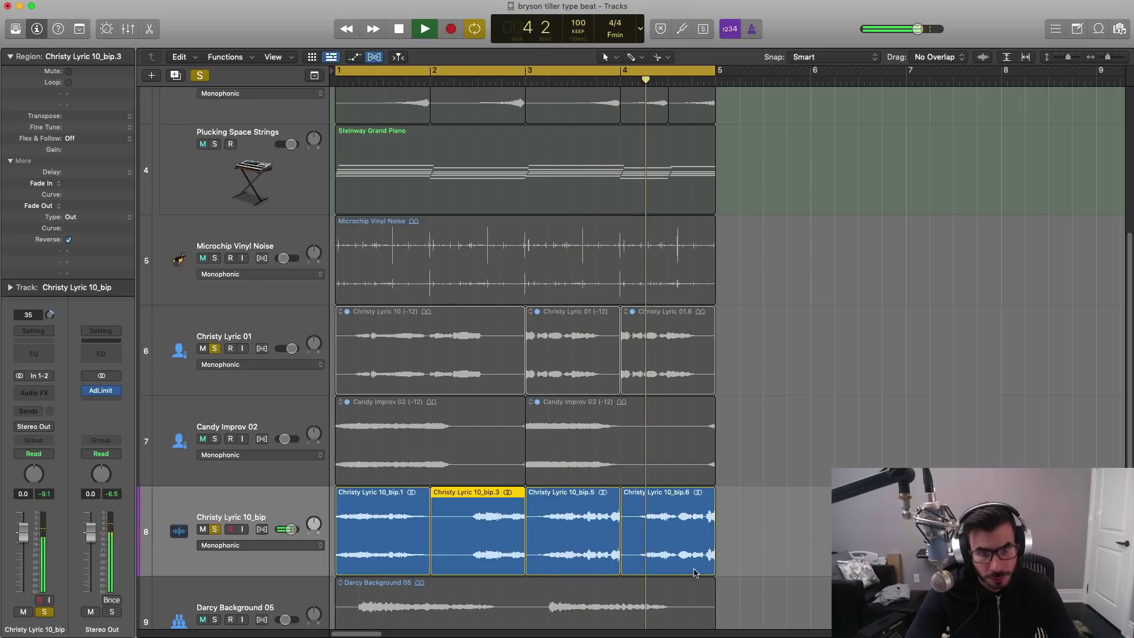
# Step: Move vocal piece bip.5 out to bar 6, shift bip.6 to bar 3, and copy bip.1 to bar 4
pyautogui.click(580, 533)
pyautogui.press('space')
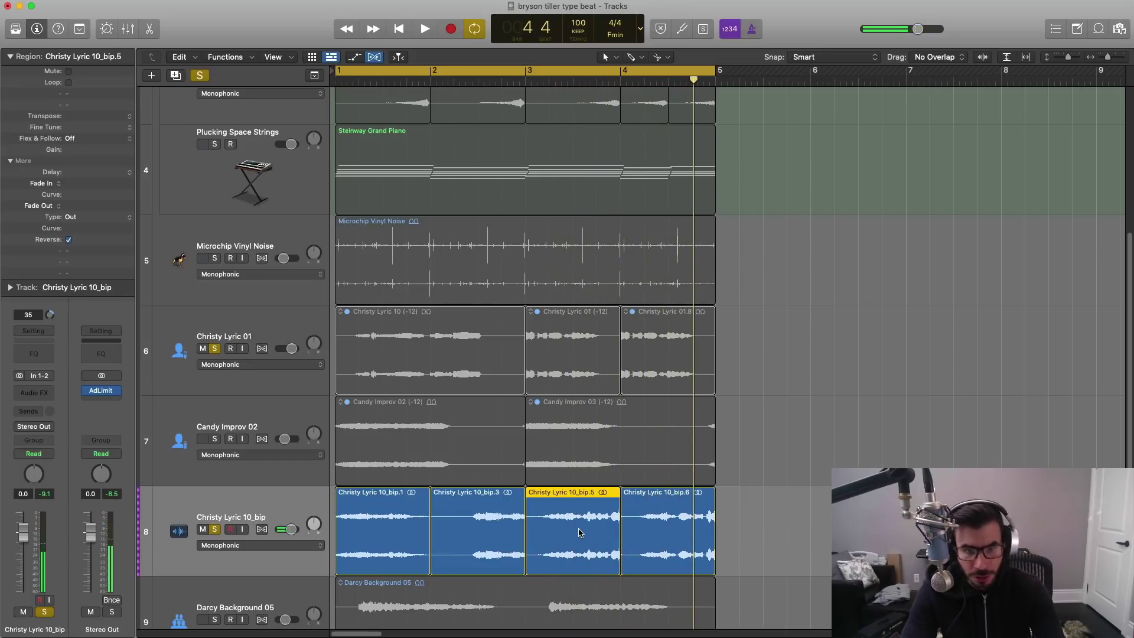
pyautogui.moveTo(580, 533); pyautogui.dragTo(863, 533)
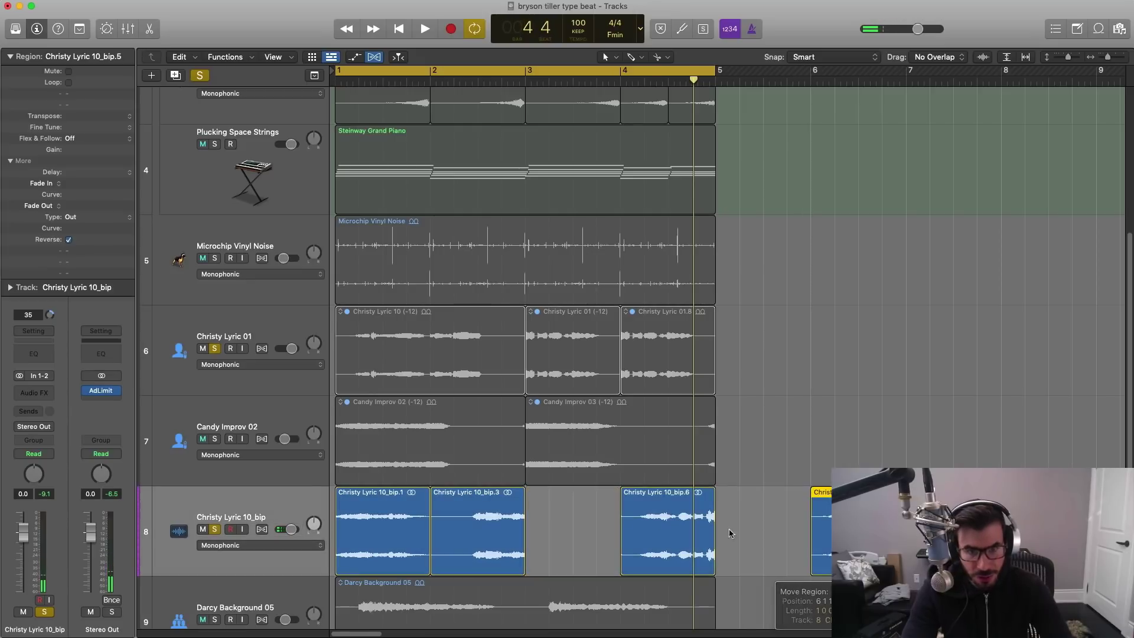
pyautogui.moveTo(650, 518); pyautogui.dragTo(555, 518)
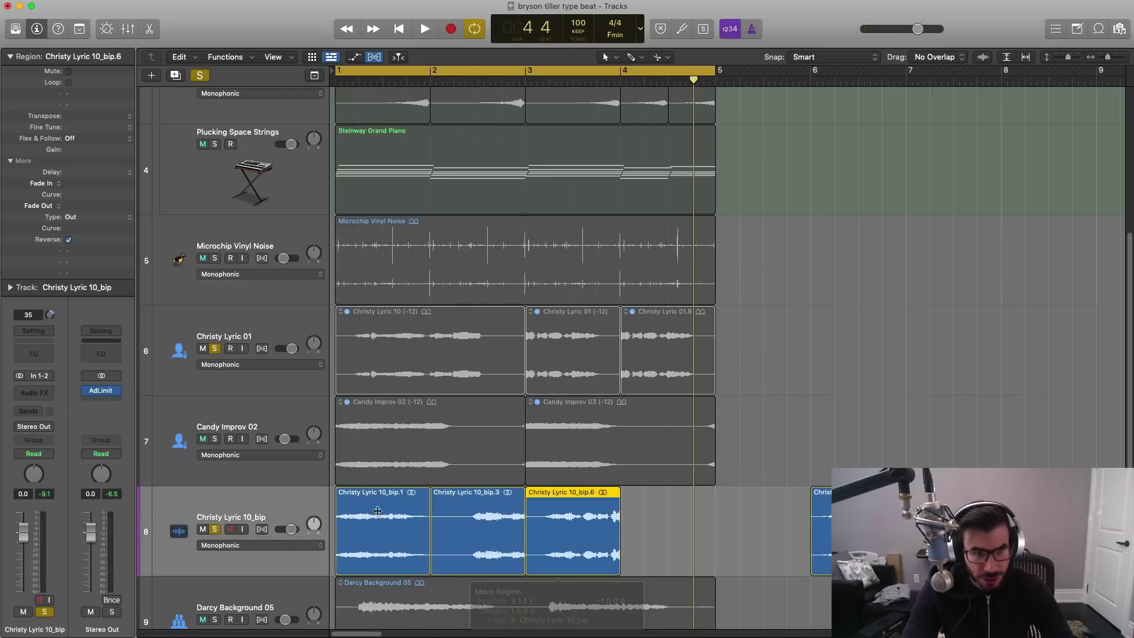
pyautogui.moveTo(370, 514); pyautogui.dragTo(653, 519)
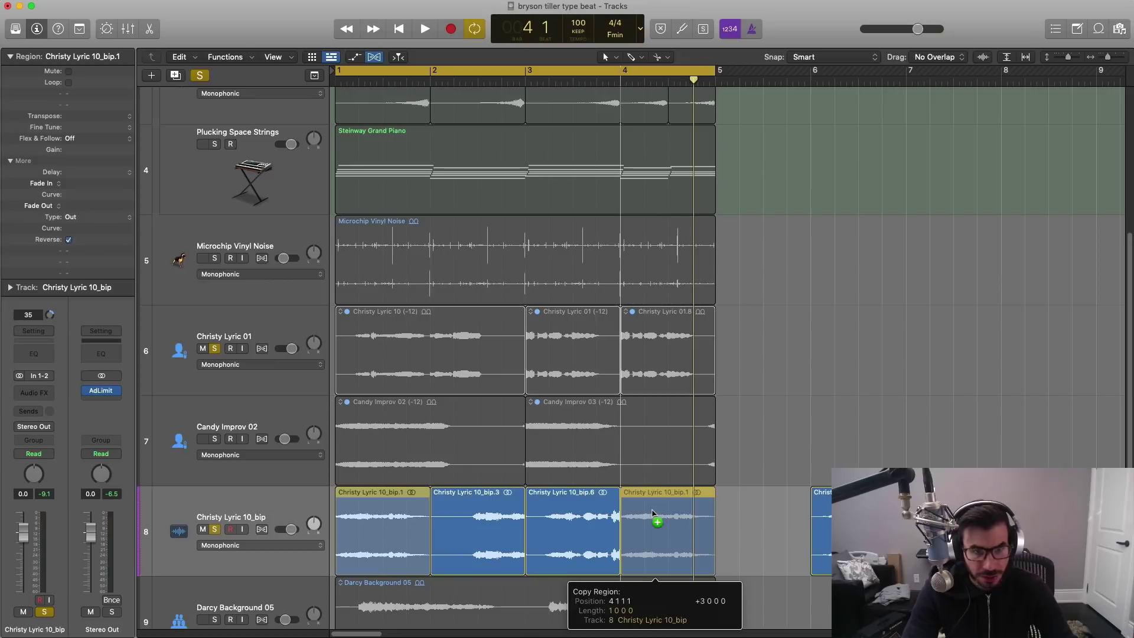
pyautogui.press('space')
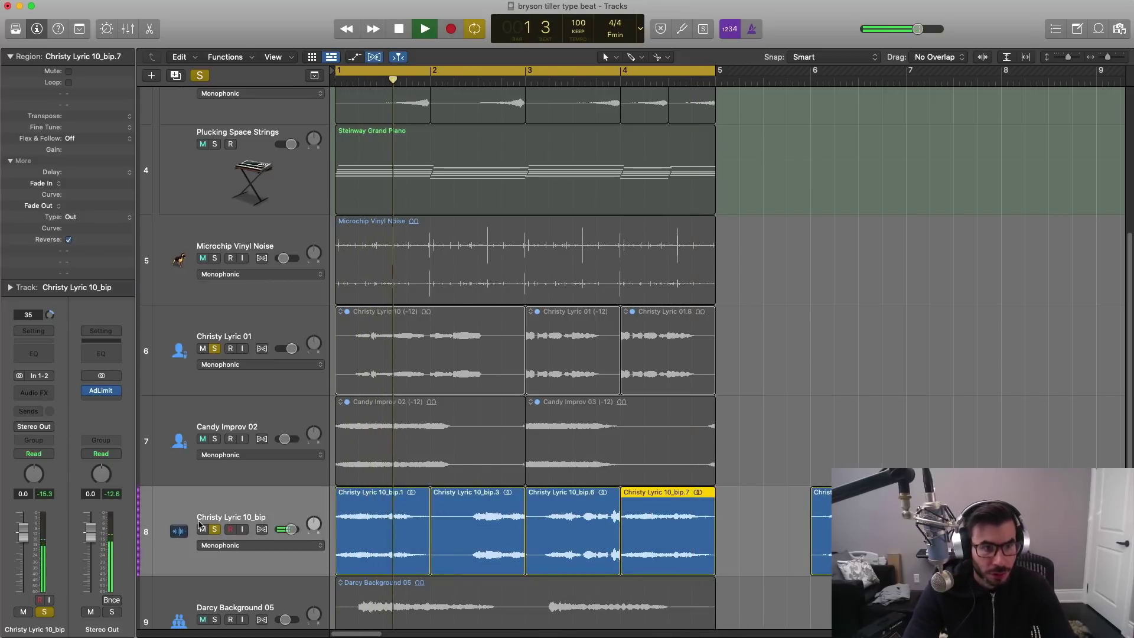
# Step: Turn off solo on all tracks and play the four-bar loop with the full arrangement
pyautogui.press('ctrl+alt+super+s')
pyautogui.press('super+Up')
pyautogui.press('super+Up')
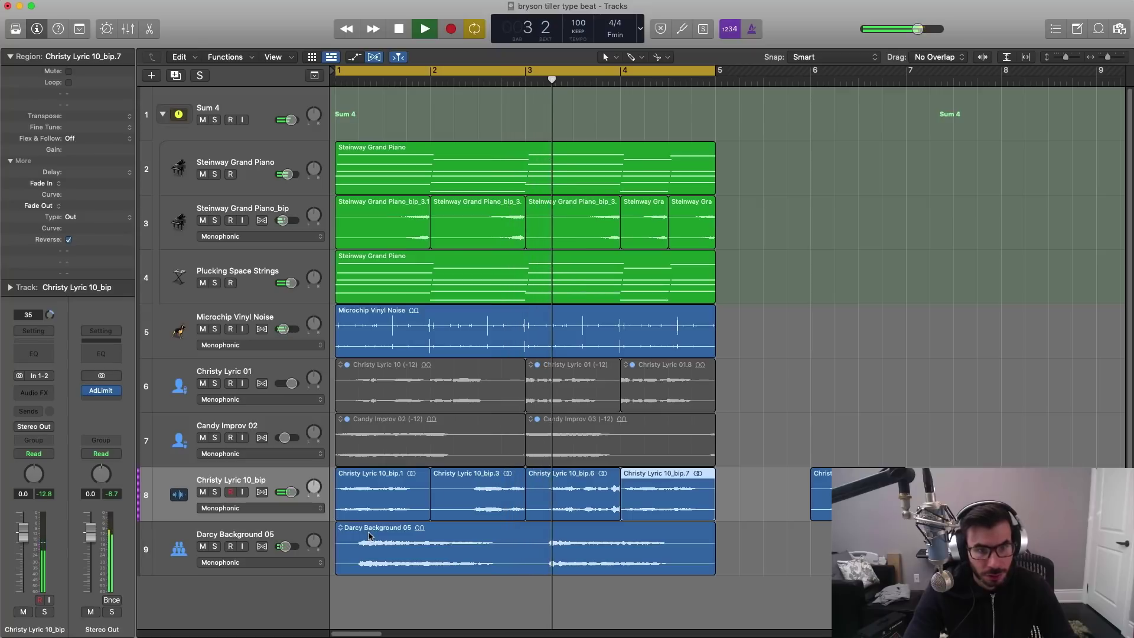
pyautogui.press('super+Up')
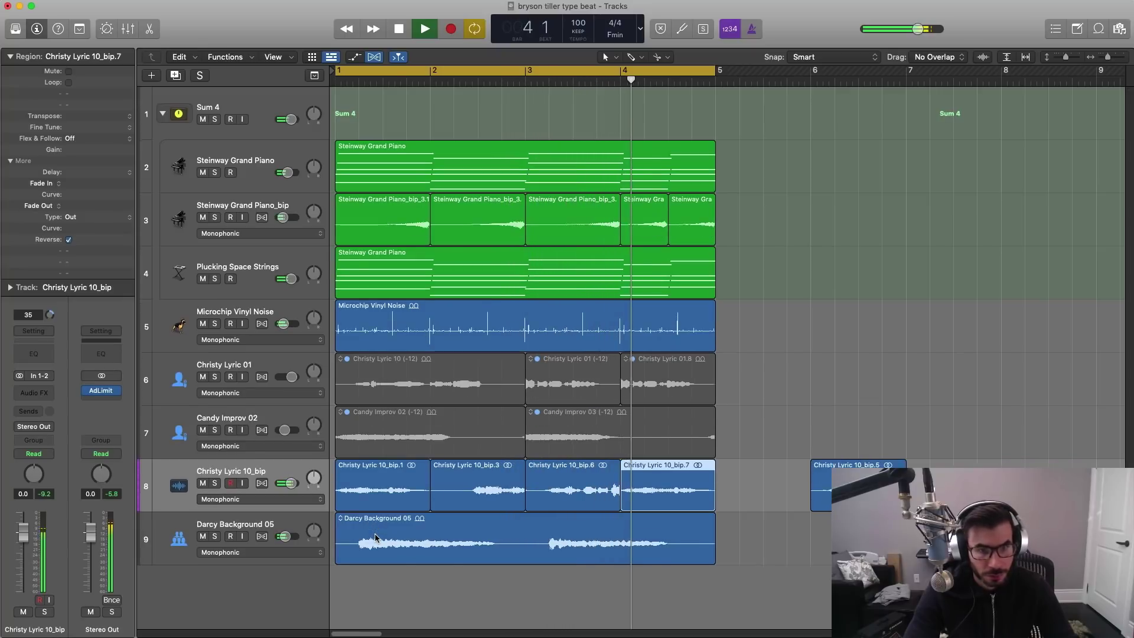
pyautogui.press('super+Up')
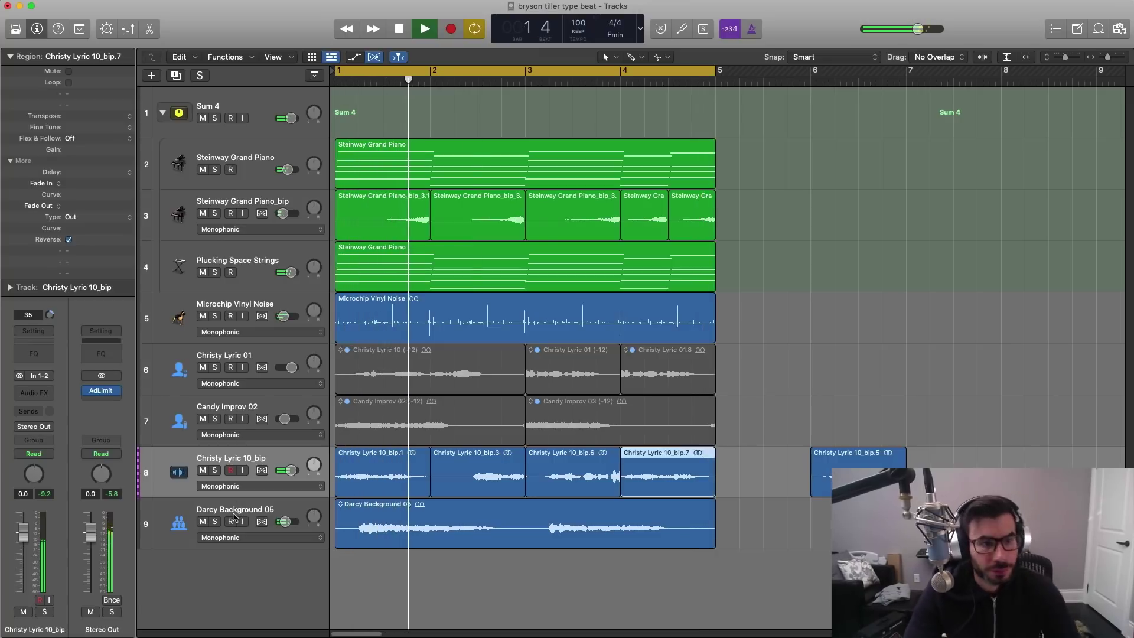
pyautogui.press('space')
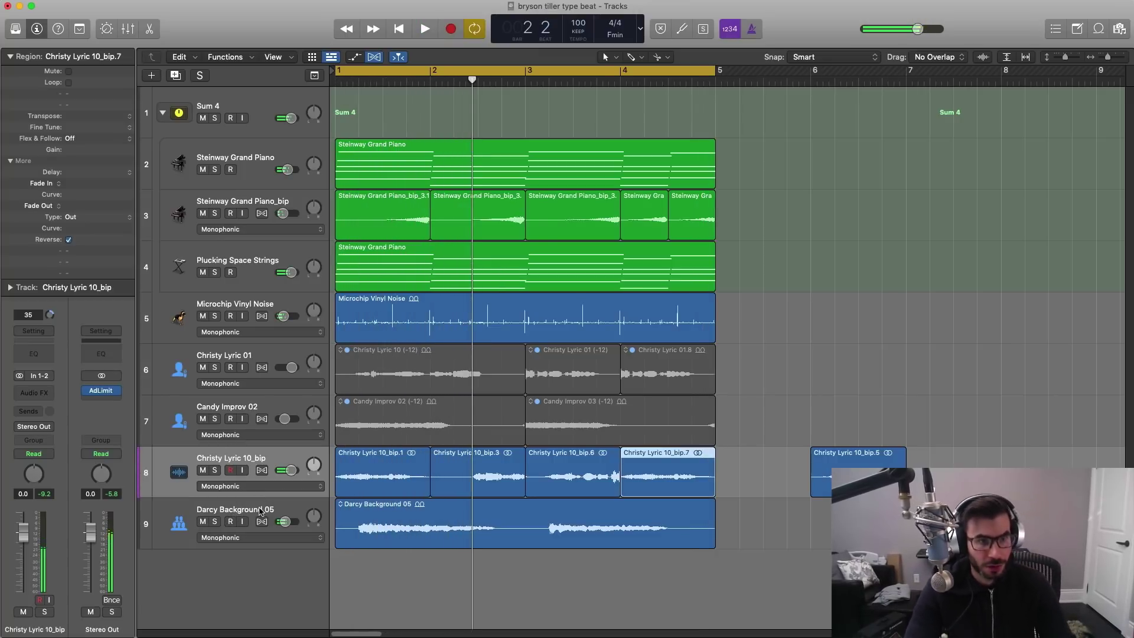
# Step: Group the four tracks from Christy Lyric 01 through Darcy Background 05 into a summing track stack
pyautogui.click(261, 511)
pyautogui.click(250, 360)
pyautogui.rightClick(251, 357)
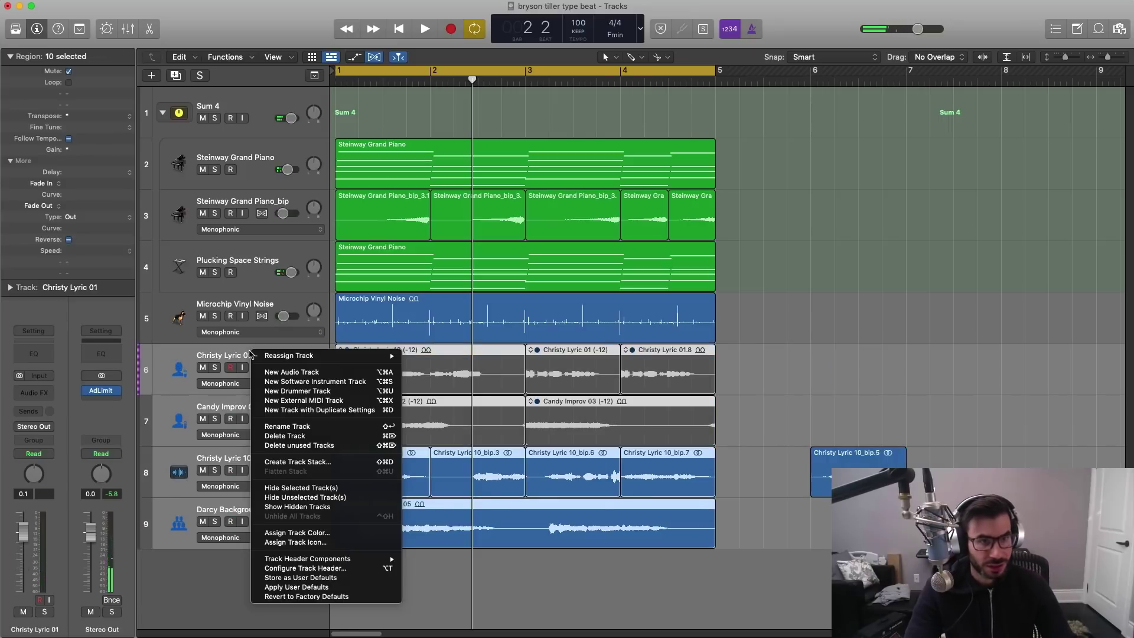
pyautogui.click(298, 462)
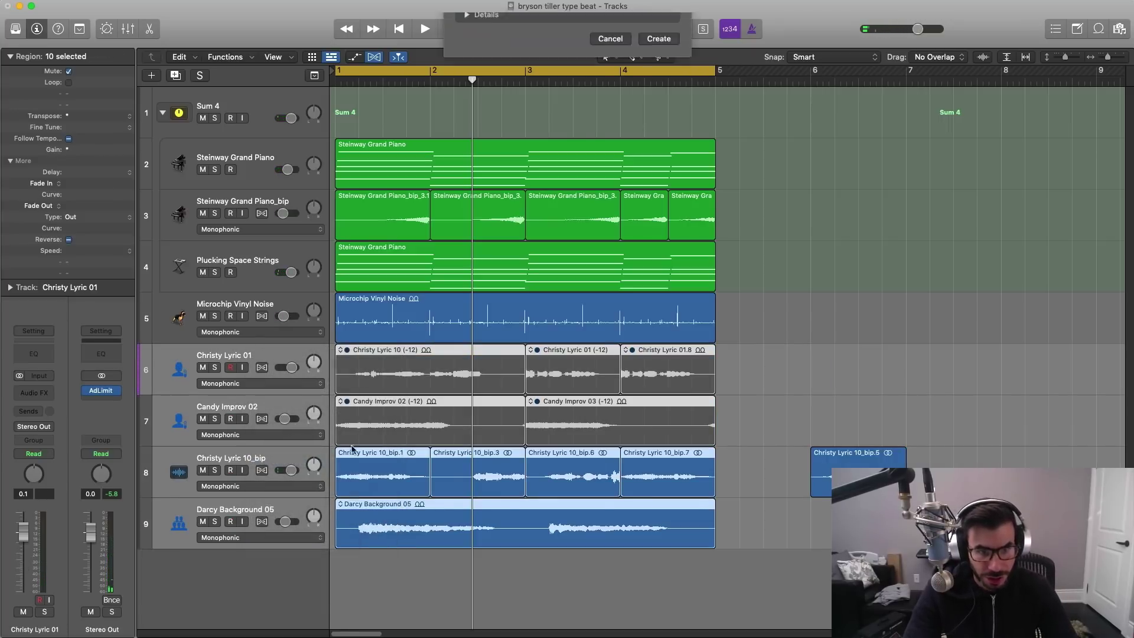
pyautogui.click(657, 101)
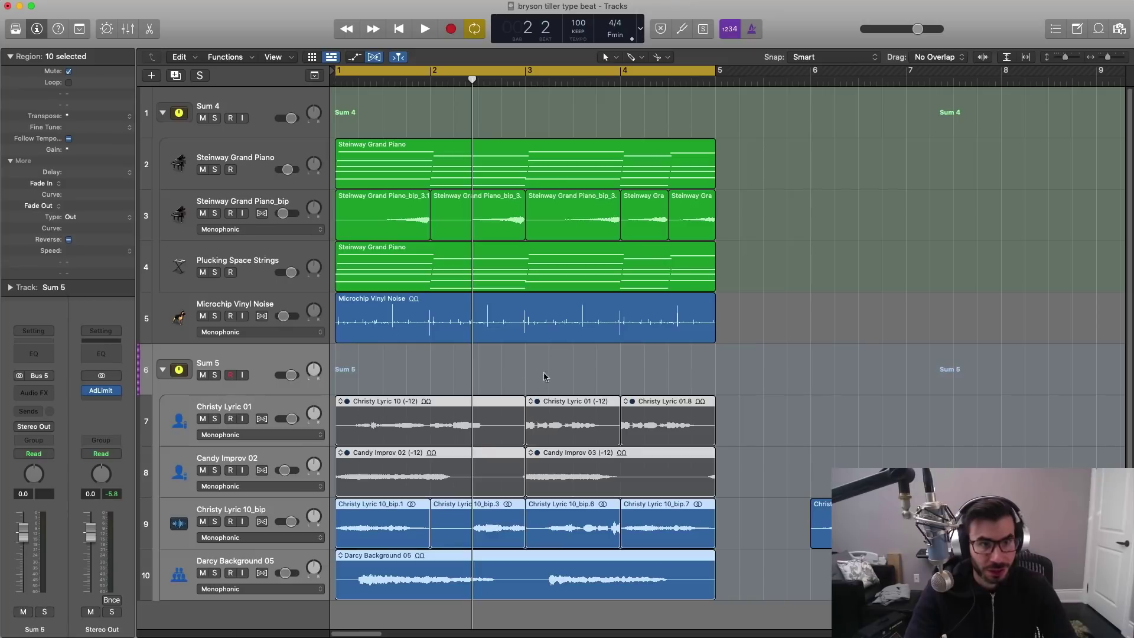
# Step: Insert the denise - Perfect Plate XL reverb on the vocal stack and set its mix to 100%
pyautogui.click(259, 351)
pyautogui.click(34, 392)
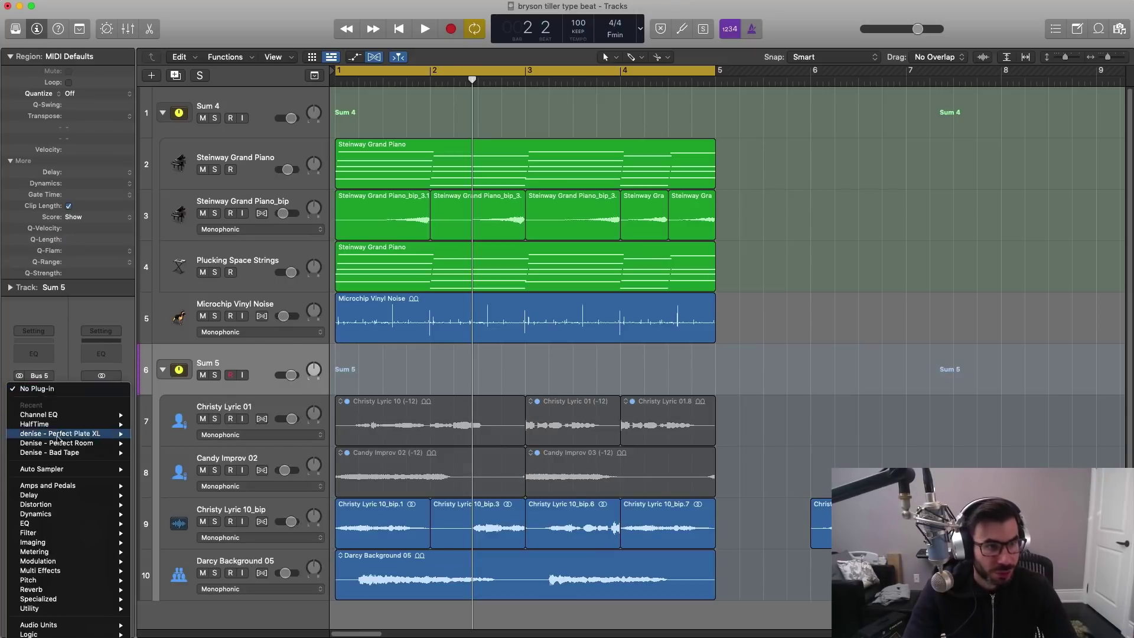
pyautogui.click(164, 435)
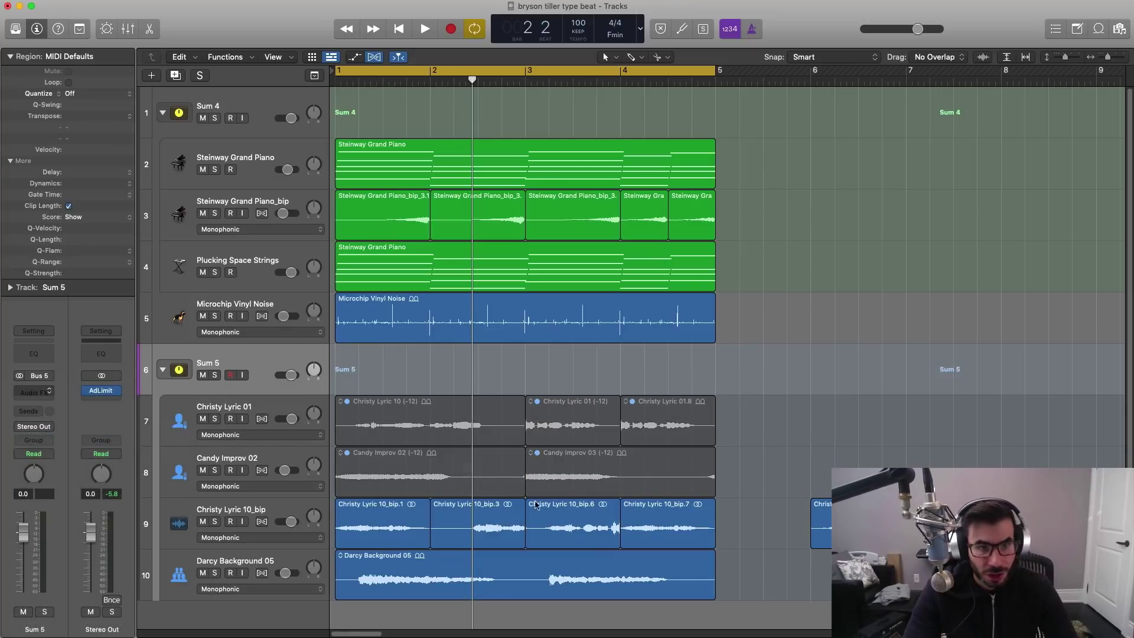
pyautogui.moveTo(600, 155); pyautogui.dragTo(507, 73)
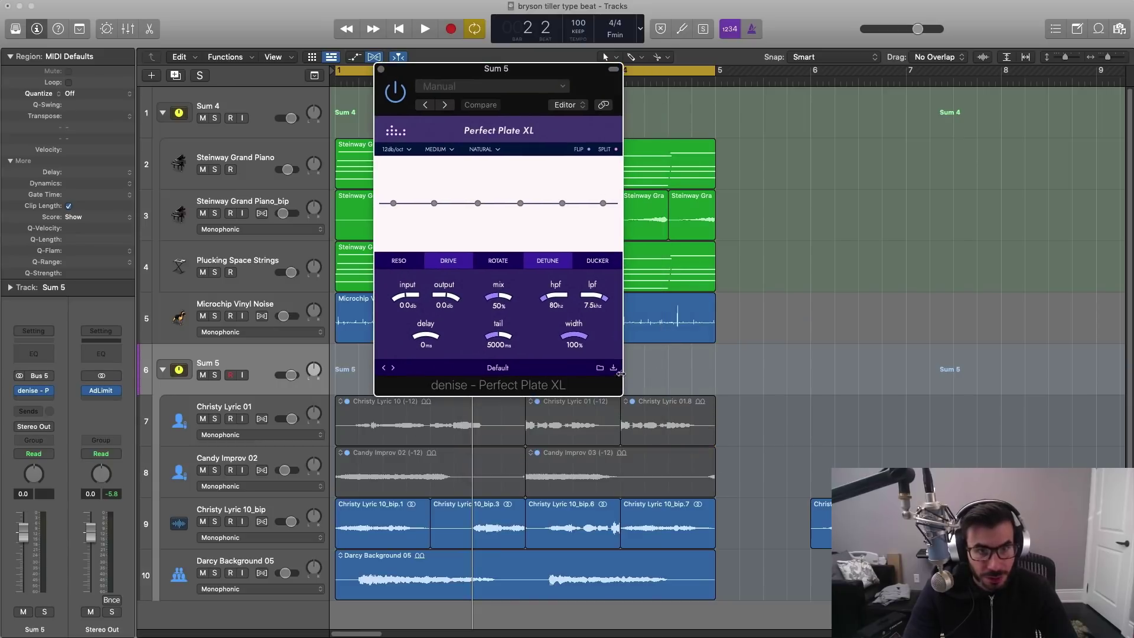
pyautogui.moveTo(618, 376); pyautogui.dragTo(757, 538)
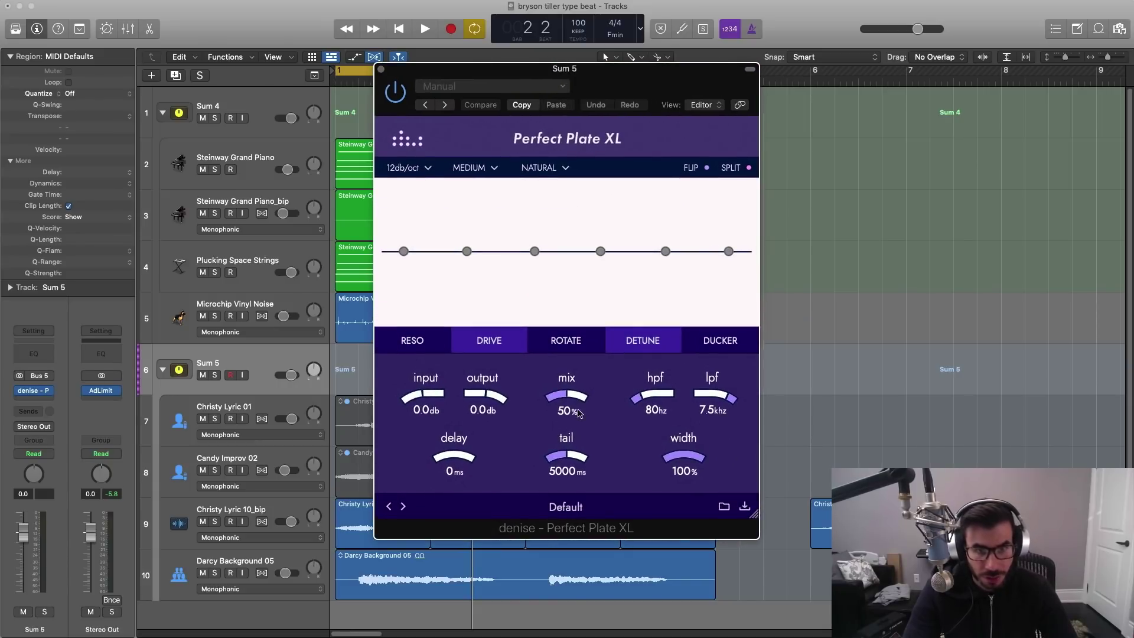
pyautogui.press('space')
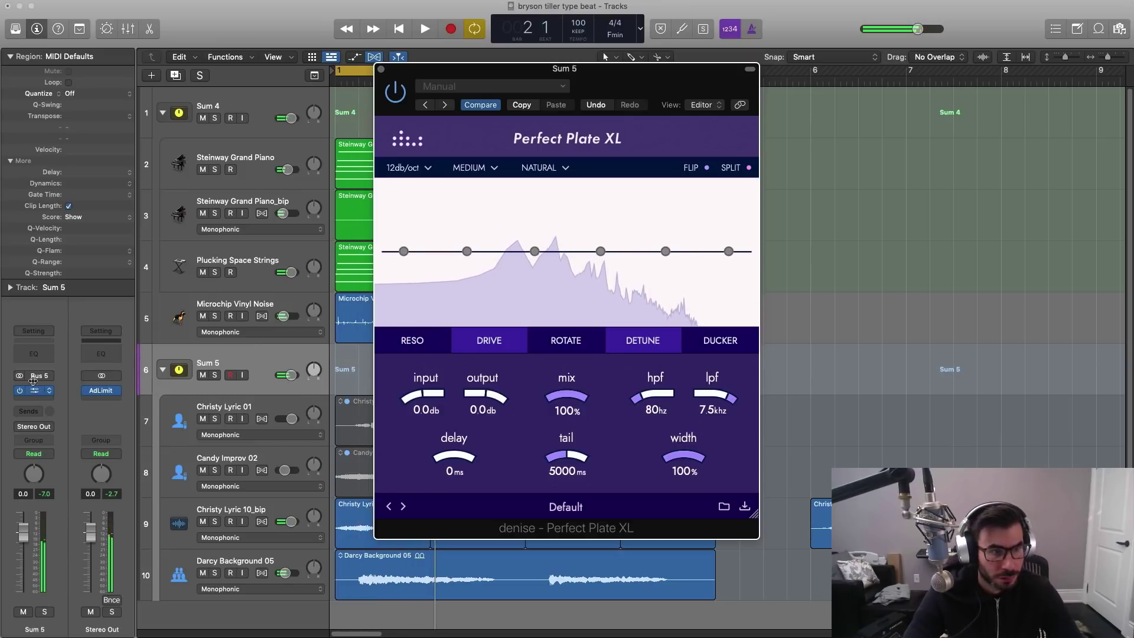
# Step: Add a Channel EQ to the vocal stack and place it before the Perfect Plate XL reverb
pyautogui.click(42, 401)
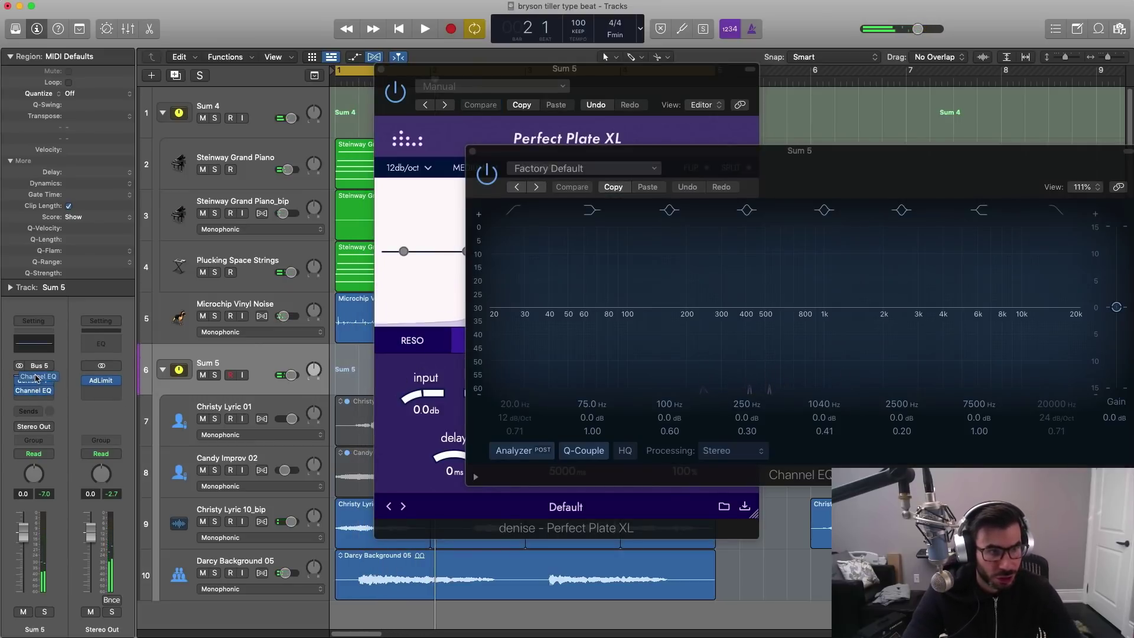
pyautogui.moveTo(36, 378); pyautogui.dragTo(34, 371)
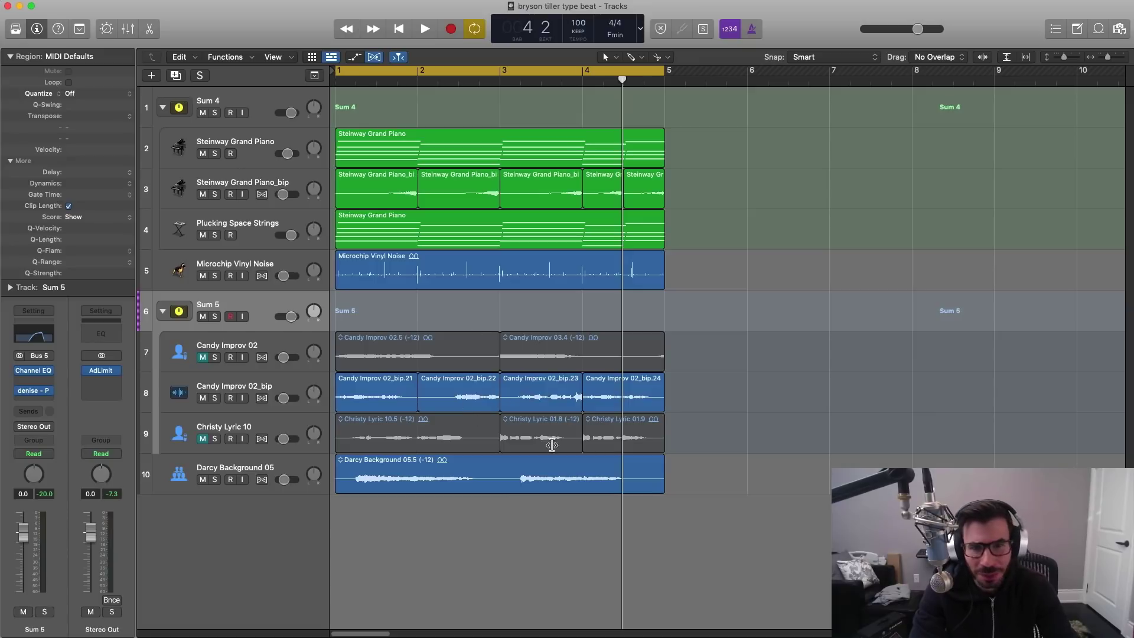
# Step: Solo the Sum 5 vocal stack and play it from the beginning of the project
pyautogui.click(214, 317)
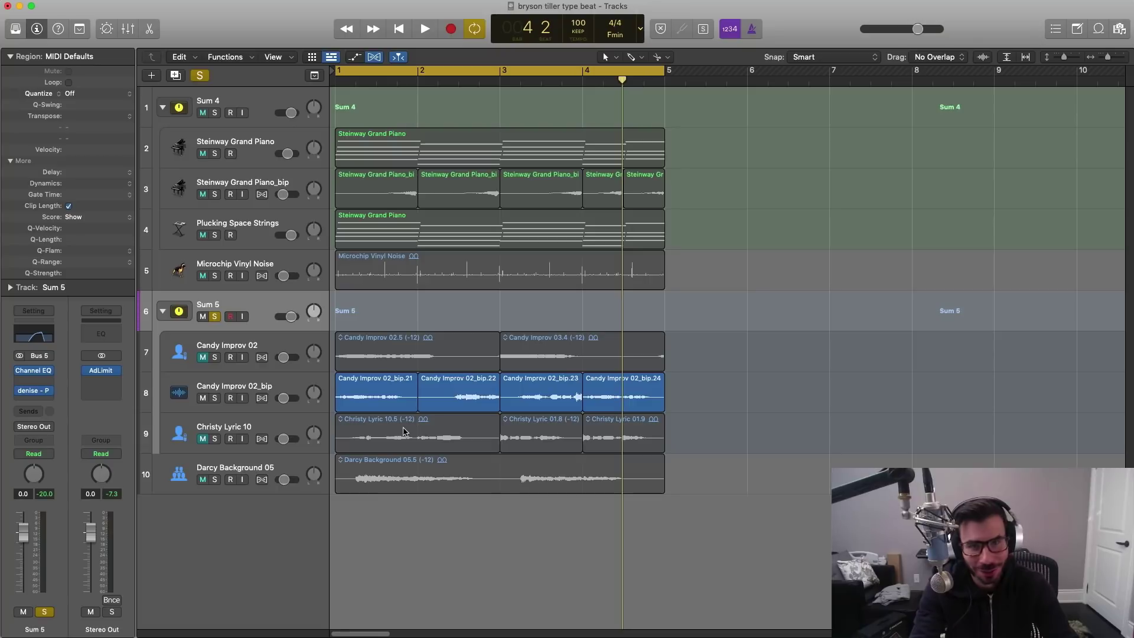
pyautogui.press('Return')
pyautogui.press('space')
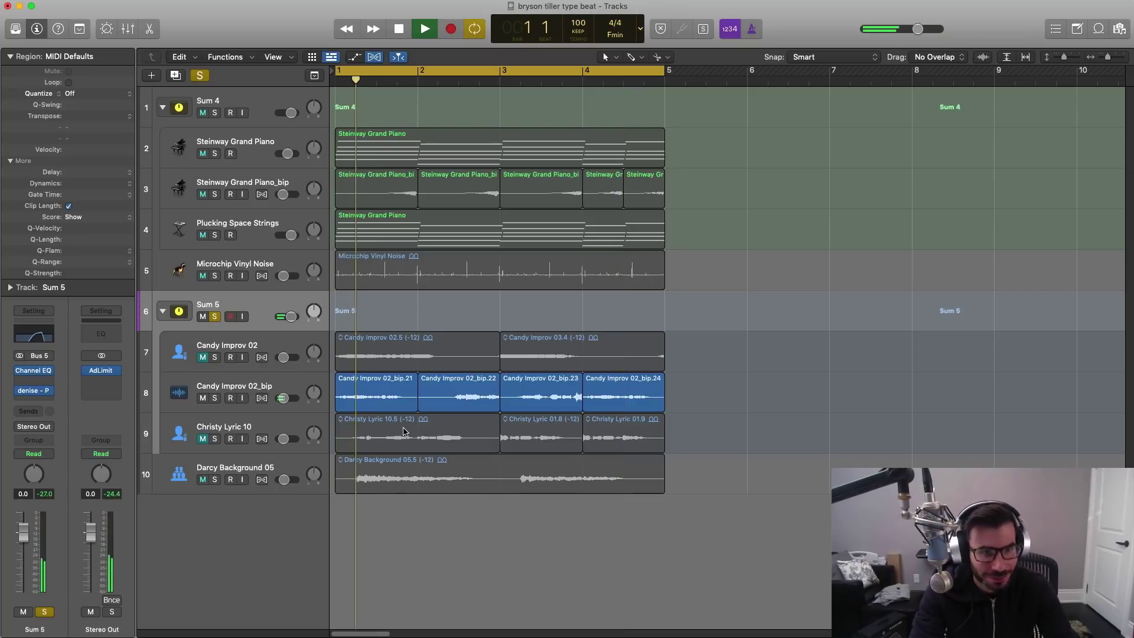
pyautogui.press('super+Up')
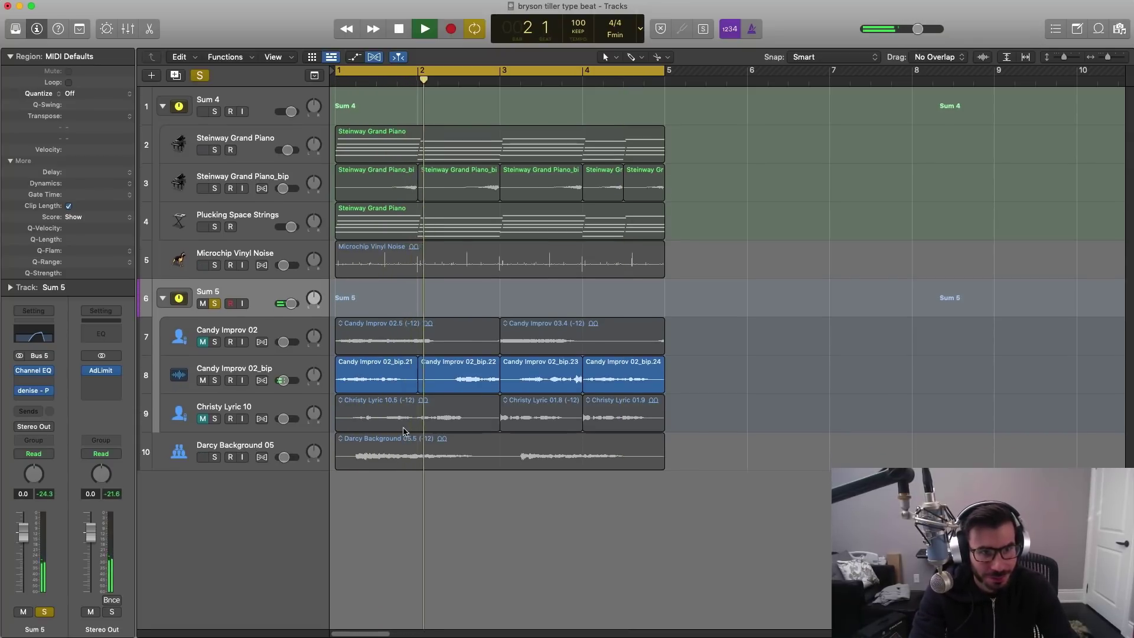
pyautogui.press('super+Left')
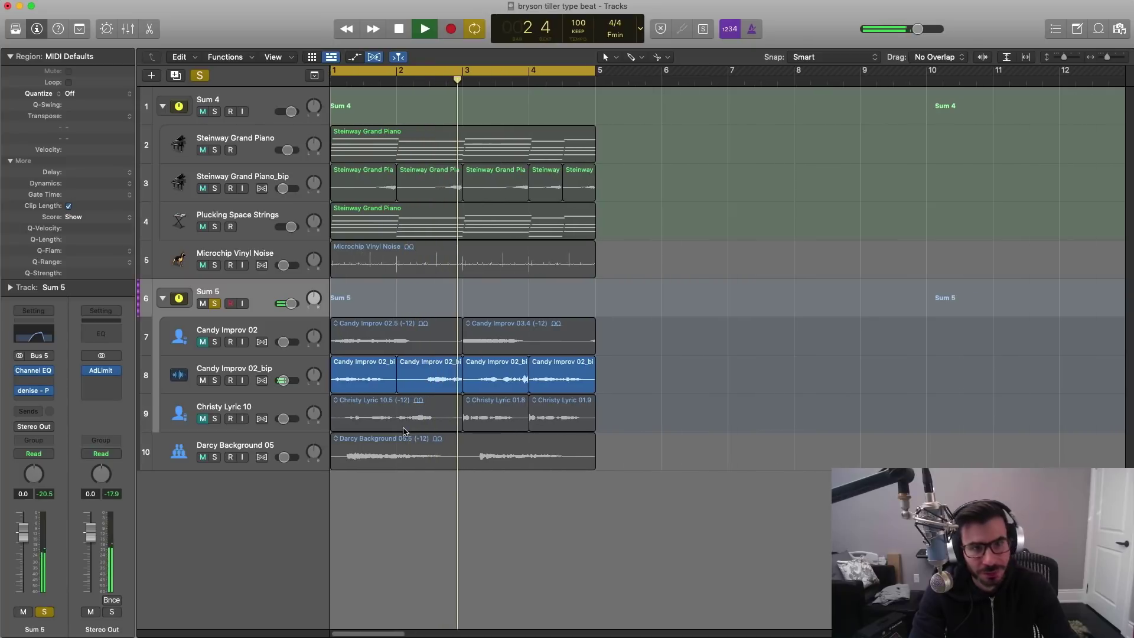
# Step: Play the soloed vocal stack and examine its Channel EQ curve during playback
pyautogui.press('super+Right')
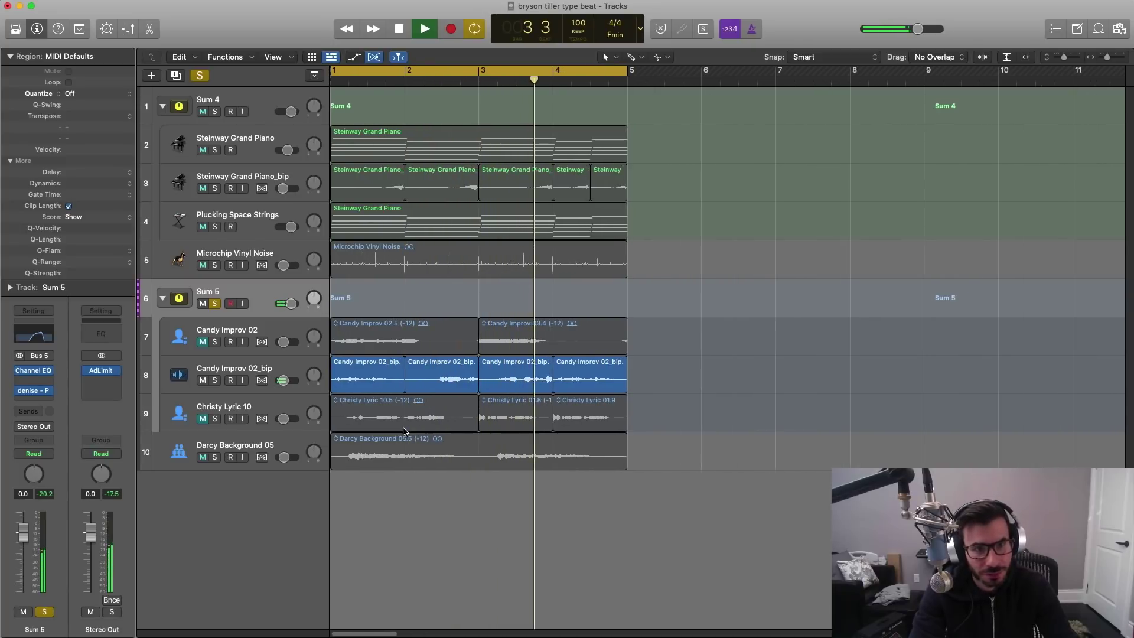
pyautogui.press('super+Down')
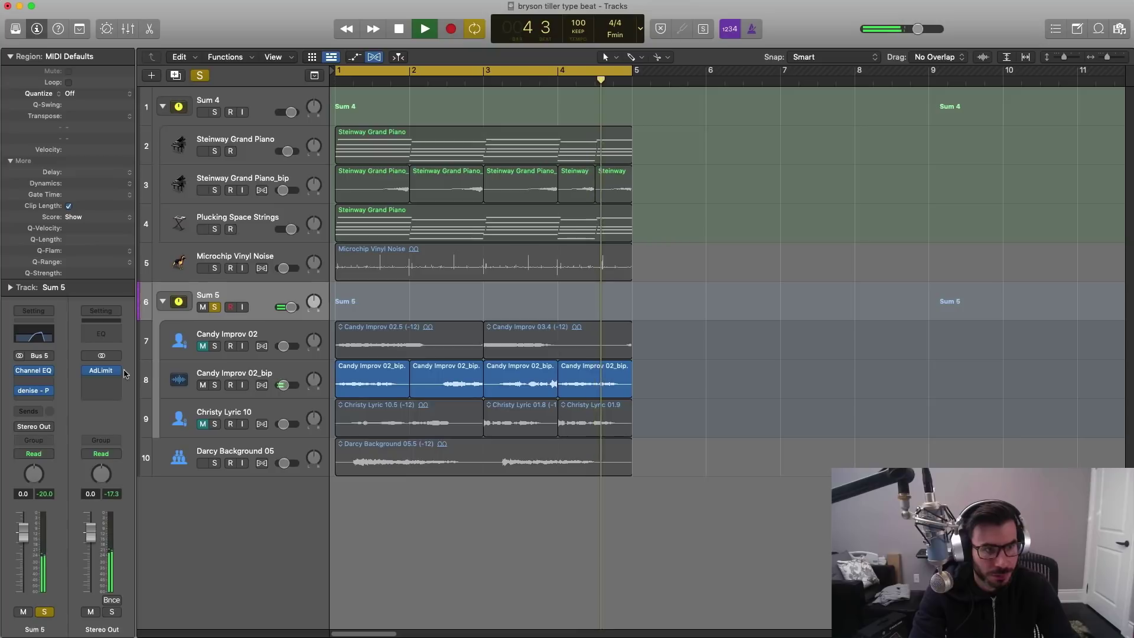
pyautogui.press('space')
pyautogui.click(33, 371)
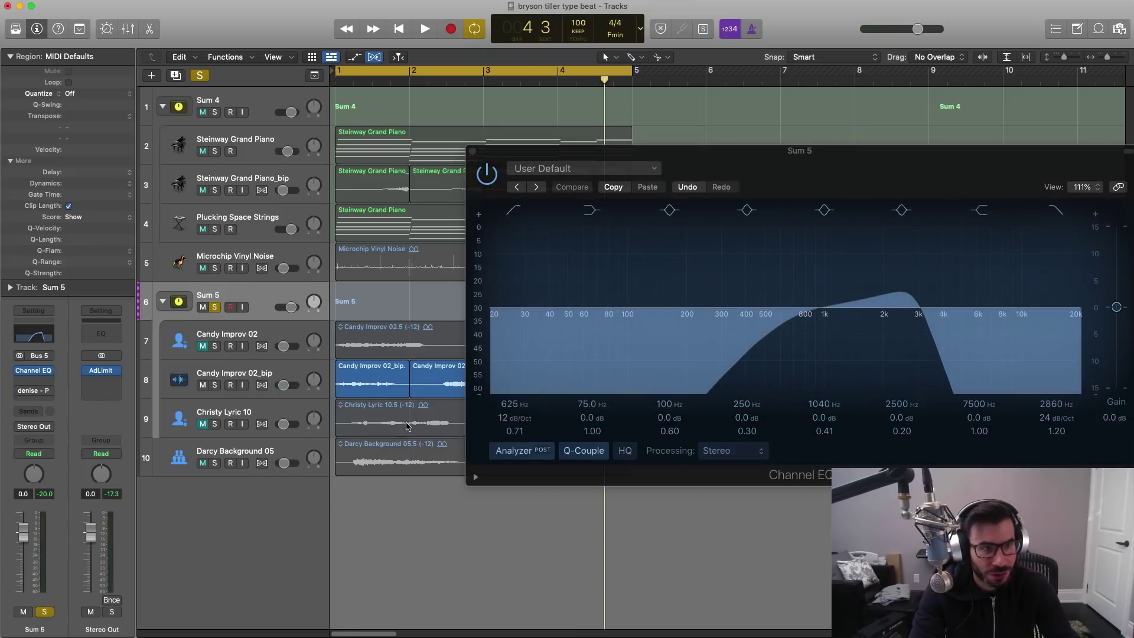
pyautogui.press('space')
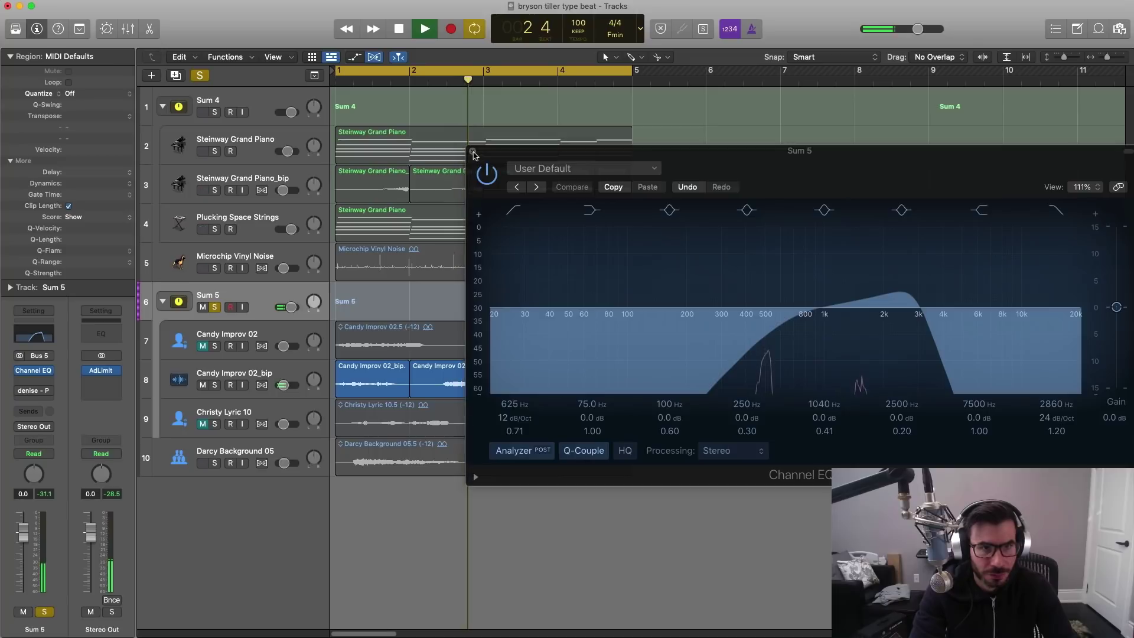
pyautogui.click(473, 152)
pyautogui.press('space')
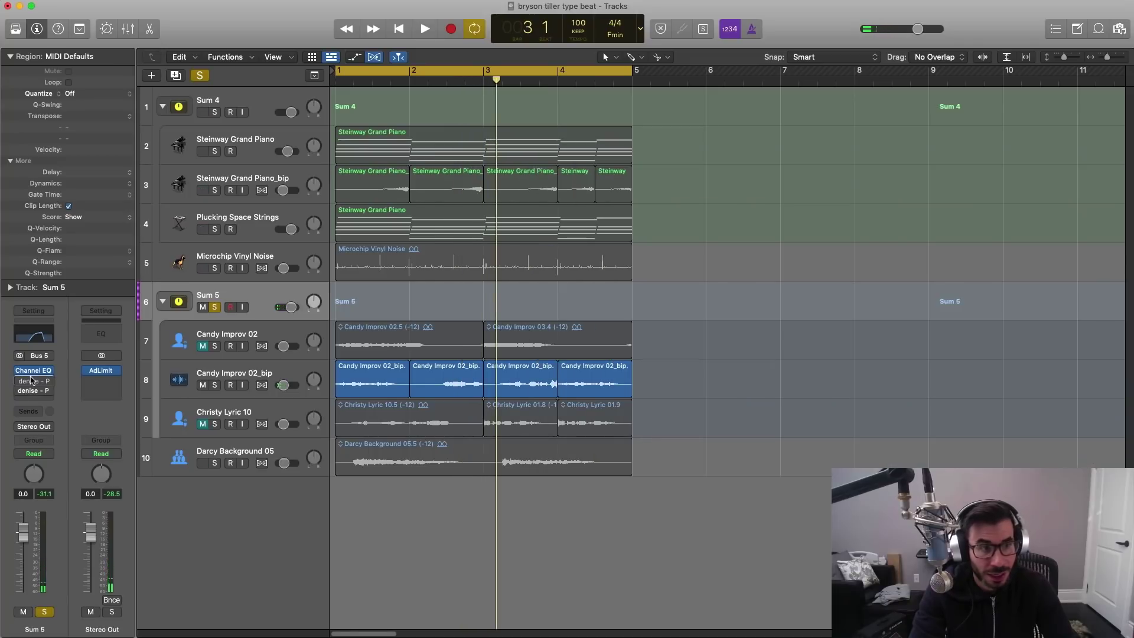
# Step: Move the Perfect Plate XL directly beneath the Channel EQ on Sum 5 and audition the vocals with its settings open
pyautogui.moveTo(31, 380); pyautogui.dragTo(34, 385)
pyautogui.click(35, 390)
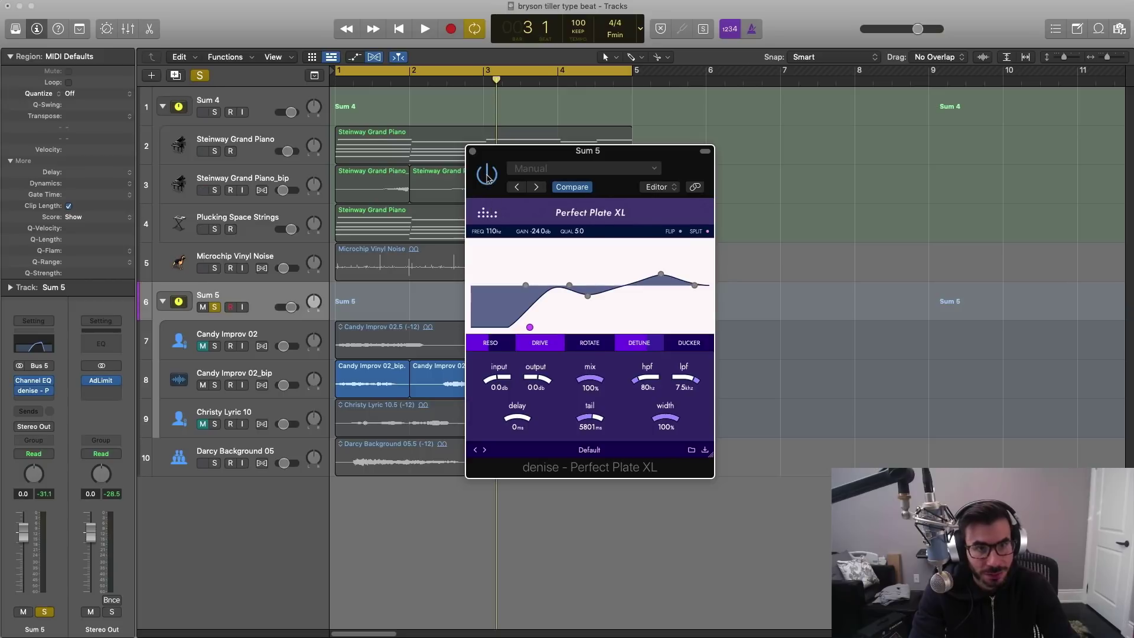
pyautogui.press('space')
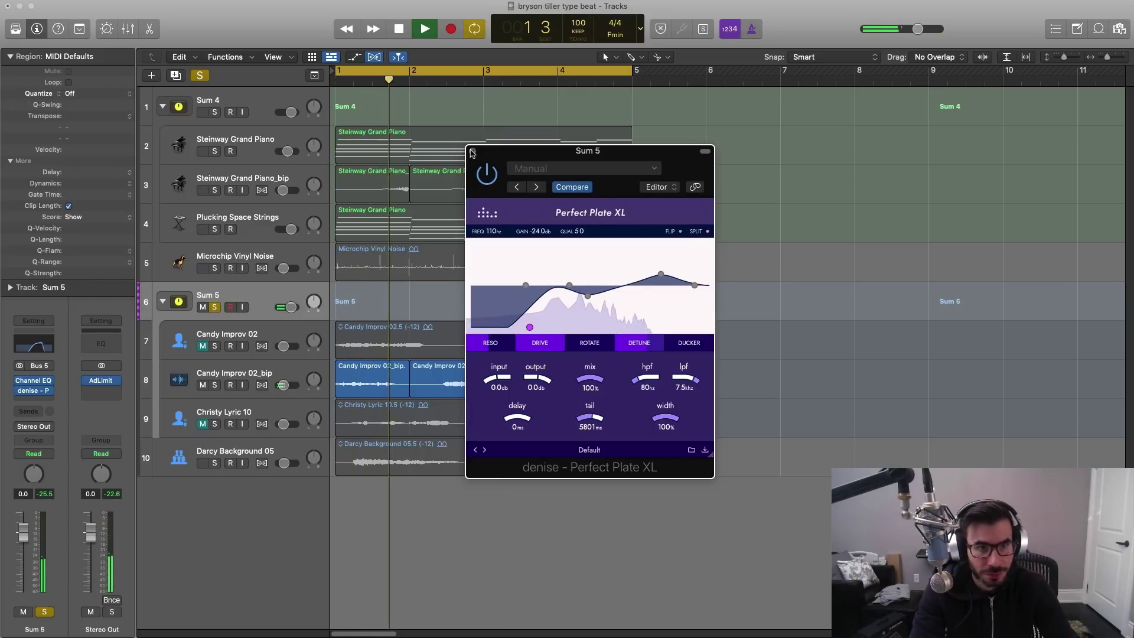
pyautogui.click(472, 152)
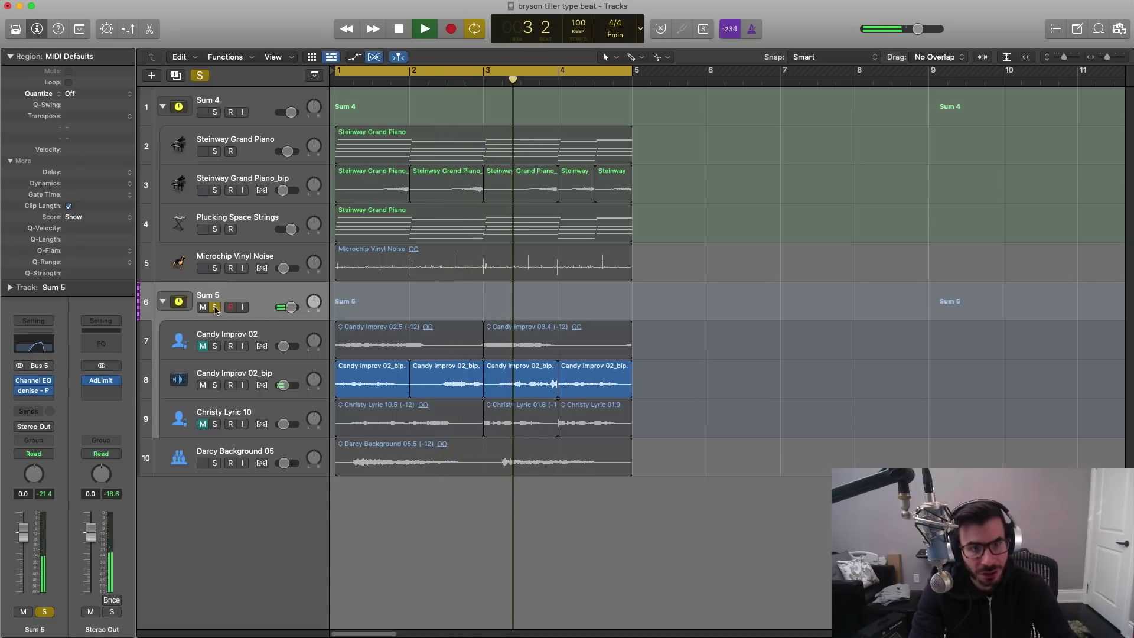
# Step: Solo Darcy Background 05 along with the vocal stack and set its volume to about -14 dB
pyautogui.click(215, 465)
pyautogui.moveTo(284, 464)
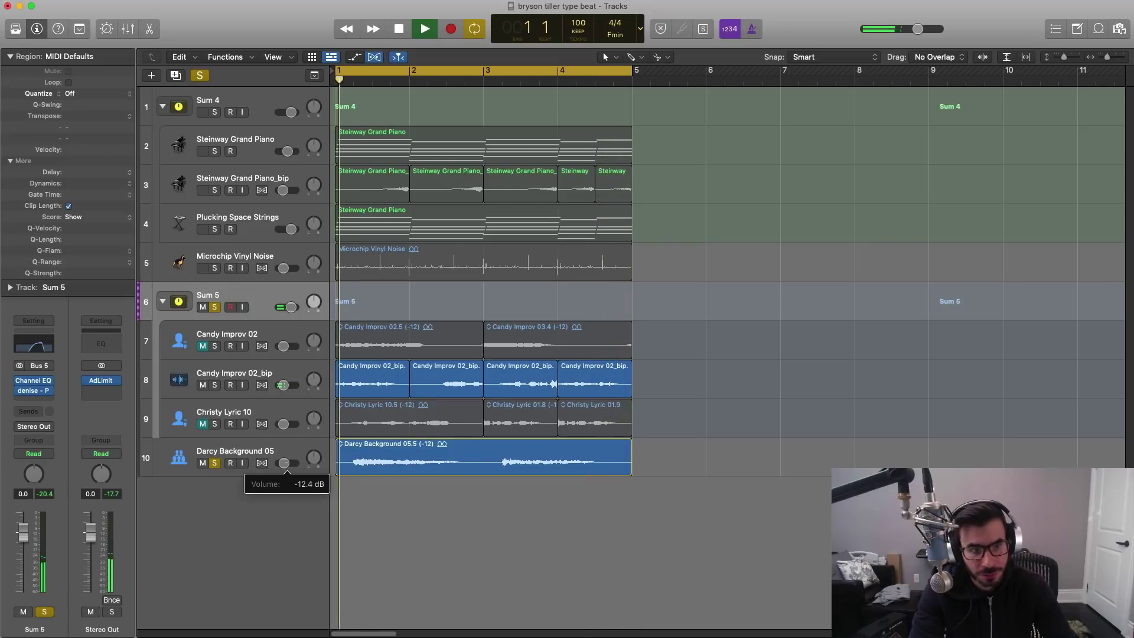
pyautogui.moveTo(284, 463); pyautogui.dragTo(283, 463)
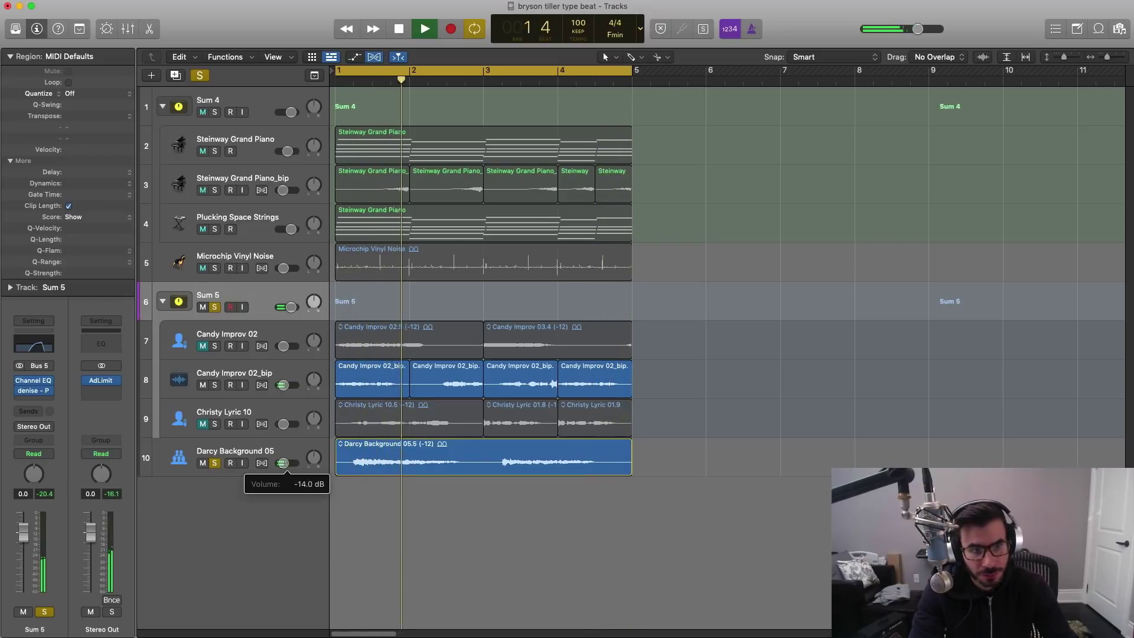
pyautogui.press('super+Down')
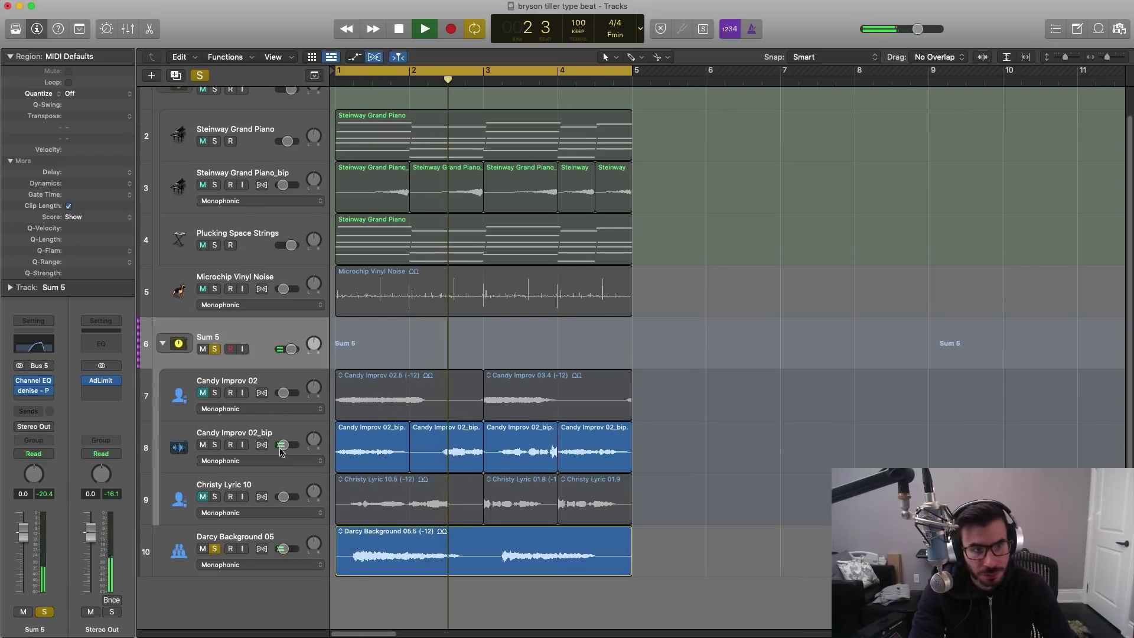
# Step: Unsolo the vocal stack and Darcy Background 05, then listen to the full arrangement and stop playback
pyautogui.click(215, 349)
pyautogui.press('super+Up')
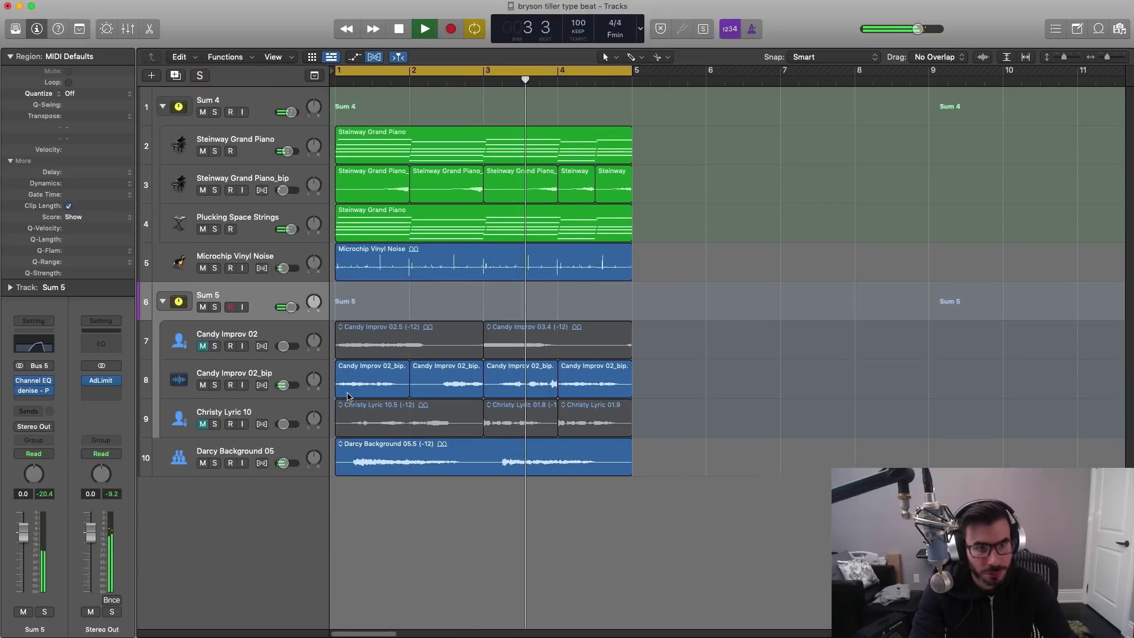
pyautogui.press('super+Up')
pyautogui.press('super+Right')
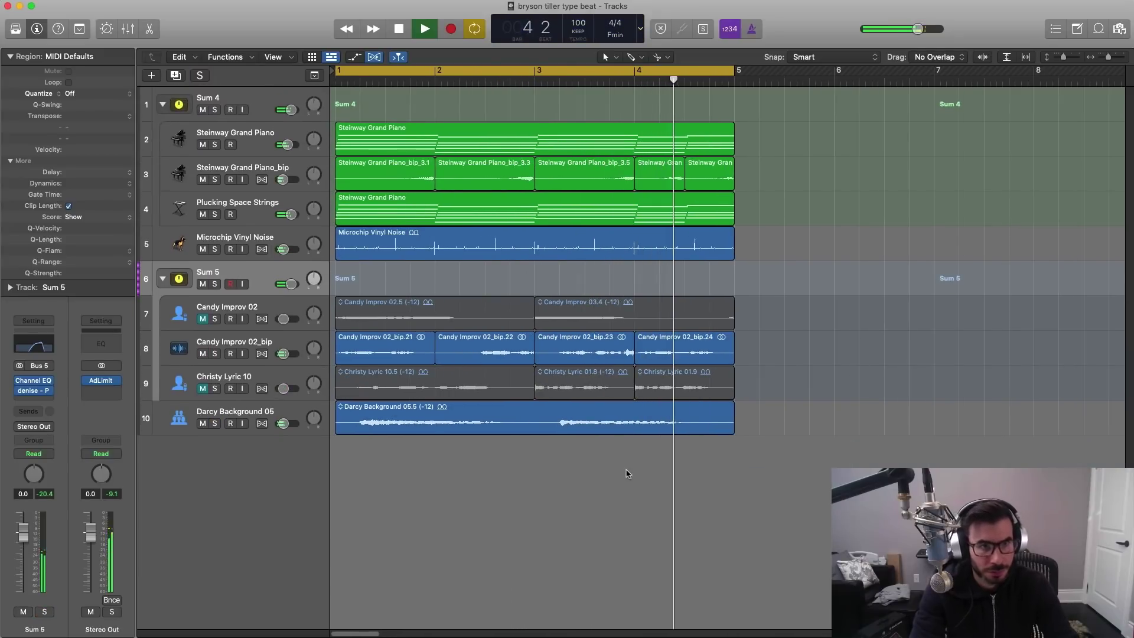
pyautogui.press('super+Up')
pyautogui.press('super+Left')
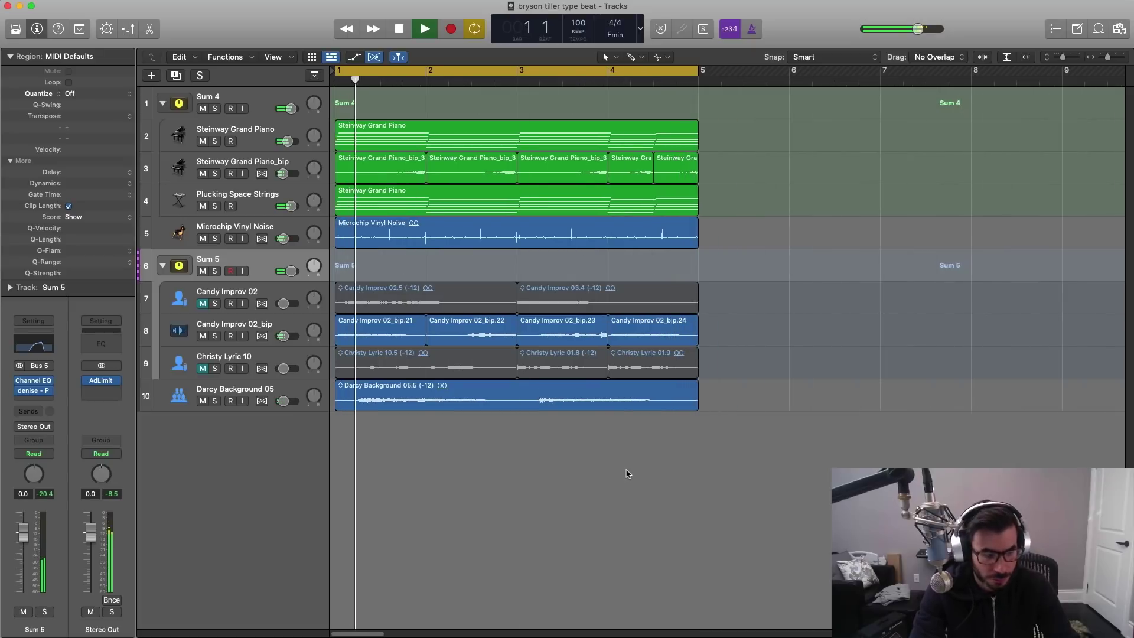
pyautogui.press('space')
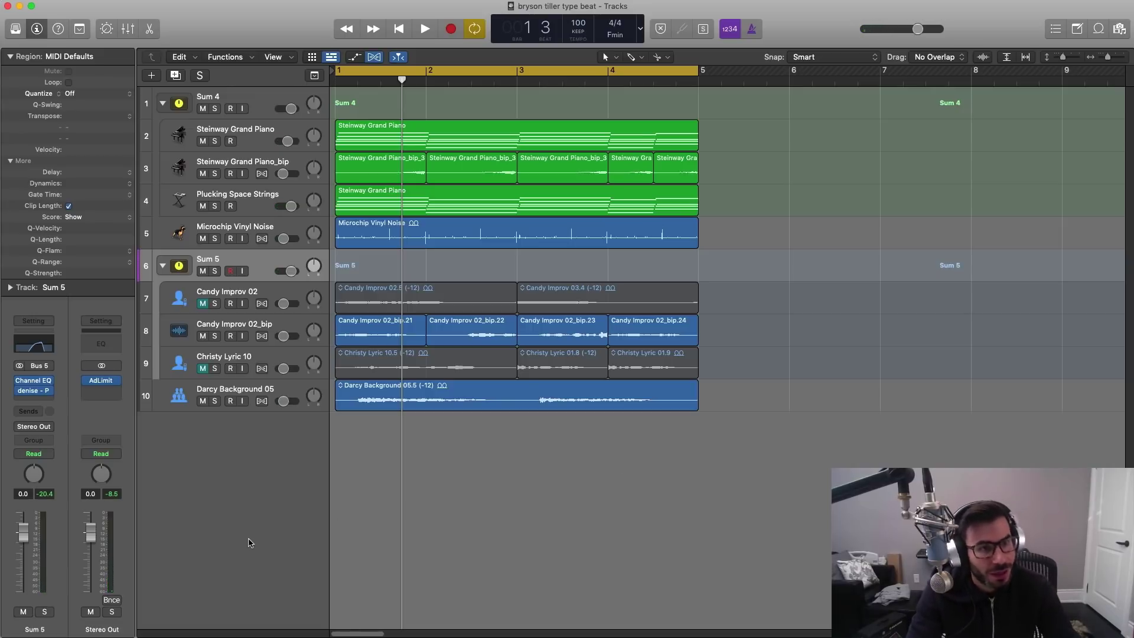
# Step: Create a new software instrument track and place it below Darcy Background 05
pyautogui.click(149, 75)
pyautogui.press('Return')
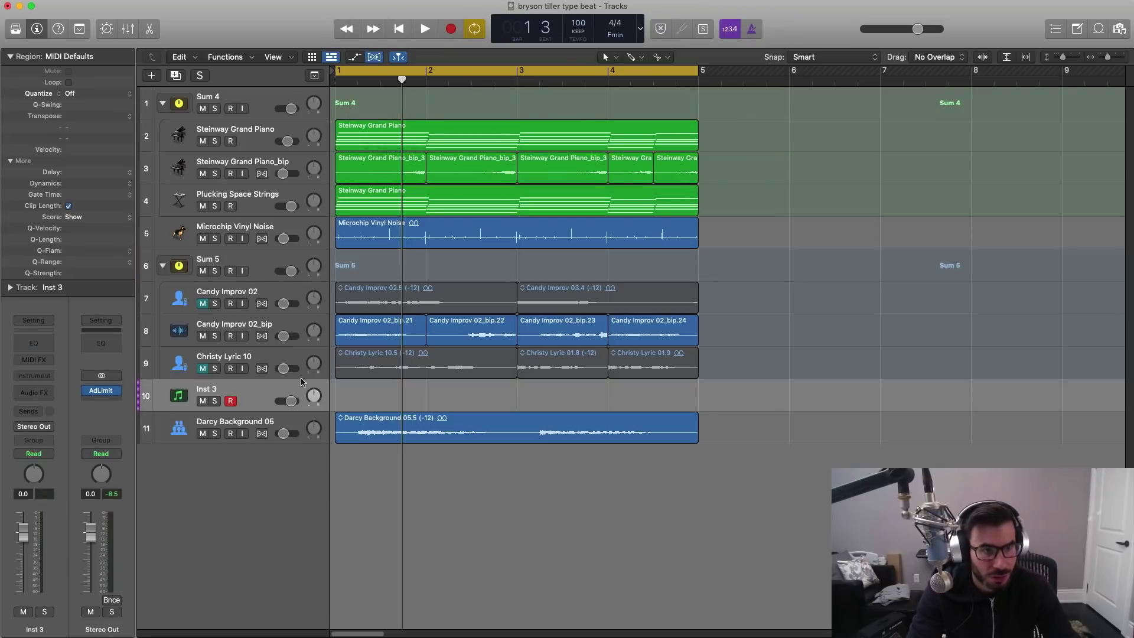
pyautogui.moveTo(259, 411); pyautogui.dragTo(248, 455)
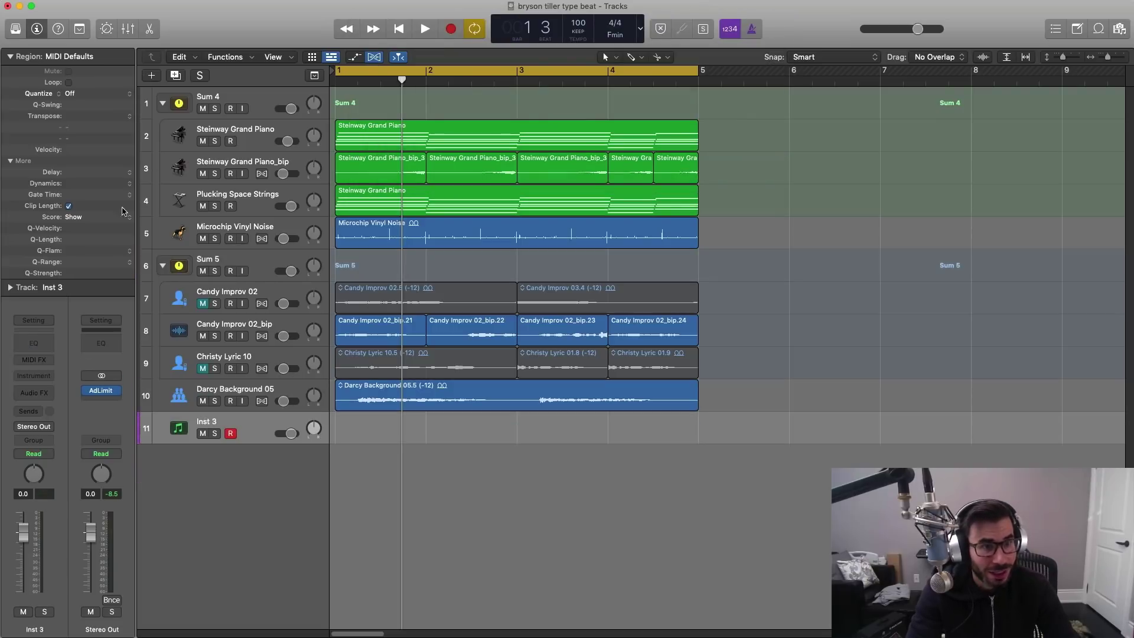
# Step: Load the Go Tos drum kit from the user patches onto the new track and expand its drum stack
pyautogui.click(16, 28)
pyautogui.click(99, 201)
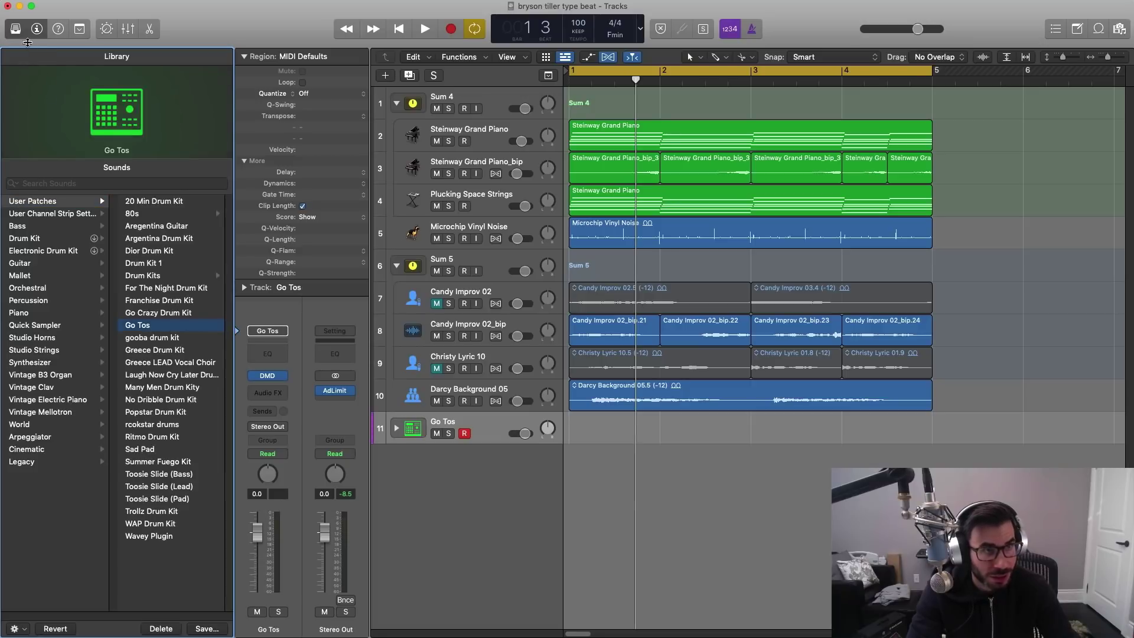
pyautogui.click(16, 28)
pyautogui.click(163, 428)
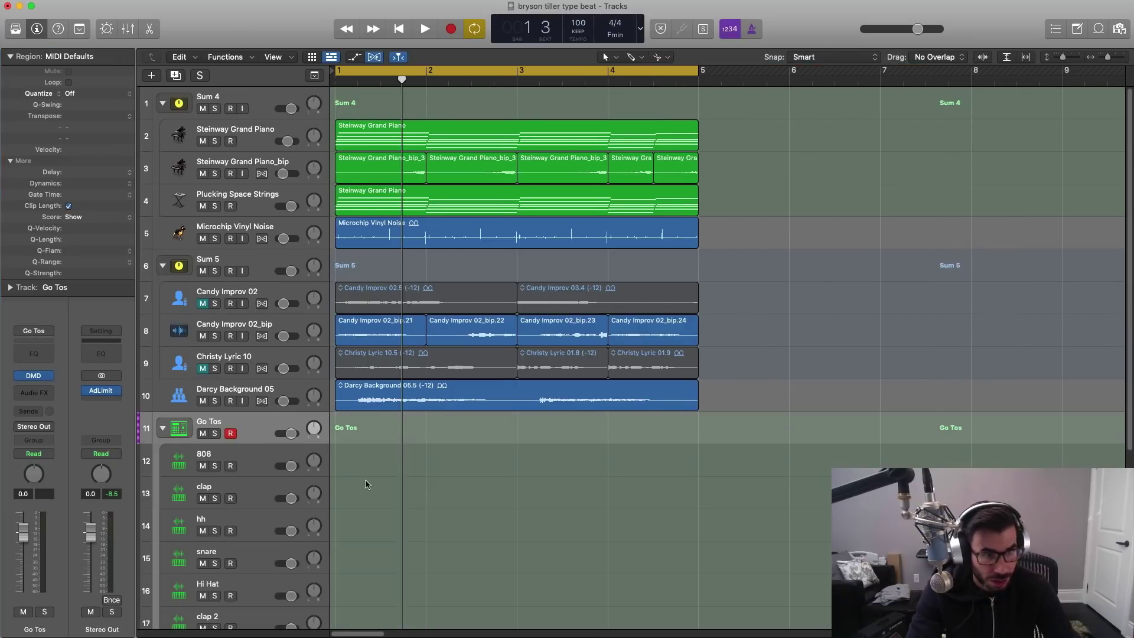
# Step: Create a pattern region at bar 1 on the hh track of the Go Tos kit
pyautogui.scroll(-5, 367, 482)
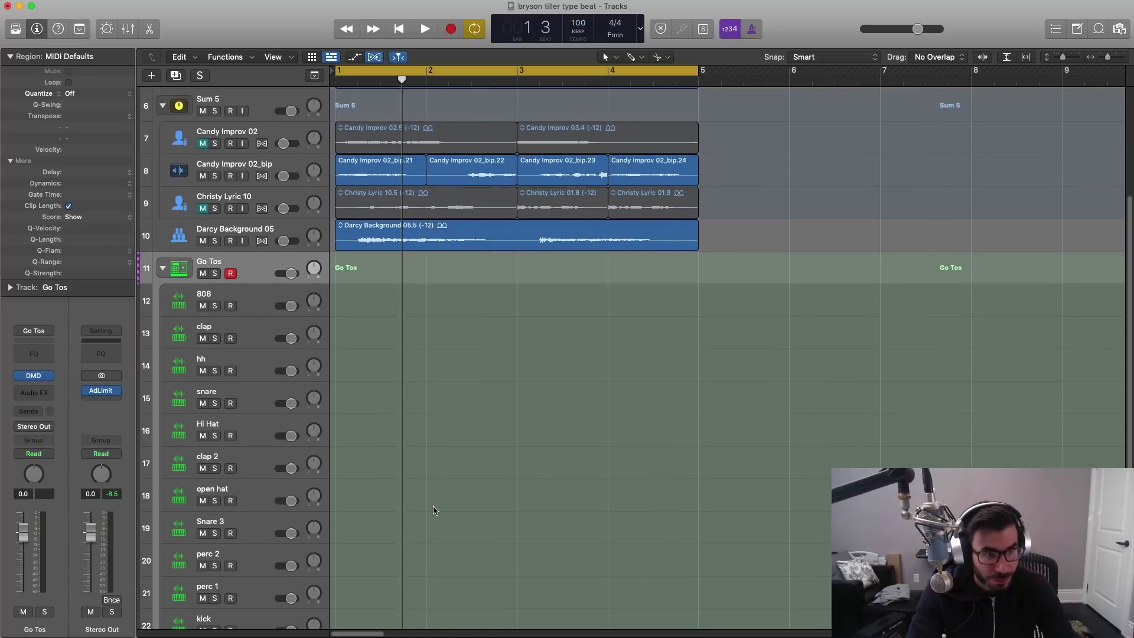
pyautogui.scroll(-1, 435, 511)
pyautogui.rightClick(357, 347)
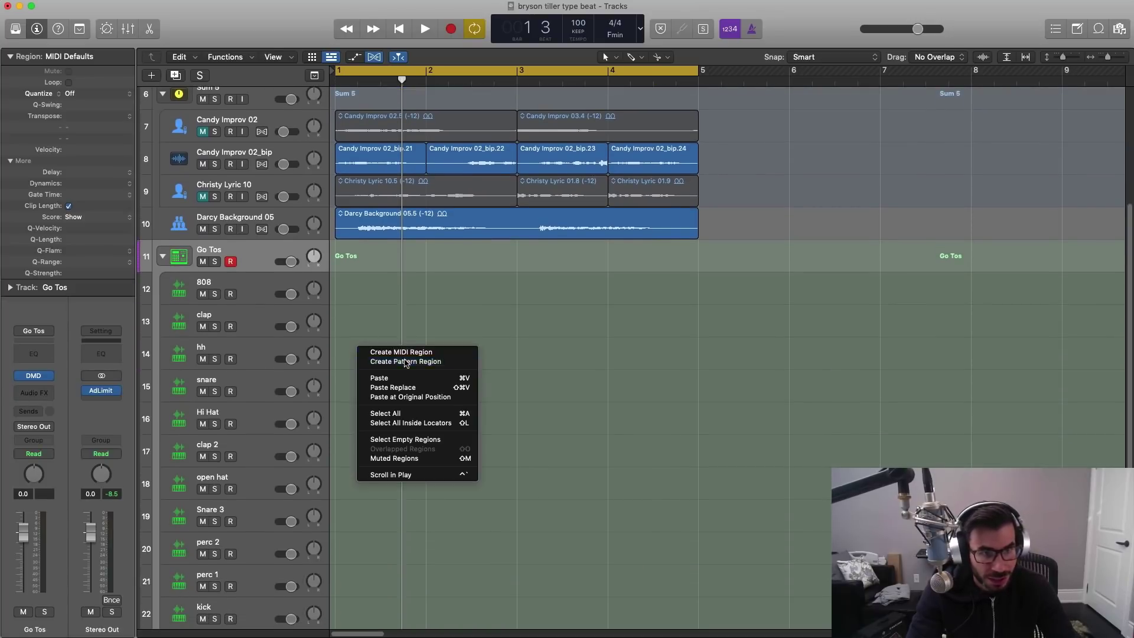
pyautogui.click(405, 361)
# Step: Program the hh pattern with hits on every odd-numbered step of the 16-step row
pyautogui.click(353, 275)
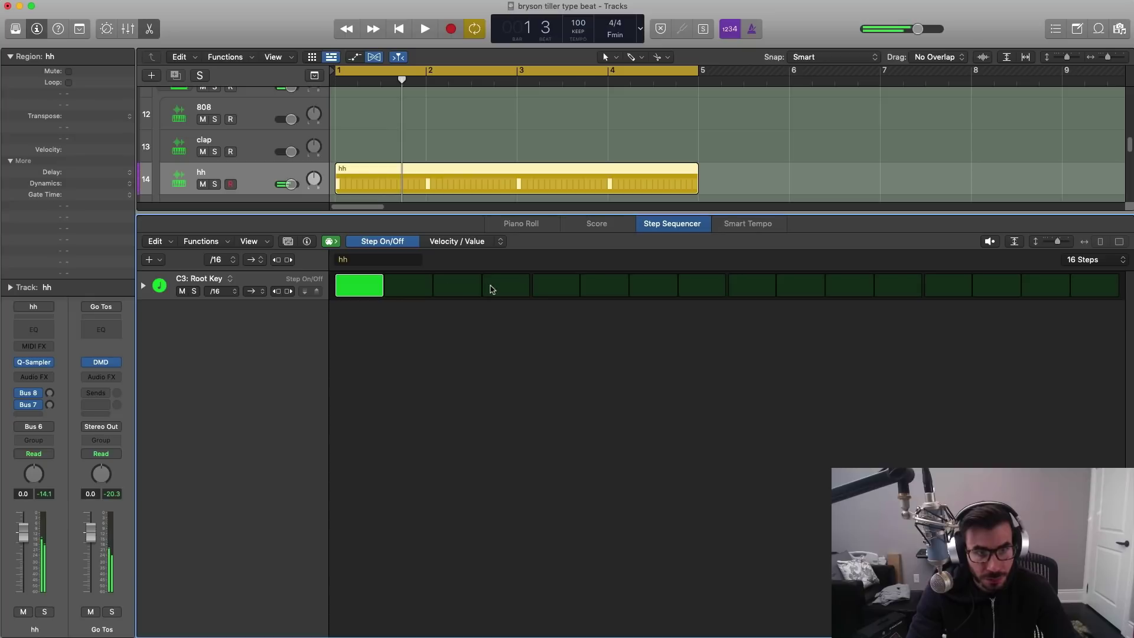
pyautogui.click(489, 286)
pyautogui.click(461, 289)
pyautogui.click(604, 286)
pyautogui.click(555, 286)
pyautogui.click(604, 286)
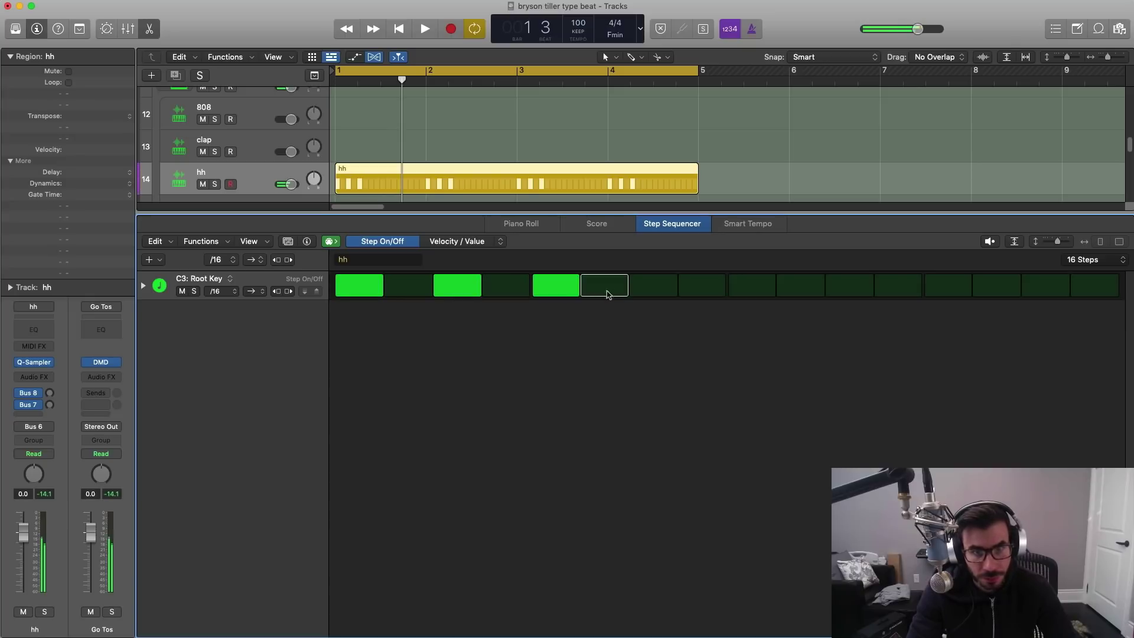
pyautogui.click(654, 286)
pyautogui.click(752, 287)
pyautogui.click(860, 289)
pyautogui.click(942, 287)
pyautogui.click(1045, 287)
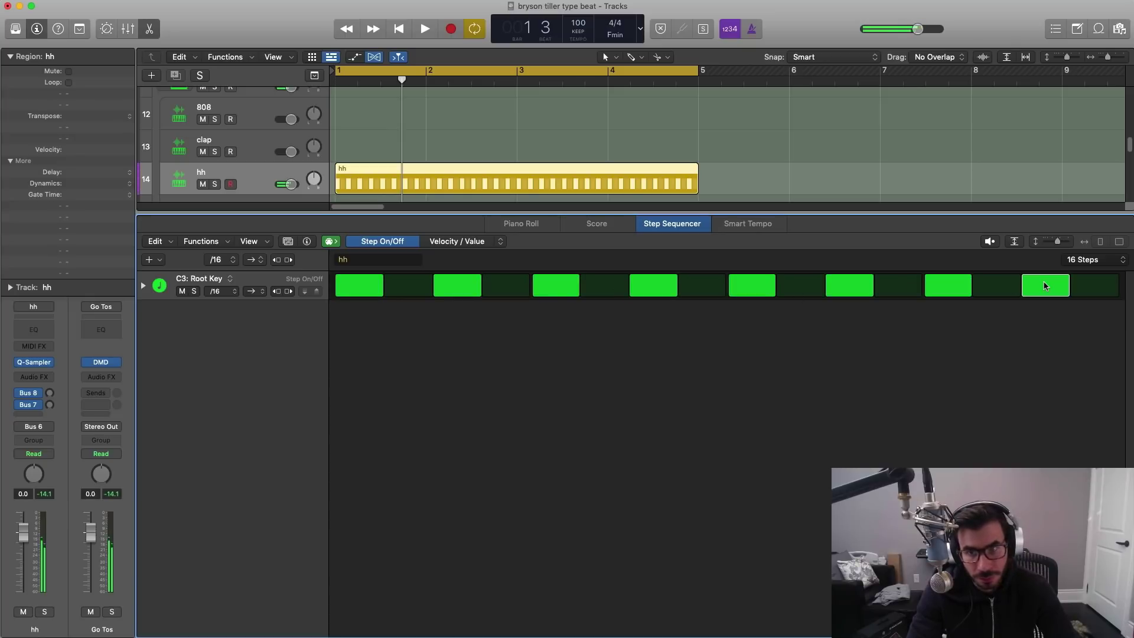
# Step: Play the loop and lower the hh track's volume to about -12 dB
pyautogui.press('space')
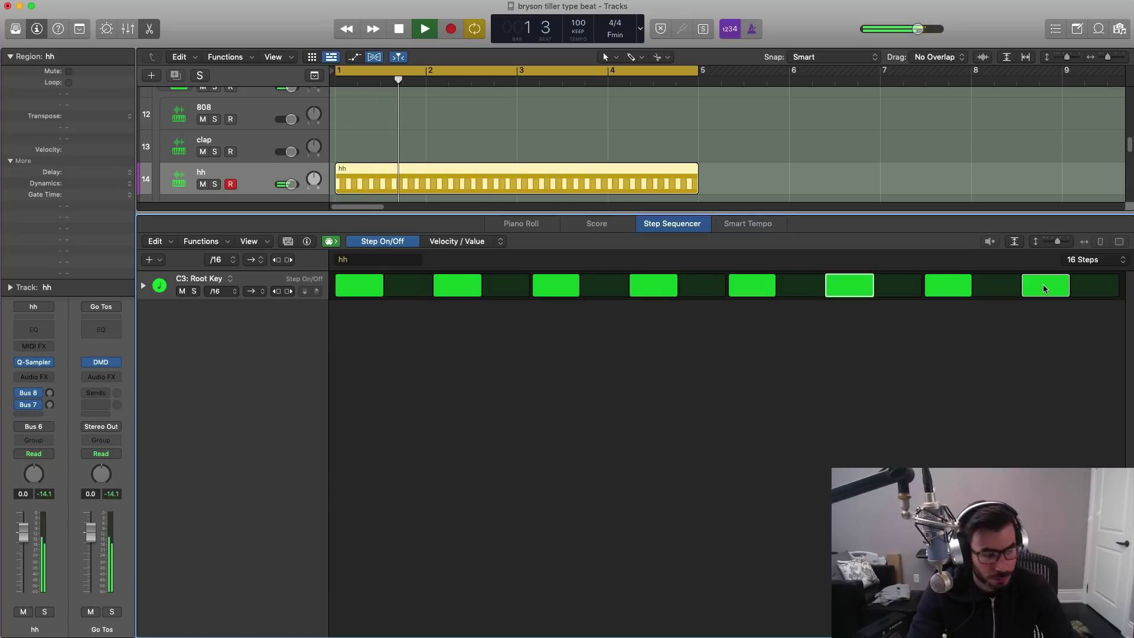
pyautogui.press('x')
pyautogui.press('x')
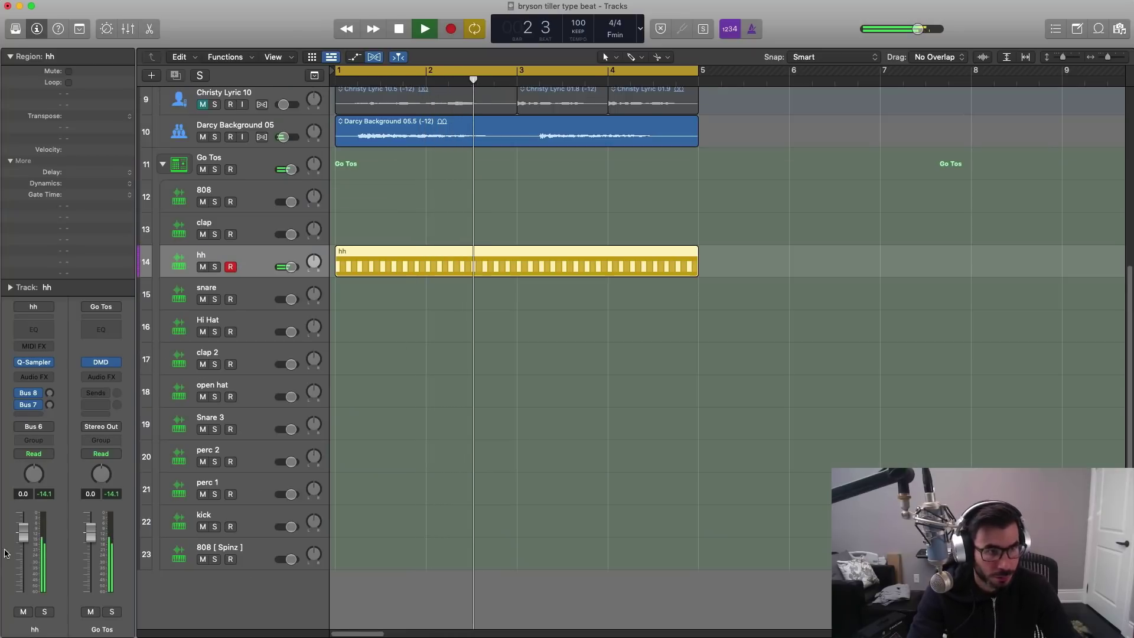
pyautogui.moveTo(23, 532); pyautogui.dragTo(24, 563)
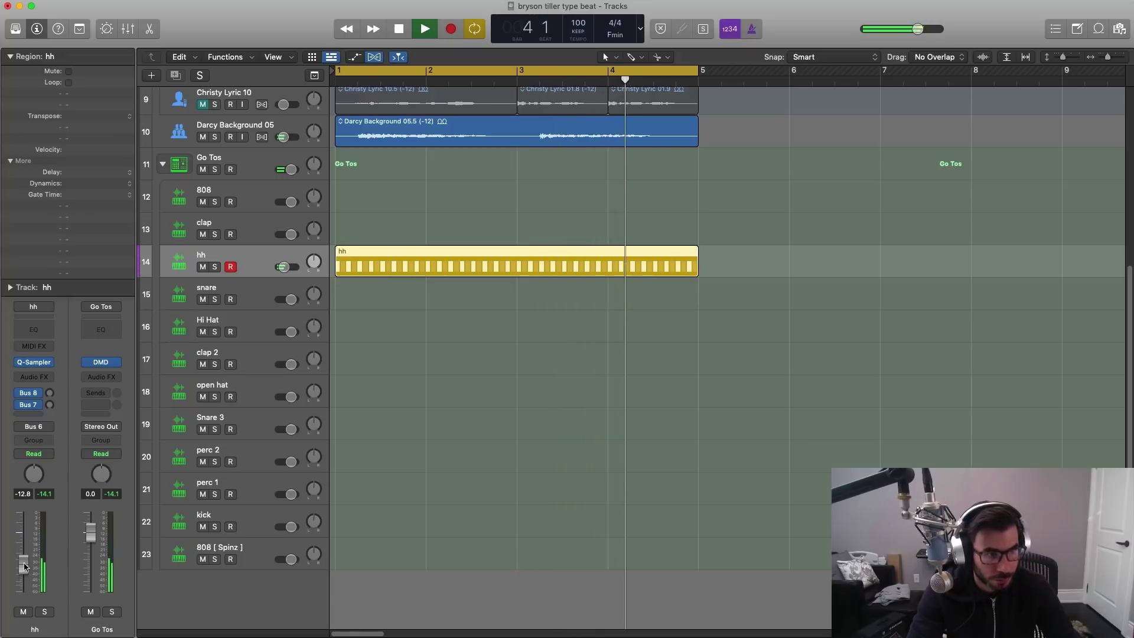
pyautogui.press('space')
# Step: Reopen the hh pattern, switch its edit mode to Note Repeat, and set the seventh step to 4 repeats
pyautogui.doubleClick(482, 269)
pyautogui.press('space')
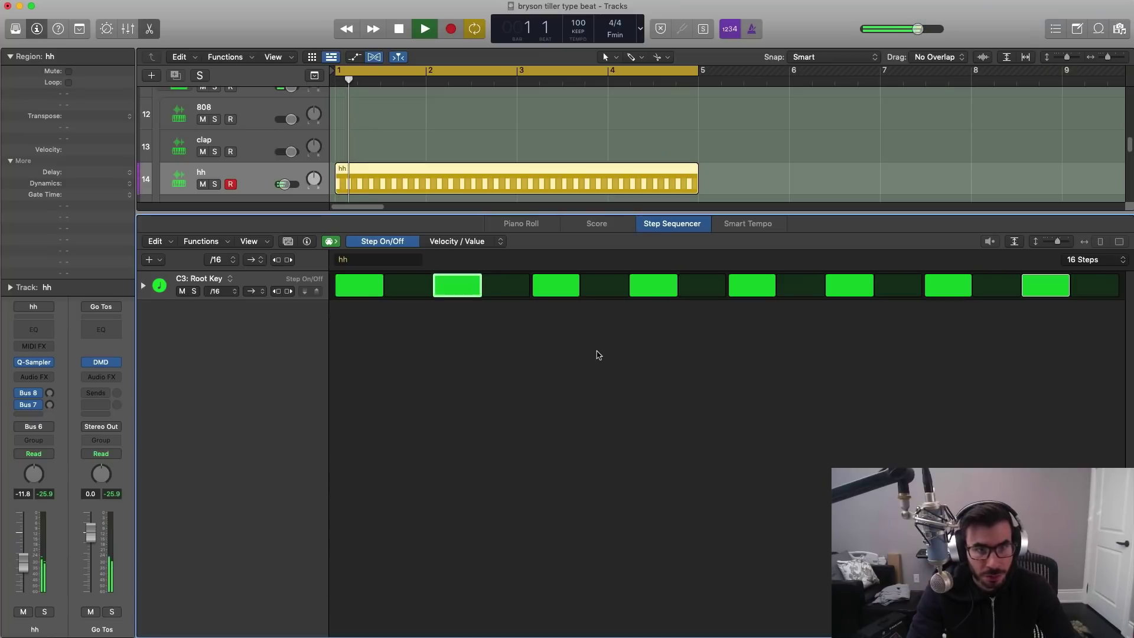
pyautogui.click(469, 243)
pyautogui.click(500, 243)
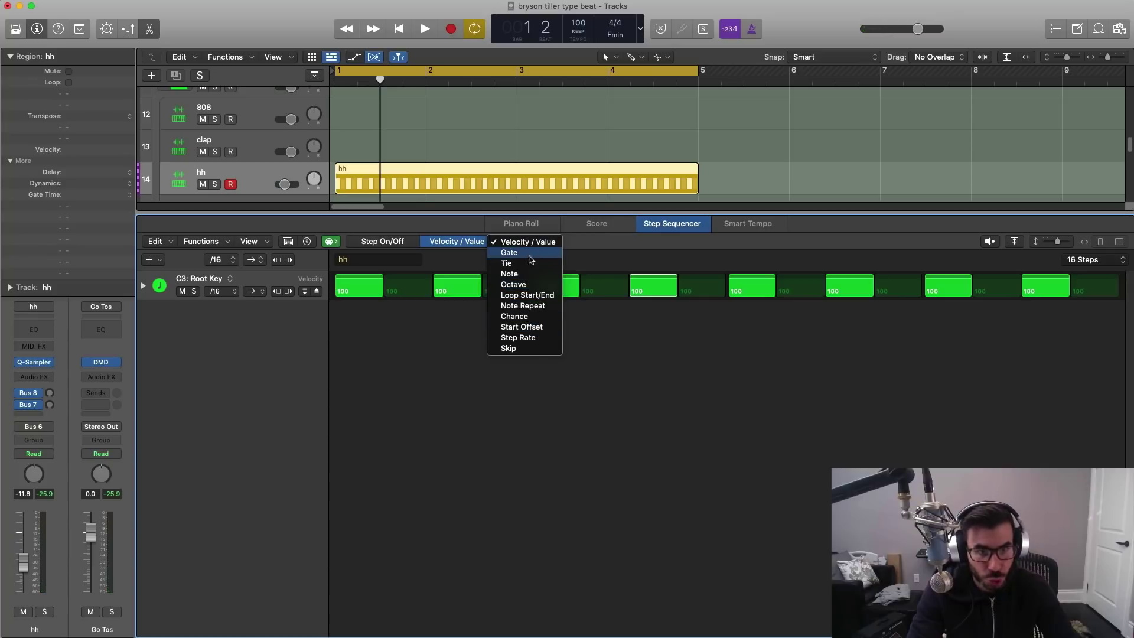
pyautogui.click(523, 328)
pyautogui.click(503, 245)
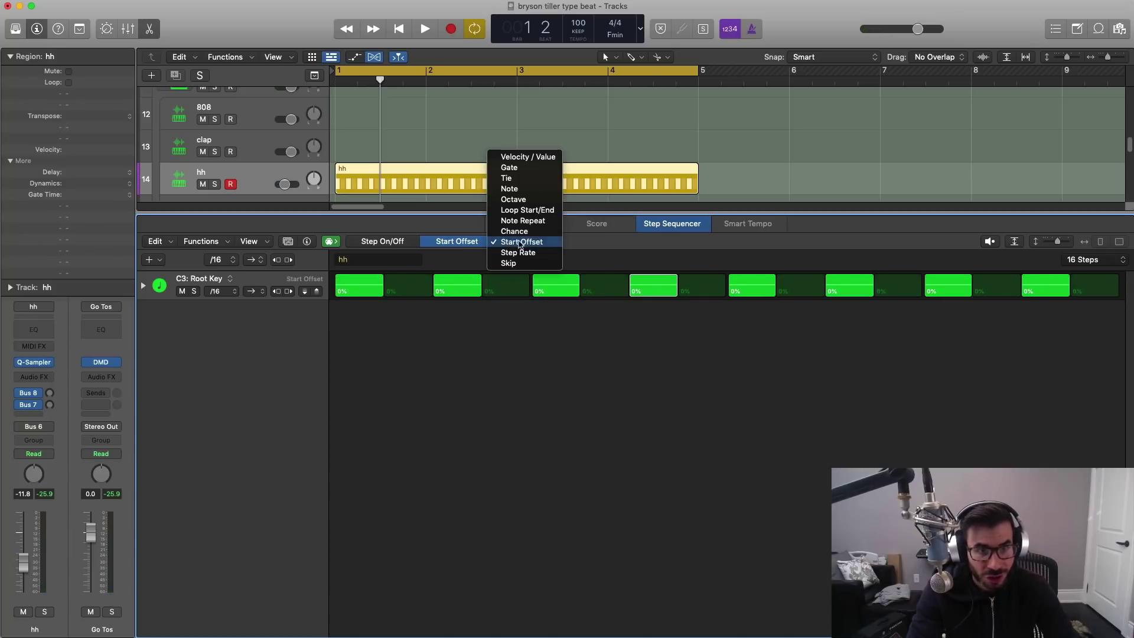
pyautogui.click(523, 221)
pyautogui.moveTo(650, 293); pyautogui.dragTo(649, 288)
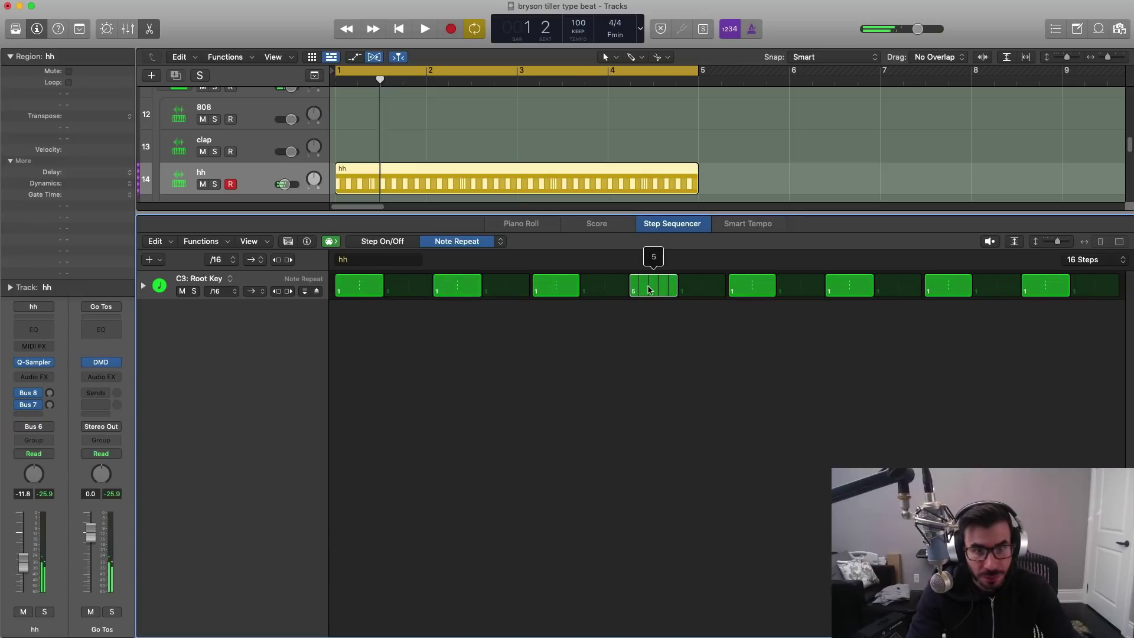
pyautogui.press('space')
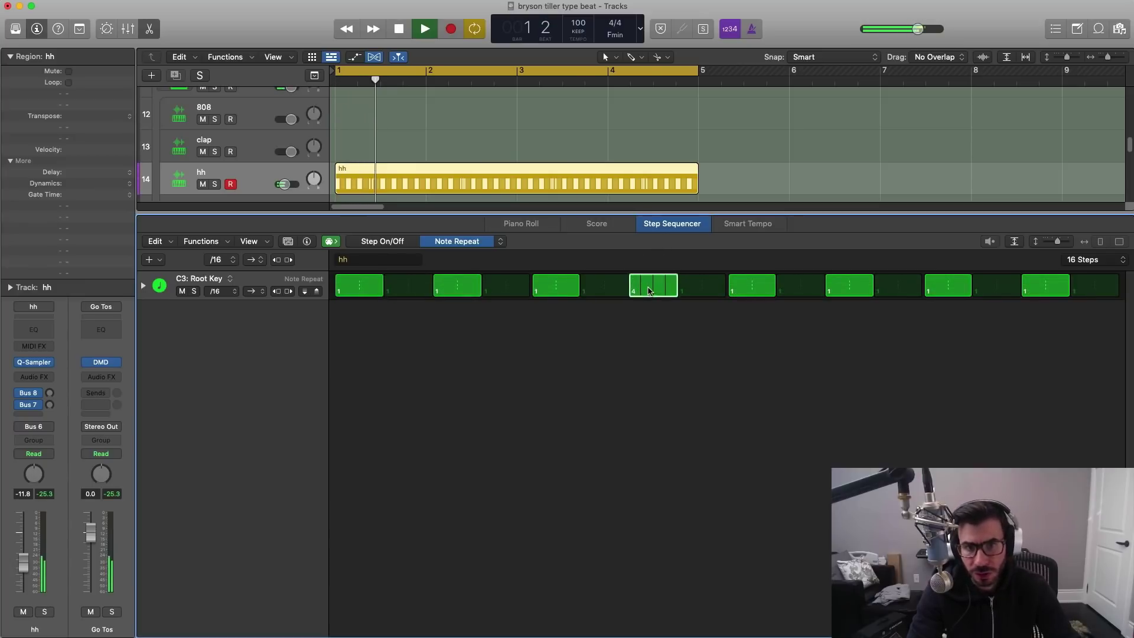
# Step: Extend the hh pattern to 32 steps and set the note repeat of step 23 to 1
pyautogui.click(1087, 259)
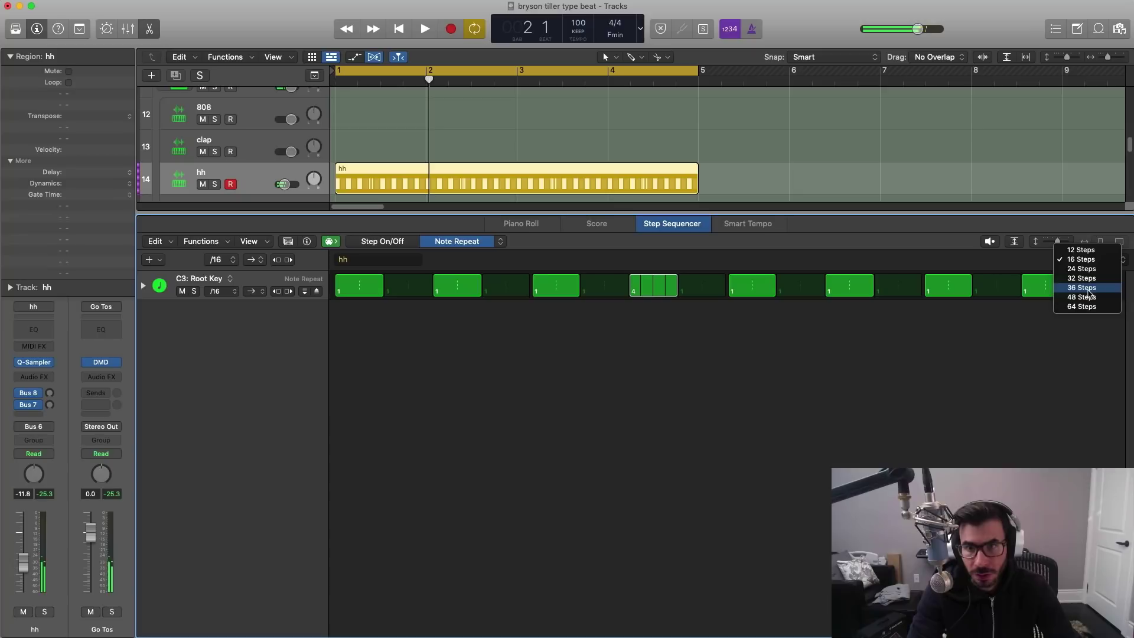
pyautogui.click(1089, 279)
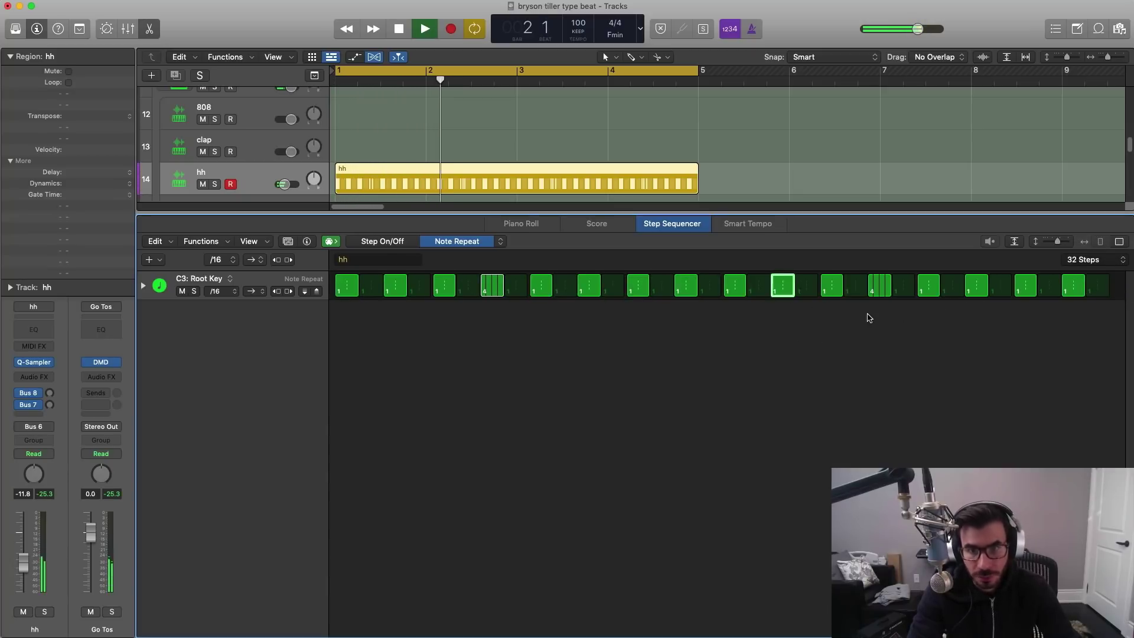
pyautogui.moveTo(884, 297); pyautogui.dragTo(883, 336)
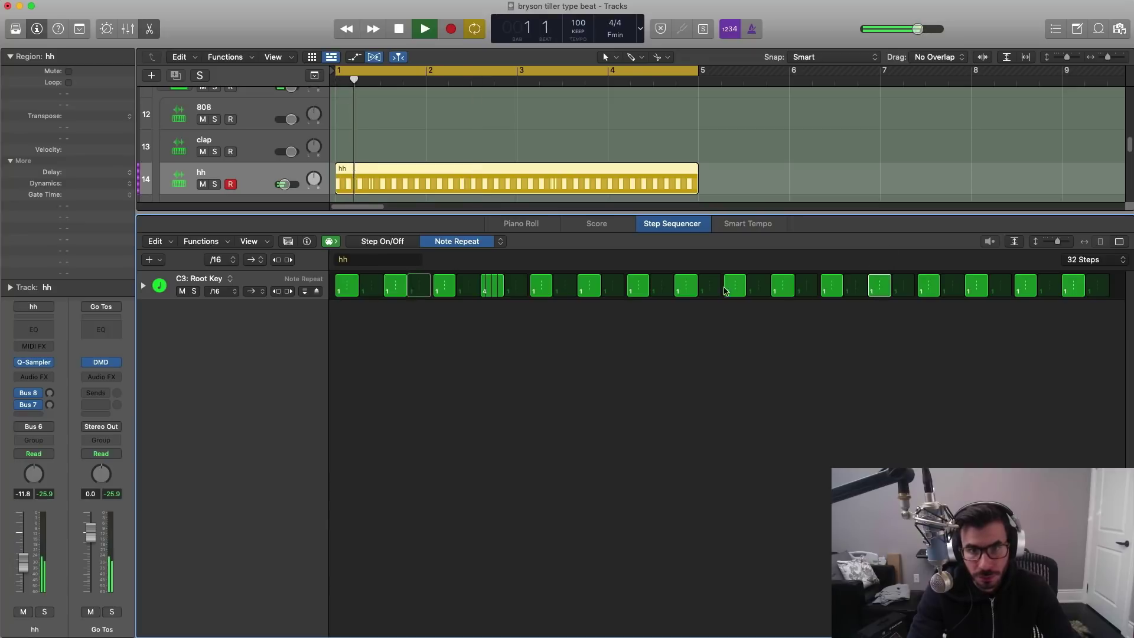
# Step: Set the note repeat of step 17 to 2 and of step 29 to 3 in the hh pattern
pyautogui.moveTo(728, 301); pyautogui.dragTo(726, 296)
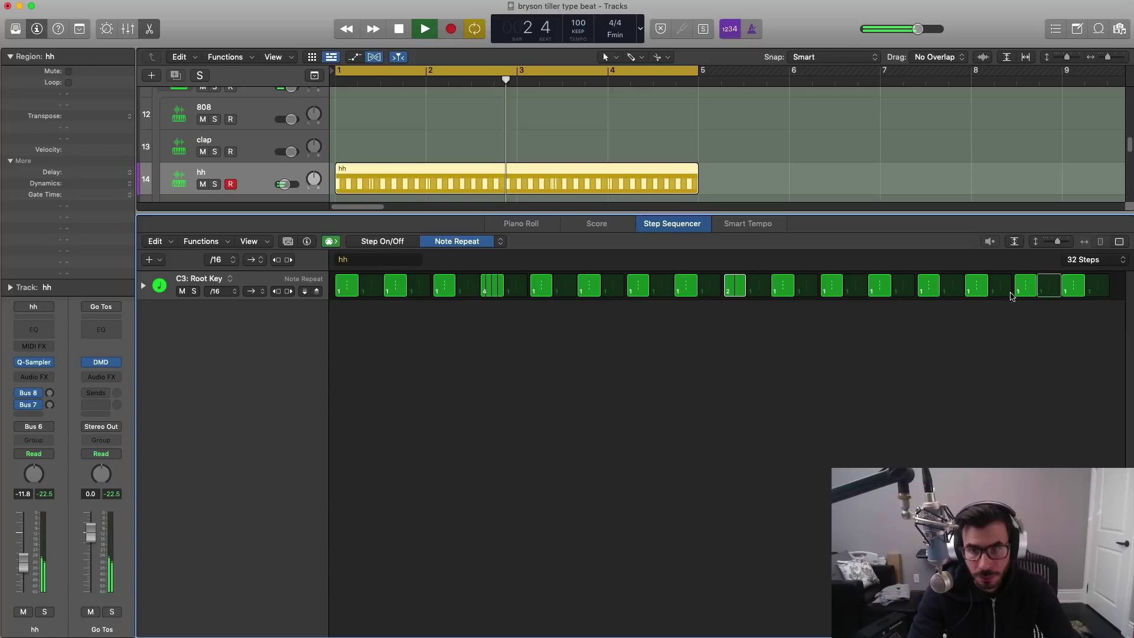
pyautogui.moveTo(1027, 292); pyautogui.dragTo(1024, 281)
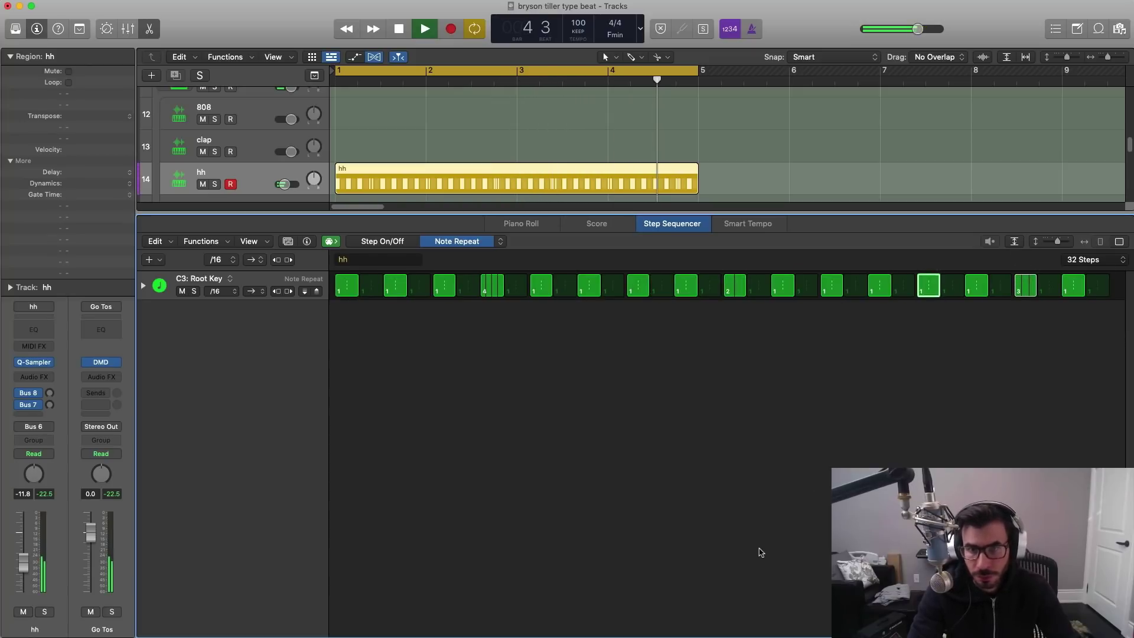
pyautogui.press('e')
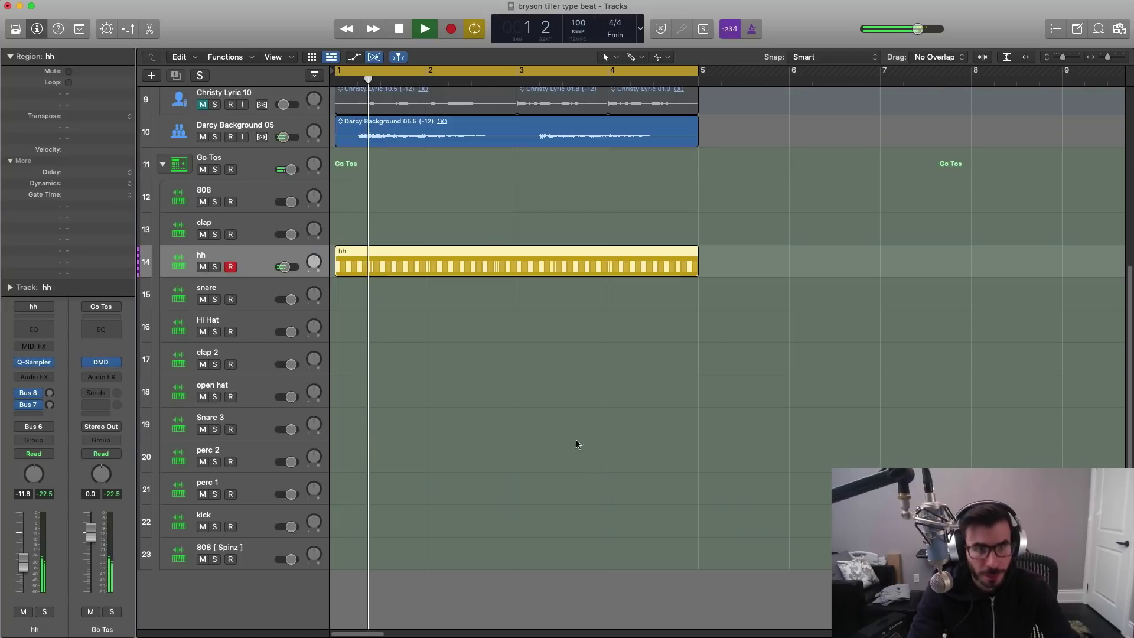
# Step: Stop playback, convert the hh pattern to a MIDI region and open it in the Piano Roll
pyautogui.press('space')
pyautogui.rightClick(471, 271)
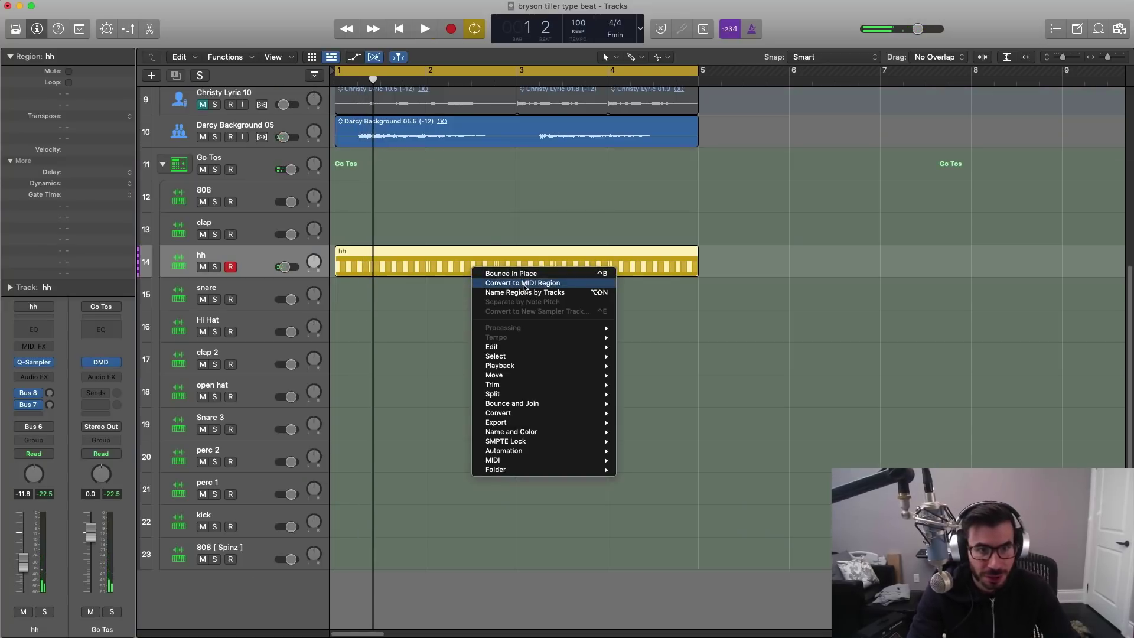
pyautogui.click(496, 283)
pyautogui.doubleClick(452, 263)
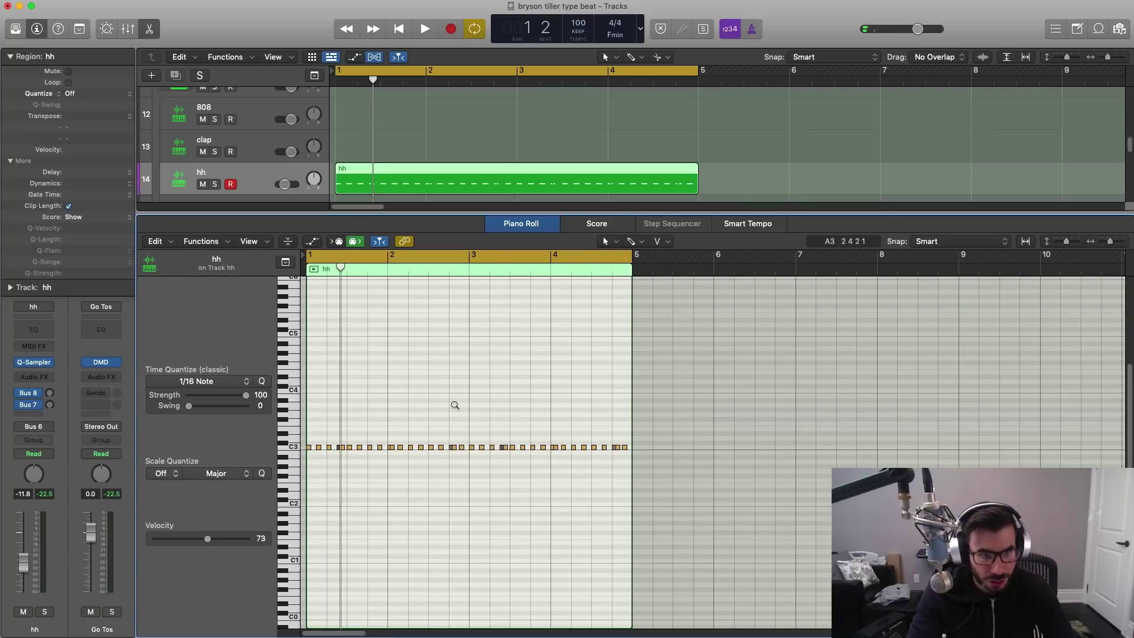
# Step: Lower the last three notes of the first four-note hi-hat roll by two, three and two semitones, checking the result in playback
pyautogui.keyDown('ctrl'); pyautogui.keyDown('alt'); pyautogui.click(455, 405); pyautogui.keyUp('alt'); pyautogui.keyUp('ctrl')
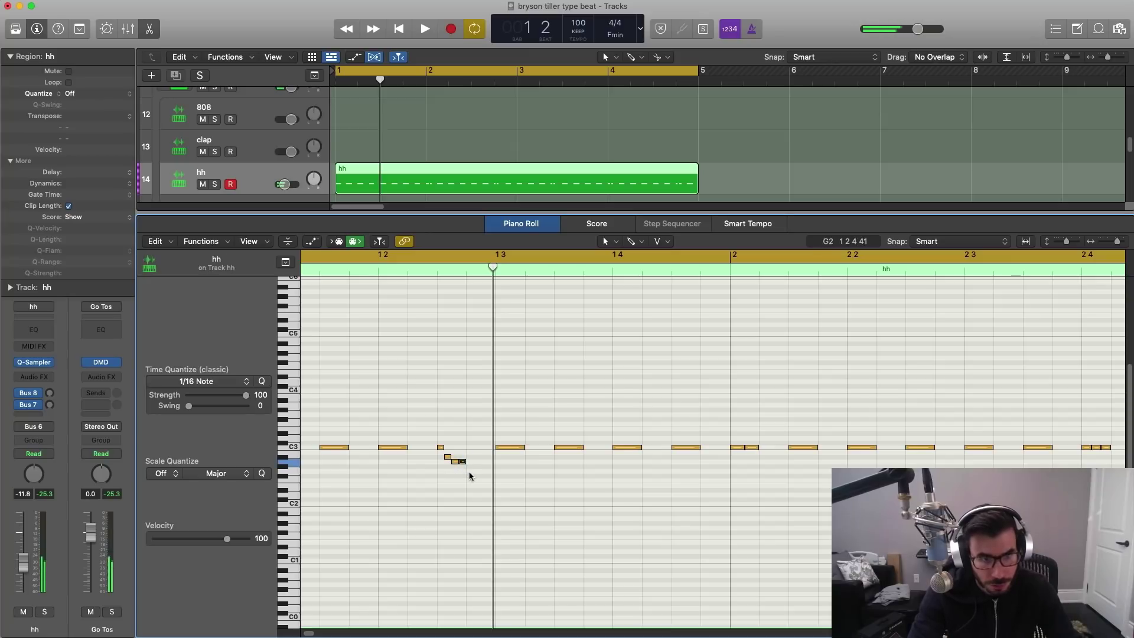
pyautogui.press('space')
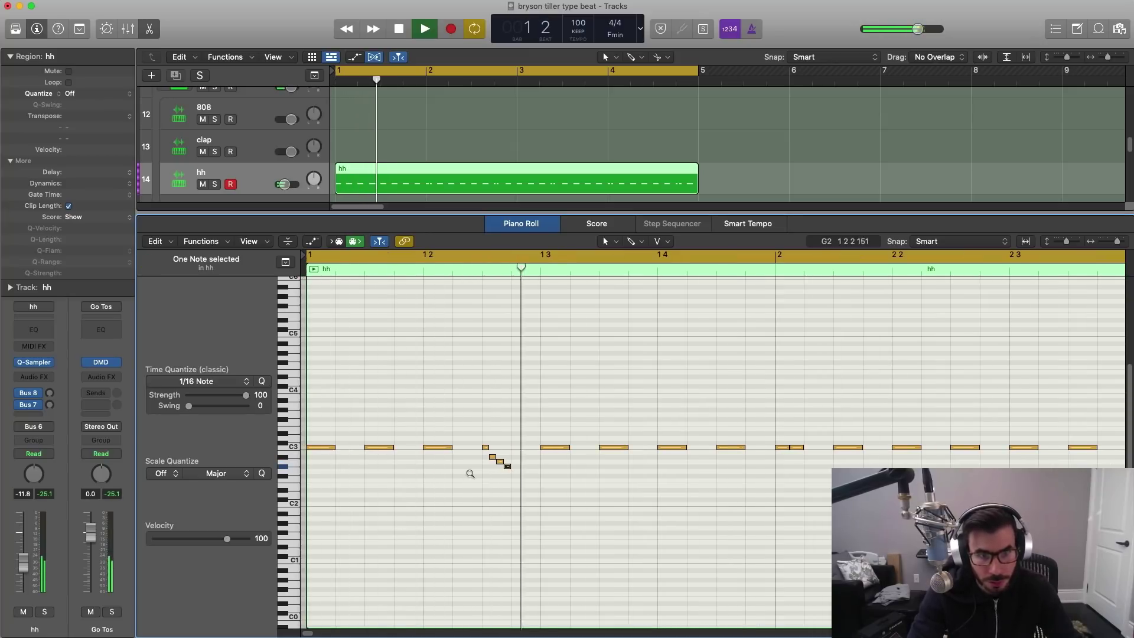
pyautogui.keyDown('ctrl'); pyautogui.keyDown('alt'); pyautogui.click(471, 474); pyautogui.keyUp('alt'); pyautogui.keyUp('ctrl')
pyautogui.press('space')
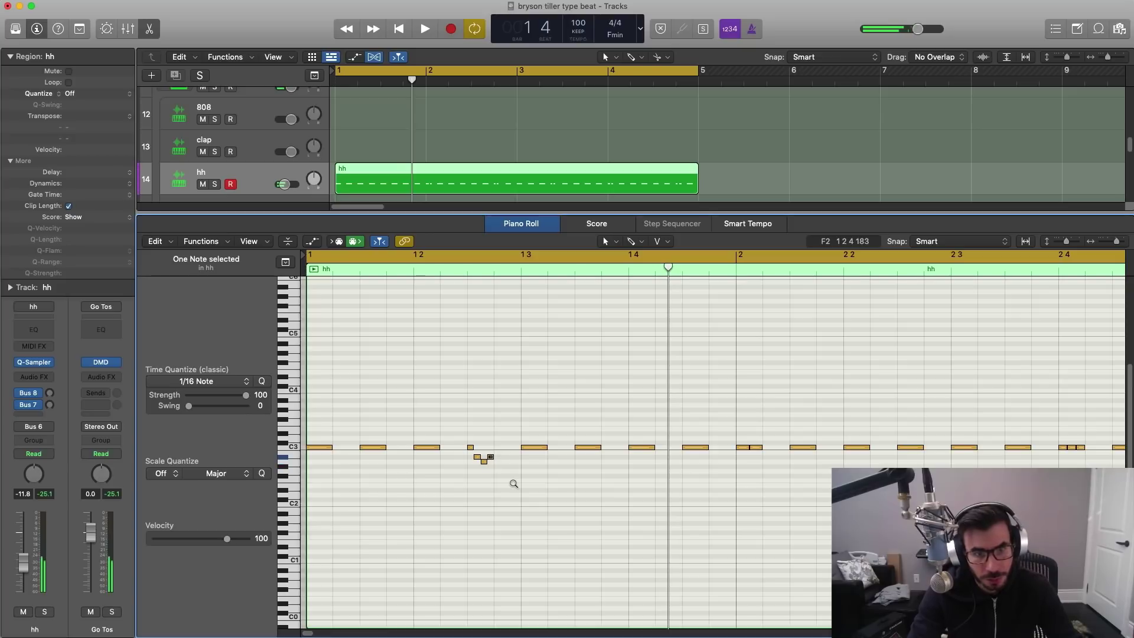
pyautogui.press('space')
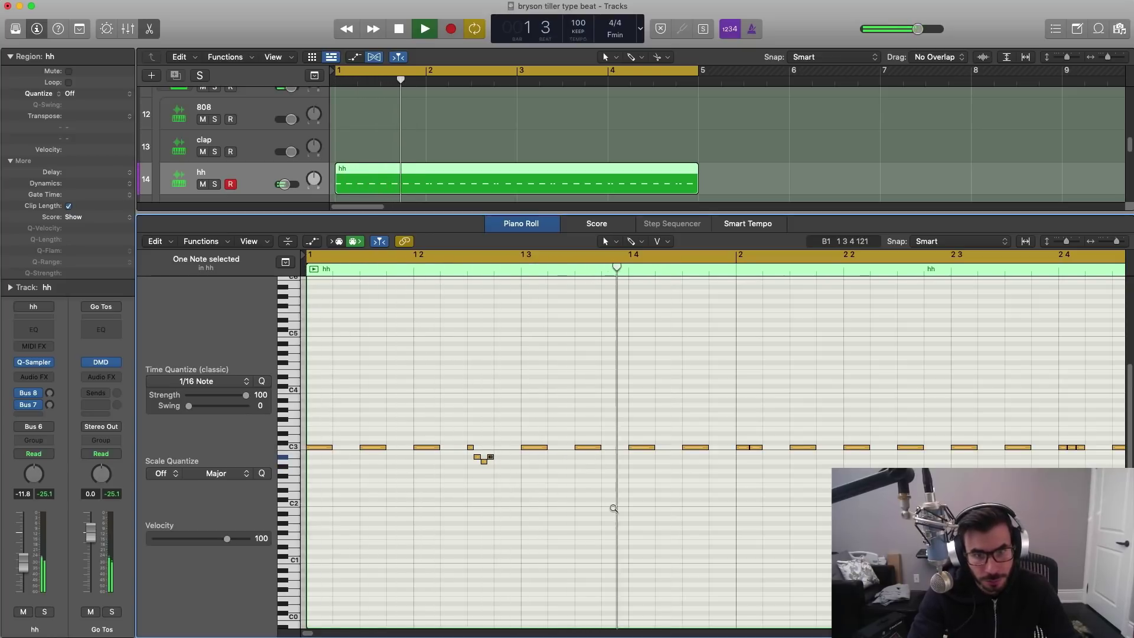
pyautogui.keyDown('ctrl'); pyautogui.keyDown('alt'); pyautogui.click(614, 509); pyautogui.keyUp('alt'); pyautogui.keyUp('ctrl')
pyautogui.press('space')
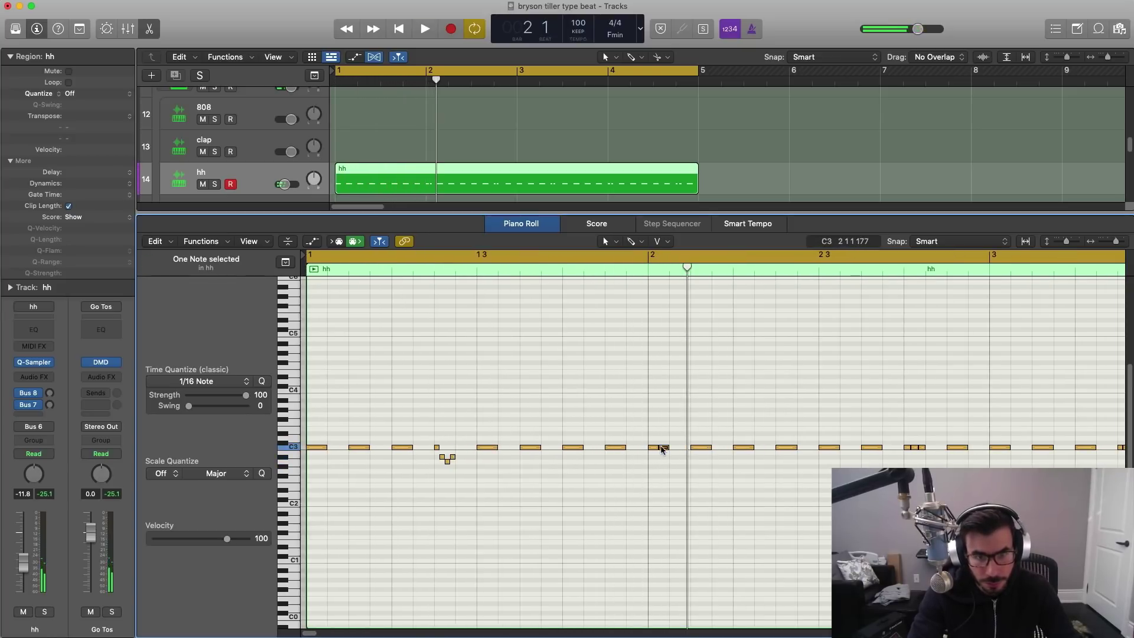
# Step: Lower the second note of the double hit at bar 2 two semitones and raise the middle note of bar 2's triple roll one semitone
pyautogui.press('space')
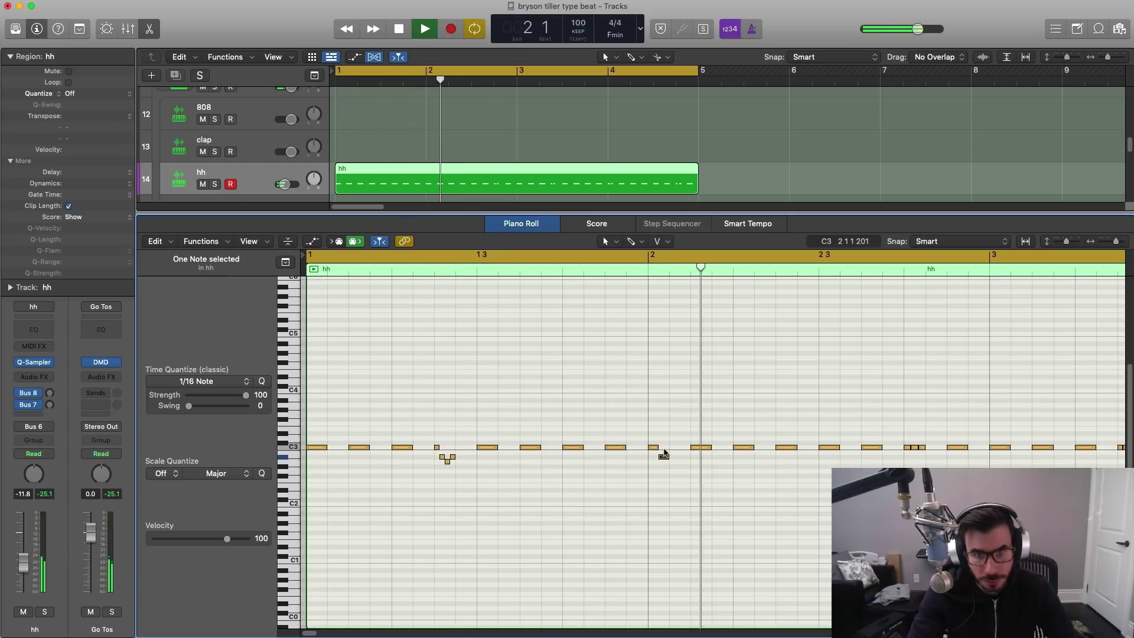
pyautogui.press('space')
pyautogui.press('space')
pyautogui.click(914, 447)
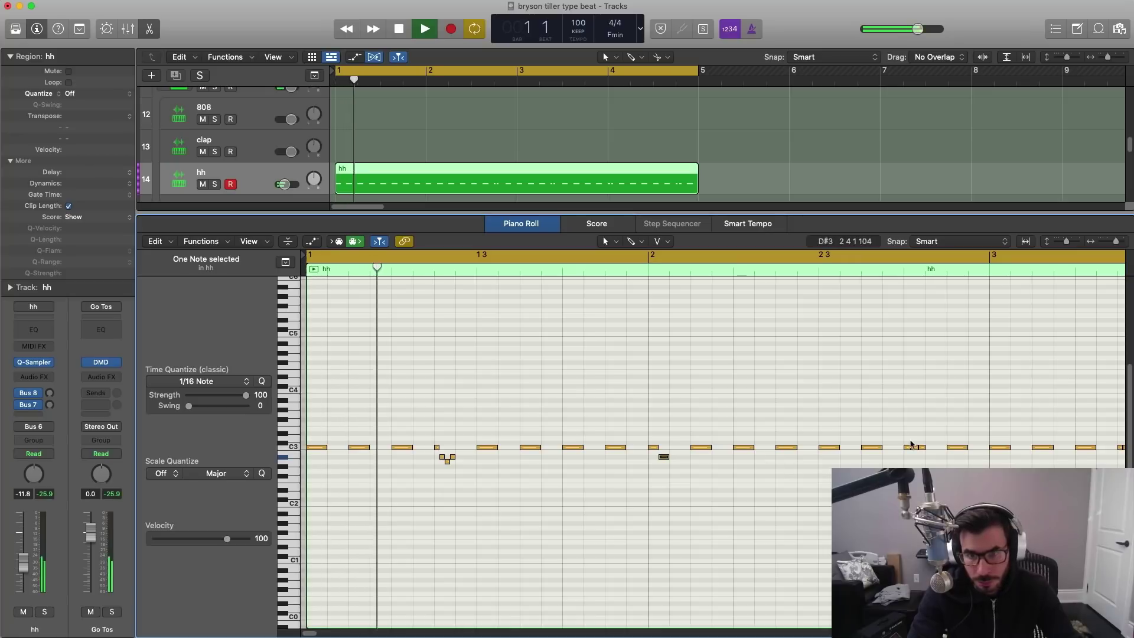
pyautogui.hotkey('alt', 'Up')
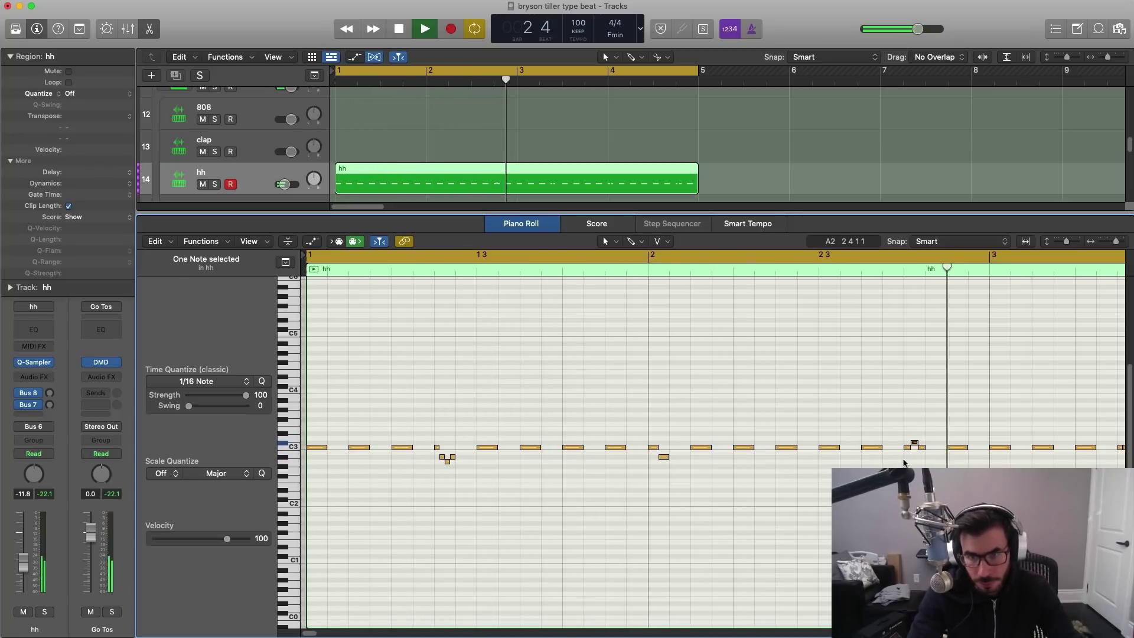
pyautogui.press('space')
# Step: Replace the hi-hat notes in bars 3 and 4 with a copy of those from bars 1 and 2, and play the loop
pyautogui.press('super+Left')
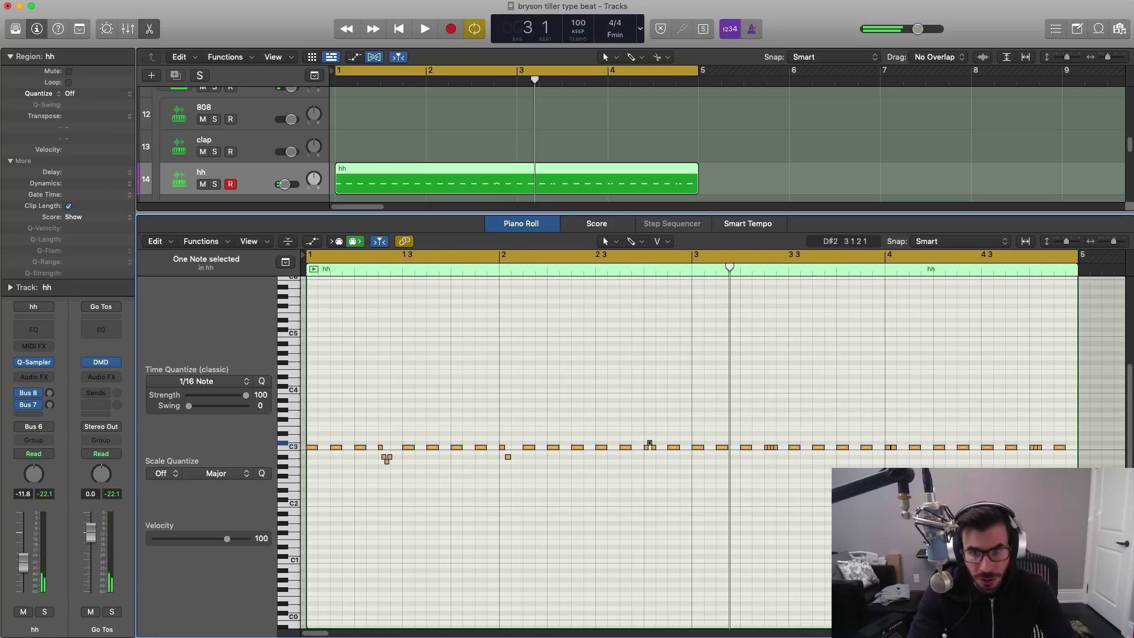
pyautogui.moveTo(1086, 476); pyautogui.dragTo(699, 423)
pyautogui.press('BackSpace')
pyautogui.moveTo(739, 491); pyautogui.dragTo(315, 388)
pyautogui.press('space')
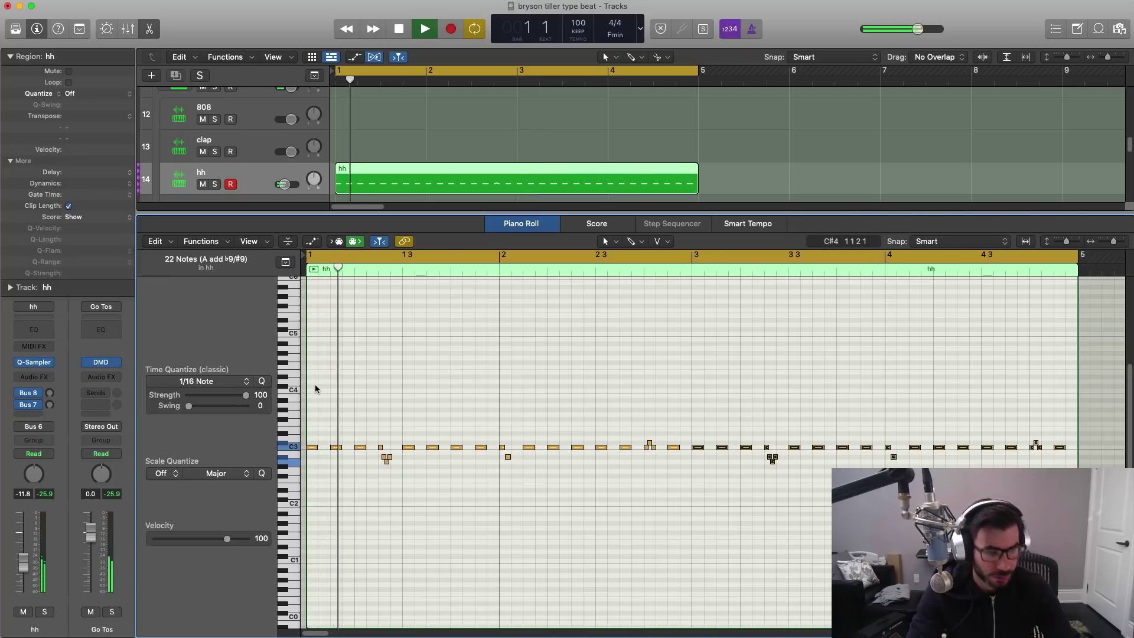
# Step: Add a Channel EQ to the hh track and enable its low-cut filter at about 3300 Hz
pyautogui.press('e')
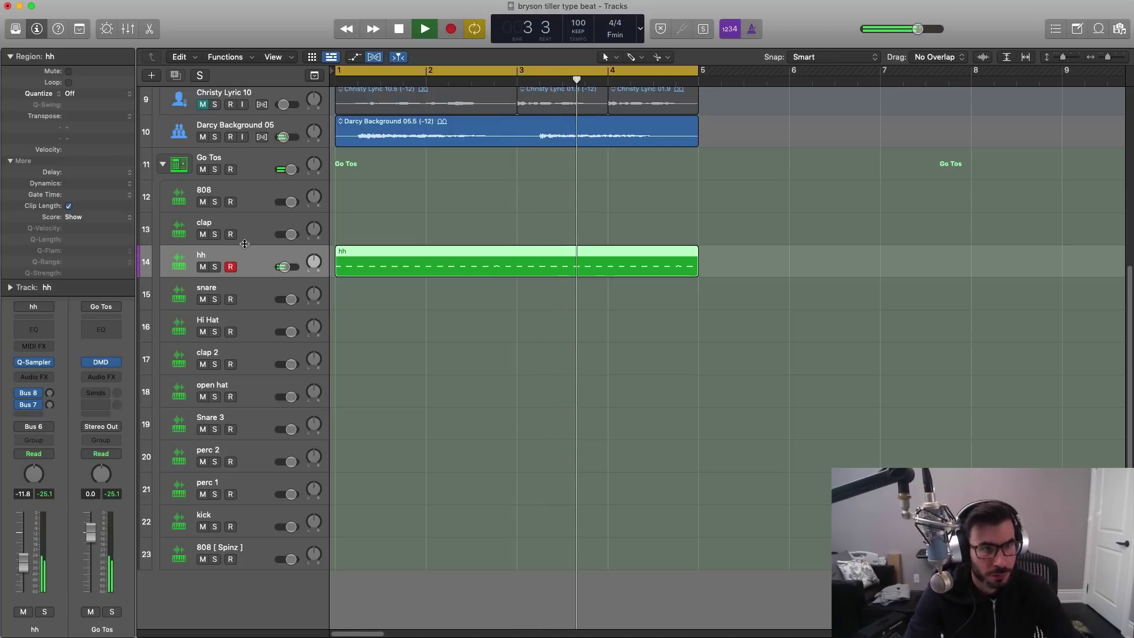
pyautogui.click(33, 329)
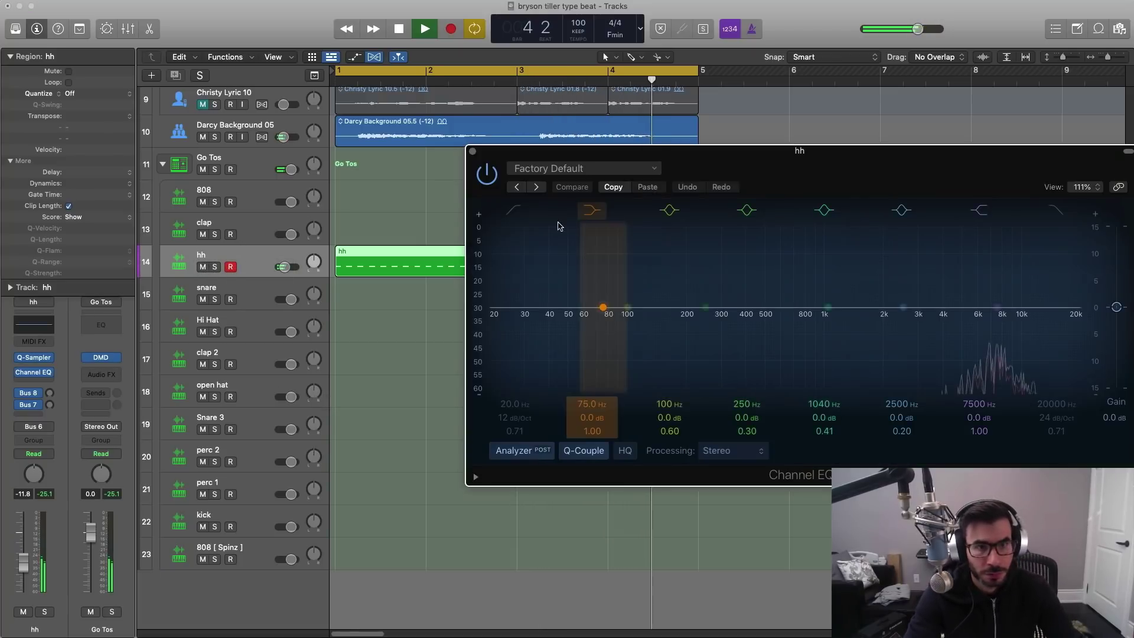
pyautogui.click(503, 214)
pyautogui.moveTo(519, 317); pyautogui.dragTo(1002, 324)
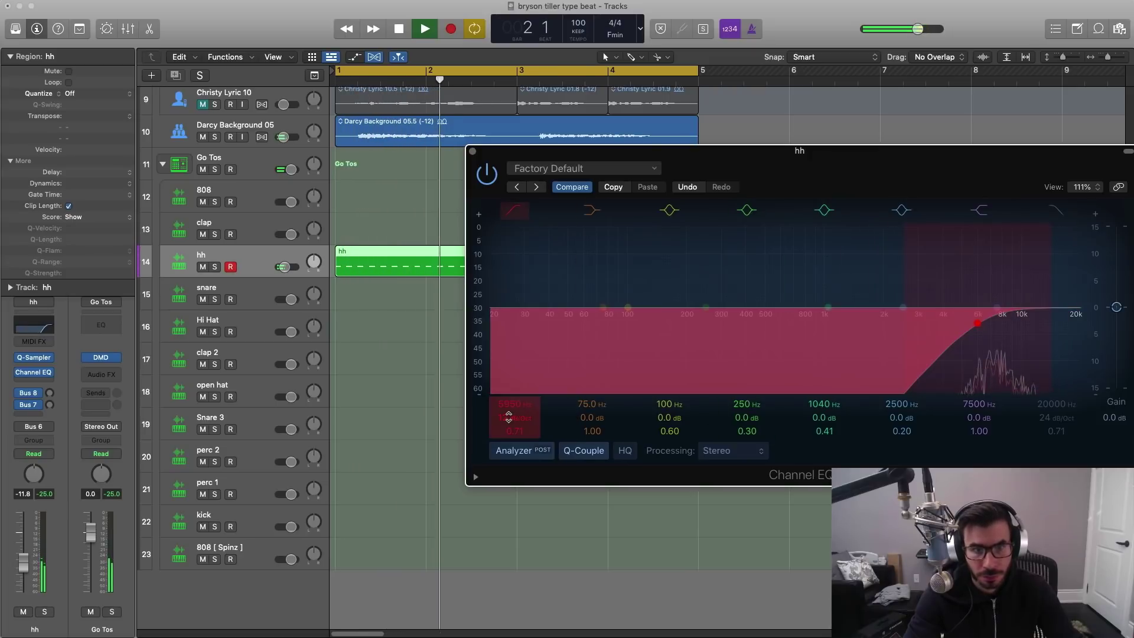
pyautogui.moveTo(513, 419); pyautogui.dragTo(509, 417)
pyautogui.moveTo(976, 324); pyautogui.dragTo(925, 340)
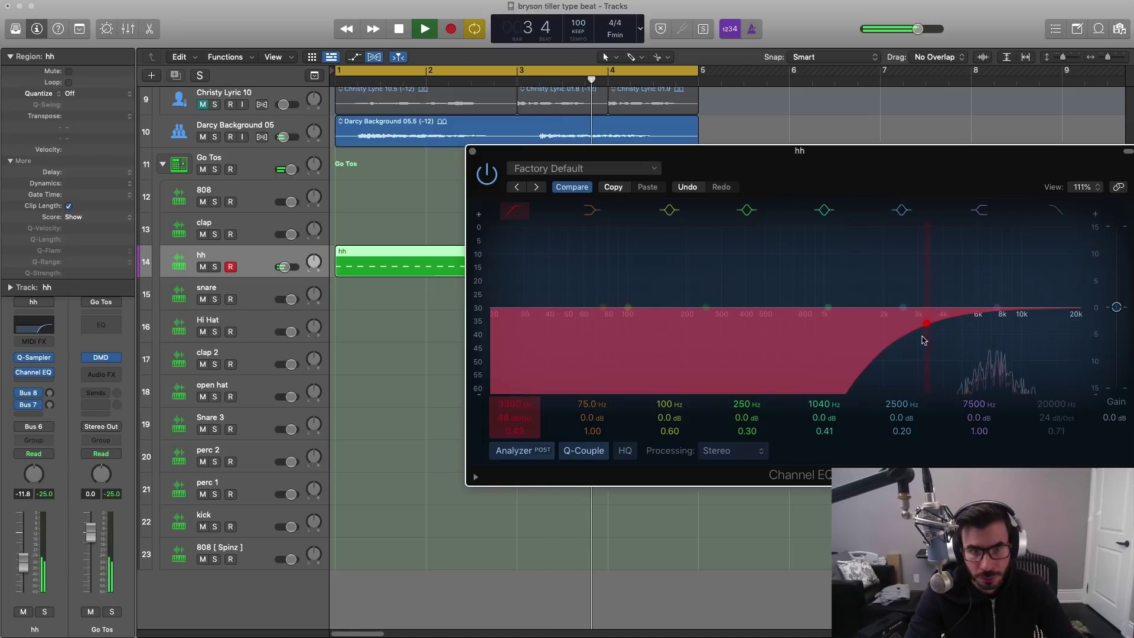
pyautogui.click(514, 210)
pyautogui.click(33, 372)
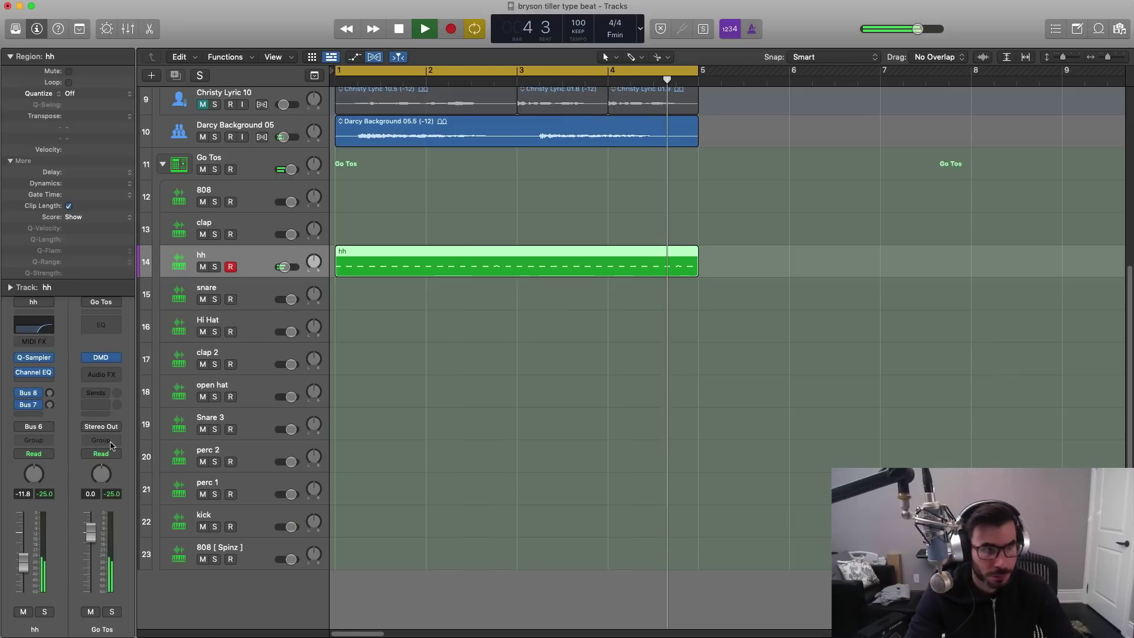
# Step: Insert a Sample Delay on the hh track and set its left delay to 110 samples
pyautogui.click(43, 385)
pyautogui.moveTo(59, 507)
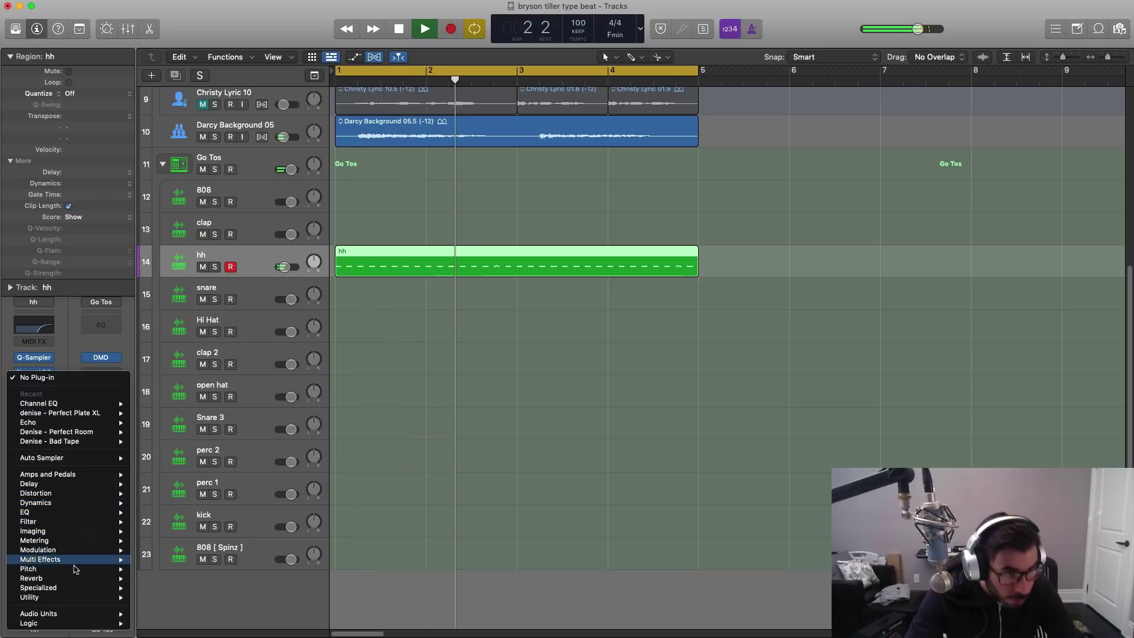
pyautogui.moveTo(71, 591)
pyautogui.moveTo(71, 484)
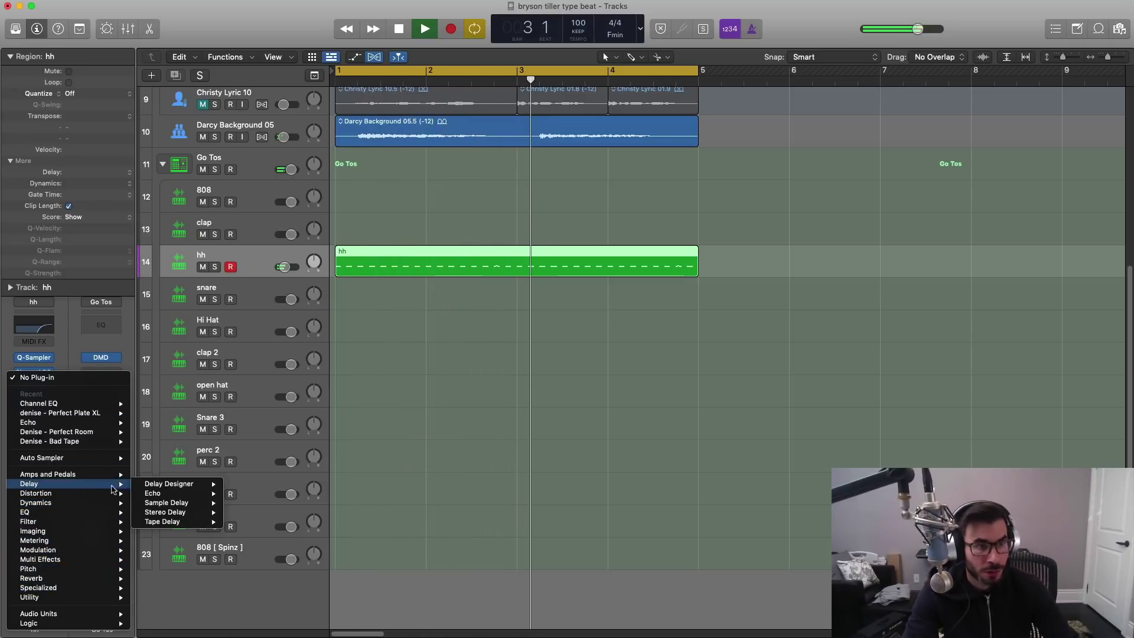
pyautogui.moveTo(185, 510)
pyautogui.click(248, 503)
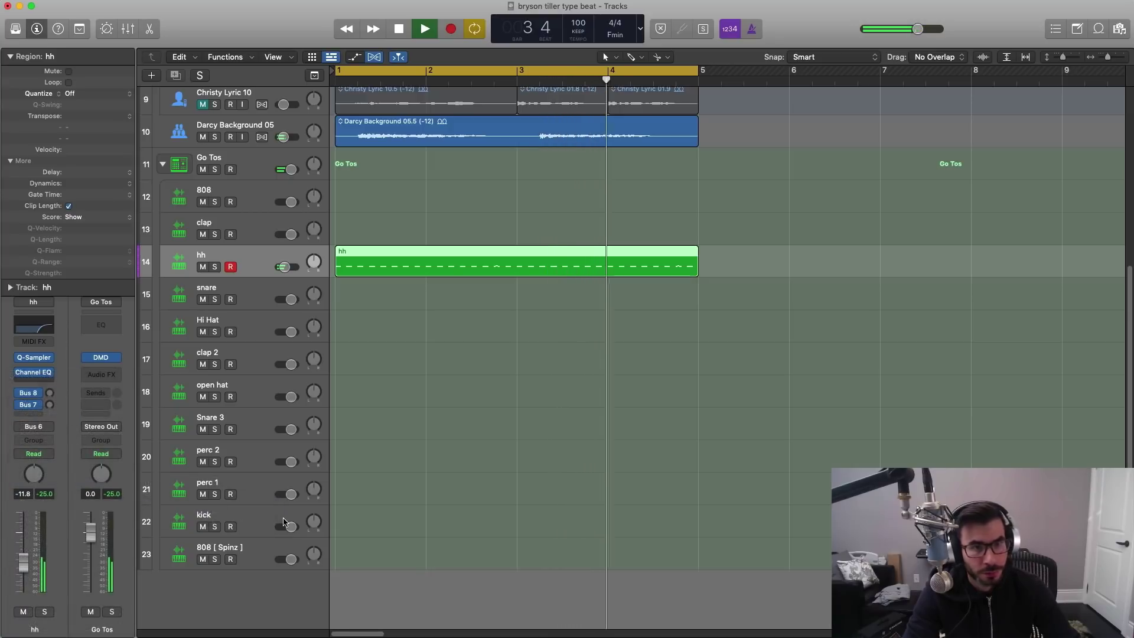
pyautogui.moveTo(512, 300); pyautogui.dragTo(514, 300)
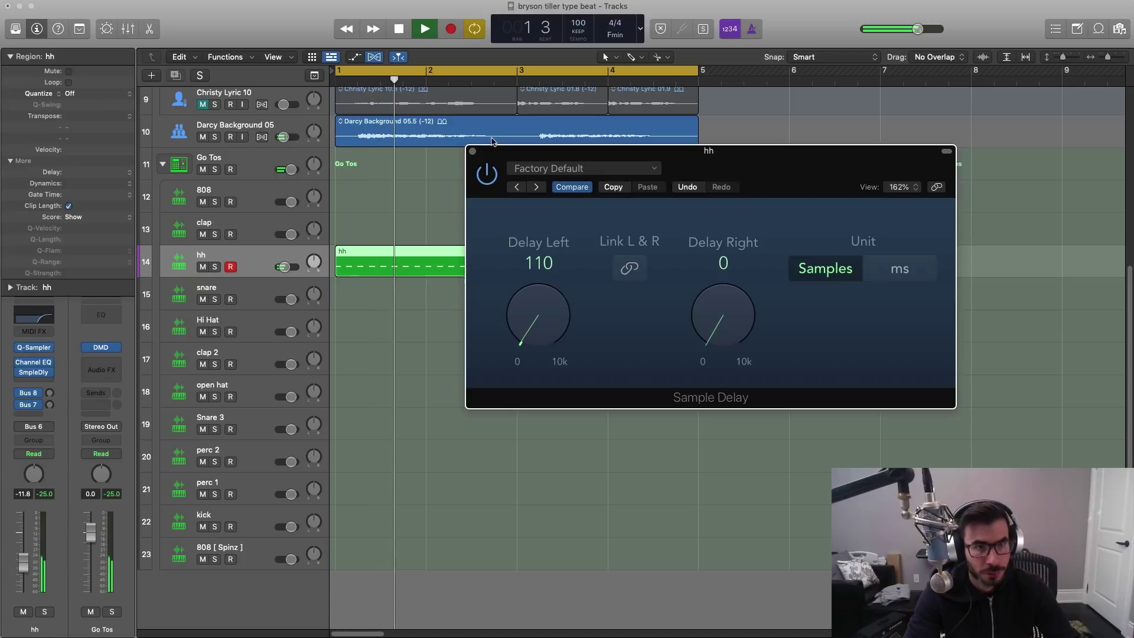
pyautogui.click(471, 152)
# Step: Create a pattern region on the snare track with a hit on step 9 and play it with the loop
pyautogui.press('space')
pyautogui.click(366, 292)
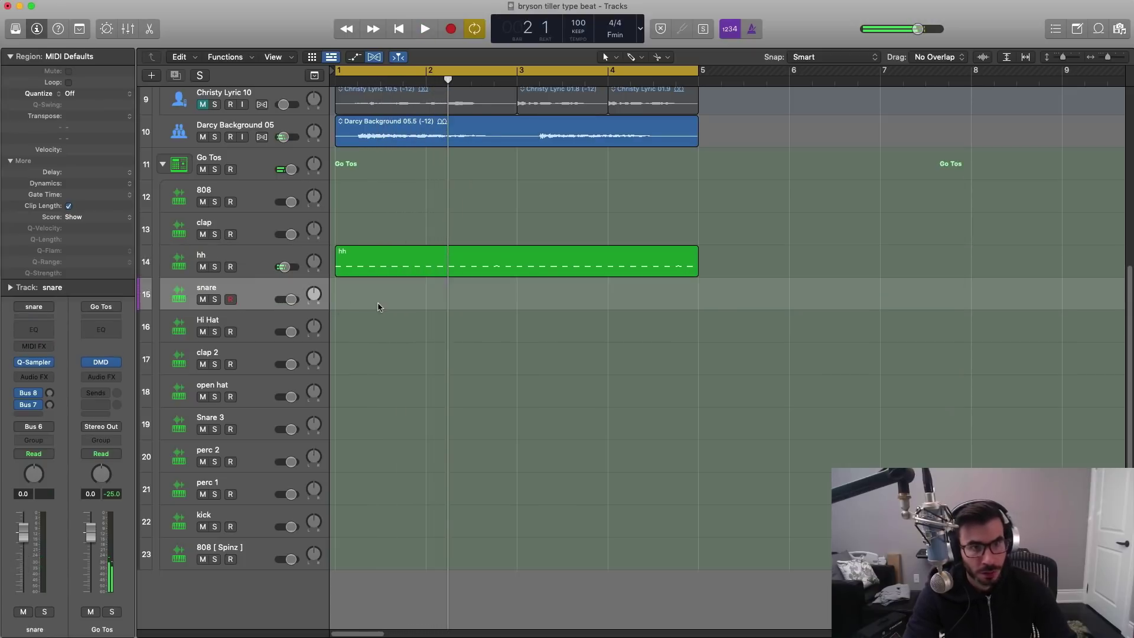
pyautogui.rightClick(366, 291)
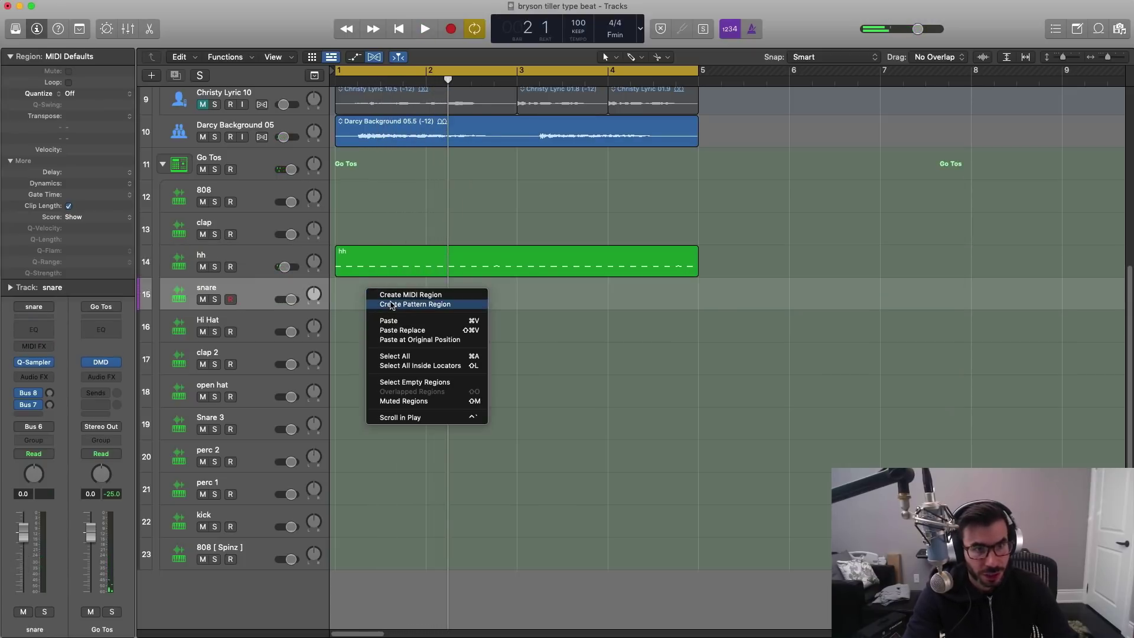
pyautogui.click(392, 305)
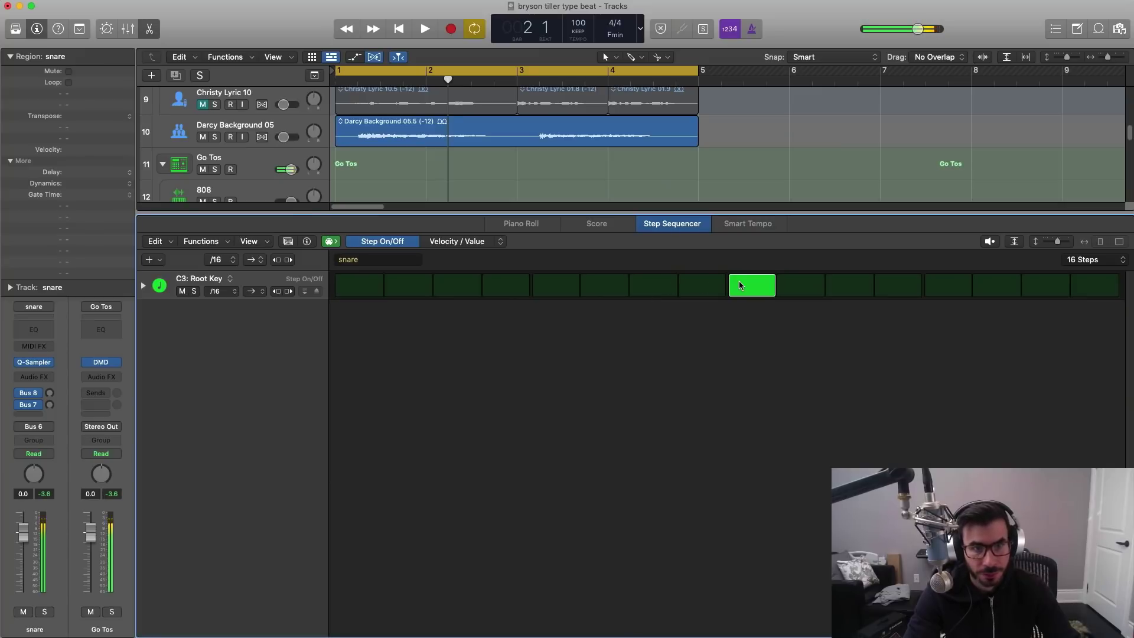
pyautogui.press('space')
pyautogui.press('x')
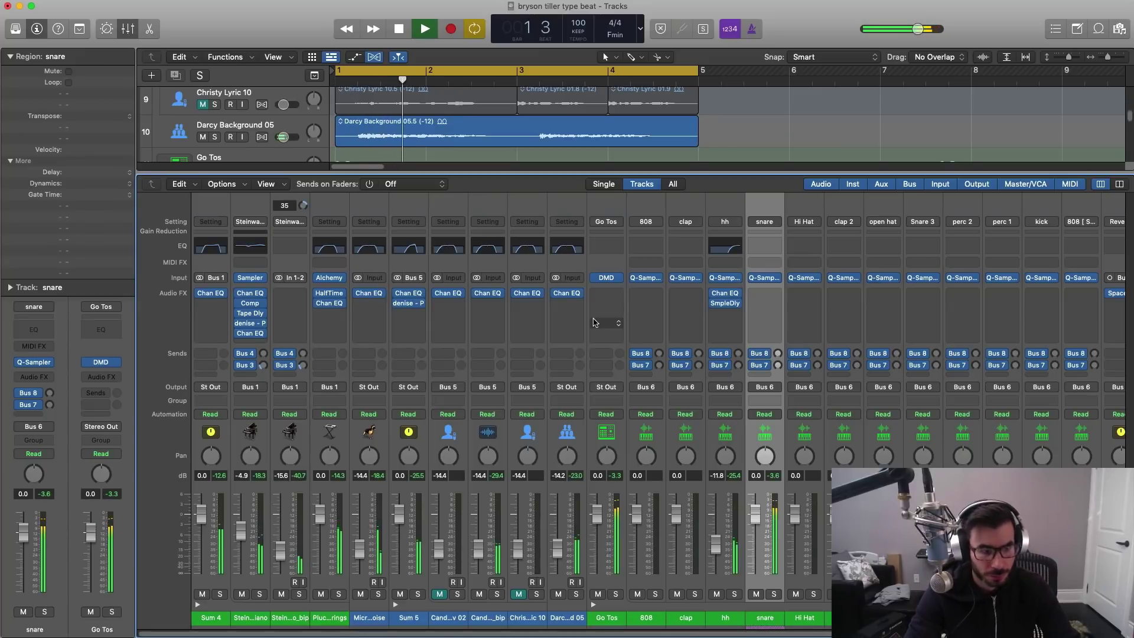
pyautogui.press('x')
pyautogui.press('x')
pyautogui.press('x')
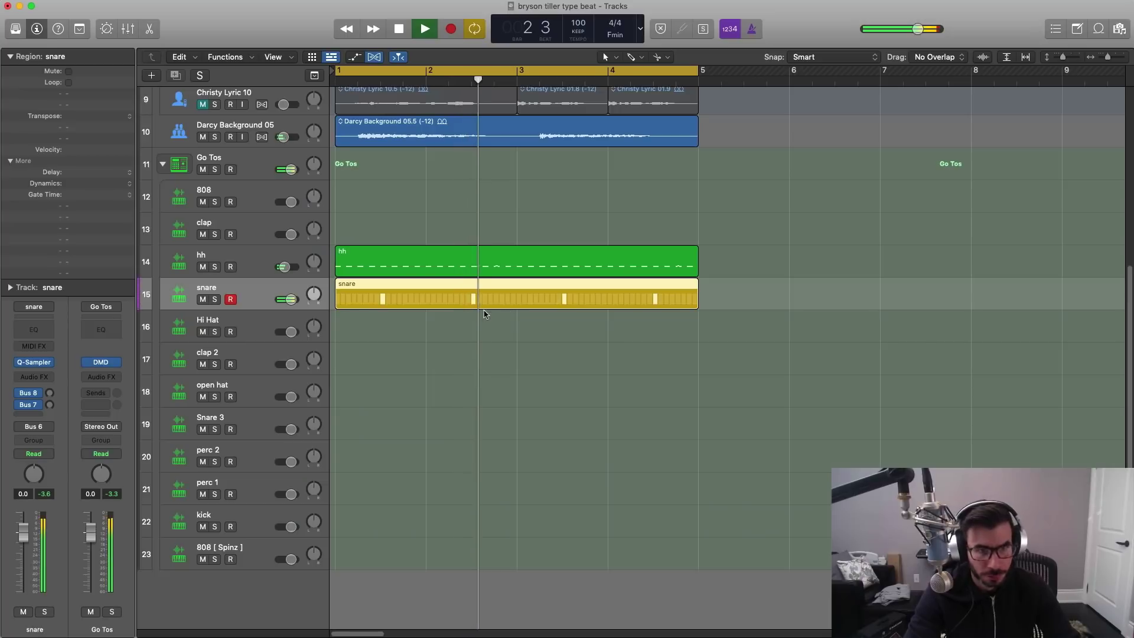
# Step: Move the snare pattern region to the Snare 3 track and play the loop
pyautogui.press('space')
pyautogui.moveTo(483, 306); pyautogui.dragTo(476, 429)
pyautogui.press('space')
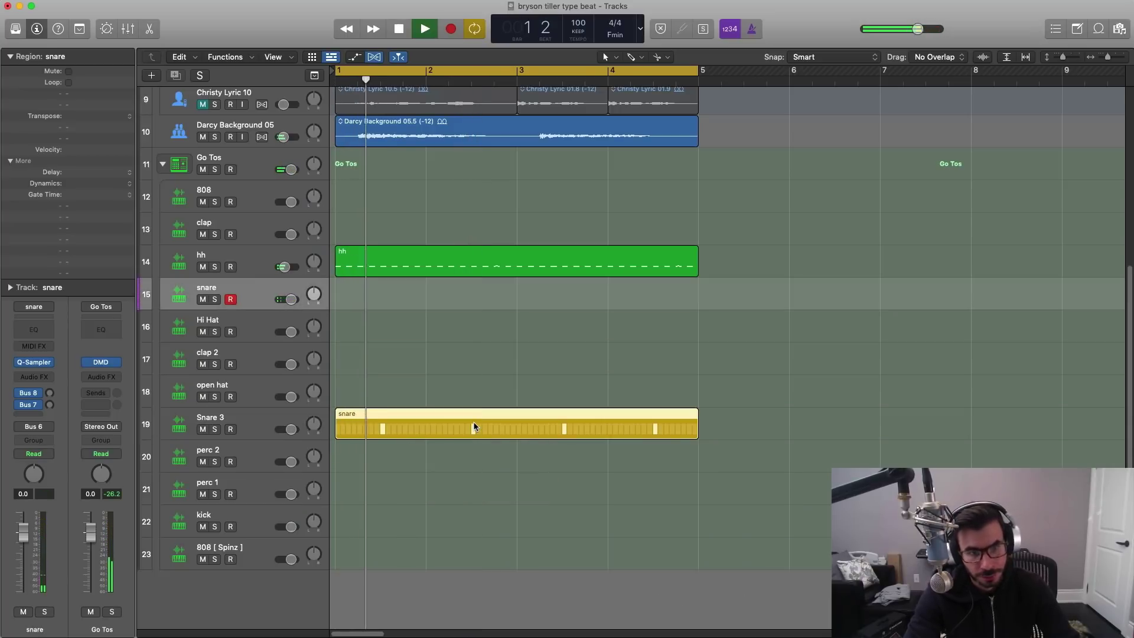
# Step: Extend the pattern on the Snare 3 track to 32 steps and replace its existing hit with hits on steps 5 and 25
pyautogui.doubleClick(473, 426)
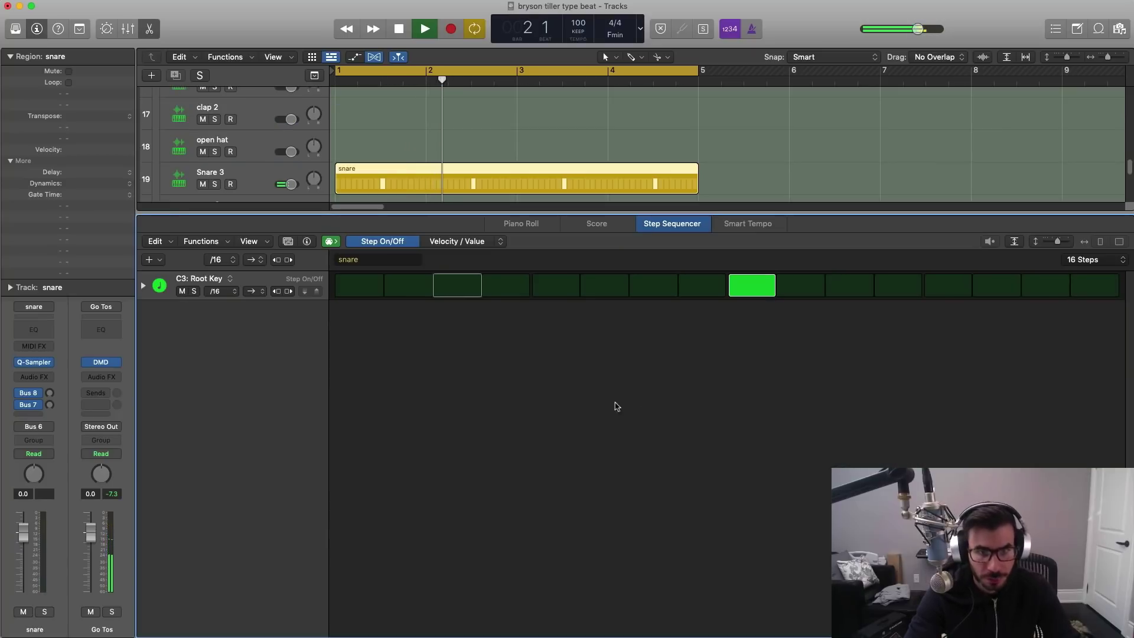
pyautogui.press('space')
pyautogui.click(1091, 259)
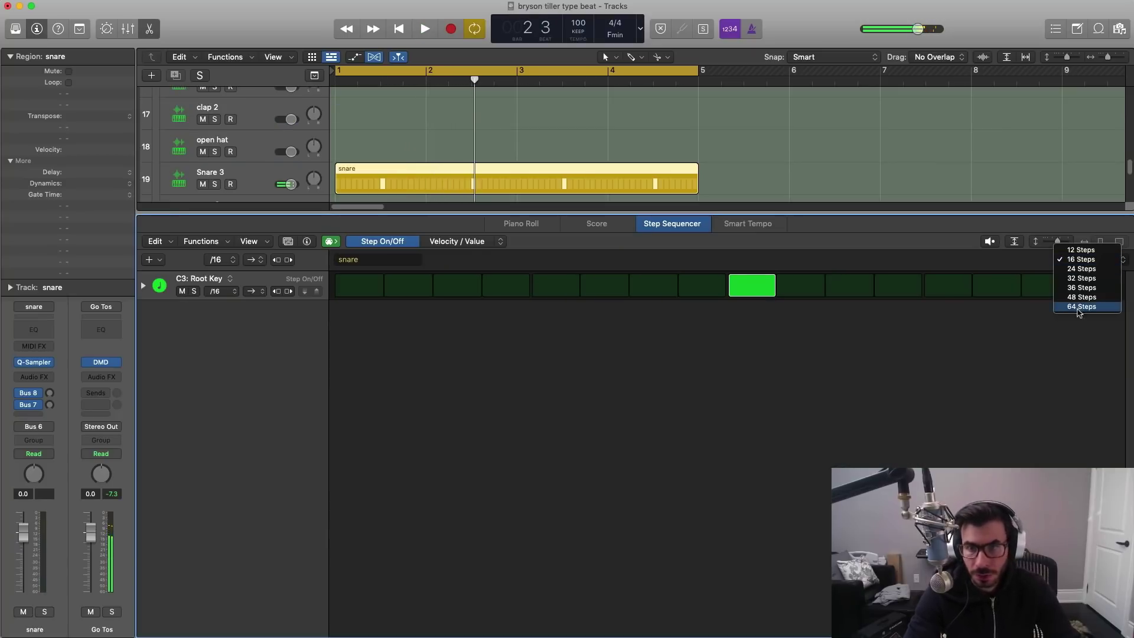
pyautogui.click(1088, 279)
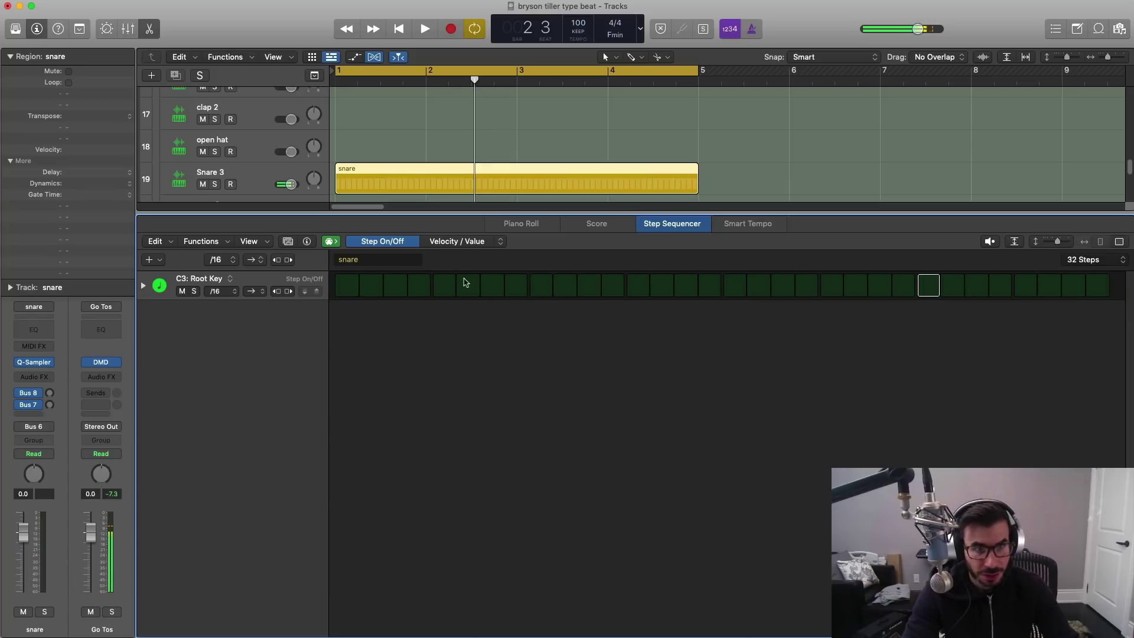
pyautogui.press('space')
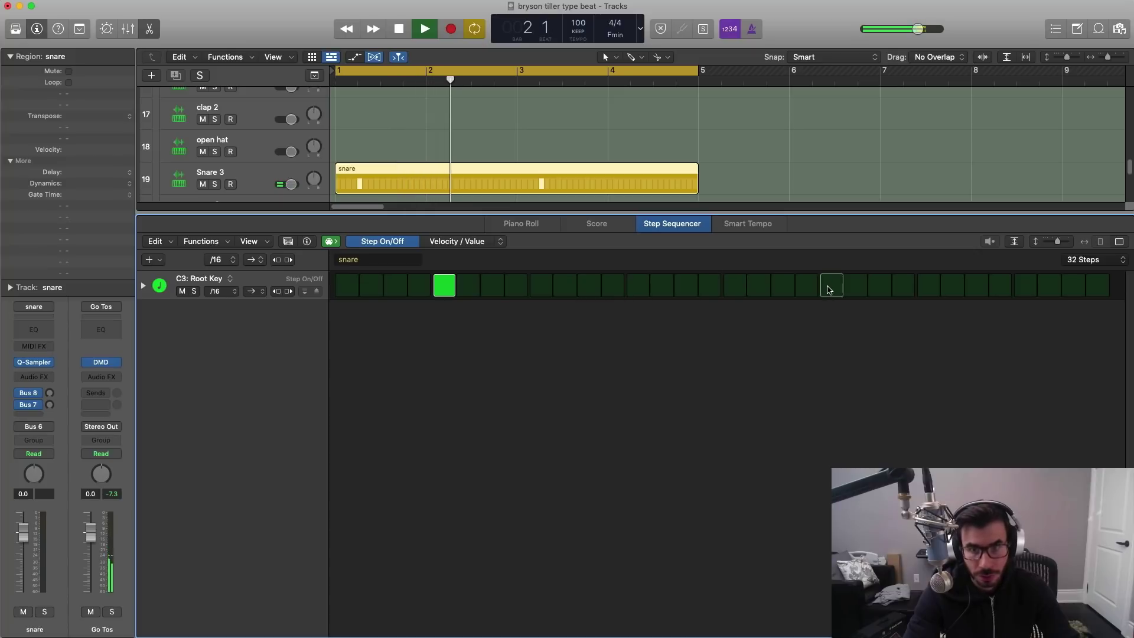
pyautogui.click(929, 286)
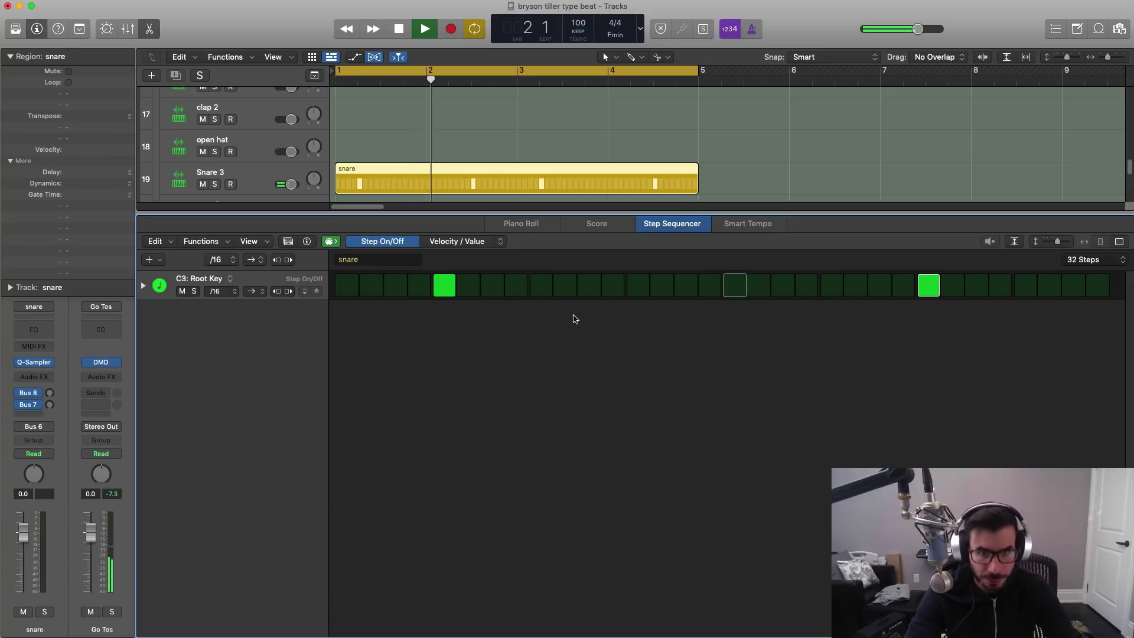
# Step: Replace the Snare 3 pattern's hit on step 5 with one on step 9 and play the loop
pyautogui.press('space')
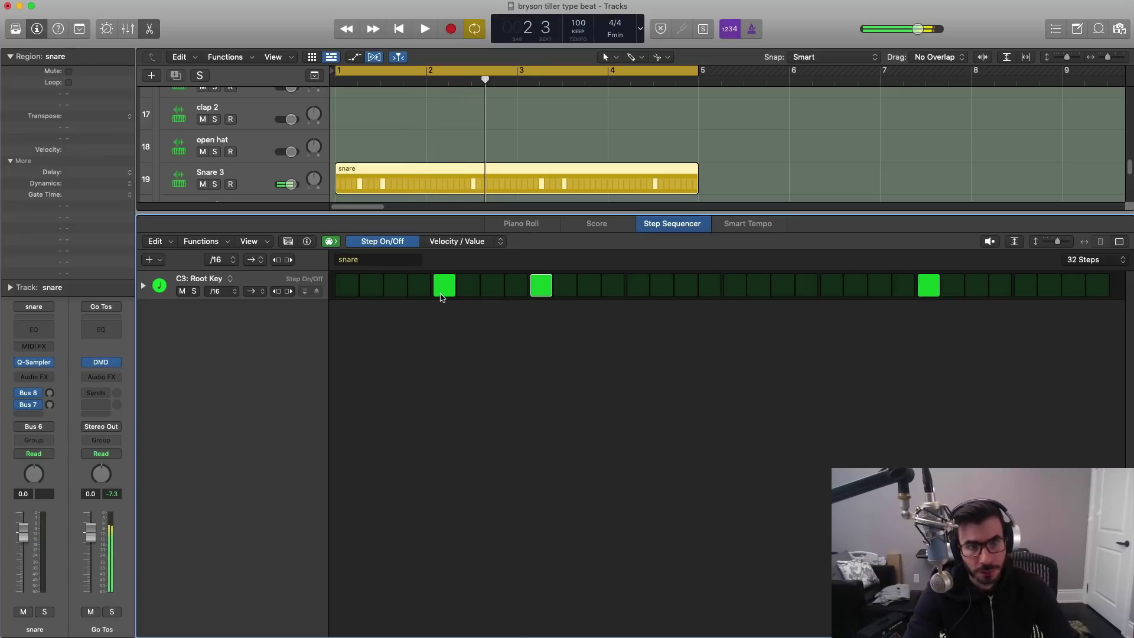
pyautogui.click(441, 296)
pyautogui.press('space')
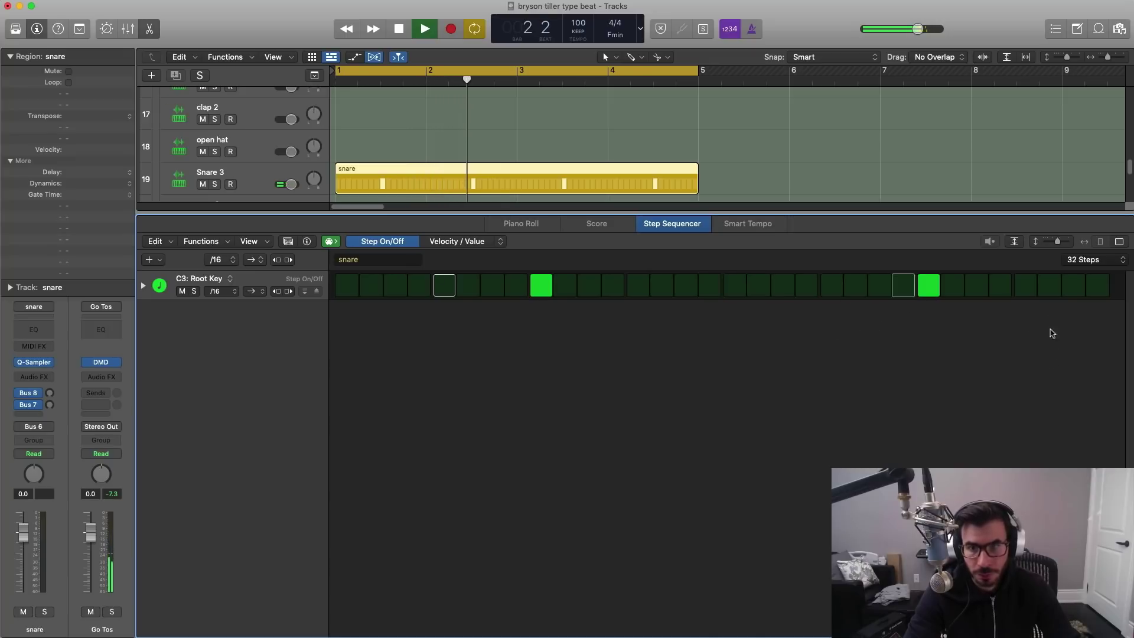
# Step: Try extra hits on steps 27, 29, 30 and 31 of the Snare 3 pattern while auditioning the loop
pyautogui.click(1044, 290)
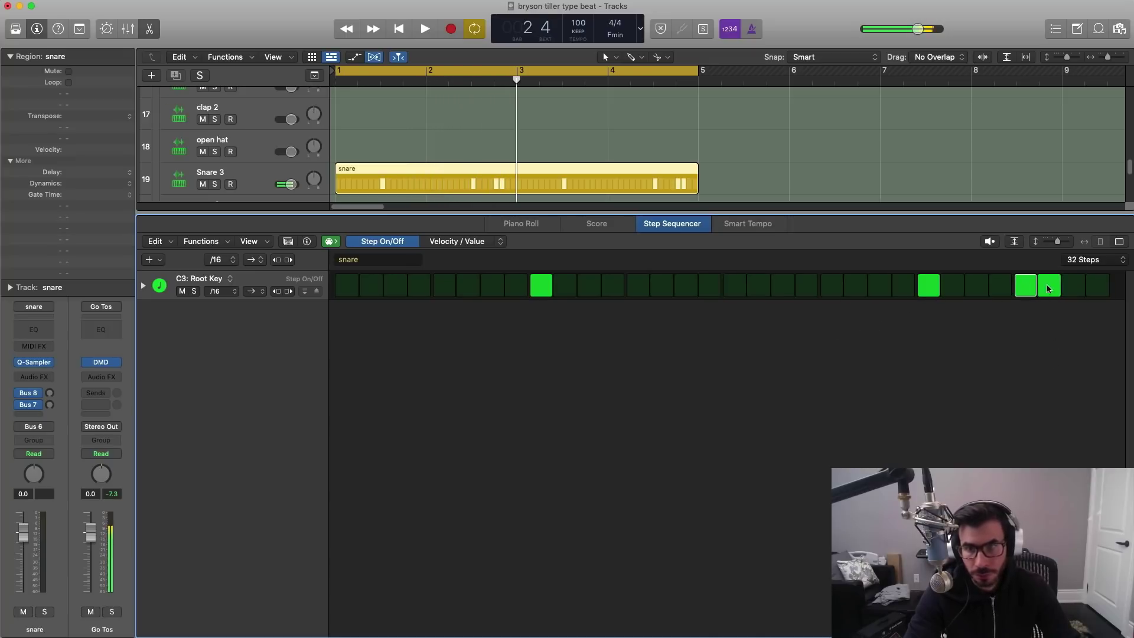
pyautogui.click(1029, 286)
pyautogui.press('space')
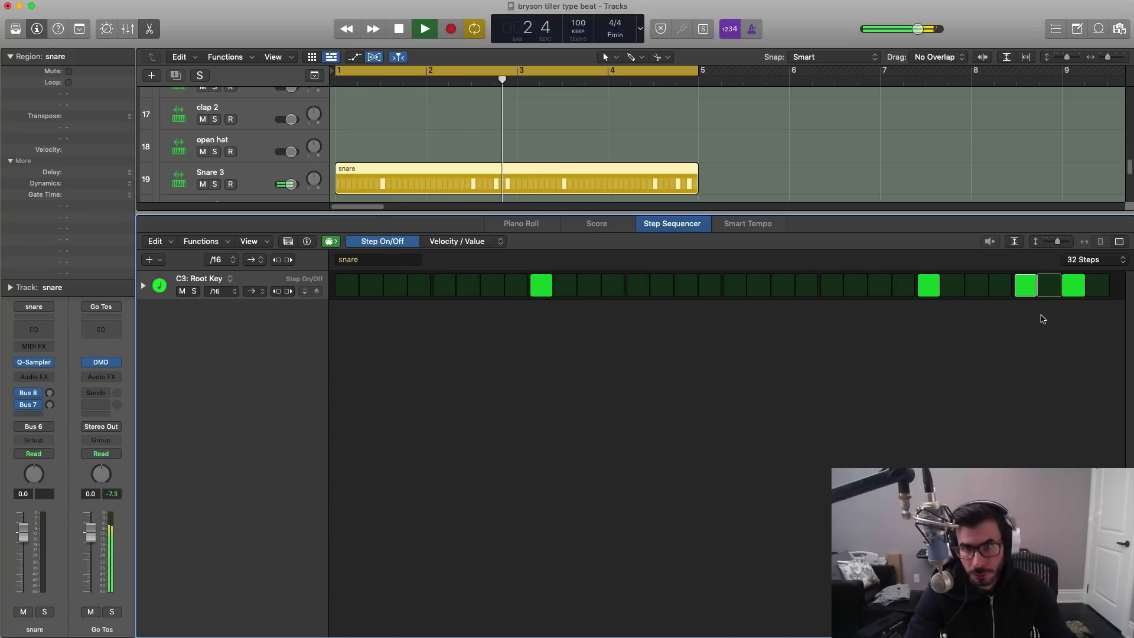
pyautogui.click(1061, 288)
pyautogui.press('space')
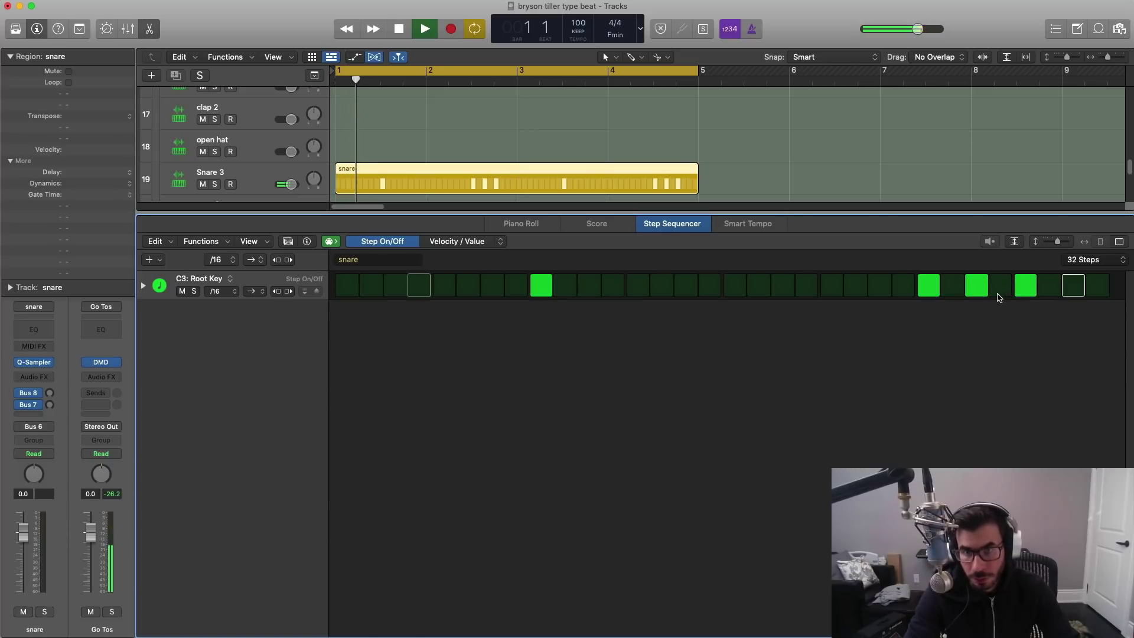
pyautogui.click(998, 296)
pyautogui.click(996, 293)
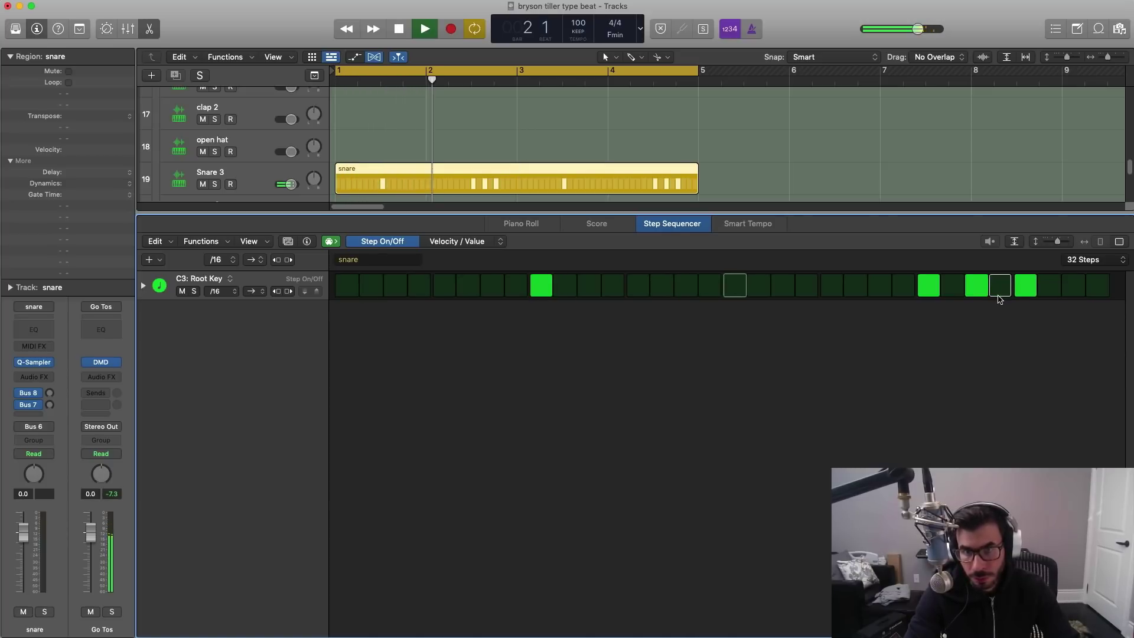
pyautogui.press('space')
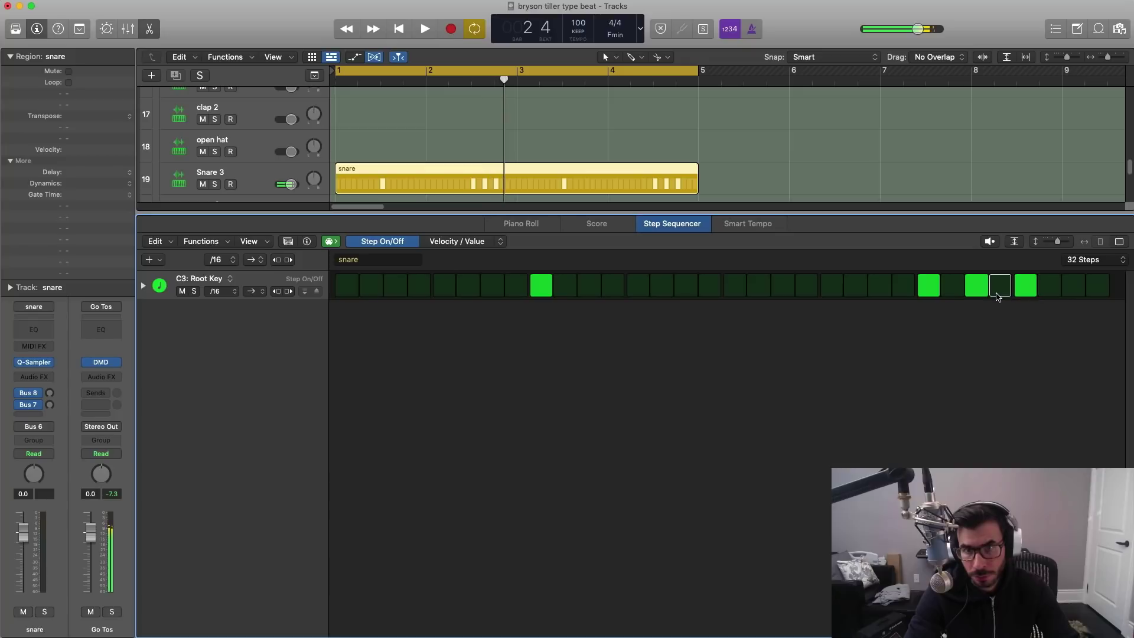
# Step: Rearrange the extra hits at the end of the Snare 3 pattern onto steps 28 and 31 and play the loop
pyautogui.click(953, 287)
pyautogui.click(976, 289)
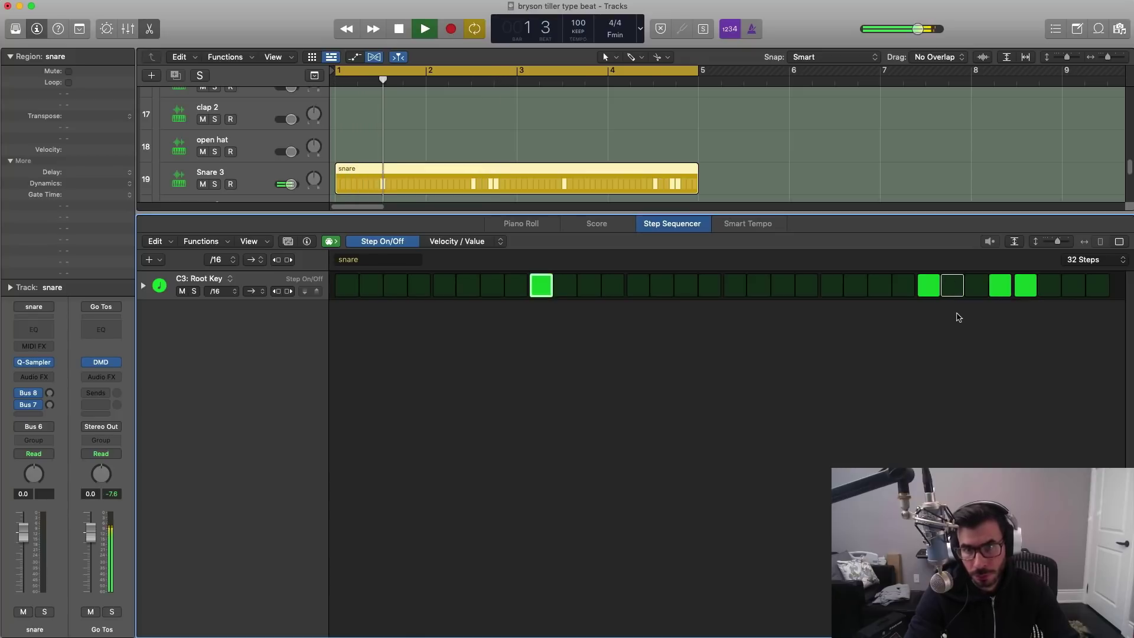
pyautogui.click(1025, 285)
pyautogui.click(1049, 286)
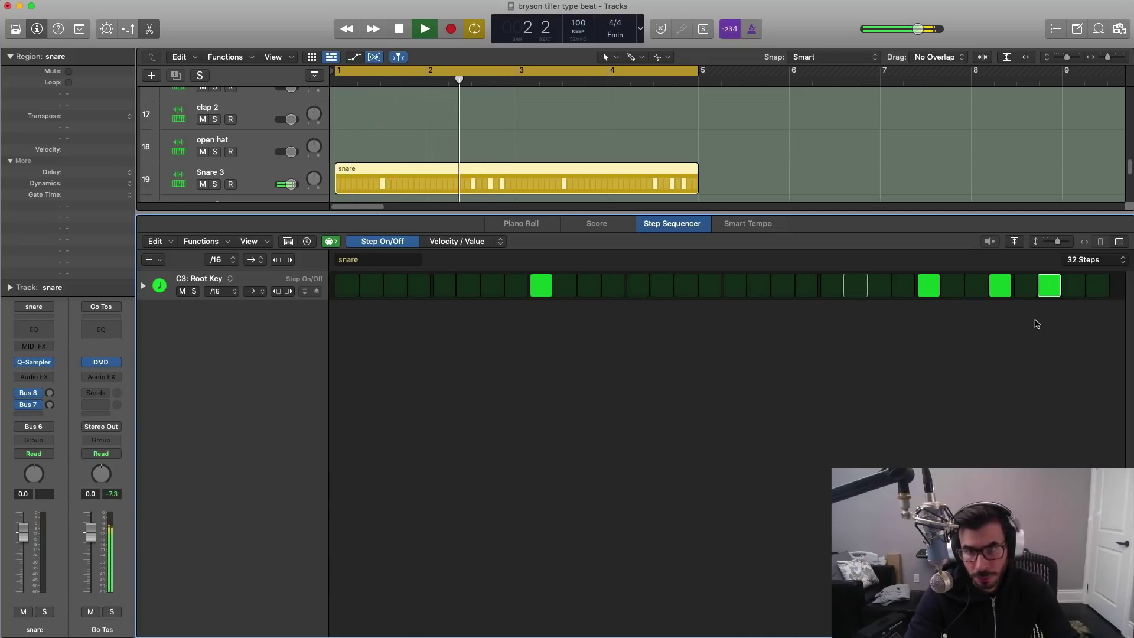
pyautogui.press('space')
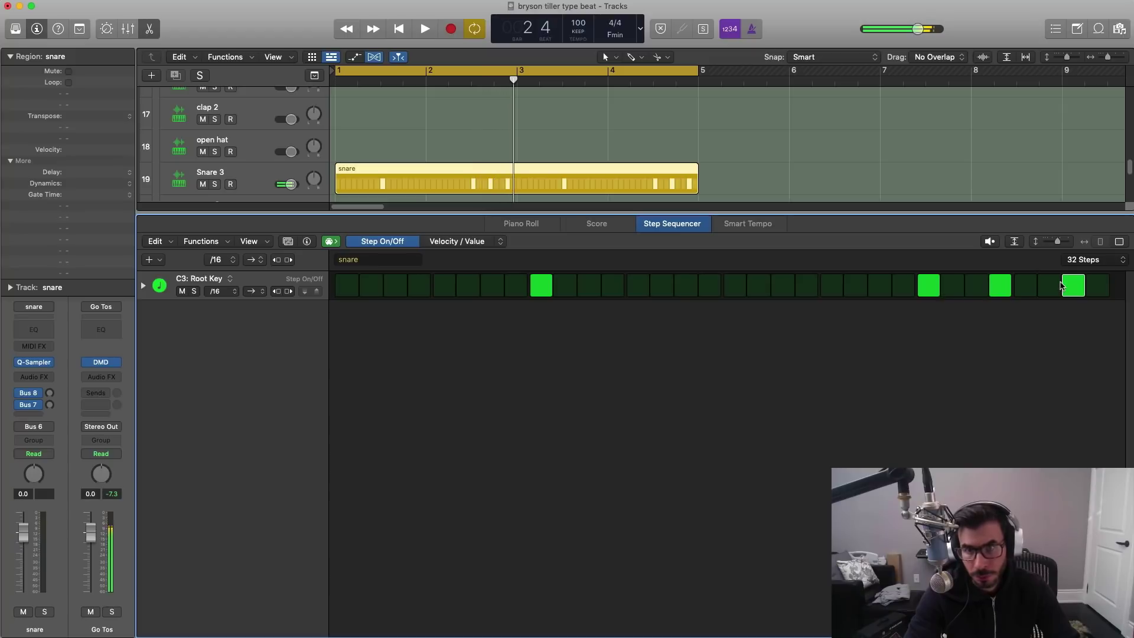
pyautogui.press('space')
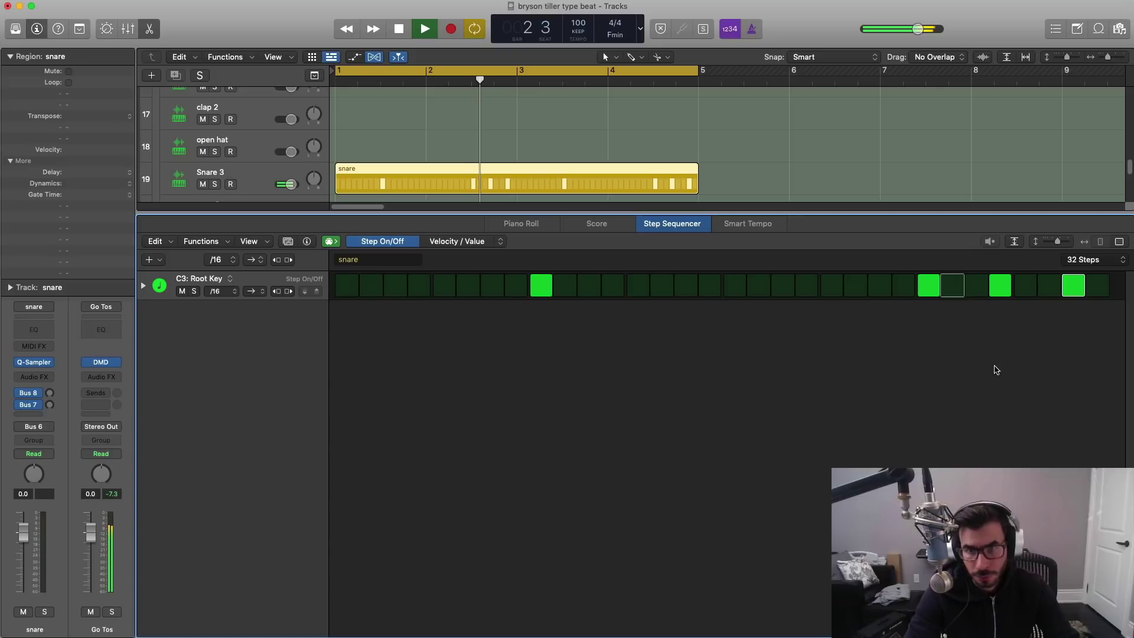
# Step: Close the pattern editor and lower the Snare 3 track's volume to -3.1 dB
pyautogui.press('x')
pyautogui.press('x')
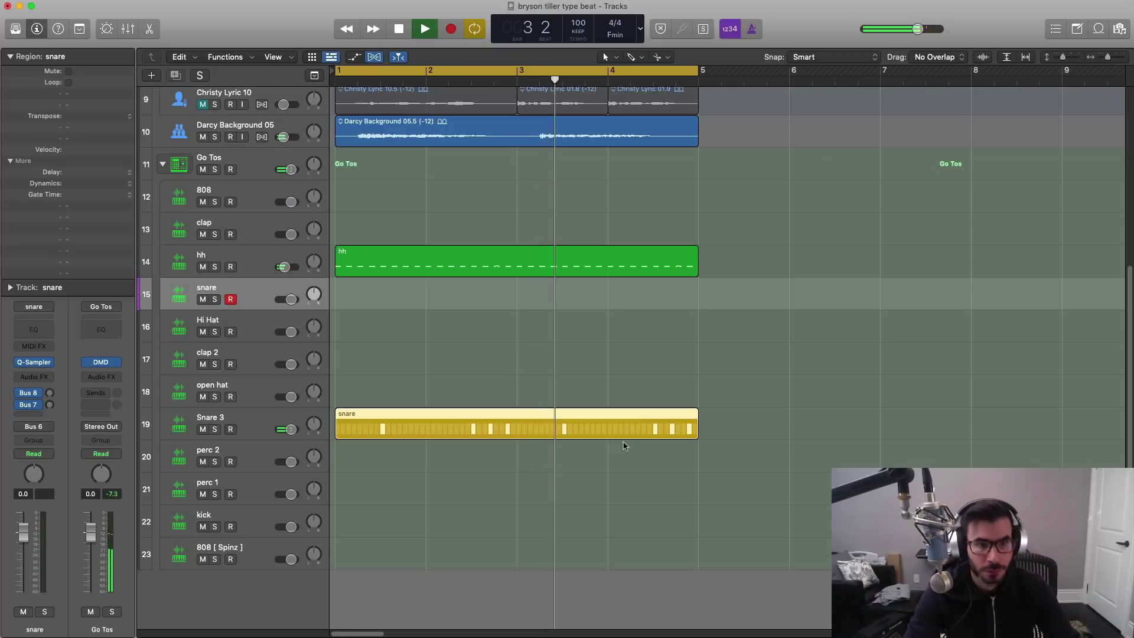
pyautogui.click(265, 423)
pyautogui.moveTo(290, 430); pyautogui.dragTo(294, 434)
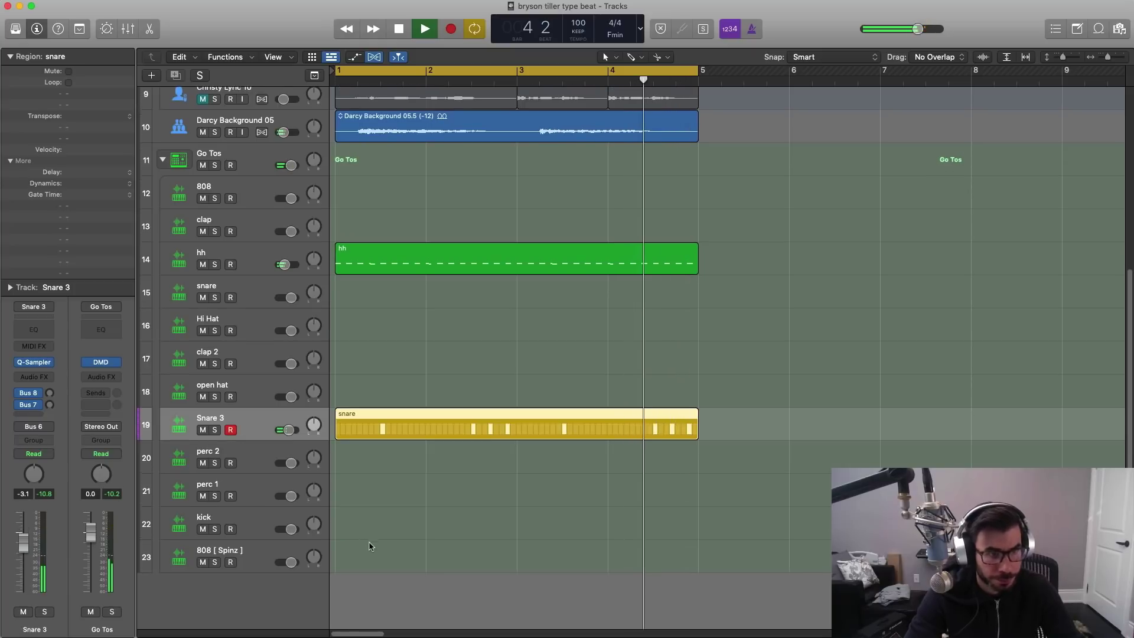
# Step: Create a 16-step pattern region on the Hi Hat track with hits on steps 1, 5, 9 and 13 and play it
pyautogui.press('space')
pyautogui.rightClick(355, 329)
pyautogui.click(376, 341)
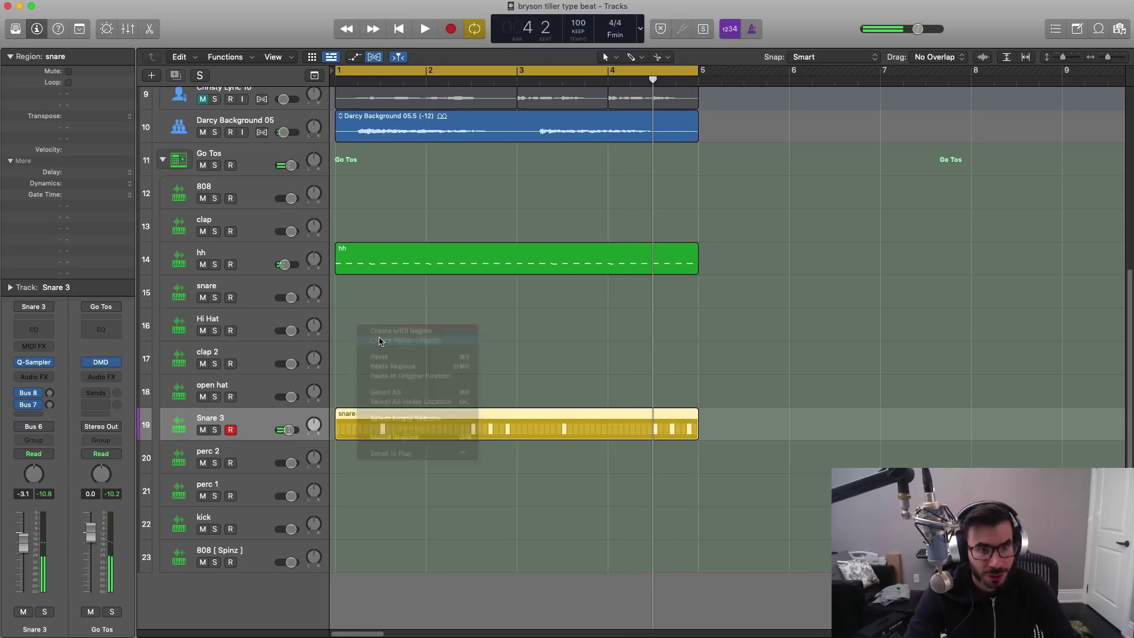
pyautogui.click(365, 290)
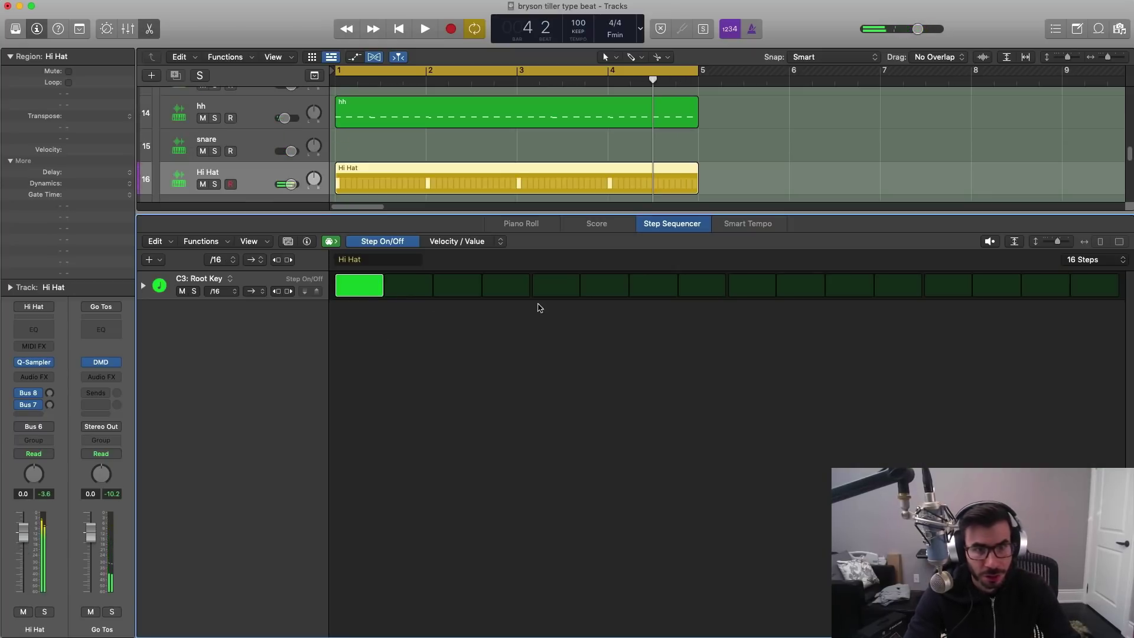
pyautogui.click(946, 286)
pyautogui.press('space')
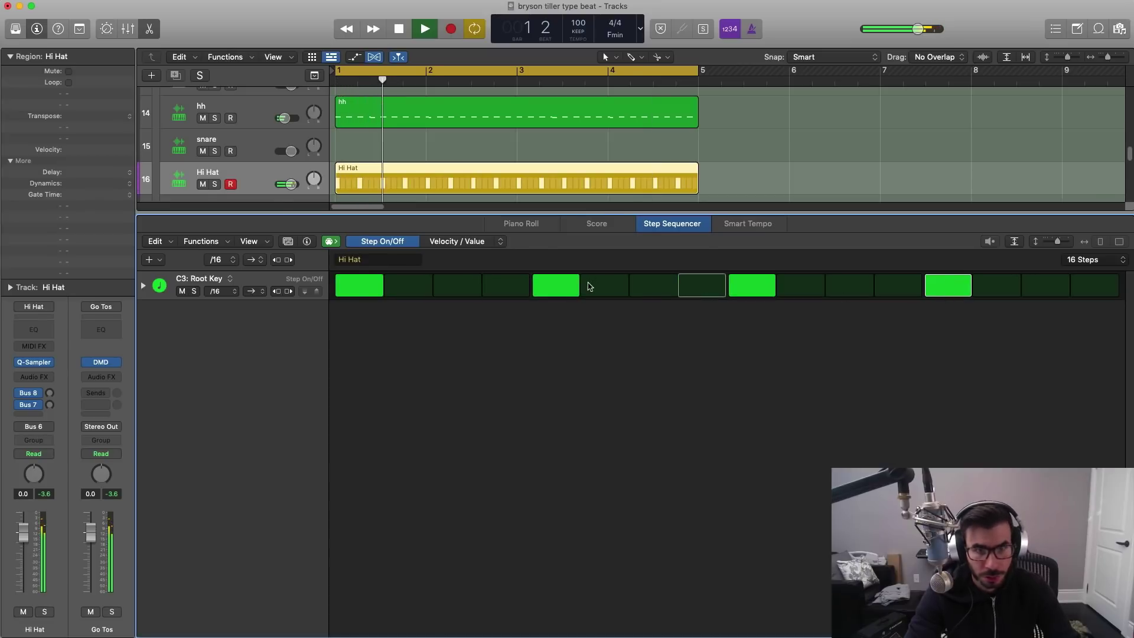
# Step: Remove the Hi Hat pattern's hits on steps 5 and 13 and lower the track's volume to -12.4 dB
pyautogui.press('e')
pyautogui.press('e')
pyautogui.press('space')
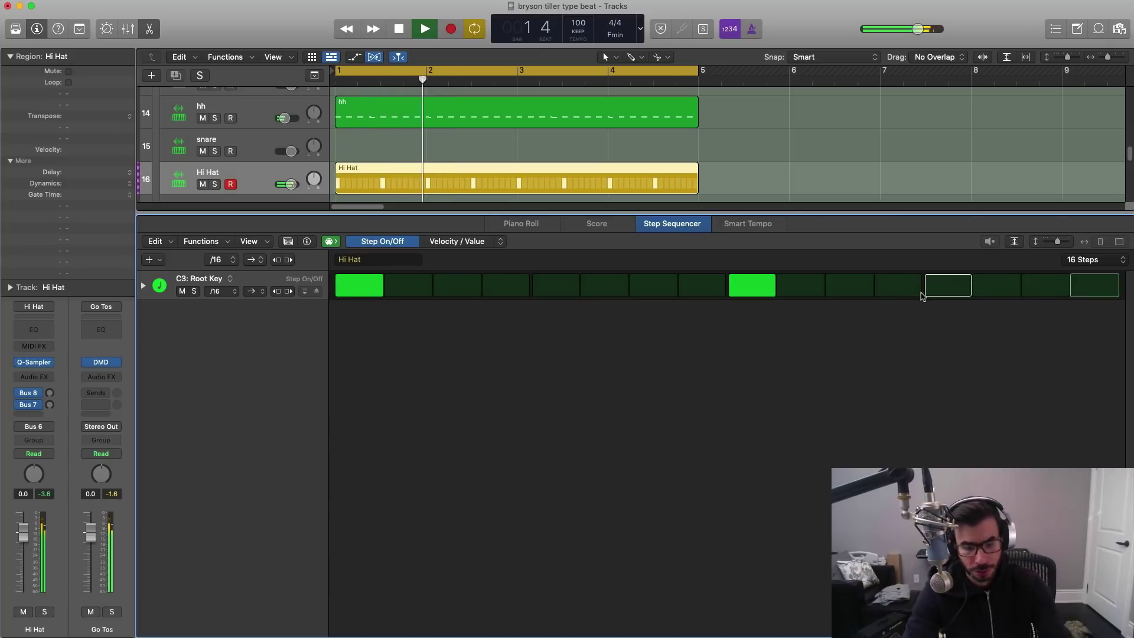
pyautogui.press('e')
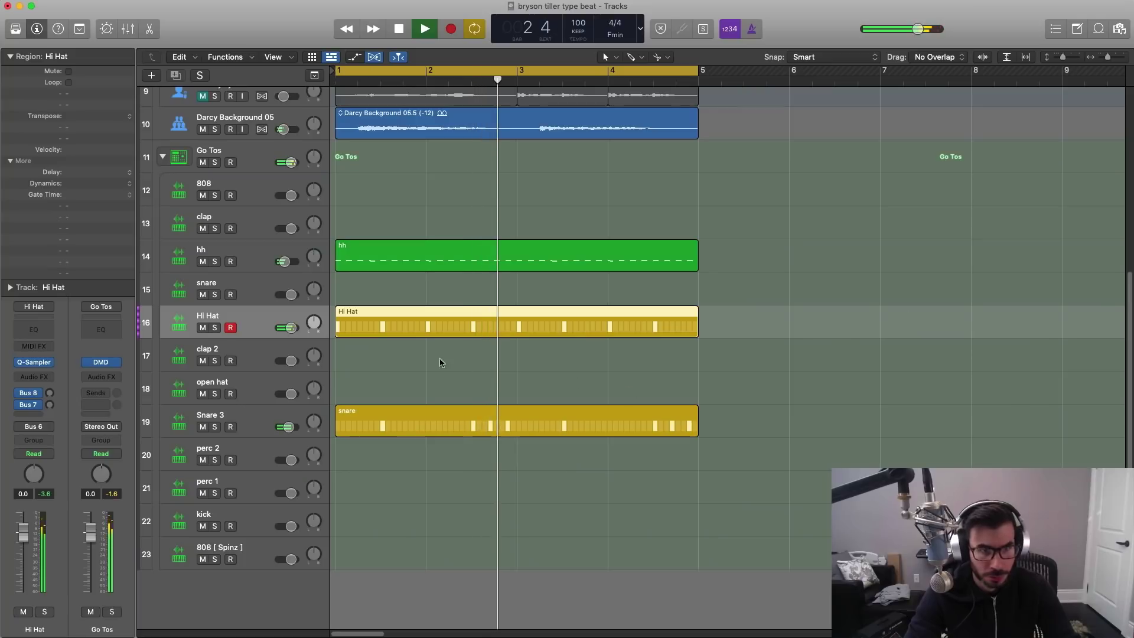
pyautogui.moveTo(27, 535); pyautogui.dragTo(23, 564)
pyautogui.doubleClick(23, 494)
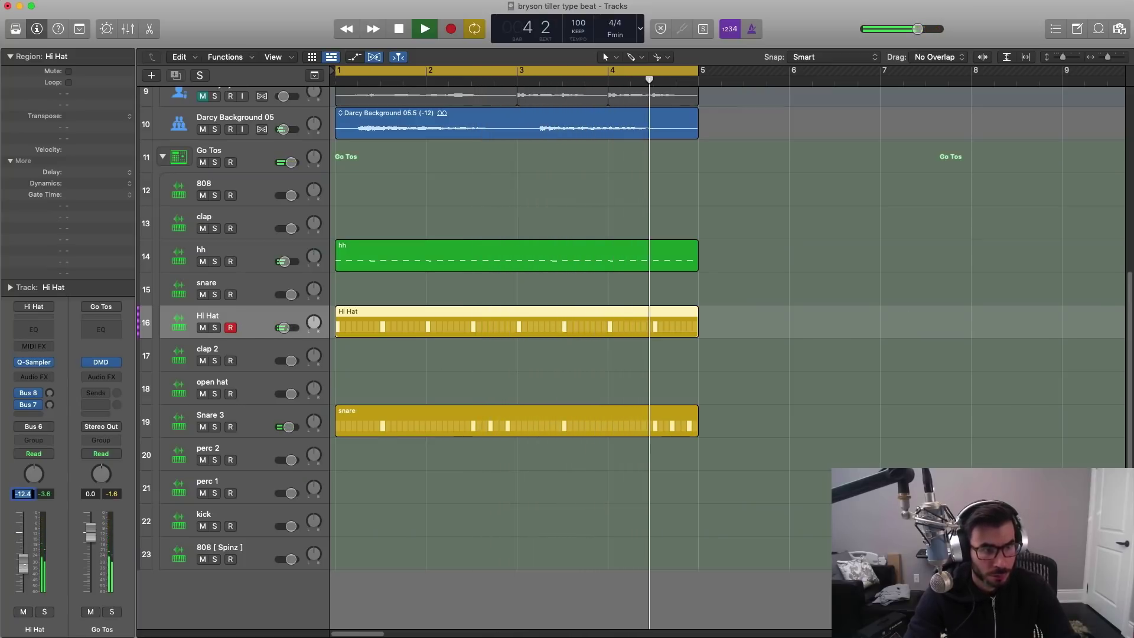
# Step: Create a 32-step pattern region on the perc 1 track with hits on steps 2, 19 and 22
pyautogui.rightClick(335, 503)
pyautogui.click(381, 506)
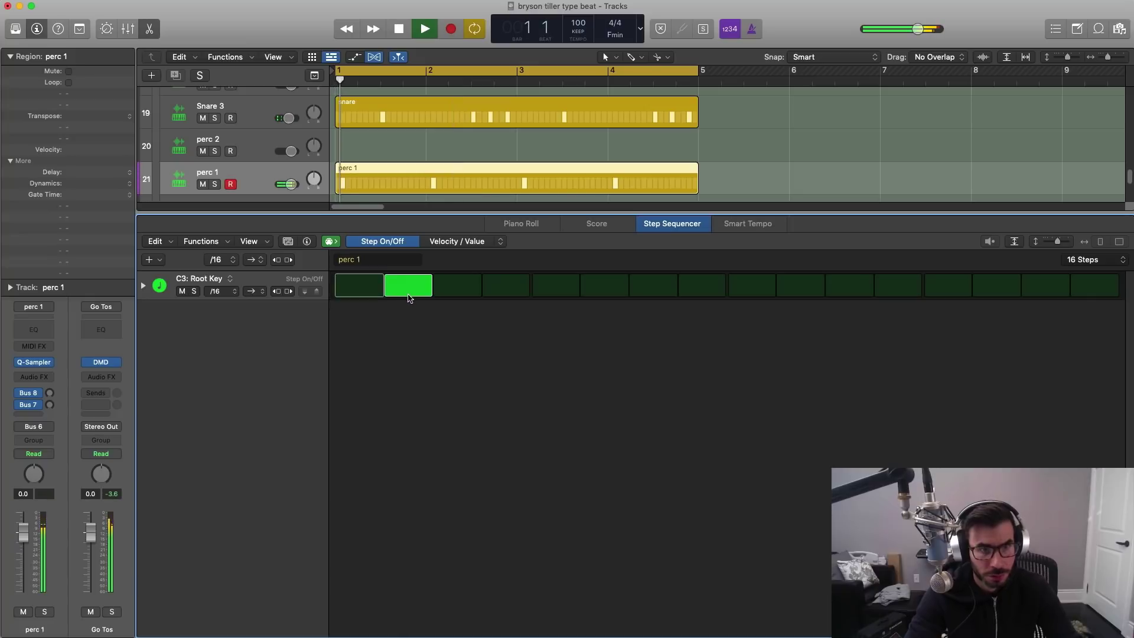
pyautogui.click(1102, 259)
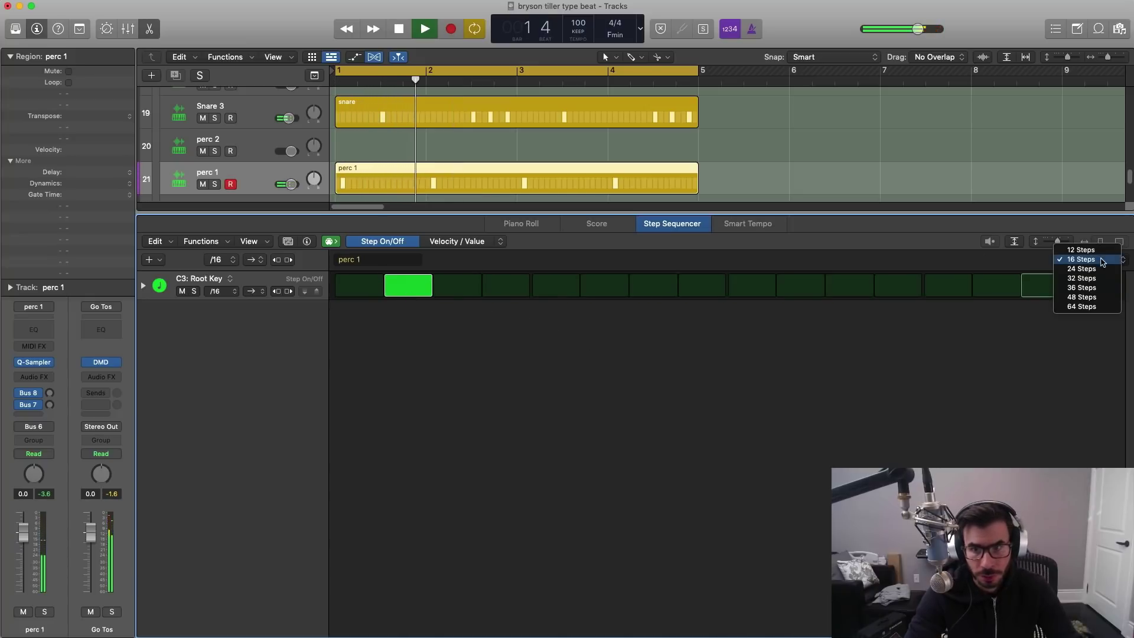
pyautogui.click(1081, 278)
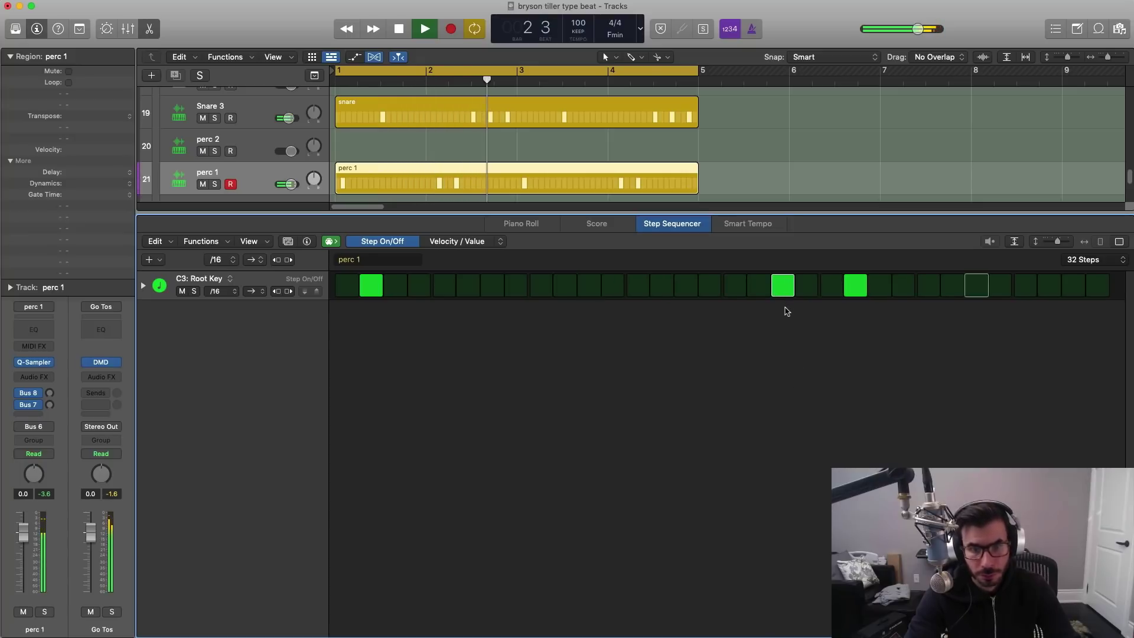
pyautogui.press('e')
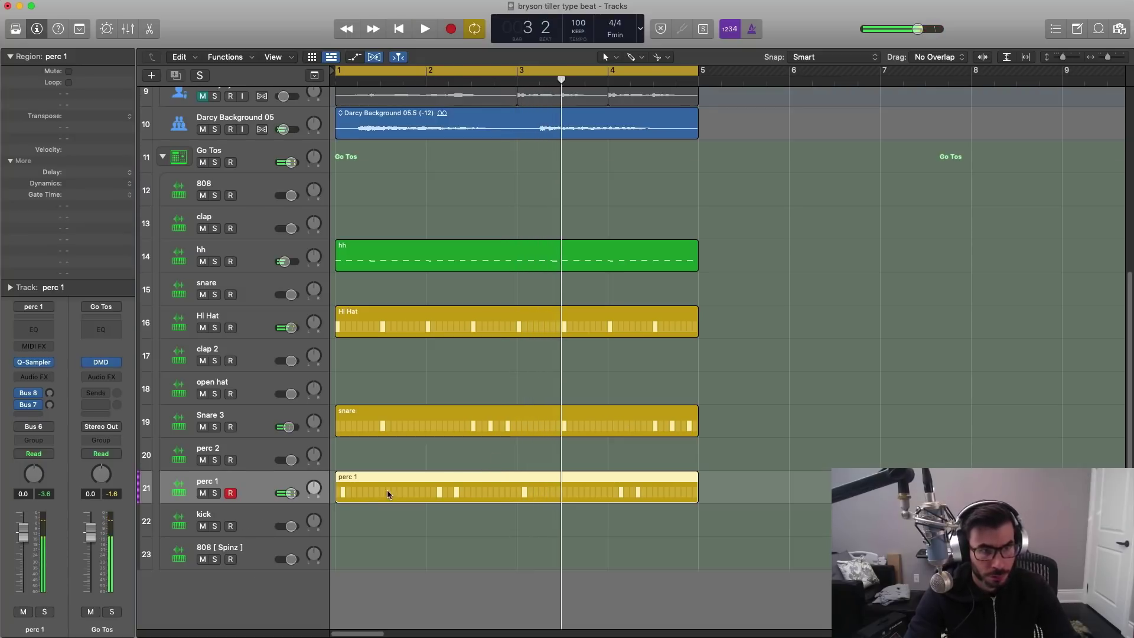
# Step: Play the loop and lower the perc 1 track's volume to roughly -8.6 dB
pyautogui.press('Return')
pyautogui.moveTo(387, 494)
pyautogui.mouseDown()
pyautogui.moveTo(392, 471)
pyautogui.moveTo(406, 484)
pyautogui.mouseUp()
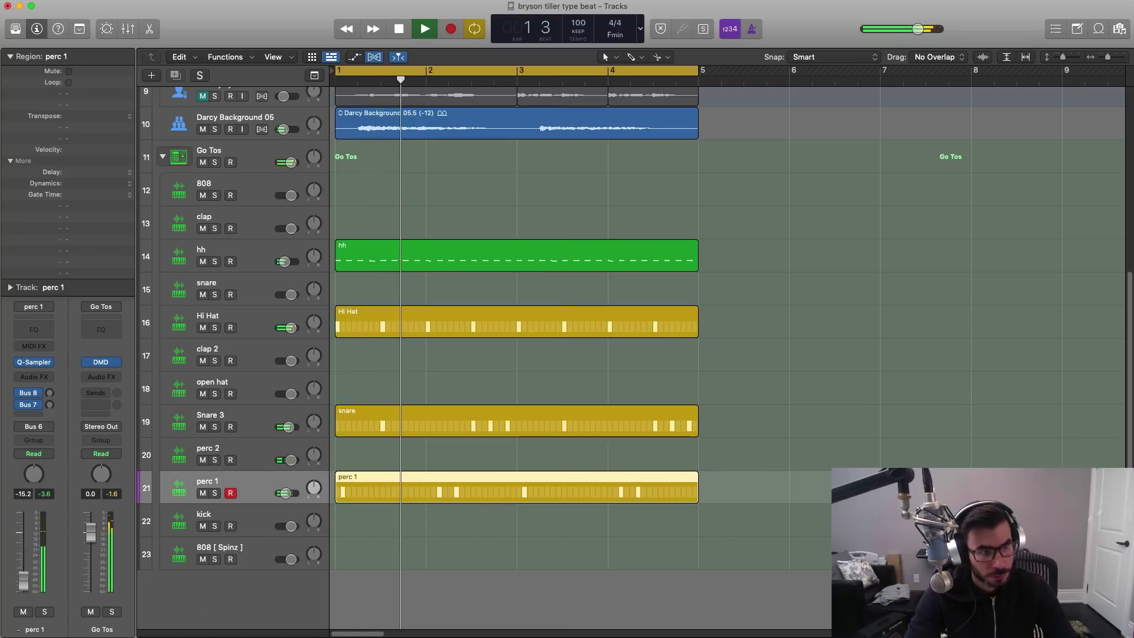
pyautogui.moveTo(22, 582); pyautogui.dragTo(24, 563)
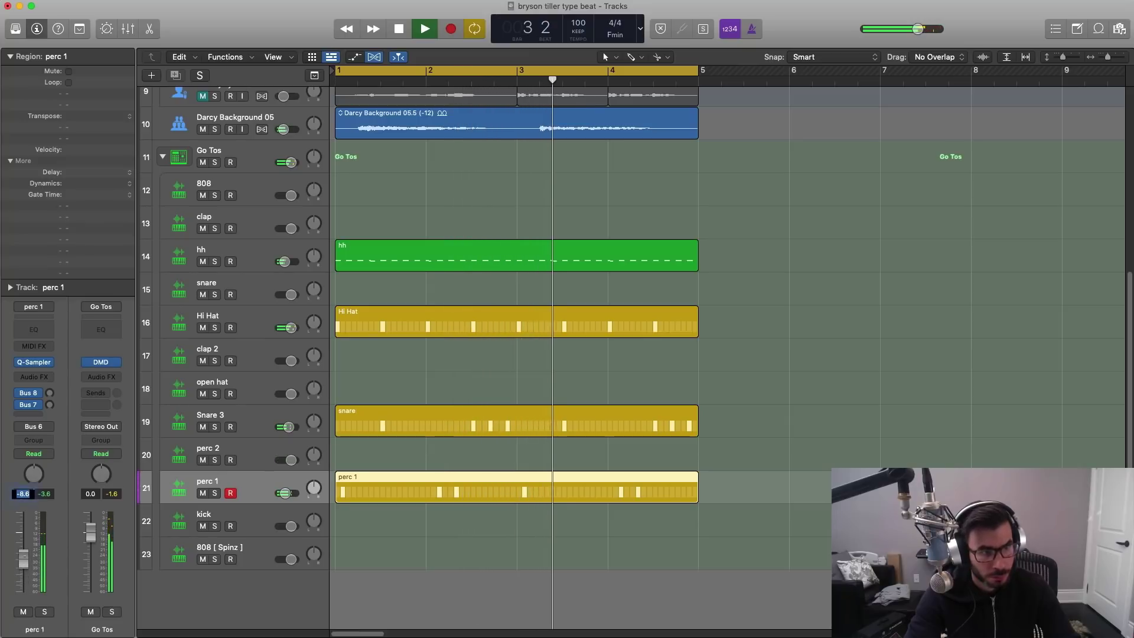
pyautogui.moveTo(24, 564); pyautogui.dragTo(24, 555)
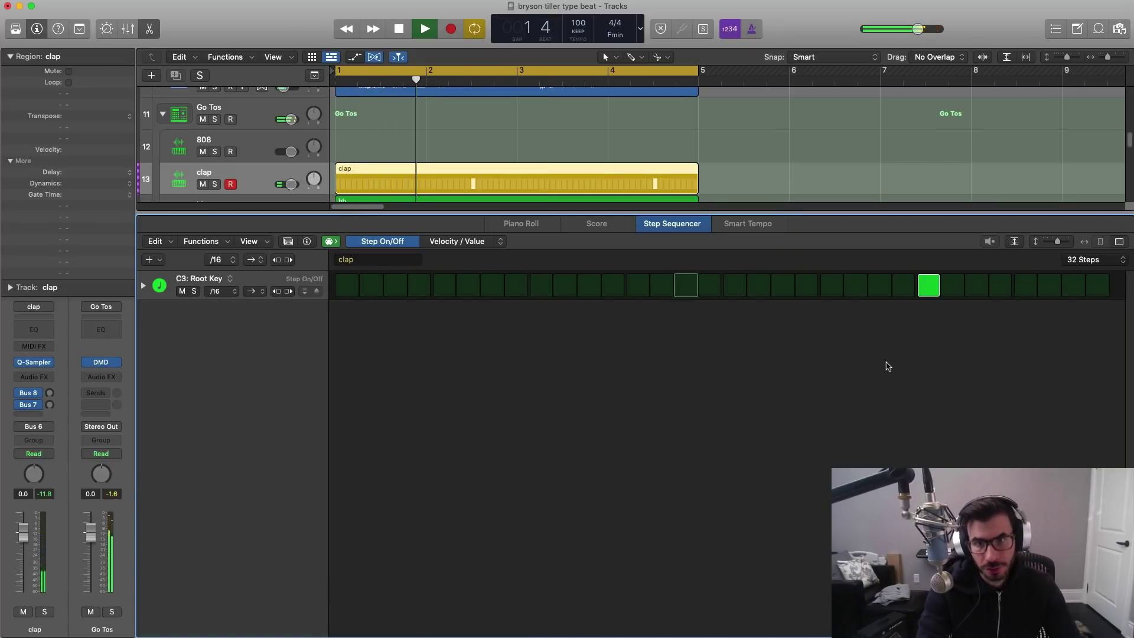
# Step: Close the clap pattern's editor and lower the clap track's volume to -5.5 dB
pyautogui.press('e')
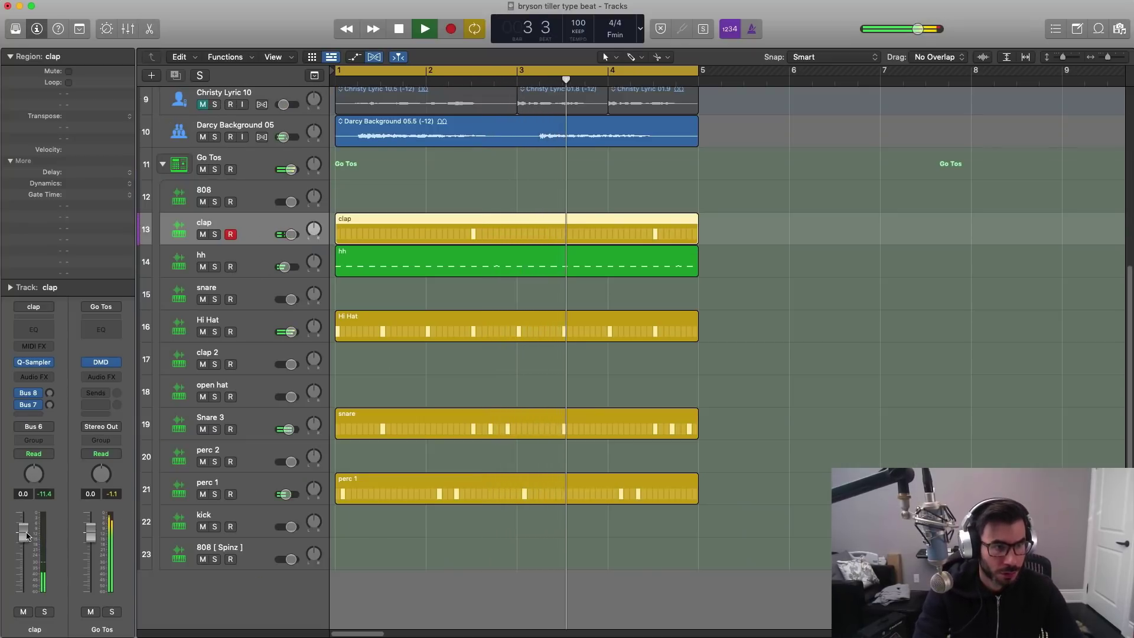
pyautogui.moveTo(23, 537); pyautogui.dragTo(28, 558)
pyautogui.click(27, 554)
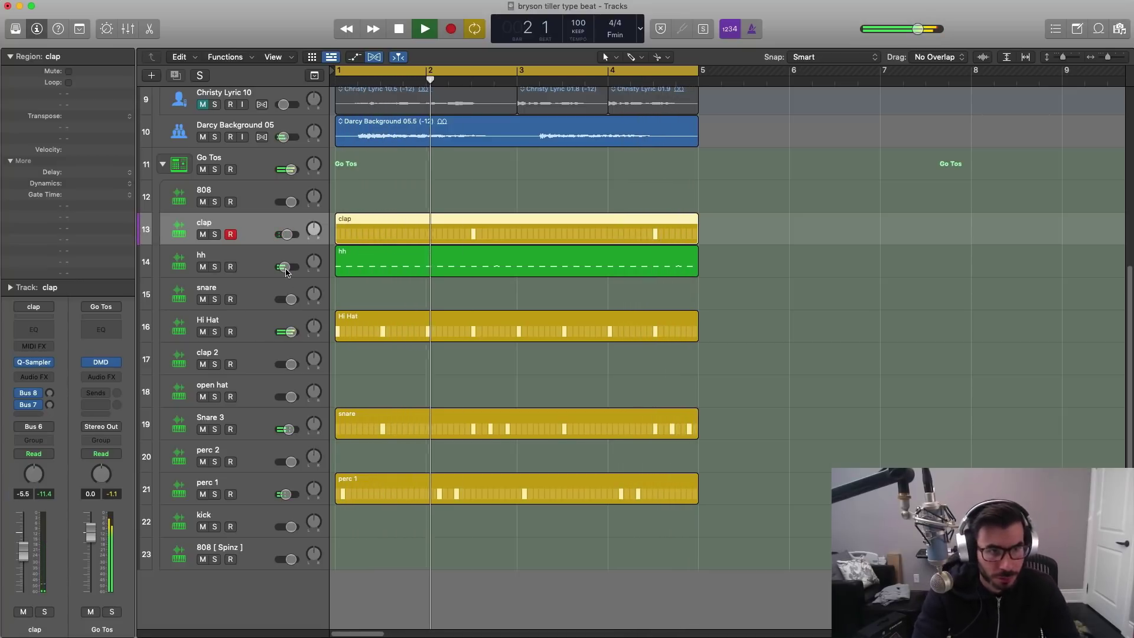
# Step: Select the Hi Hat region, then create a 16-step pattern region on the open hat track with a hit on step 13
pyautogui.click(420, 324)
pyautogui.rightClick(350, 389)
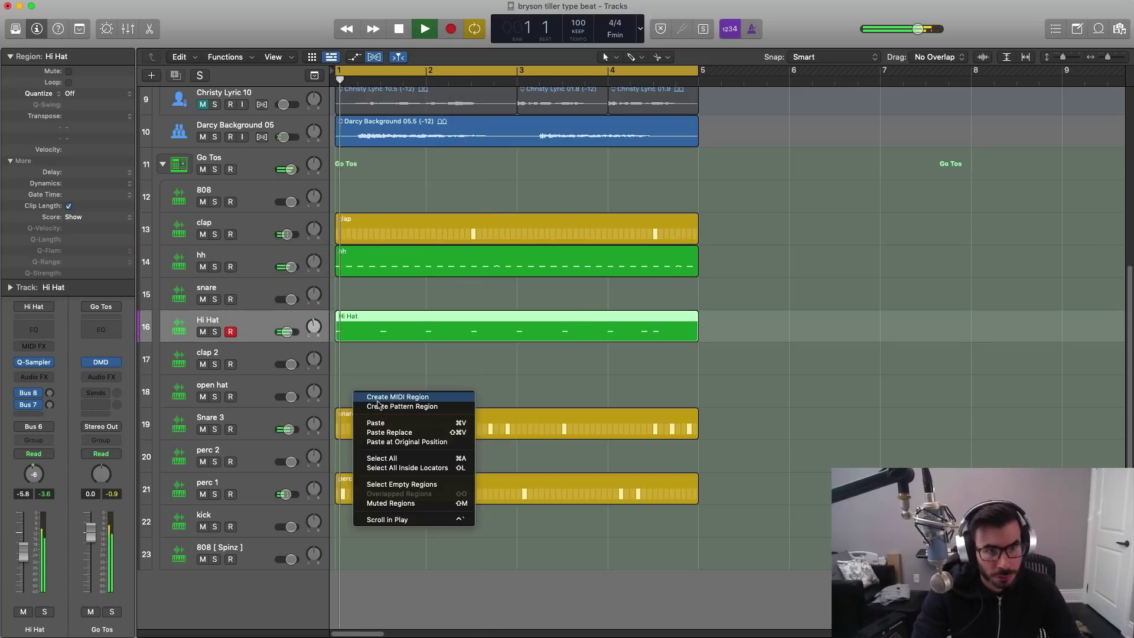
pyautogui.click(402, 410)
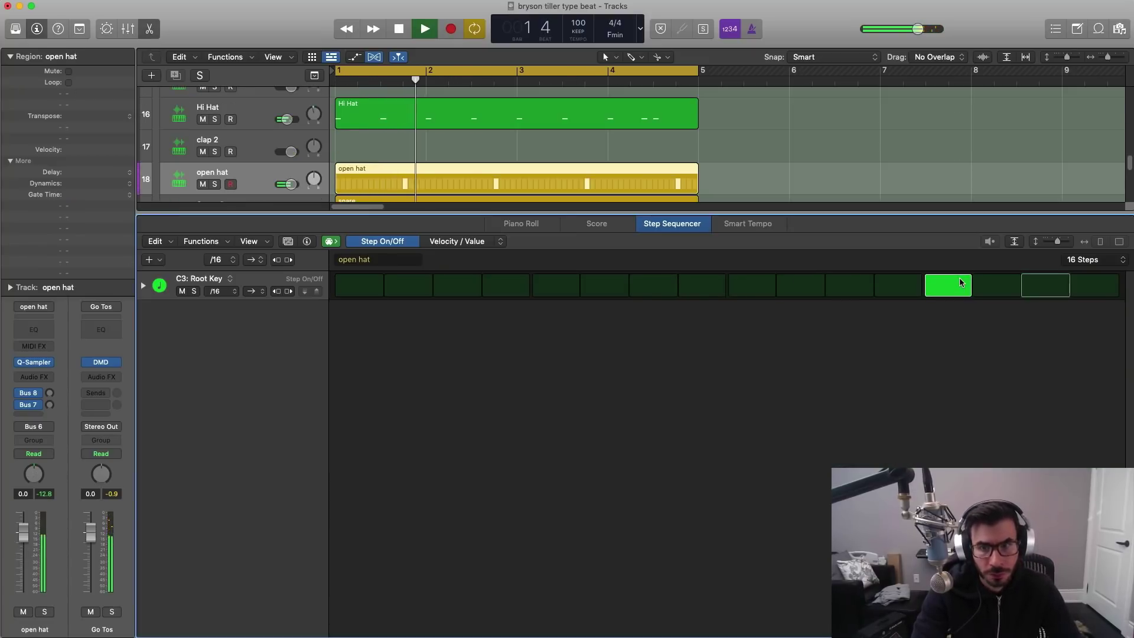
pyautogui.press('e')
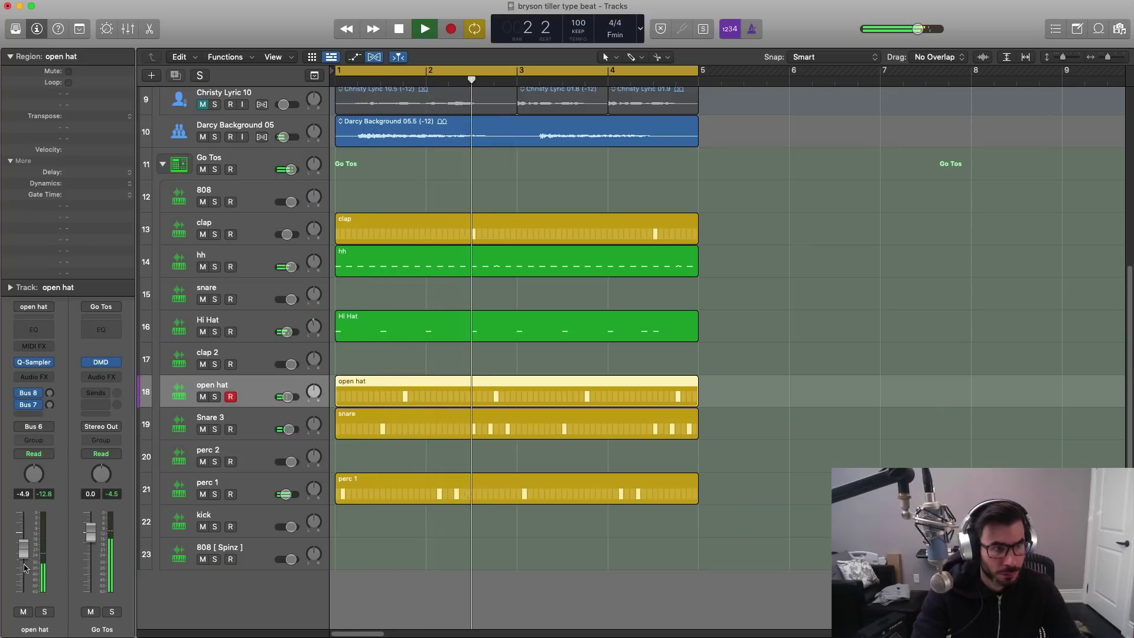
# Step: Pan the open hat track to +10, lower its volume to -14.4 dB and deselect its region
pyautogui.moveTo(24, 568); pyautogui.dragTo(27, 568)
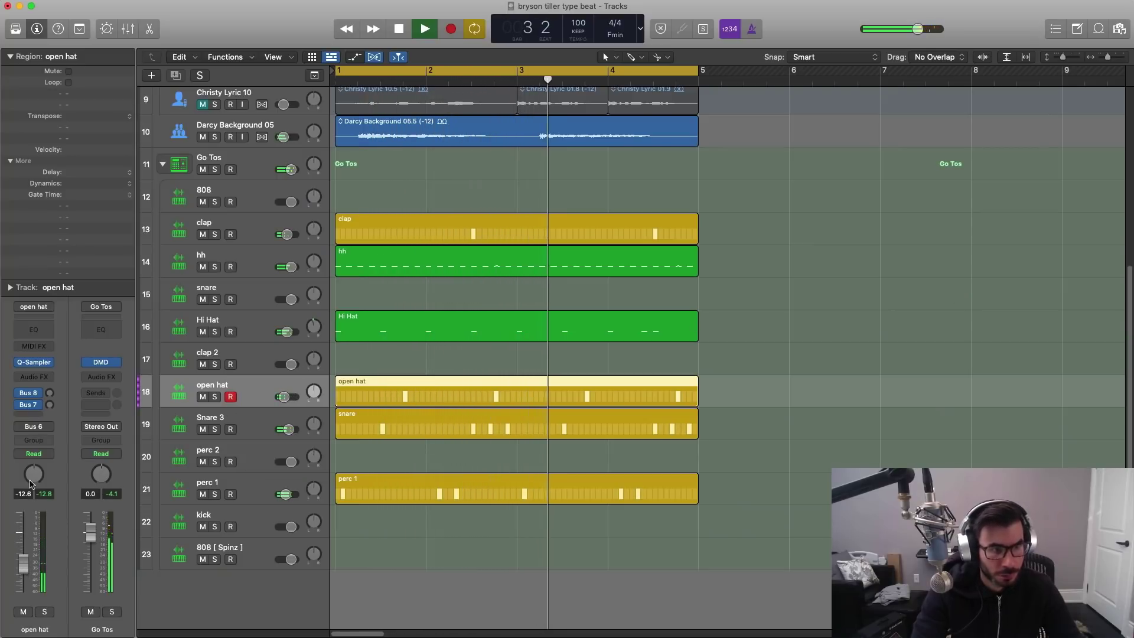
pyautogui.moveTo(32, 472); pyautogui.dragTo(33, 514)
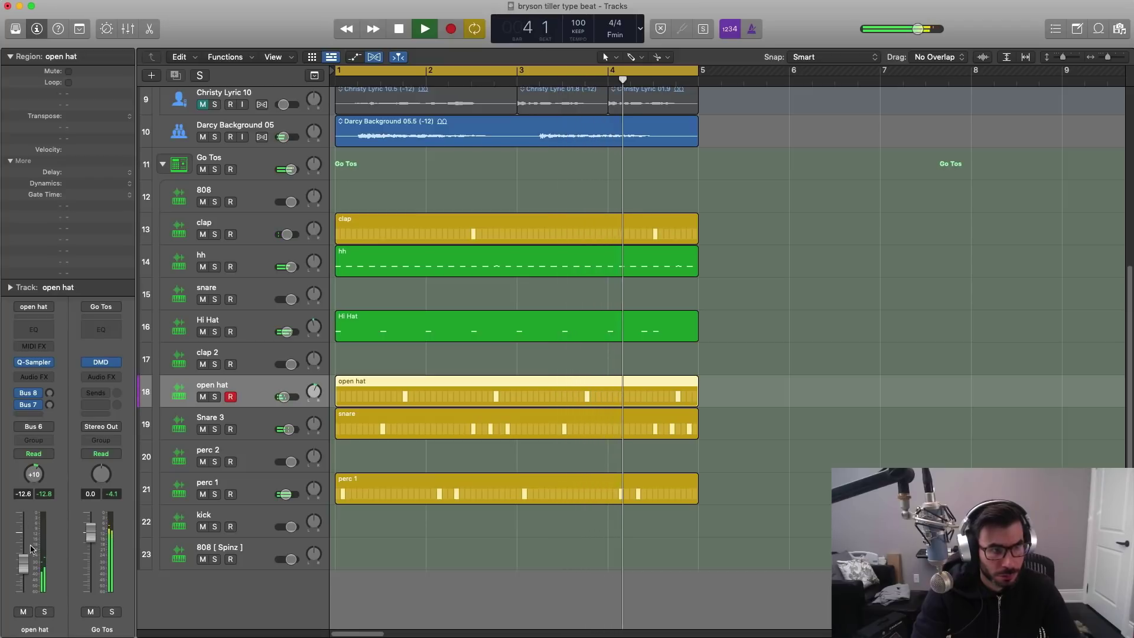
pyautogui.moveTo(20, 567); pyautogui.dragTo(21, 569)
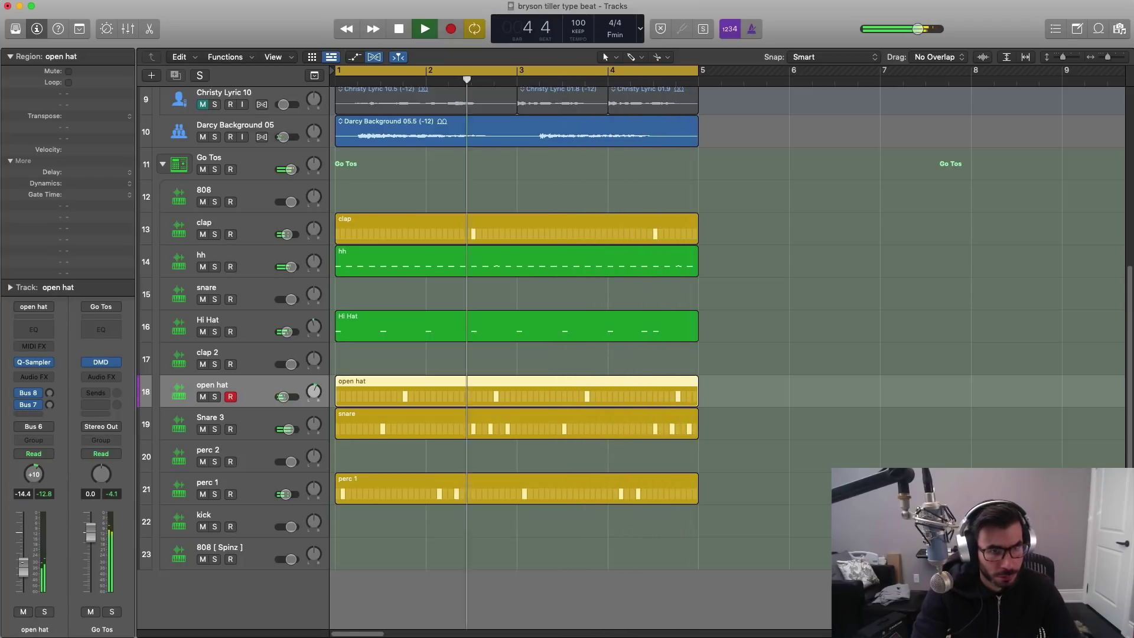
pyautogui.keyDown('shift'); pyautogui.click(681, 396); pyautogui.keyUp('shift')
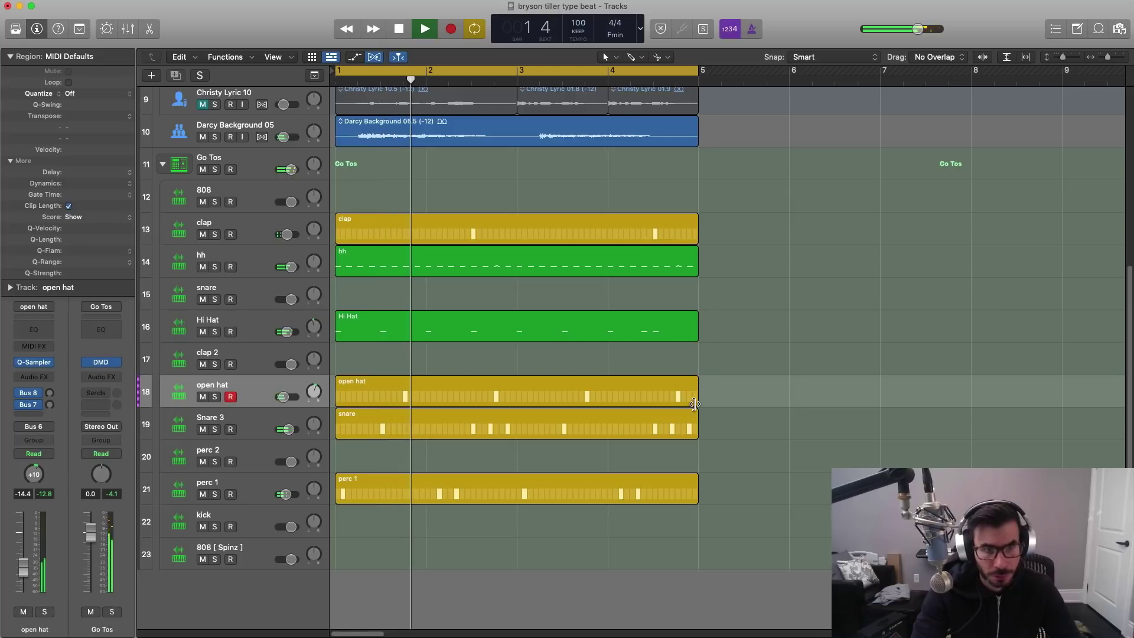
# Step: Lengthen the open hat pattern to 32 steps and remove its hit on step 29
pyautogui.doubleClick(578, 391)
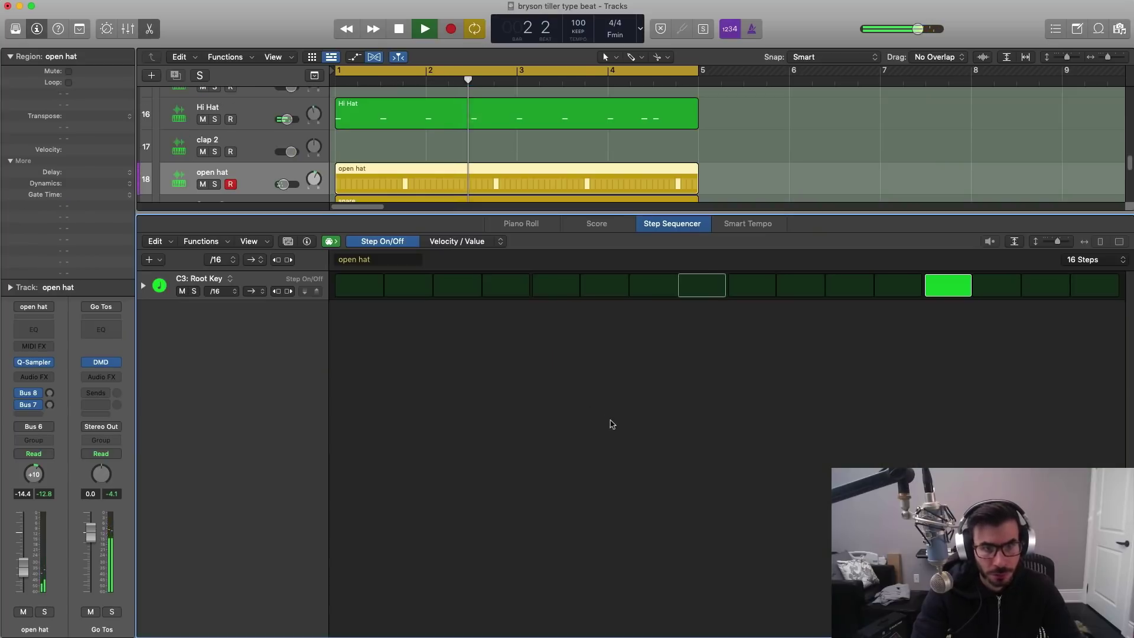
pyautogui.press('space')
pyautogui.click(1114, 258)
pyautogui.click(1099, 279)
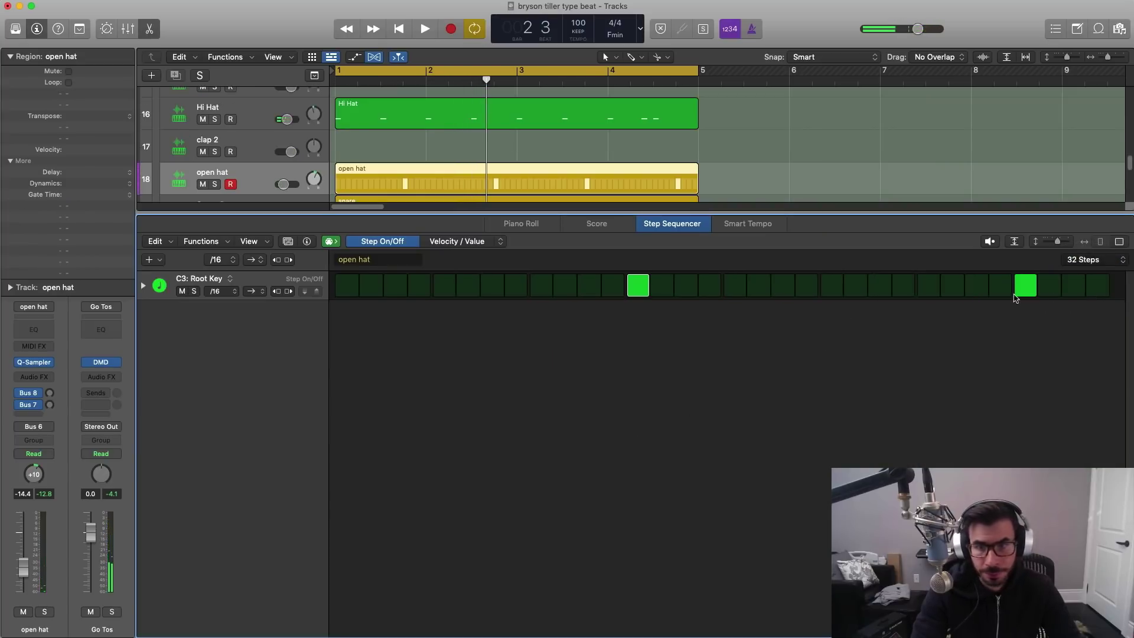
pyautogui.press('e')
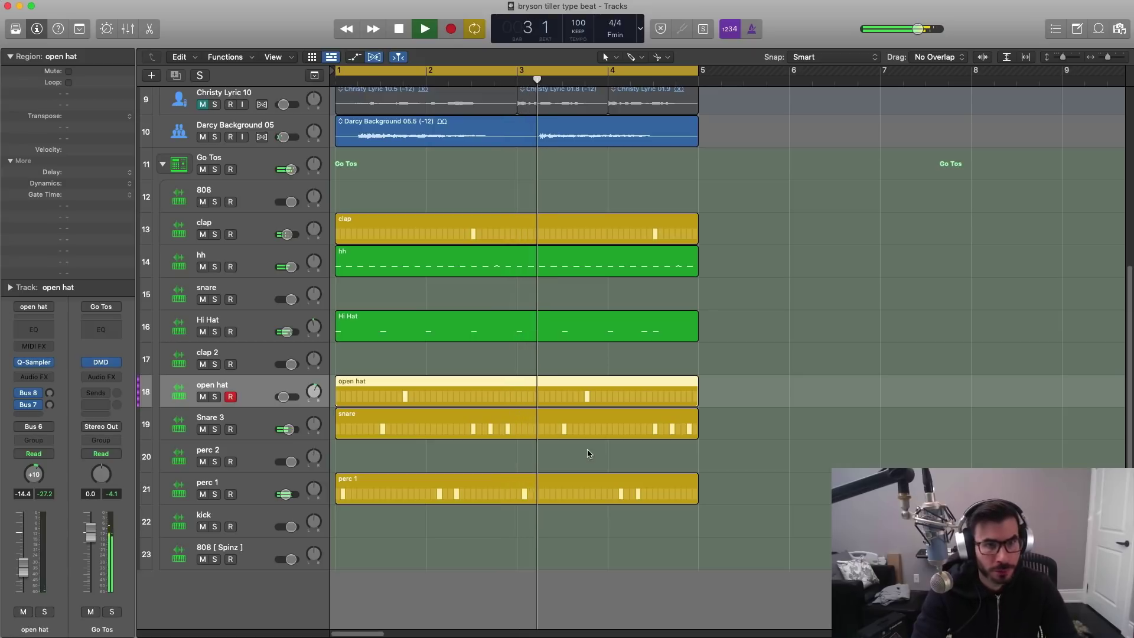
pyautogui.press('super+Up')
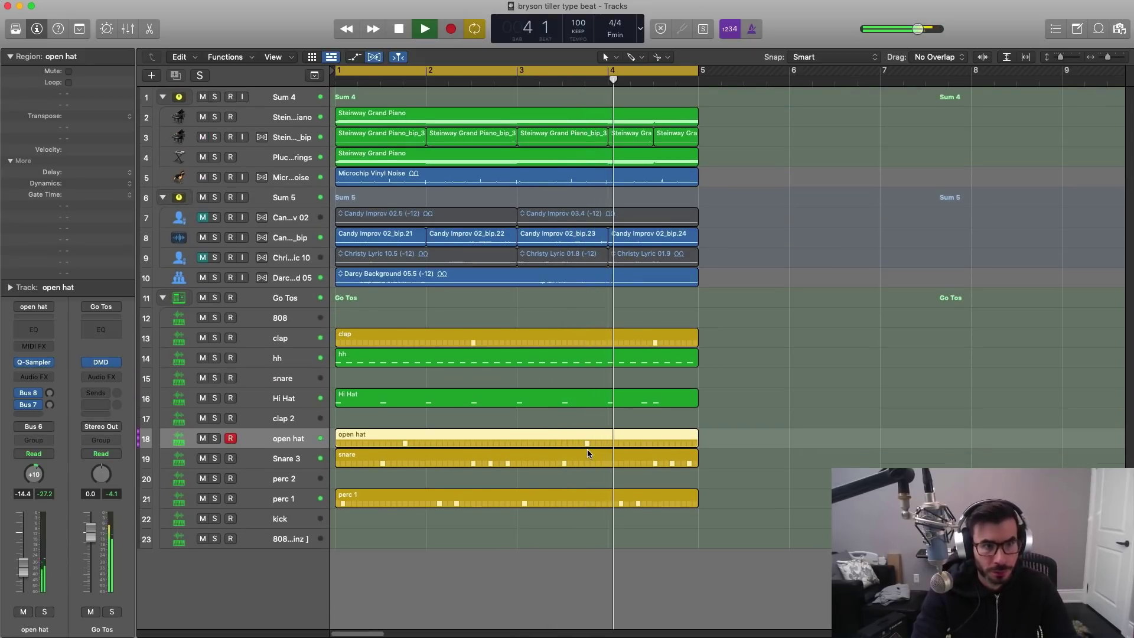
pyautogui.press('space')
pyautogui.rightClick(347, 326)
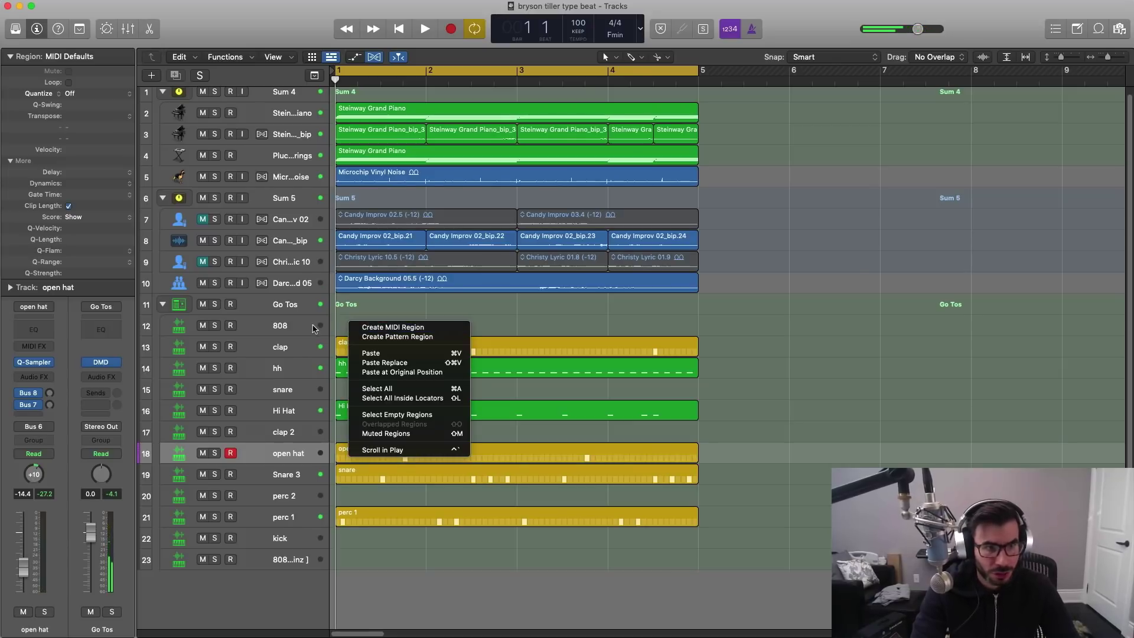
pyautogui.click(398, 336)
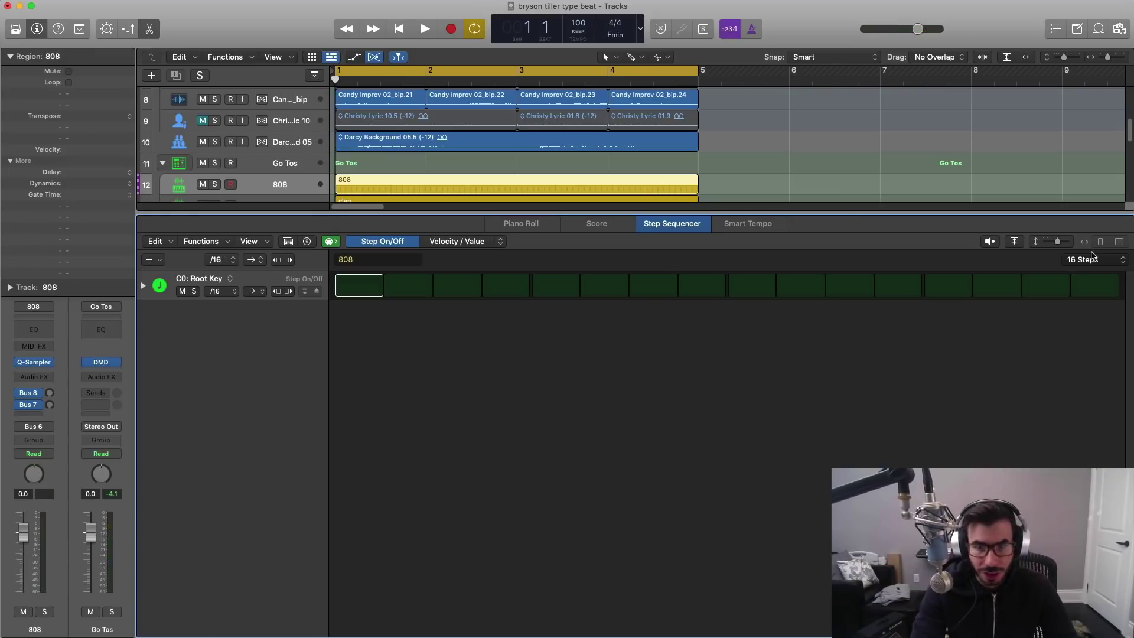
pyautogui.press('x')
pyautogui.press('x')
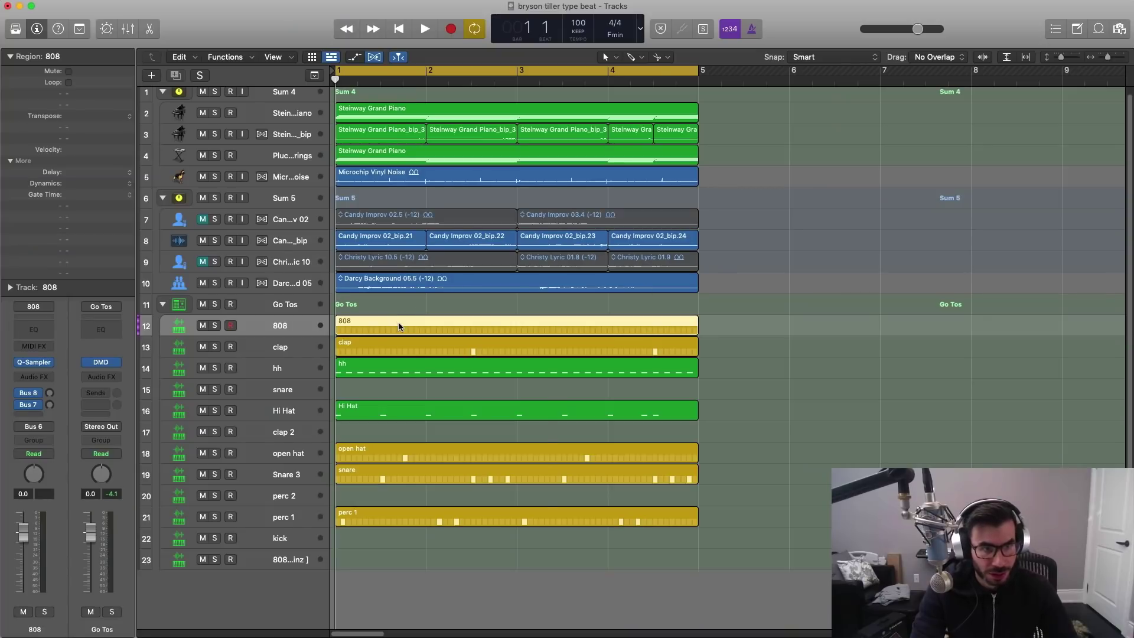
# Step: Create a MIDI region on the 808 track and add a one-beat F3 note at its start
pyautogui.rightClick(399, 326)
pyautogui.click(413, 327)
pyautogui.doubleClick(440, 327)
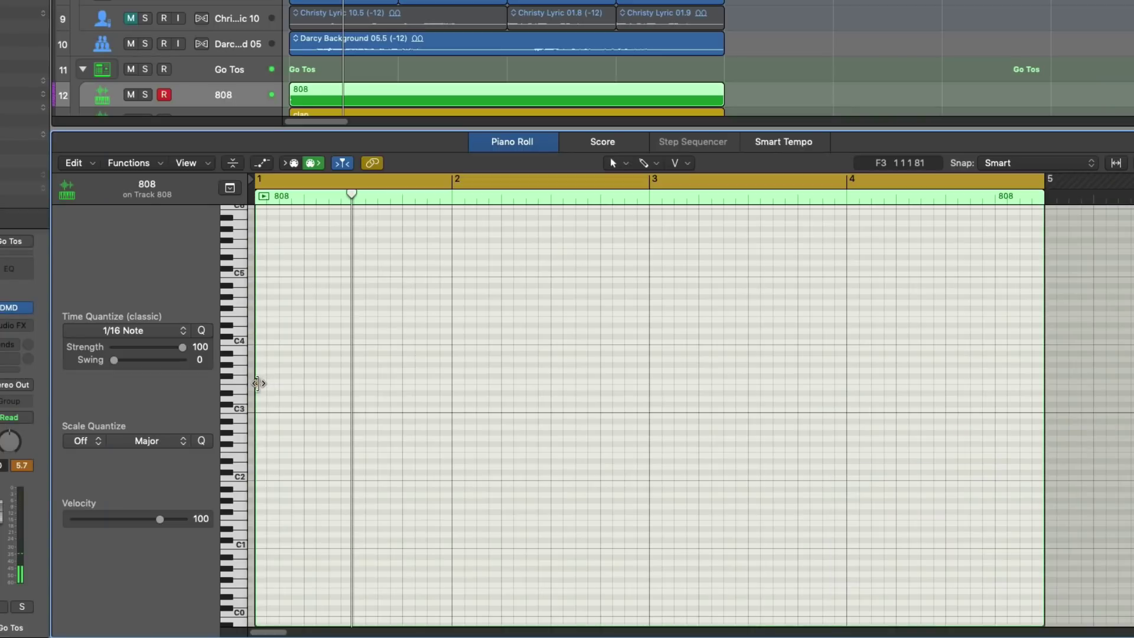
pyautogui.moveTo(311, 423); pyautogui.dragTo(383, 441)
pyautogui.press('space')
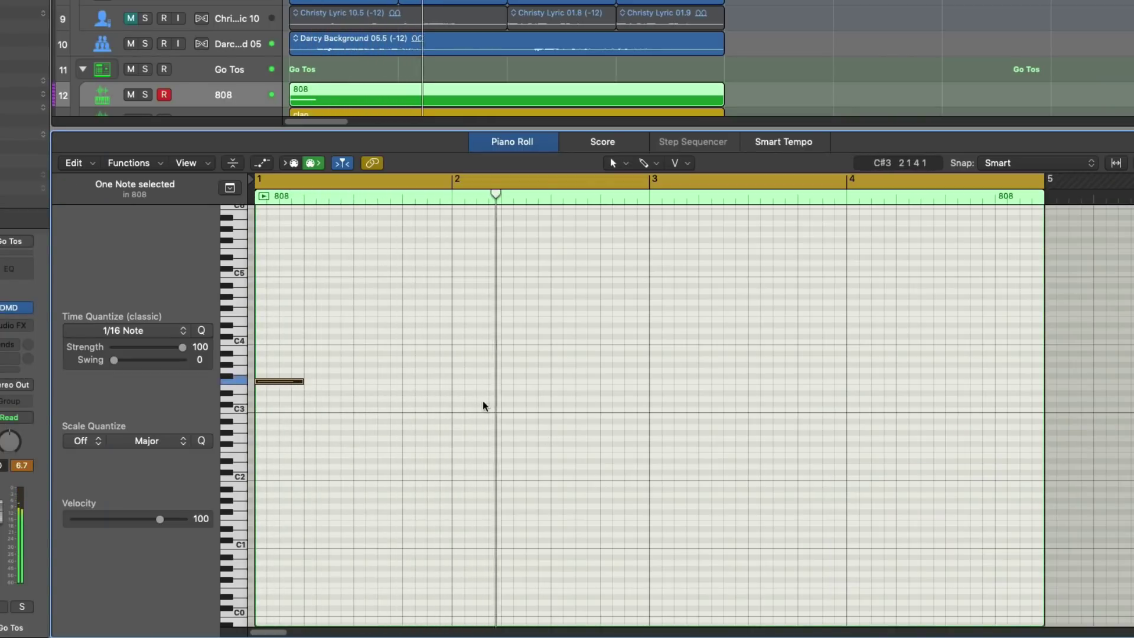
# Step: Add two one-beat C#3 notes to the 808 region in bar 2, at beat 2 and halfway through beat 3
pyautogui.click(518, 400)
pyautogui.press('space')
pyautogui.press('space')
pyautogui.moveTo(520, 402); pyautogui.dragTo(522, 406)
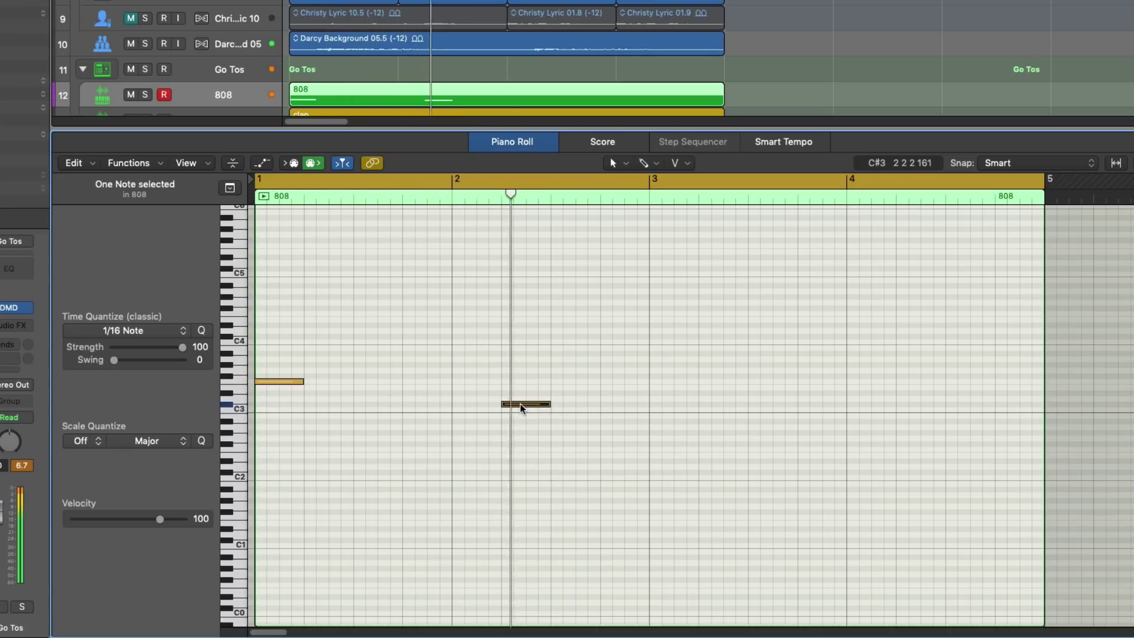
pyautogui.press('space')
pyautogui.press('space')
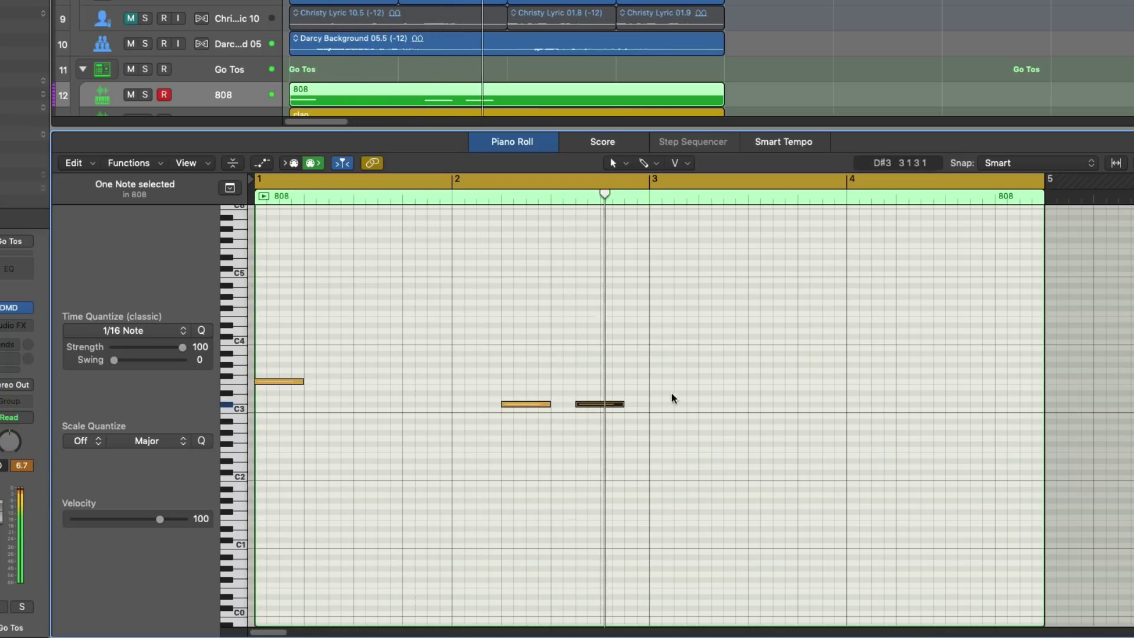
# Step: Add a one-beat F3 note at the start of bar 3 in the 808 region
pyautogui.press('super+v')
pyautogui.moveTo(666, 394); pyautogui.dragTo(657, 385)
pyautogui.press('space')
pyautogui.press('space')
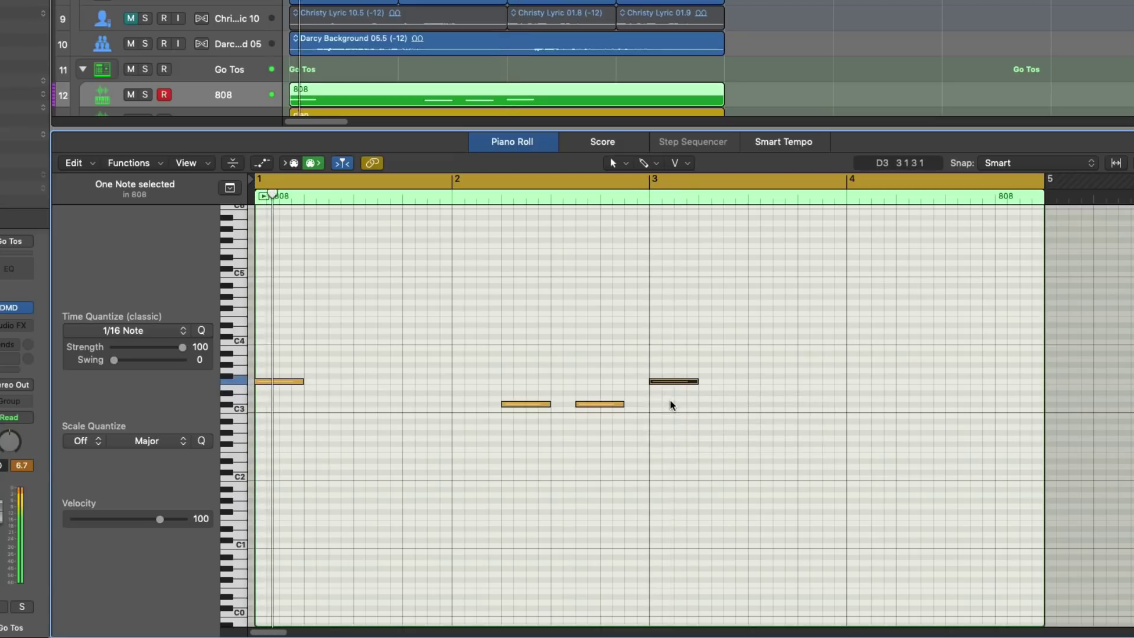
# Step: Add a one-beat C#3 note on beat 2 of bar 4 and set the loop range to bars 3 and 4
pyautogui.keyDown('ctrl'); pyautogui.keyDown('alt'); pyautogui.click(712, 416); pyautogui.keyUp('alt'); pyautogui.keyUp('ctrl')
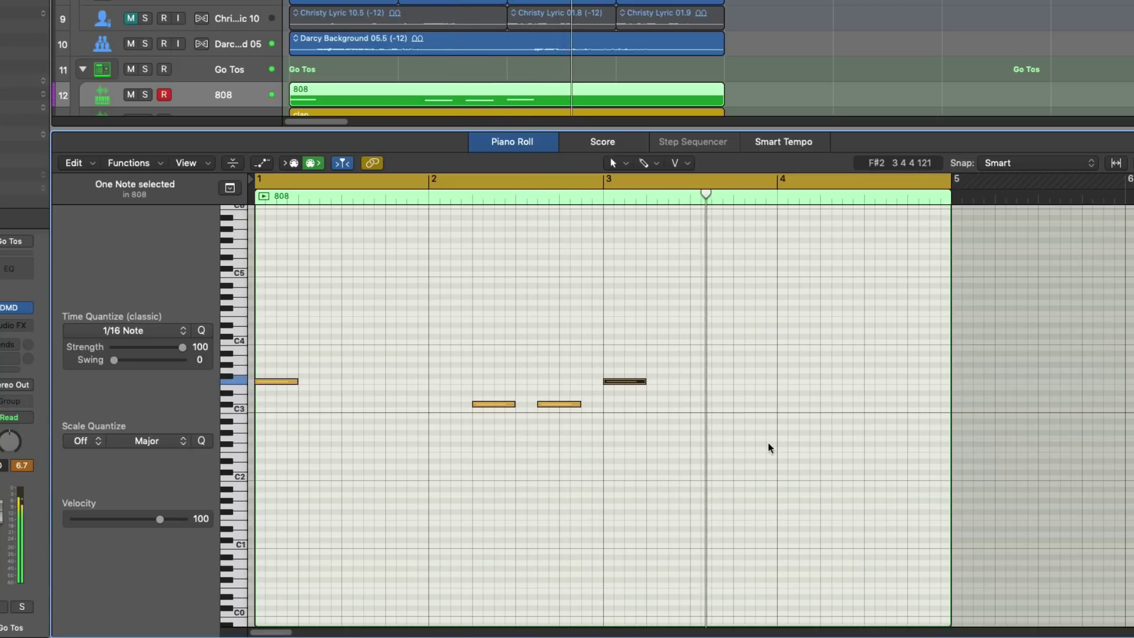
pyautogui.keyDown('super'); pyautogui.click(779, 404); pyautogui.keyUp('super')
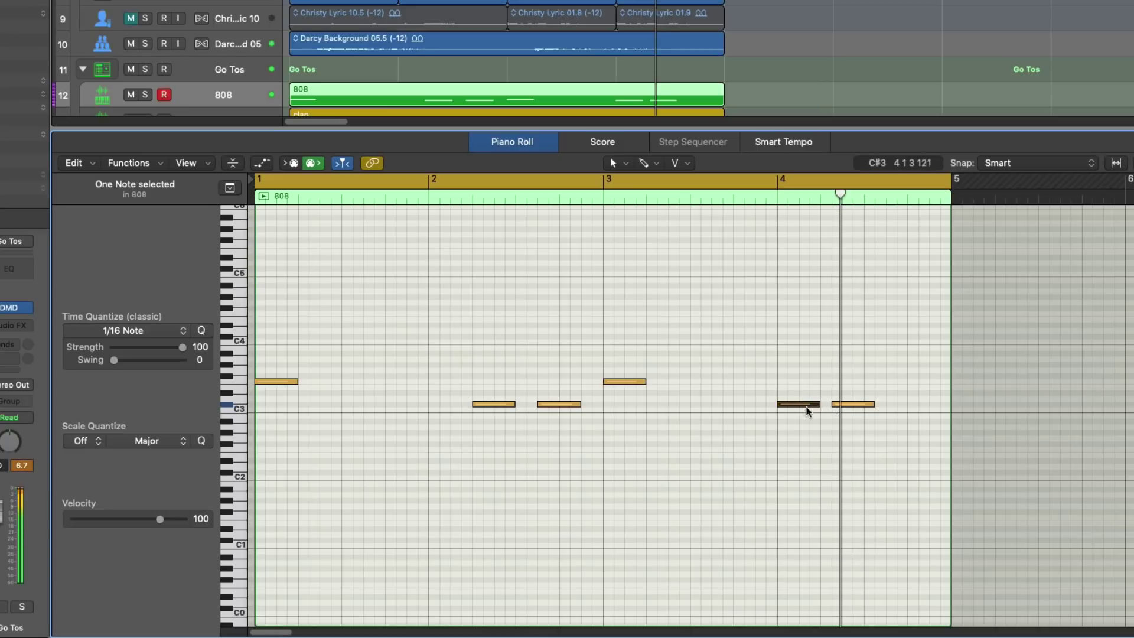
pyautogui.moveTo(835, 407); pyautogui.dragTo(823, 407)
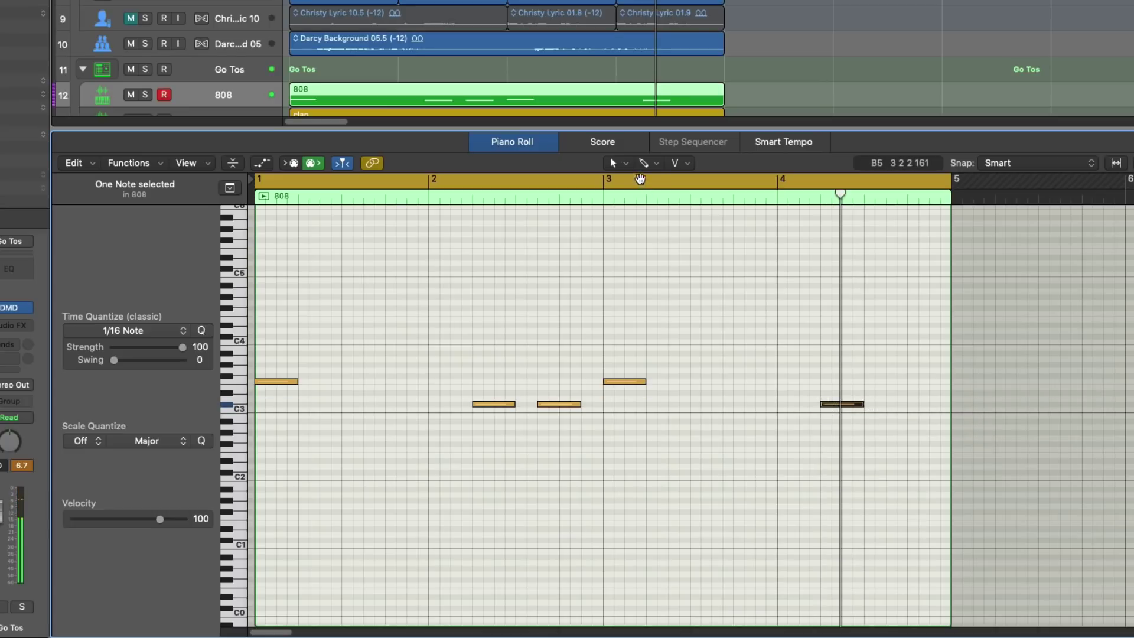
pyautogui.moveTo(692, 185); pyautogui.dragTo(952, 186)
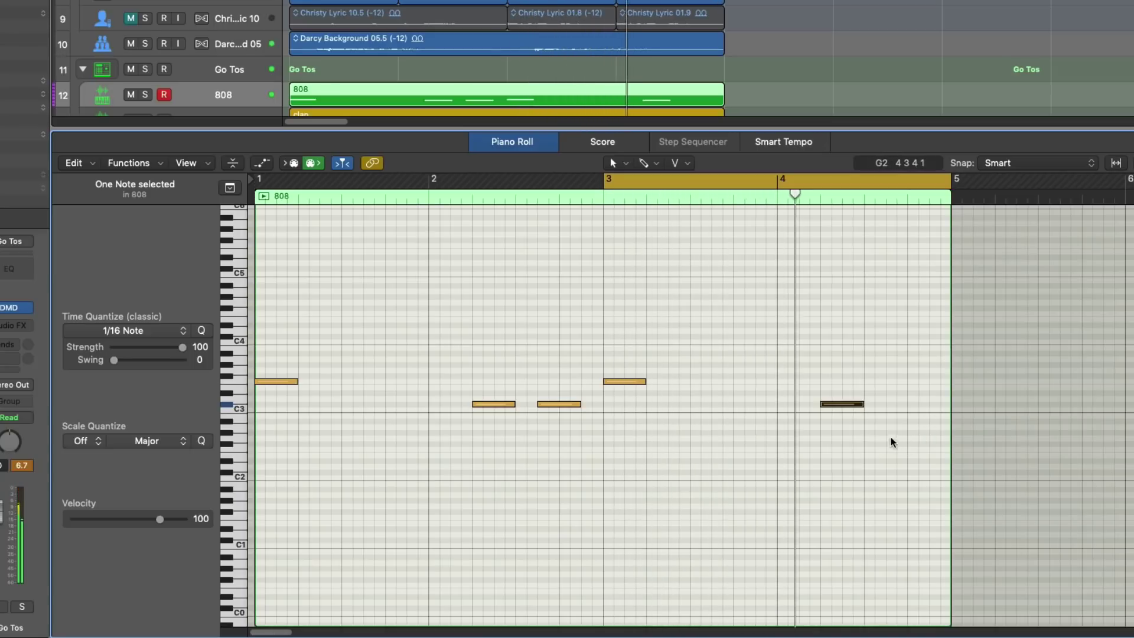
# Step: Shorten the bar 4 note to a sixteenth and add matching C#3 notes halfway through beat 2, on beat 4 and halfway through beat 4
pyautogui.click(848, 407)
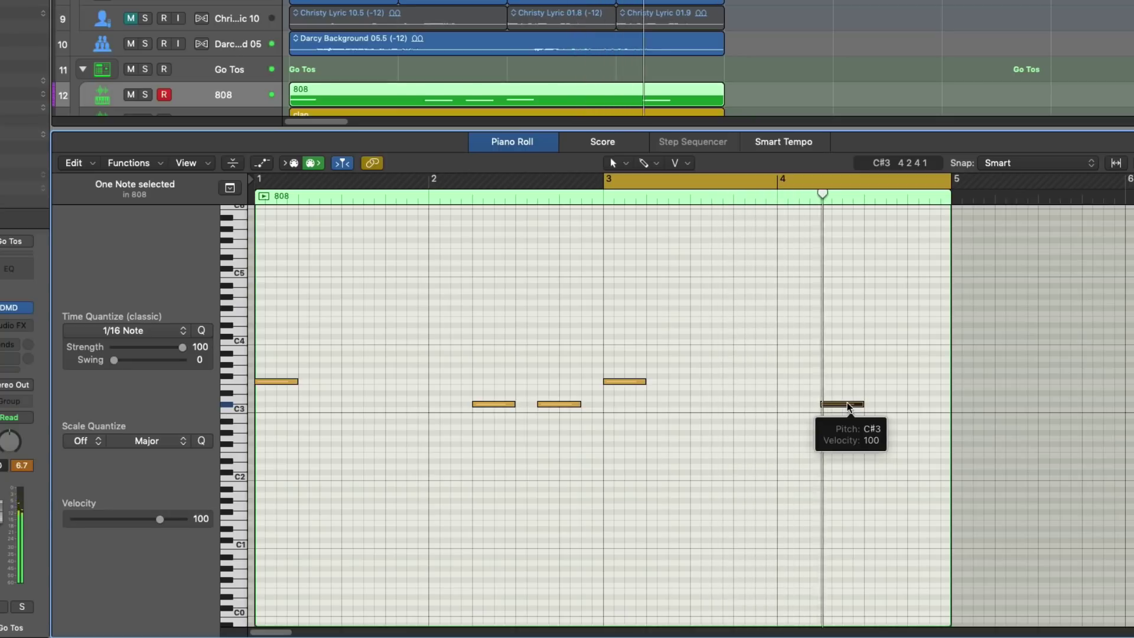
pyautogui.click(851, 403)
pyautogui.moveTo(856, 404); pyautogui.dragTo(833, 406)
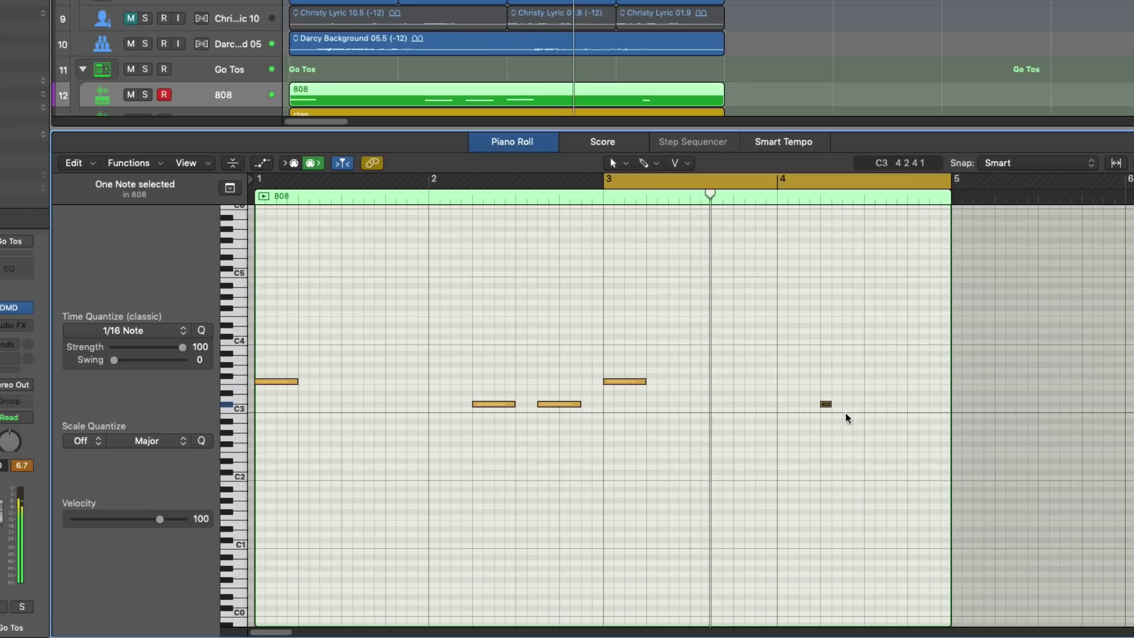
pyautogui.click(845, 405)
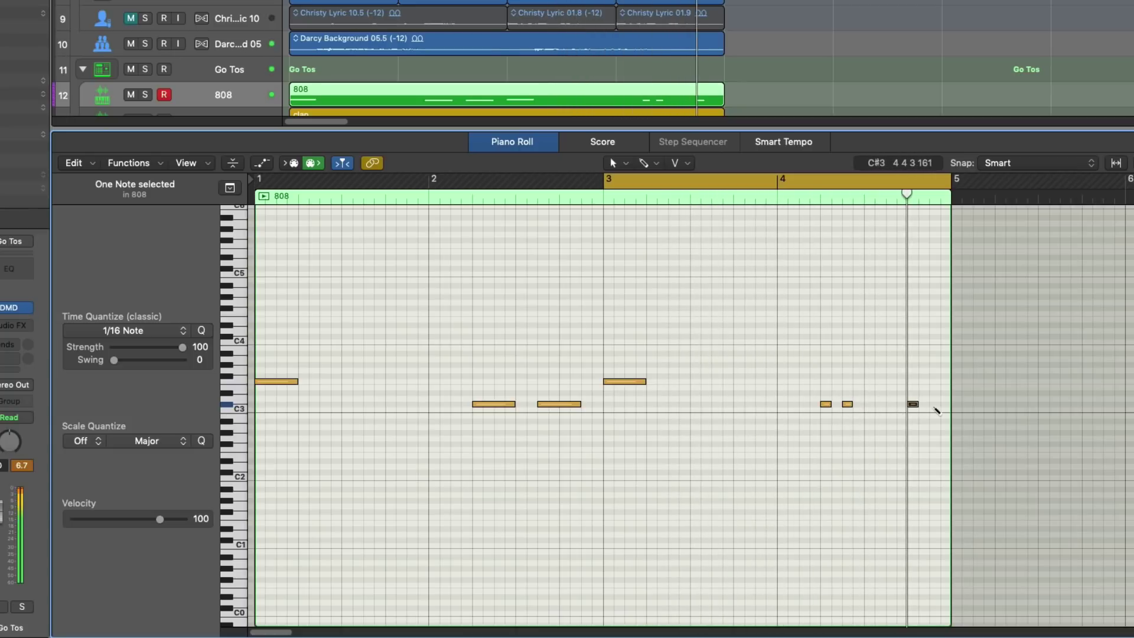
pyautogui.click(935, 405)
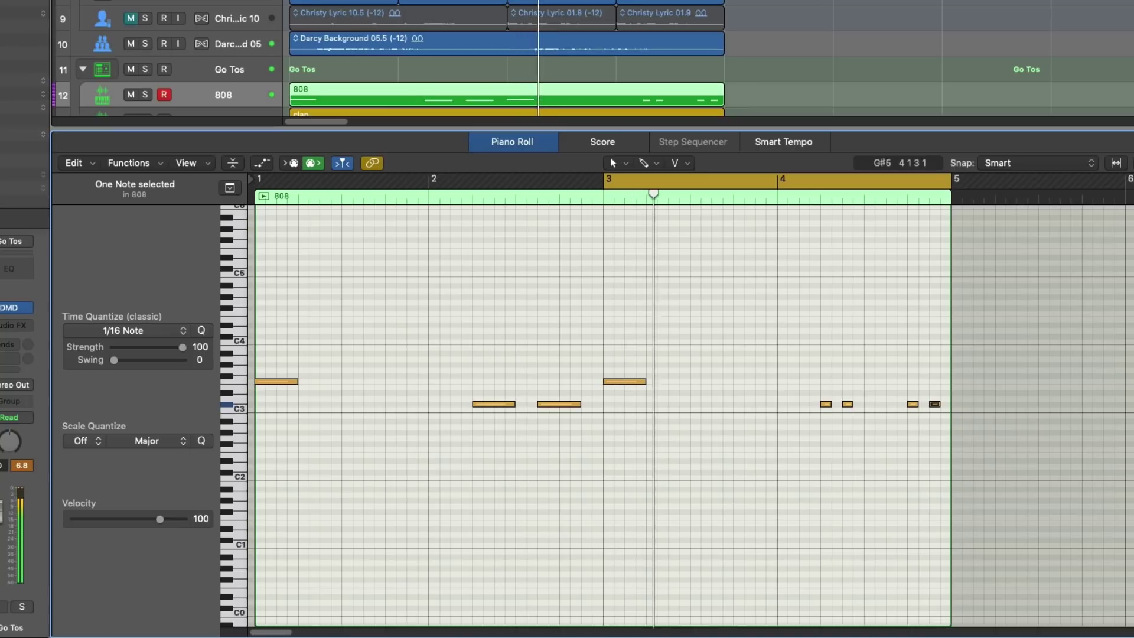
# Step: Set the loop range to bars 1 through 4 and transpose all the 808 notes down three octaves
pyautogui.moveTo(295, 0); pyautogui.dragTo(724, 0)
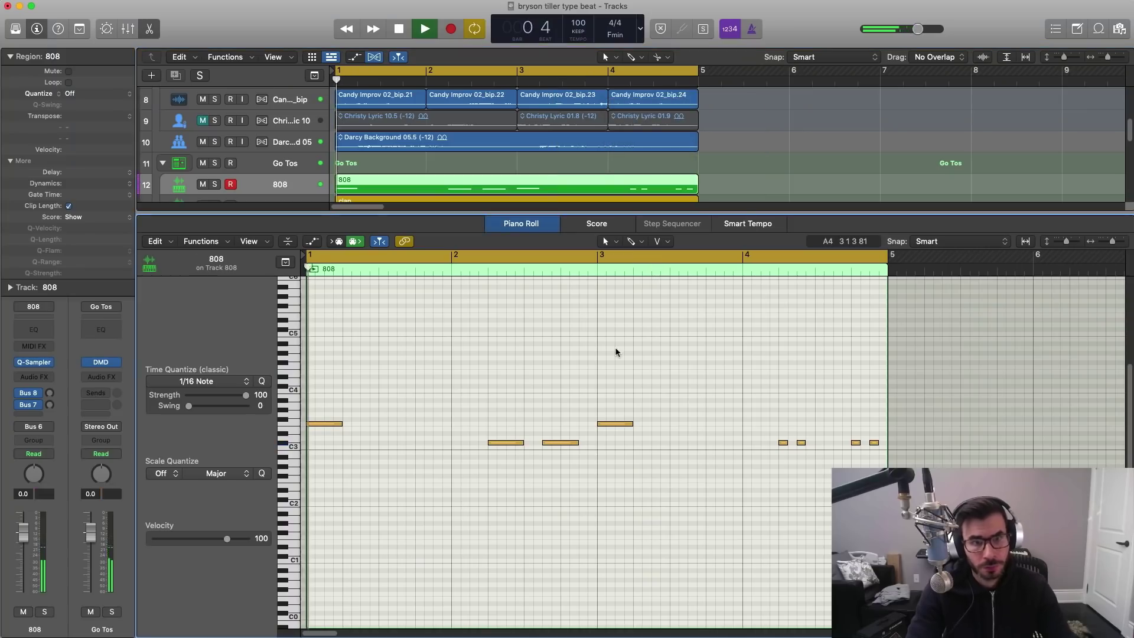
pyautogui.press('space')
pyautogui.hotkey('alt', 'shift', 'Down')
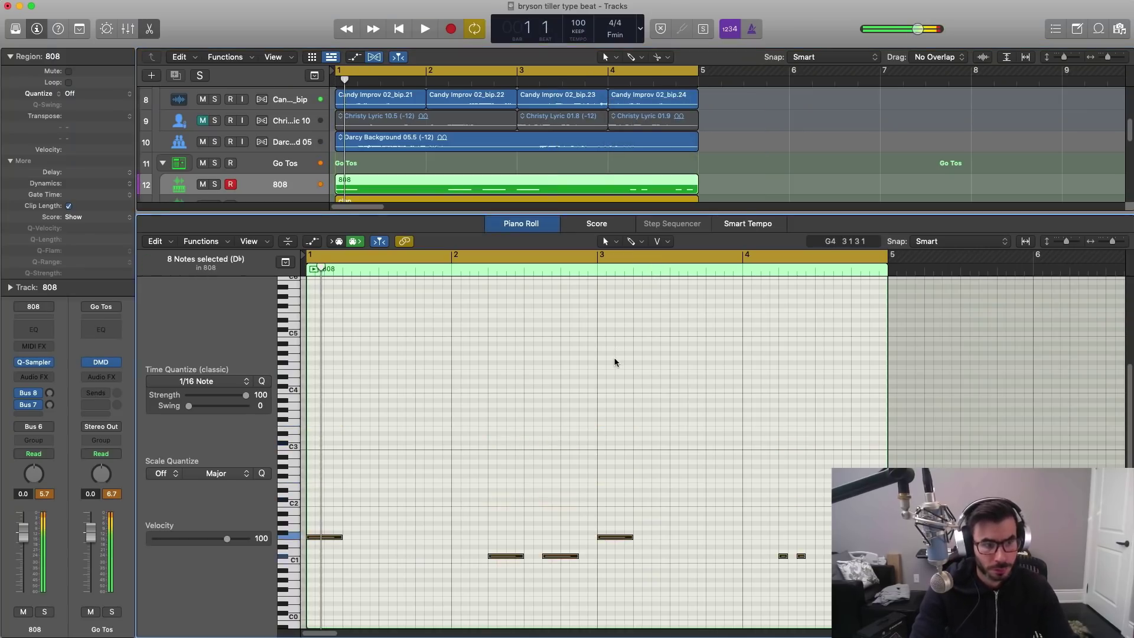
pyautogui.press('space')
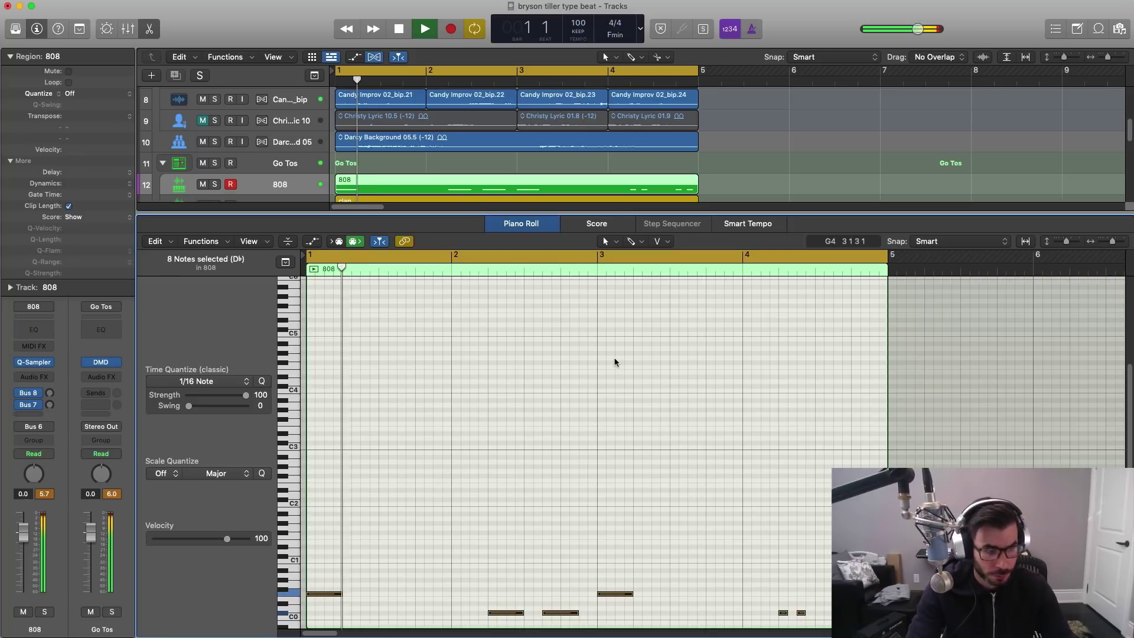
pyautogui.press('x')
pyautogui.press('x')
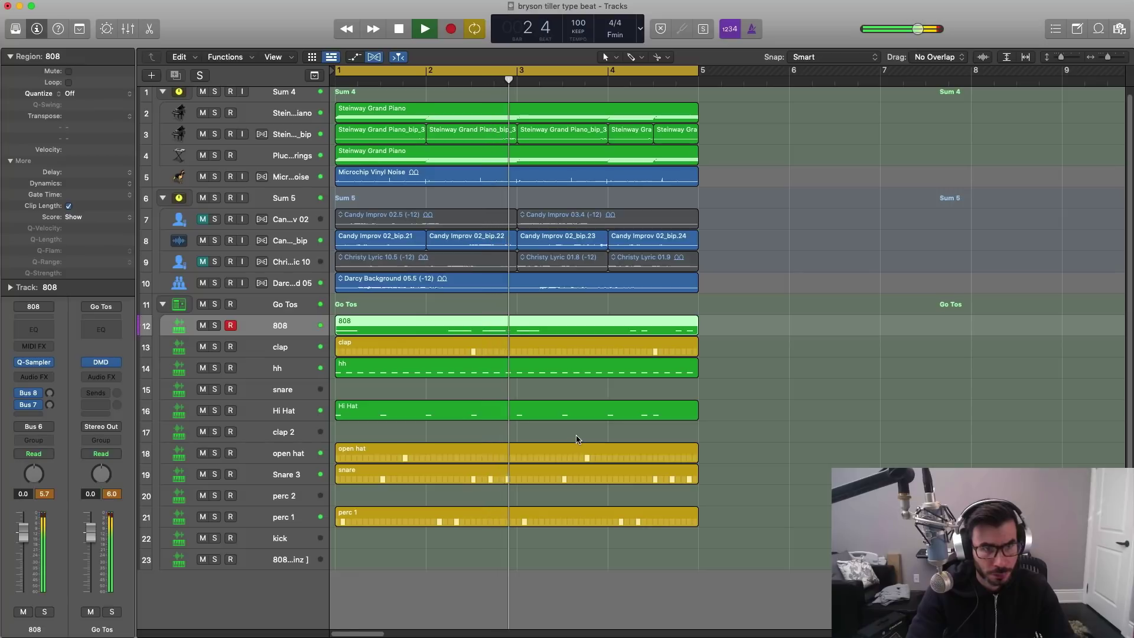
# Step: Set the polyphony of the 808's Quick Sampler to Mono
pyautogui.moveTo(33, 362)
pyautogui.press('v')
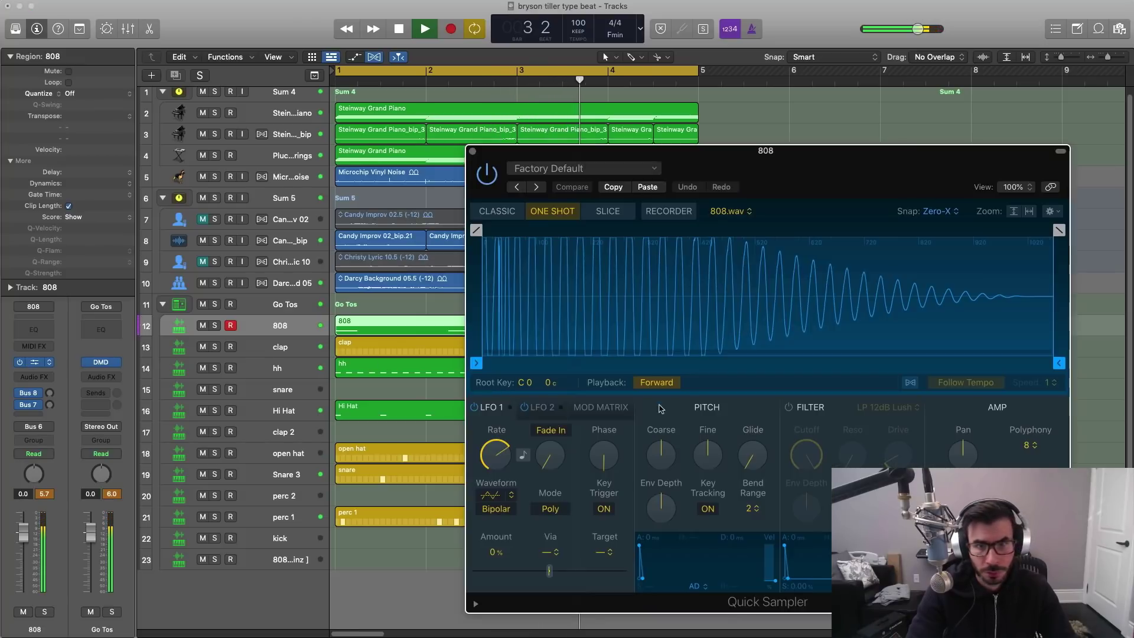
pyautogui.click(1035, 444)
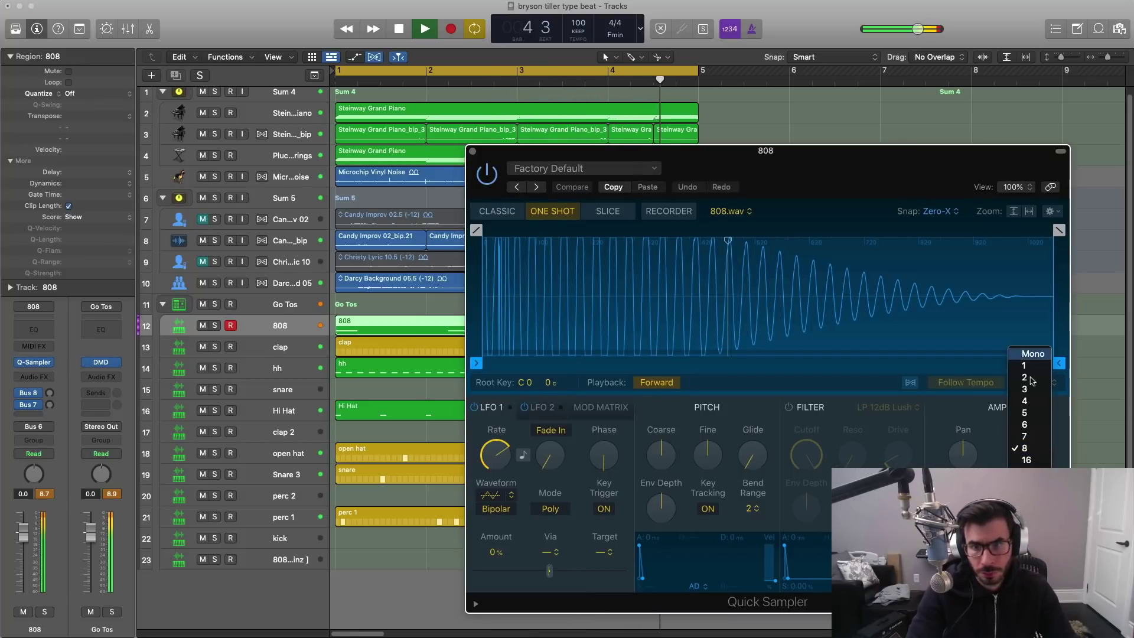
pyautogui.click(1033, 353)
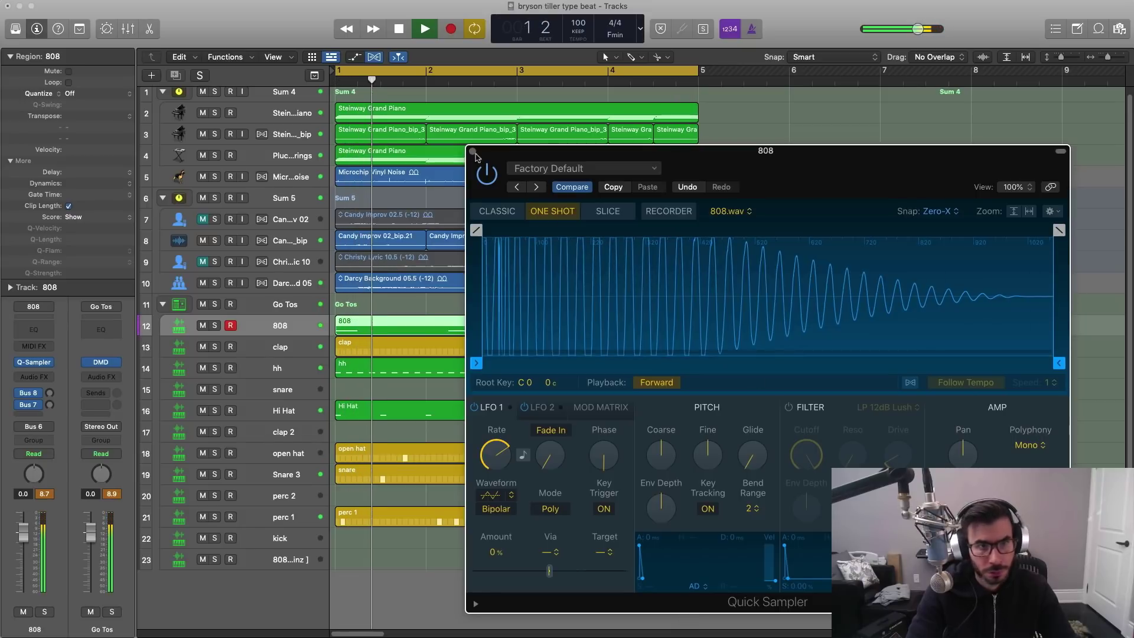
pyautogui.click(473, 151)
# Step: Add a Channel EQ to the 808 with a 46.6 Hz, 48 dB/Oct low cut and a 290 Hz, 24 dB/Oct high cut with Q 0.60
pyautogui.click(34, 330)
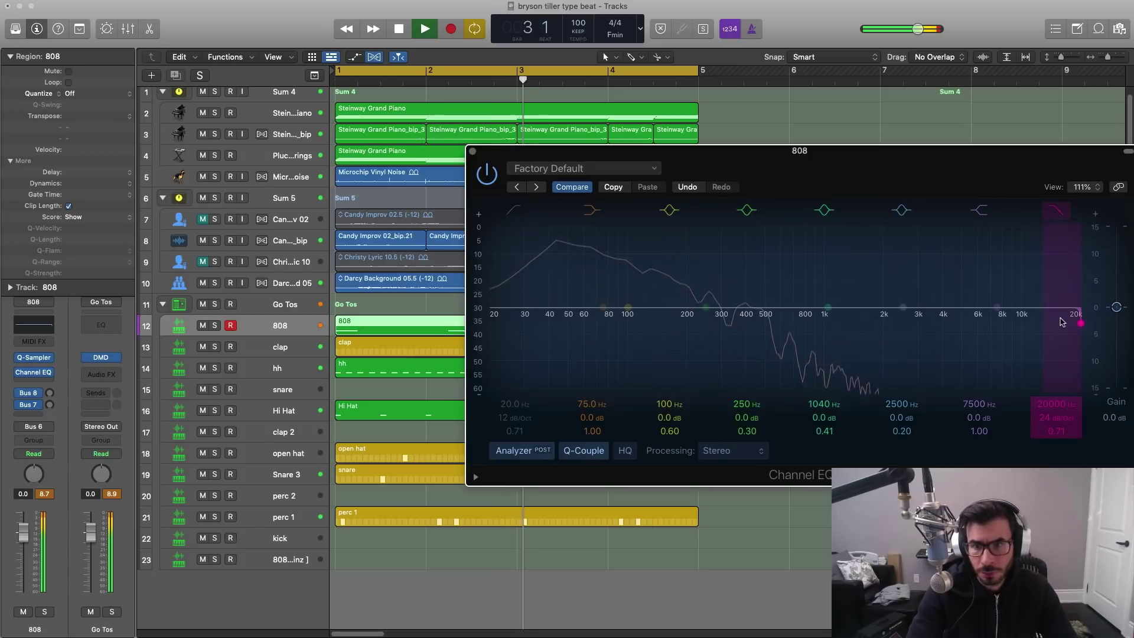
pyautogui.moveTo(1062, 320); pyautogui.dragTo(712, 324)
pyautogui.press('space')
pyautogui.press('space')
pyautogui.moveTo(505, 417); pyautogui.dragTo(505, 379)
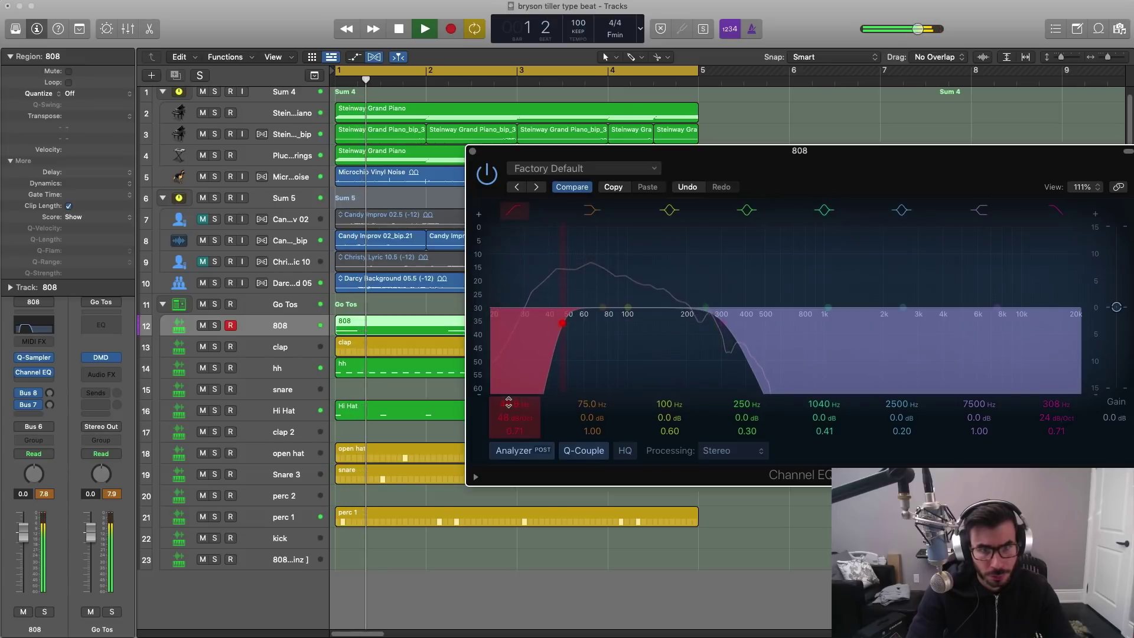
pyautogui.moveTo(729, 332); pyautogui.dragTo(698, 322)
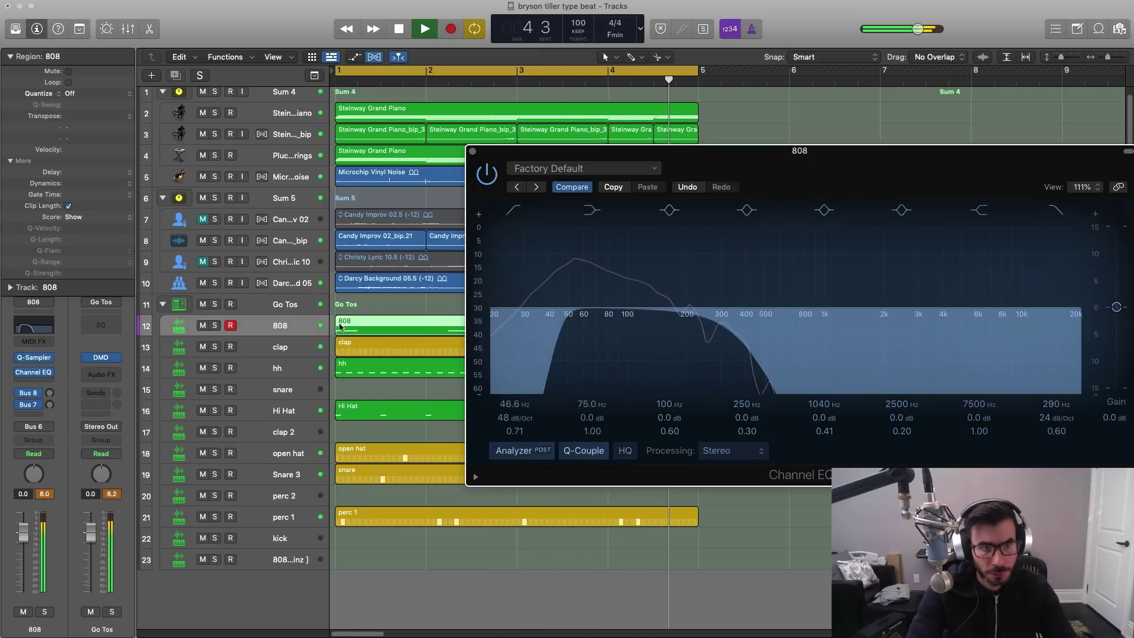
pyautogui.press('v')
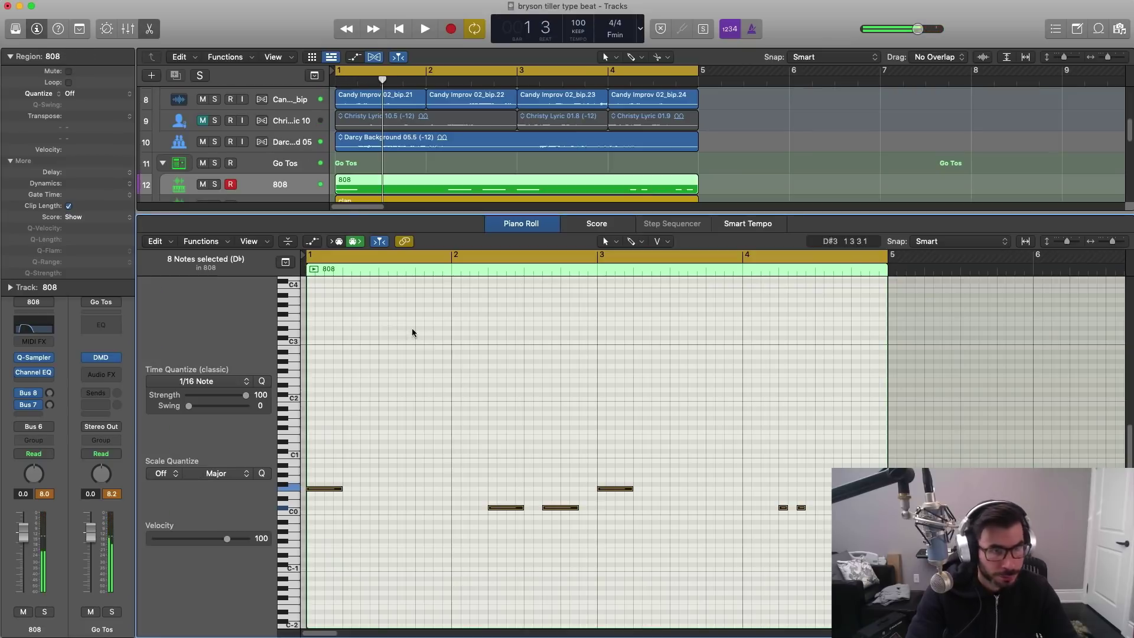
# Step: Review the 808 region's notes and its Quick Sampler settings during playback
pyautogui.doubleClick(413, 326)
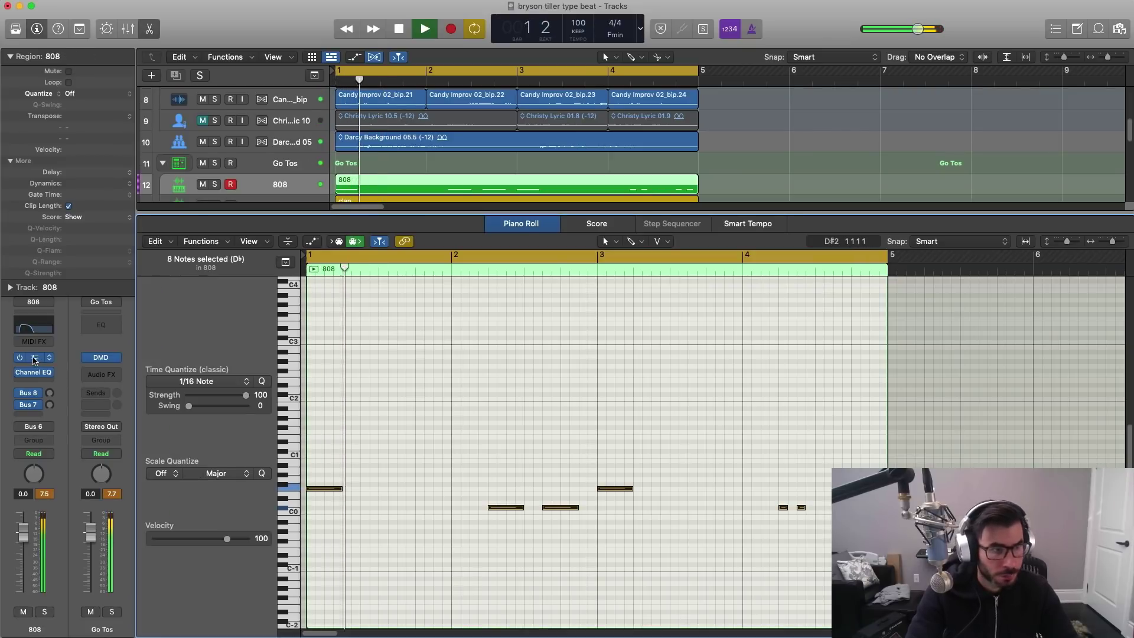
pyautogui.press('v')
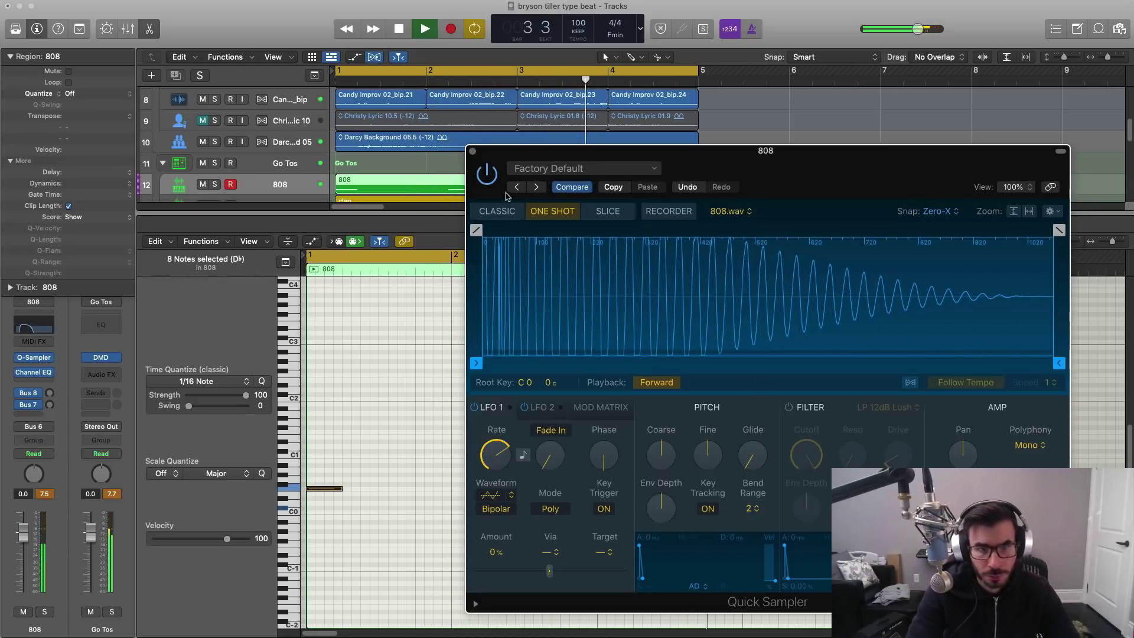
pyautogui.click(472, 152)
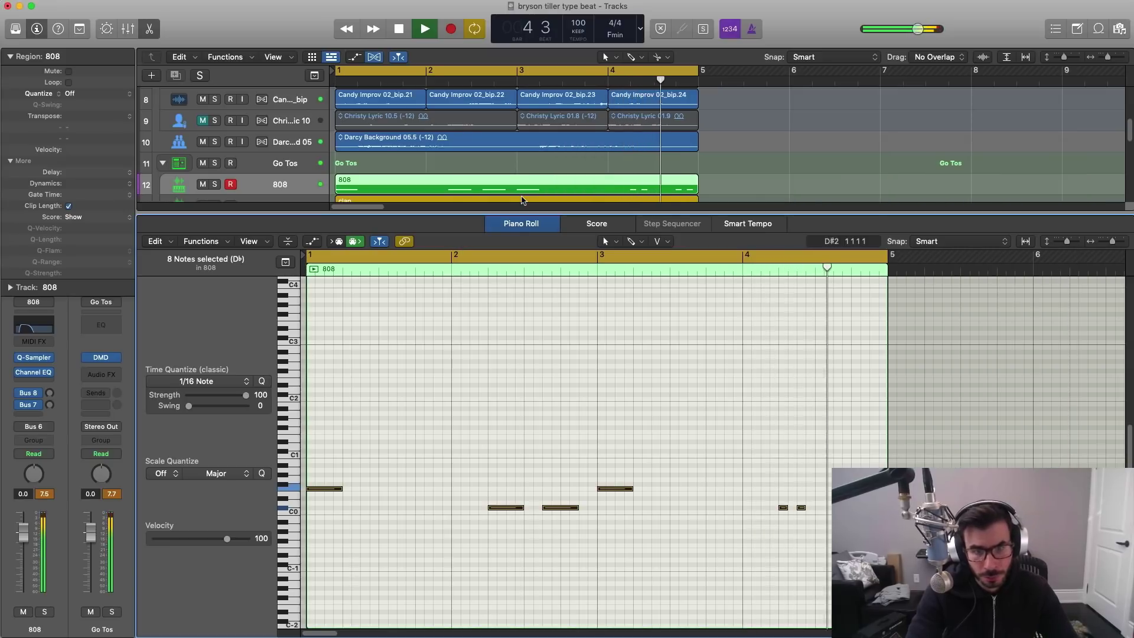
pyautogui.press('e')
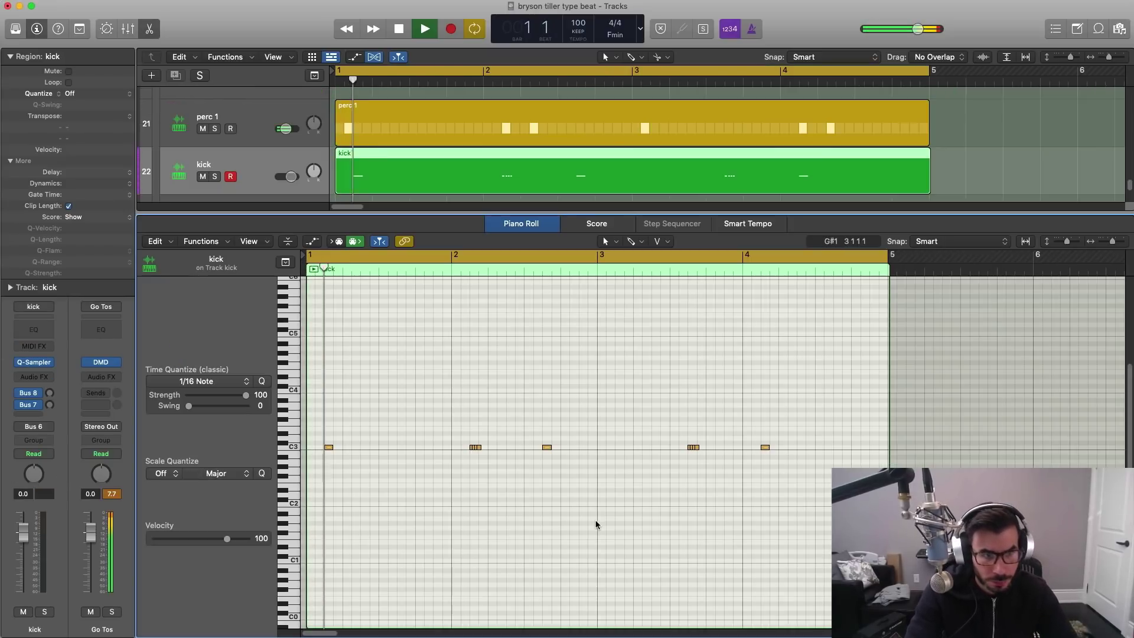
# Step: Delete the four-note kick roll at the start of bar 2 and add two repeats directly after bar 2's remaining C3 note
pyautogui.moveTo(489, 425); pyautogui.dragTo(456, 467)
pyautogui.press('Delete')
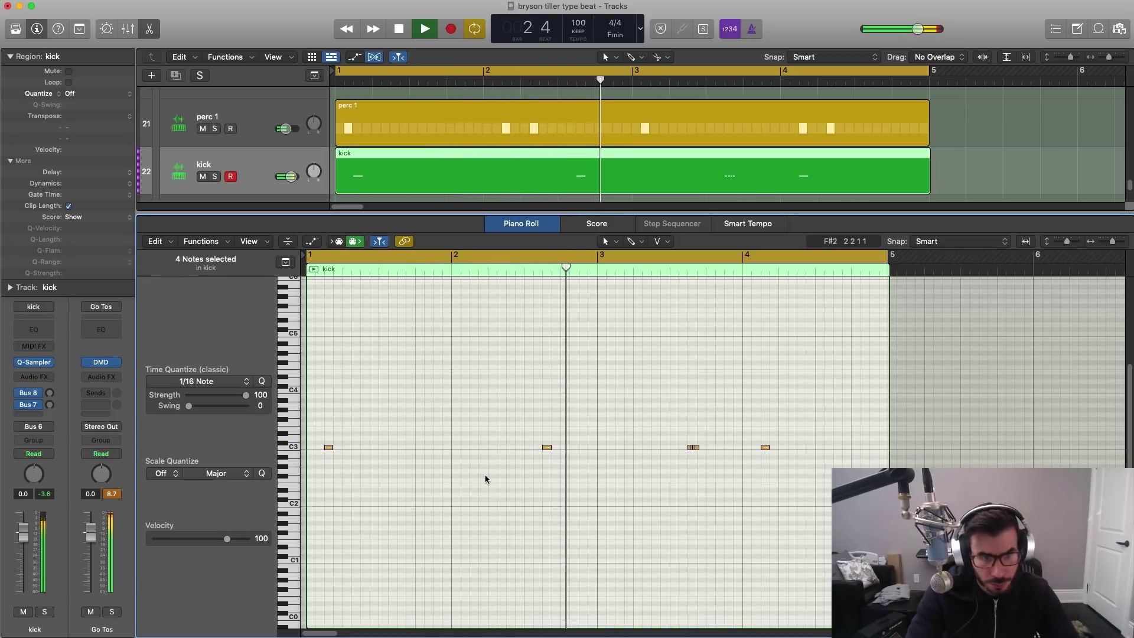
pyautogui.press('super+Right')
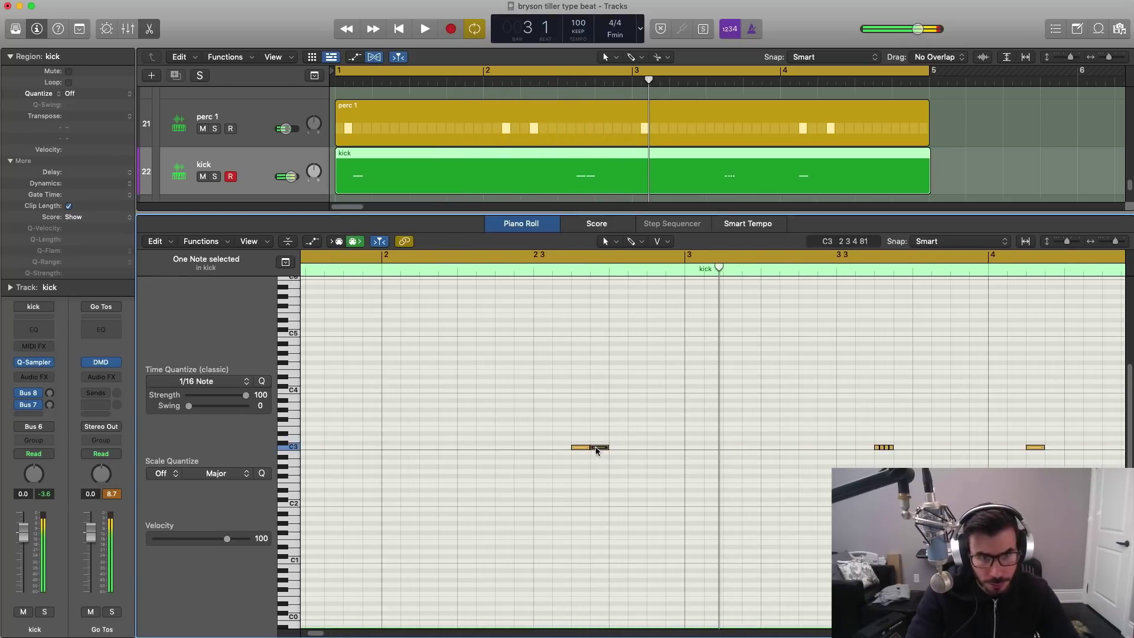
pyautogui.press('super+r')
pyautogui.press('space')
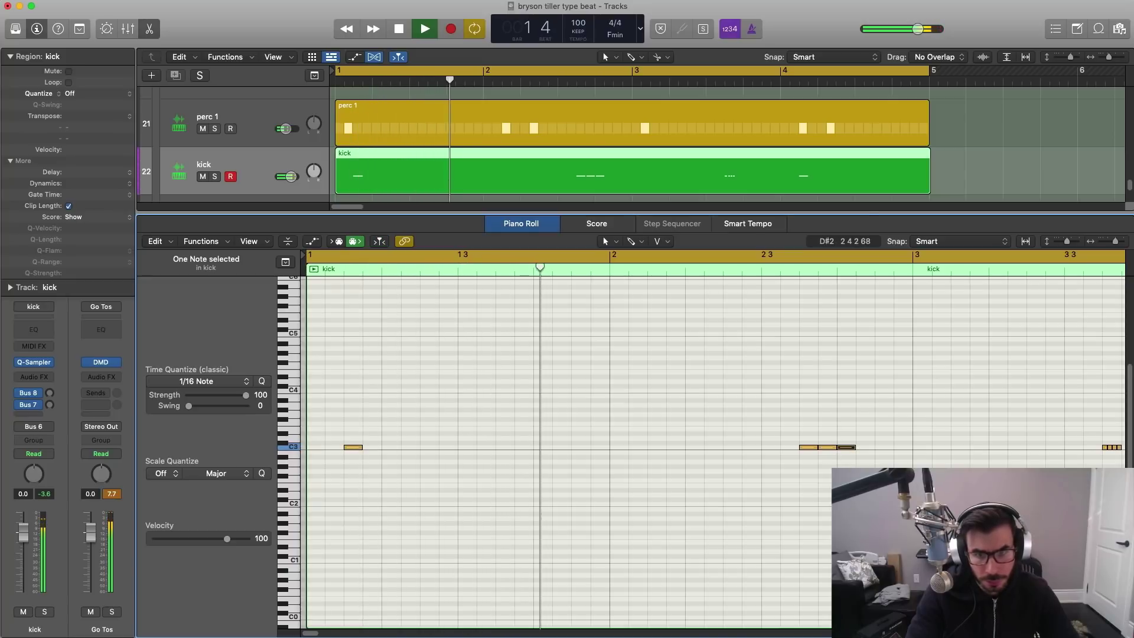
# Step: Move the last repeated kick note closer to the end of bar 2 and delete the two notes before it
pyautogui.press('super+Left')
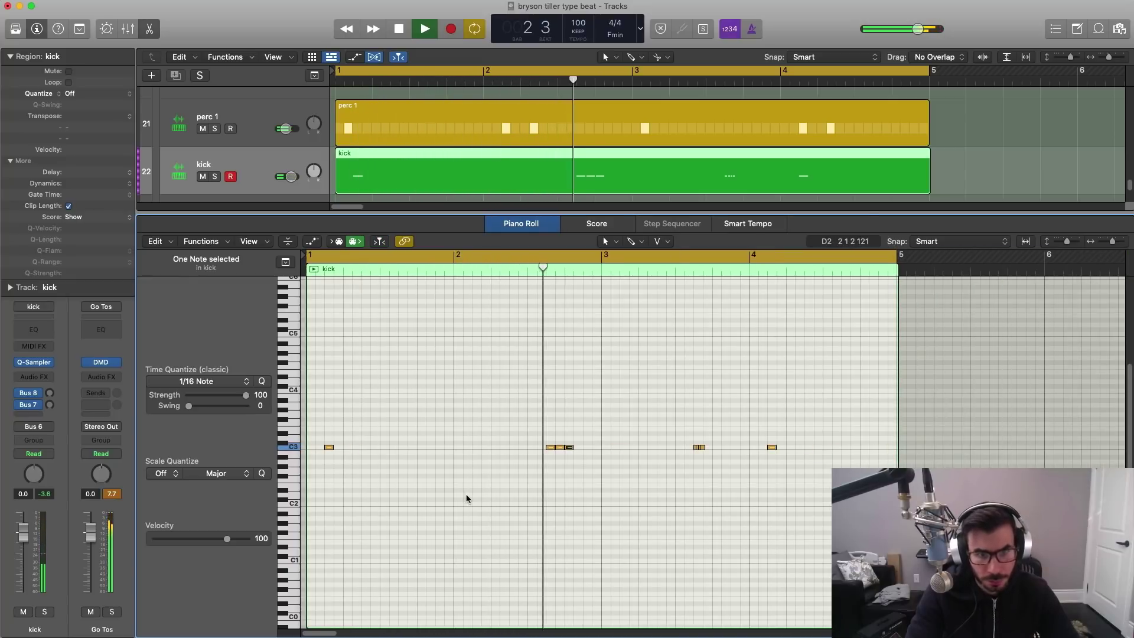
pyautogui.press('space')
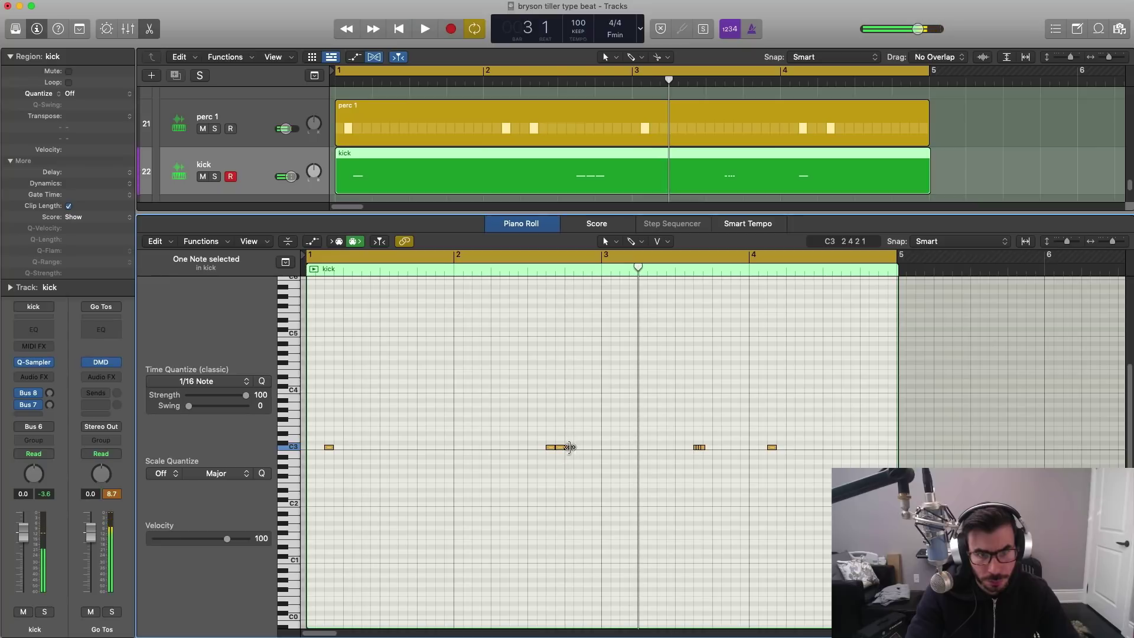
pyautogui.moveTo(572, 447); pyautogui.dragTo(589, 449)
pyautogui.press('space')
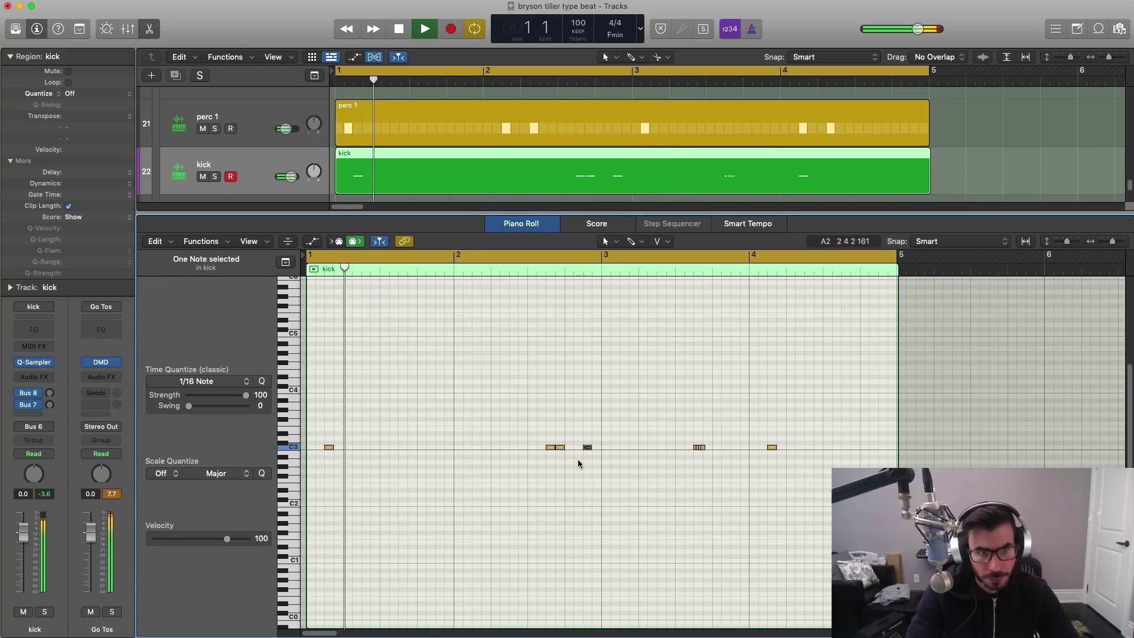
pyautogui.press('super+Right')
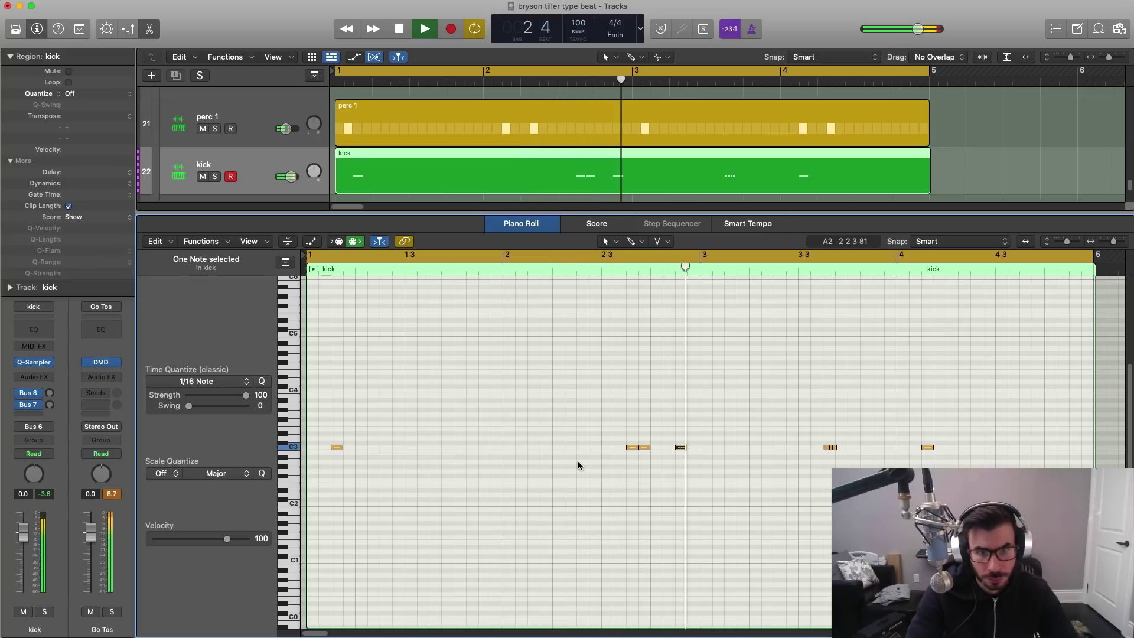
pyautogui.press('space')
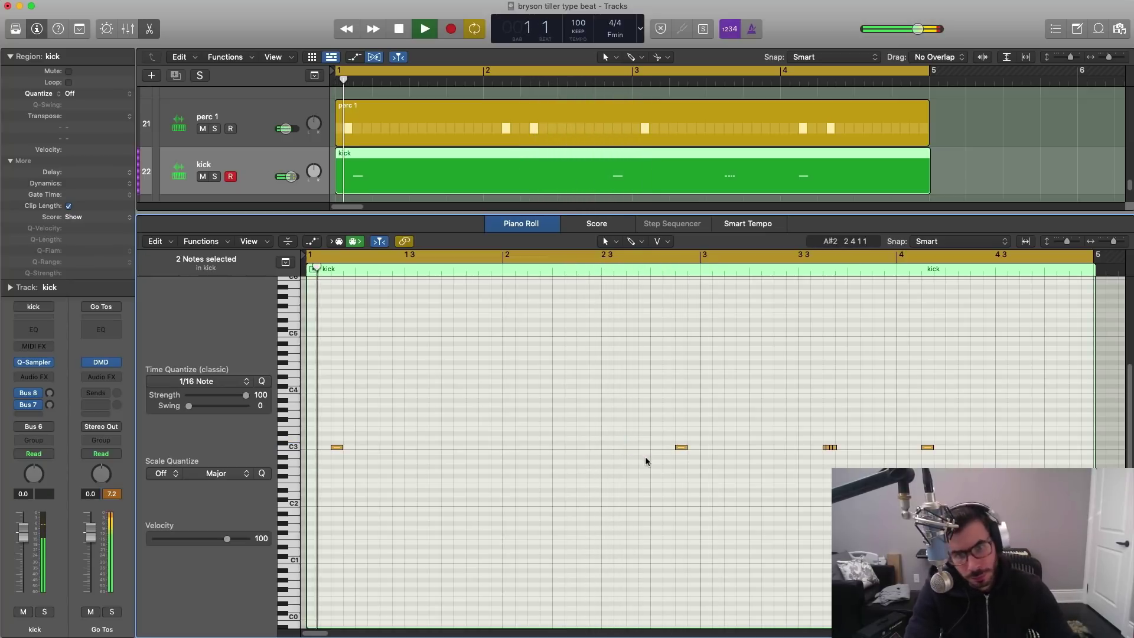
# Step: Delete the four-note kick roll in bar 3 and add two separate C3 kick notes in the second half of bar 4
pyautogui.press('super+Left')
pyautogui.press('super+Left')
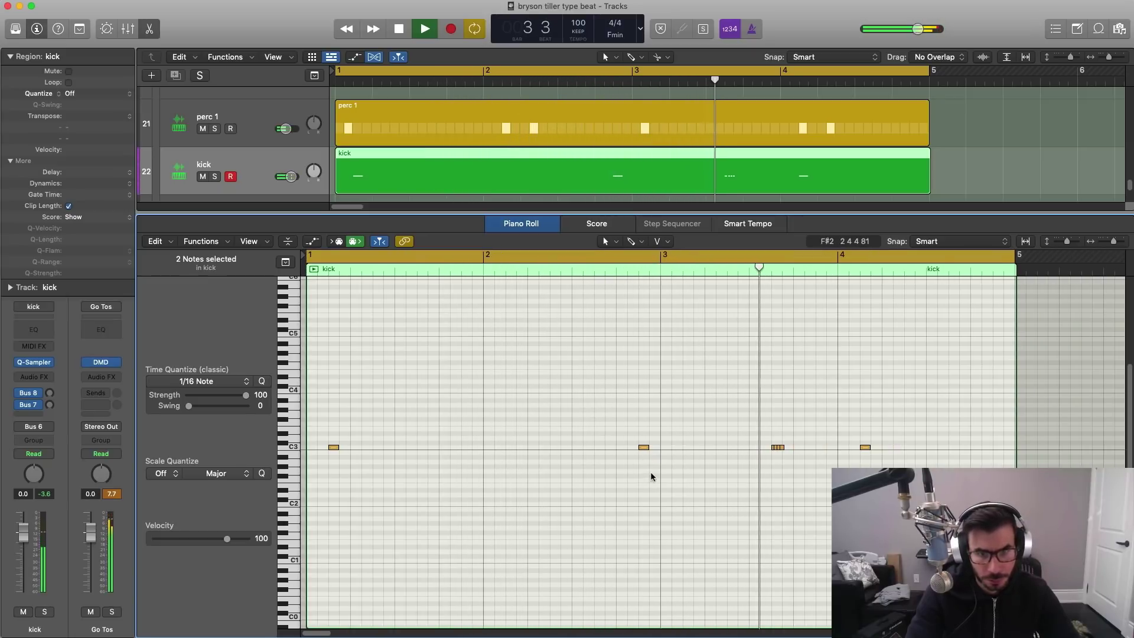
pyautogui.moveTo(736, 421); pyautogui.dragTo(805, 479)
pyautogui.press('Delete')
pyautogui.press('space')
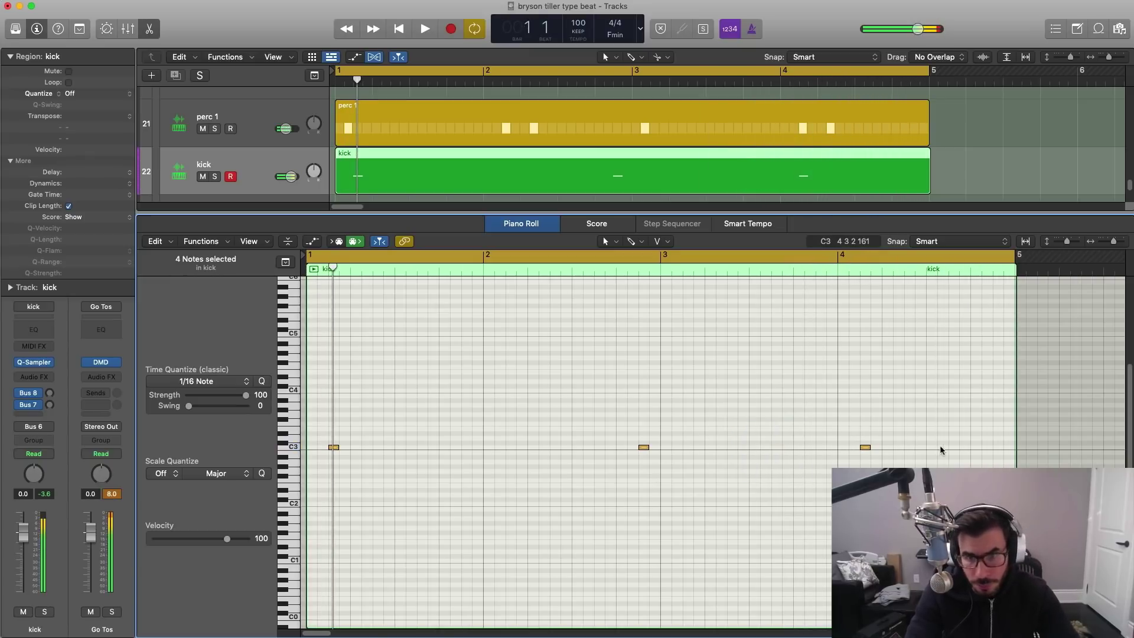
pyautogui.press('space')
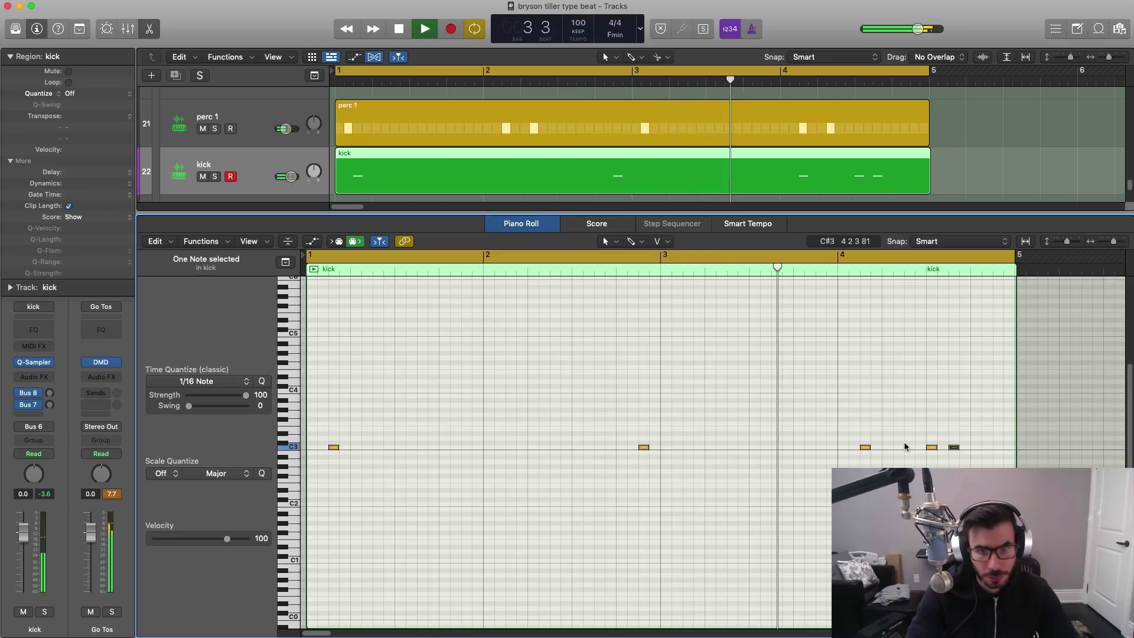
# Step: Split the Snare 3 track's pattern region at bar 3 and convert its second half to a MIDI region
pyautogui.press('e')
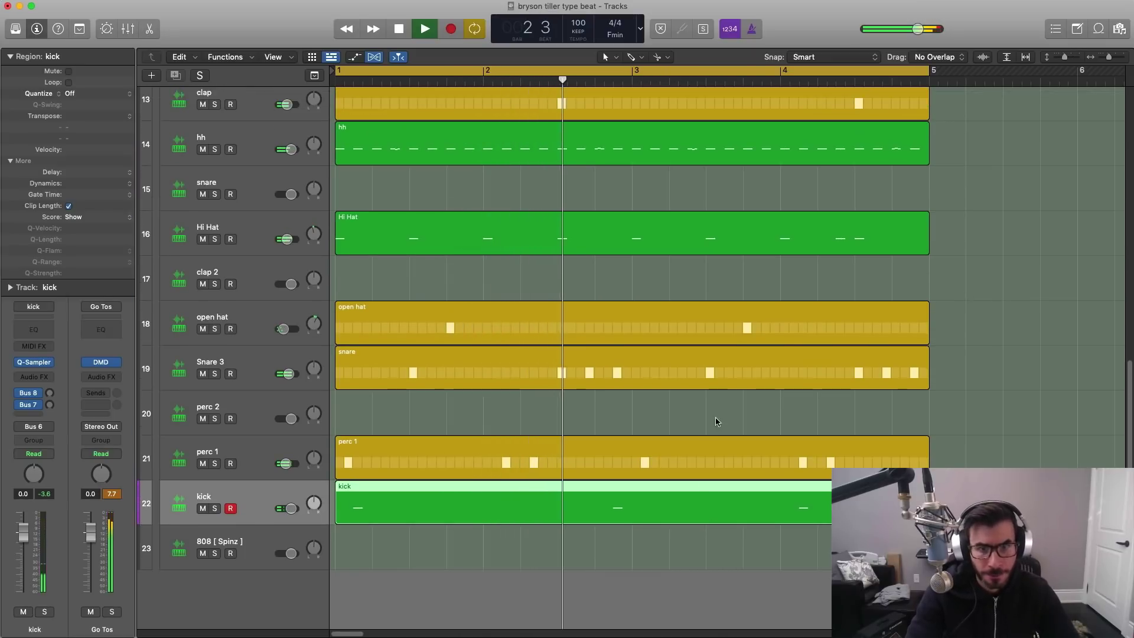
pyautogui.rightClick(632, 365)
pyautogui.click(631, 365)
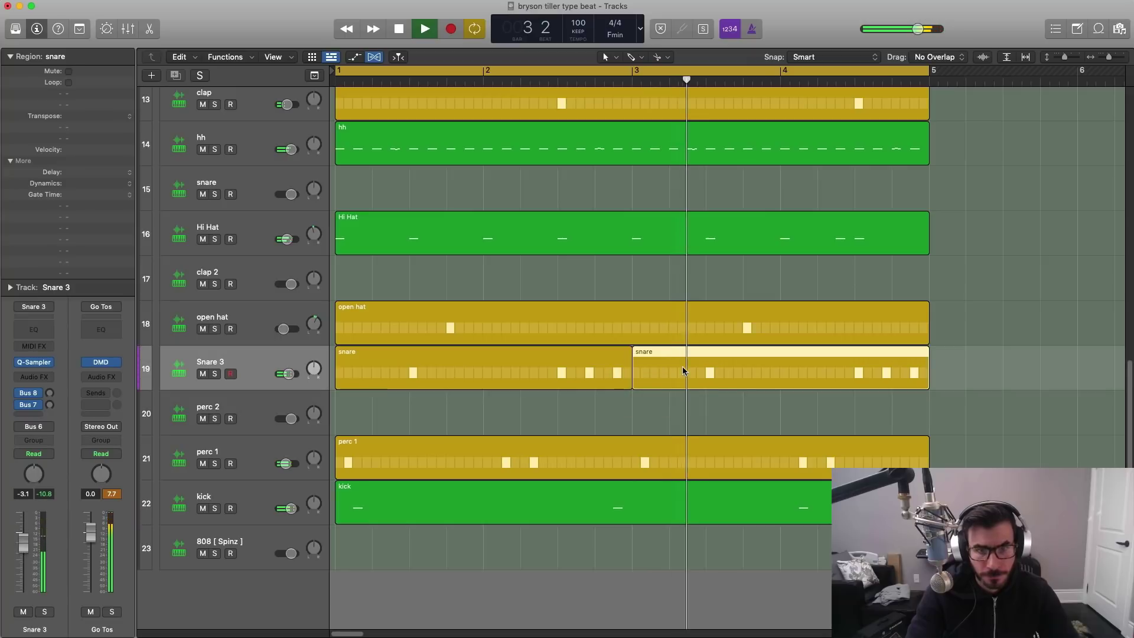
pyautogui.rightClick(684, 367)
pyautogui.click(728, 372)
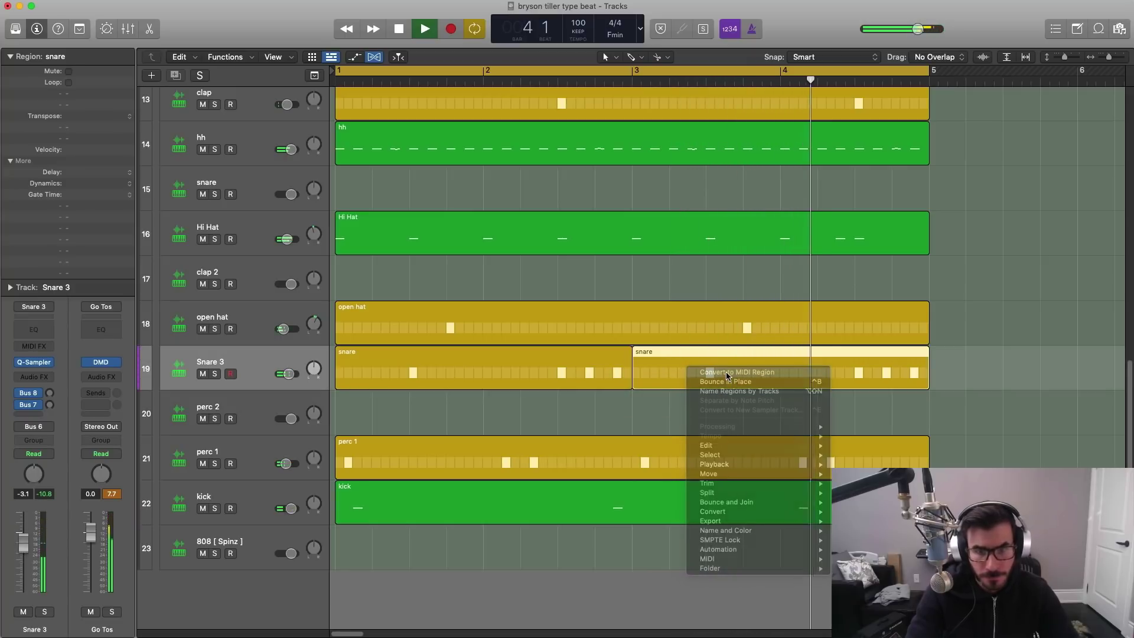
# Step: Add a C3 note between the last two bar 4 notes of the converted snare region while looping bars 3 and 4
pyautogui.doubleClick(767, 376)
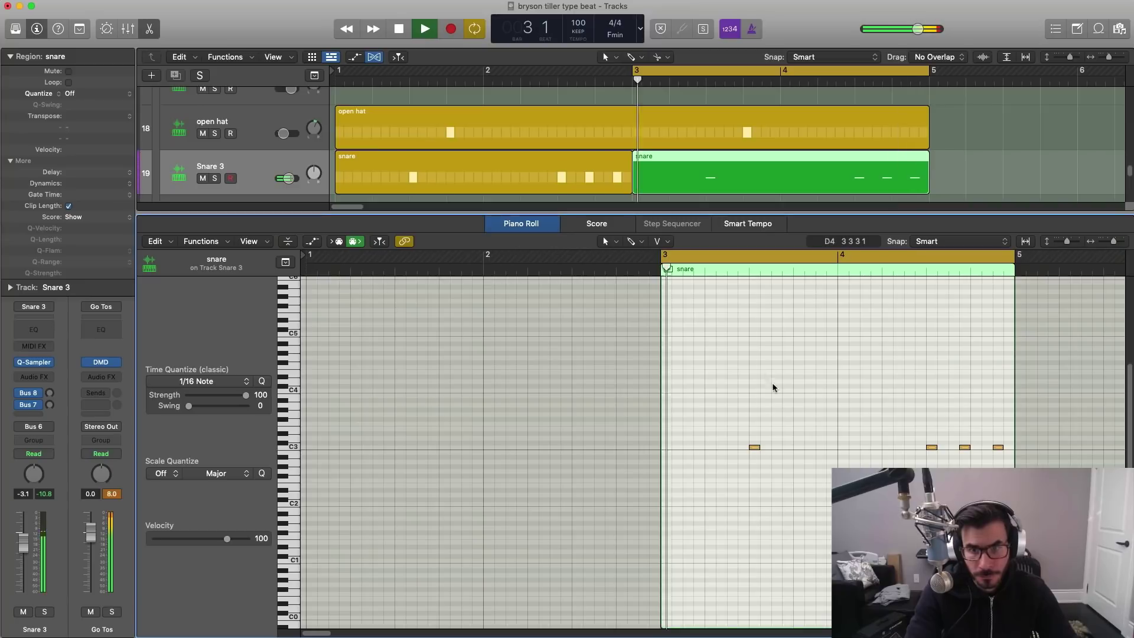
pyautogui.click(975, 448)
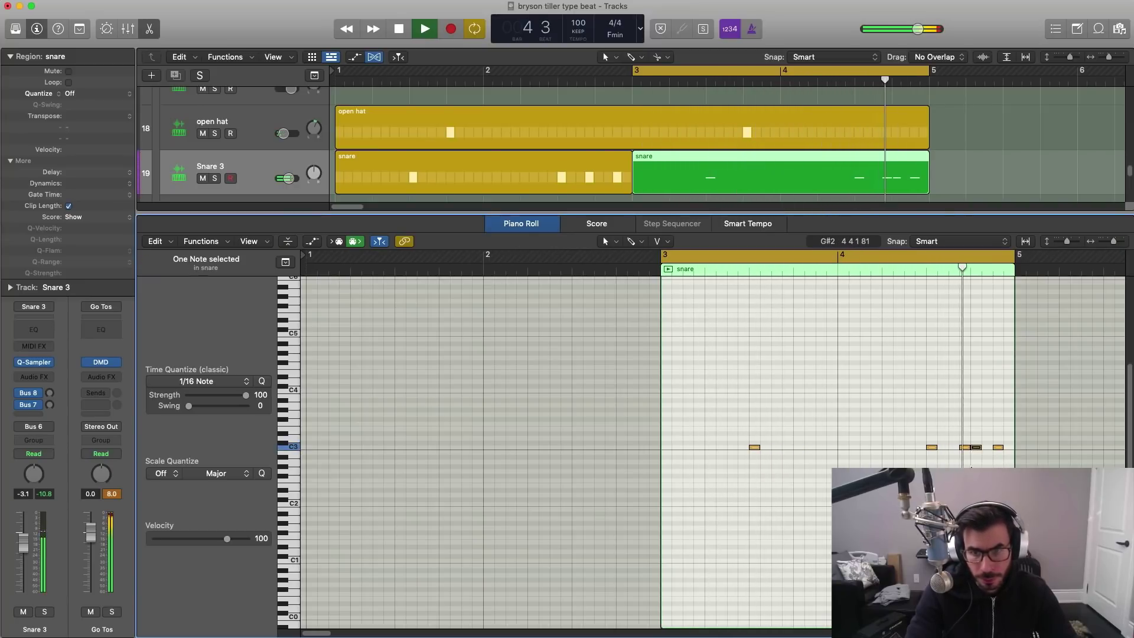
pyautogui.press('p')
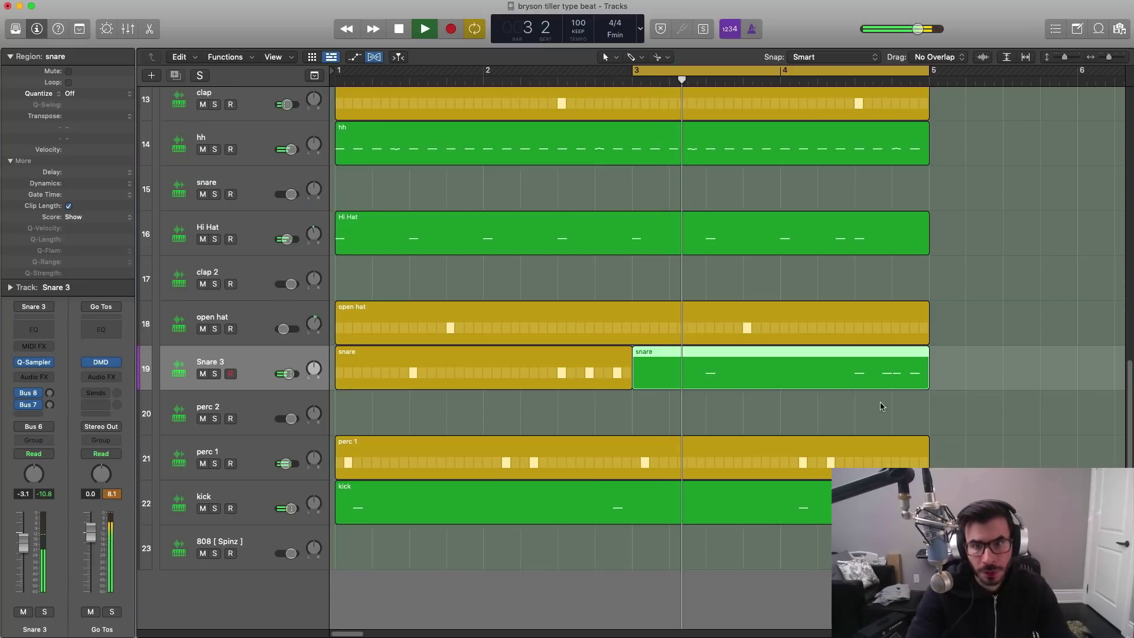
# Step: Set the loop range to bars 1 through 4 and play the full arrangement
pyautogui.press('space')
pyautogui.click(656, 407)
pyautogui.press('super+Left')
pyautogui.press('super+Up')
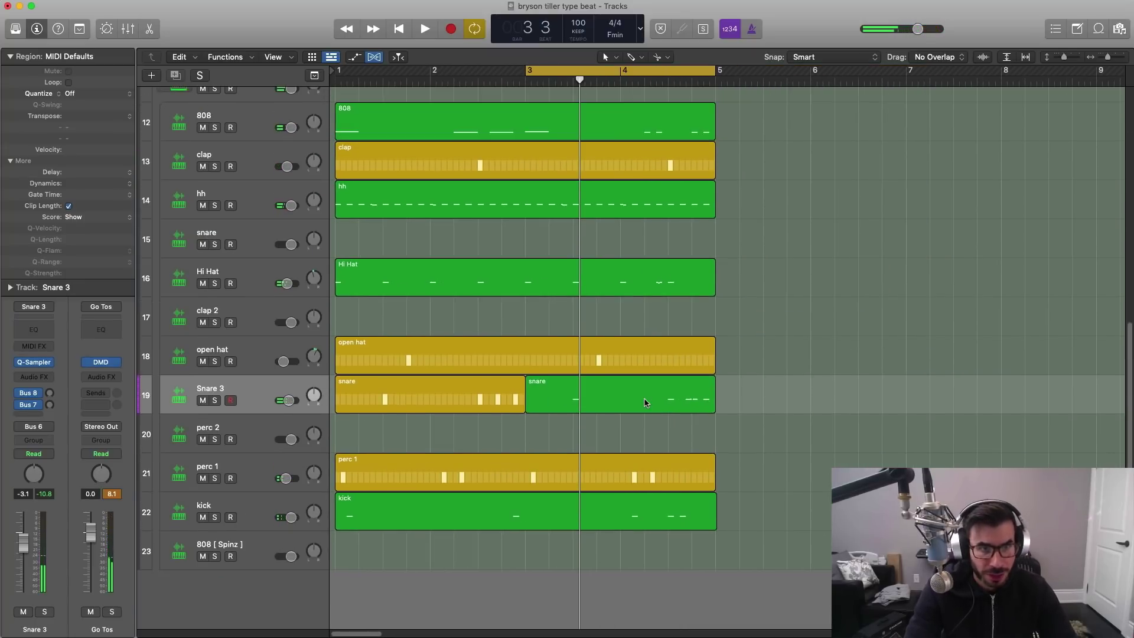
pyautogui.press('super+Left')
pyautogui.press('super+Up')
pyautogui.press('space')
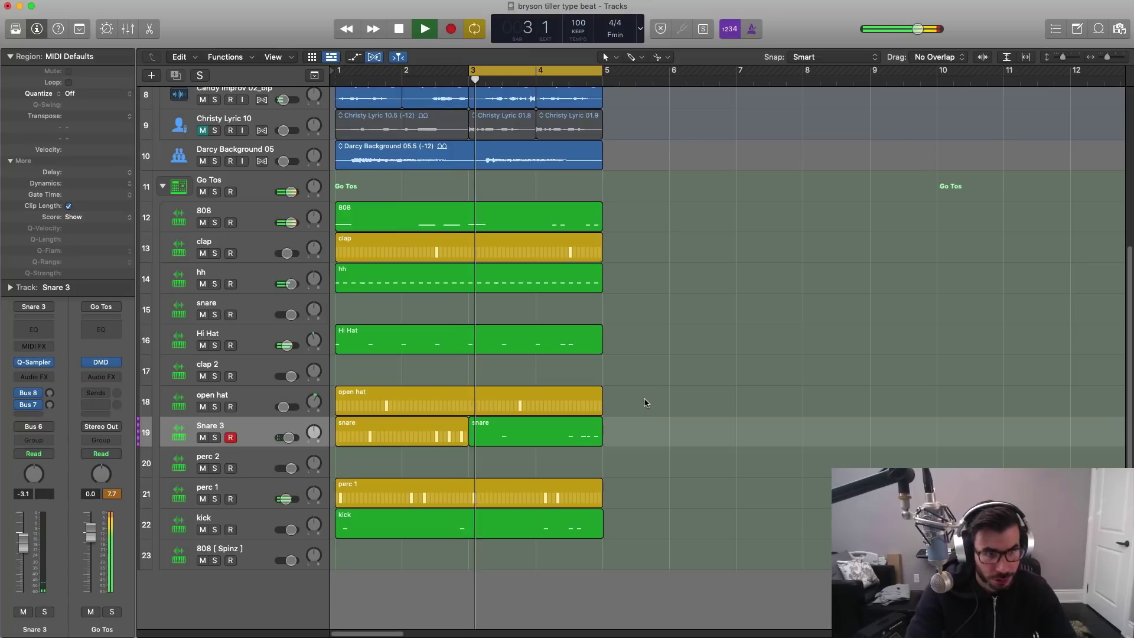
pyautogui.moveTo(340, 72); pyautogui.dragTo(602, 72)
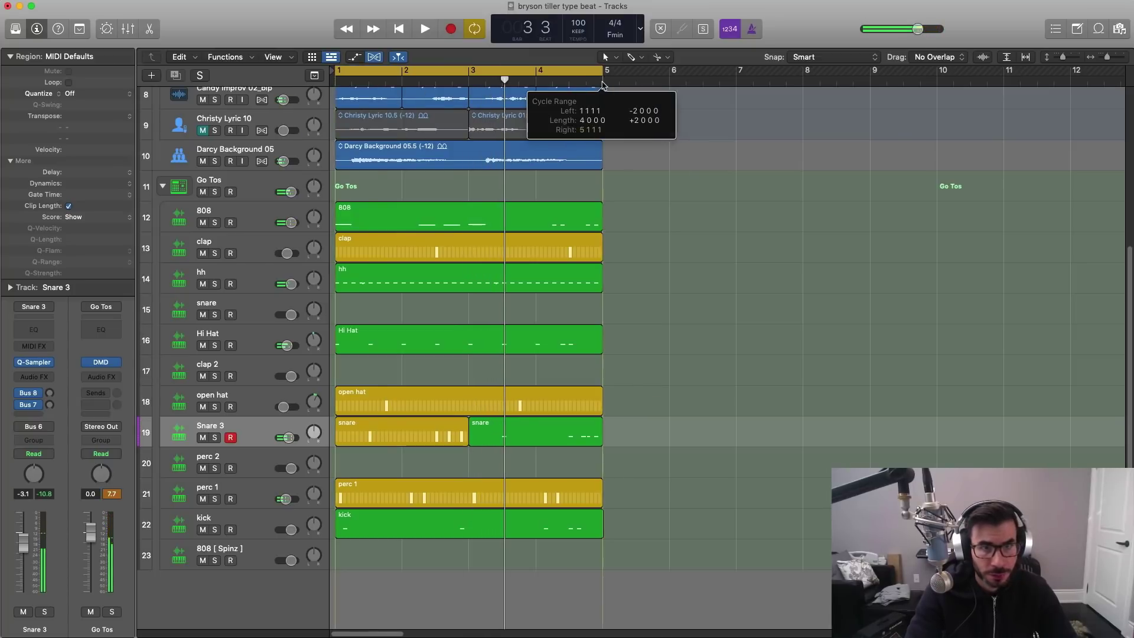
pyautogui.press('super+Up')
pyautogui.press('super+Right')
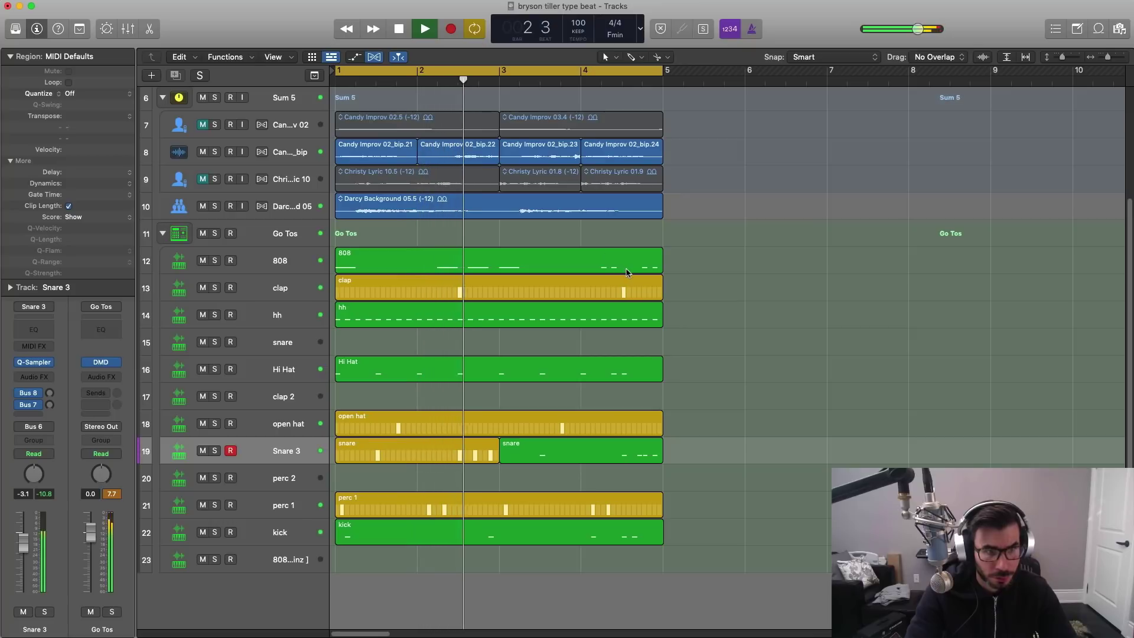
pyautogui.press('super+Up')
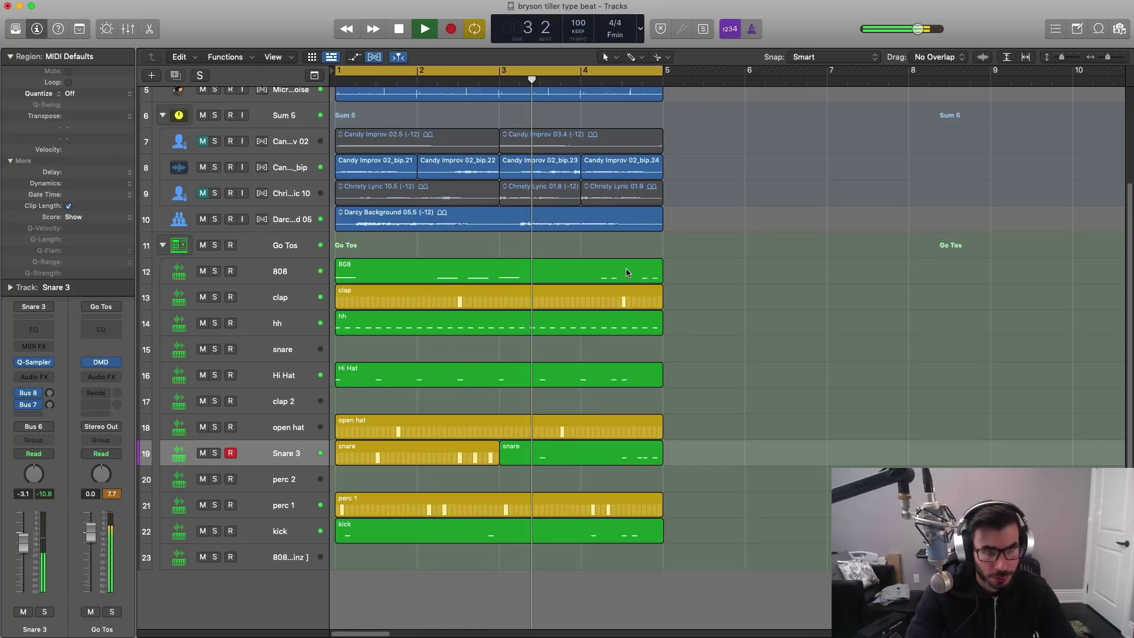
pyautogui.press('super+Up')
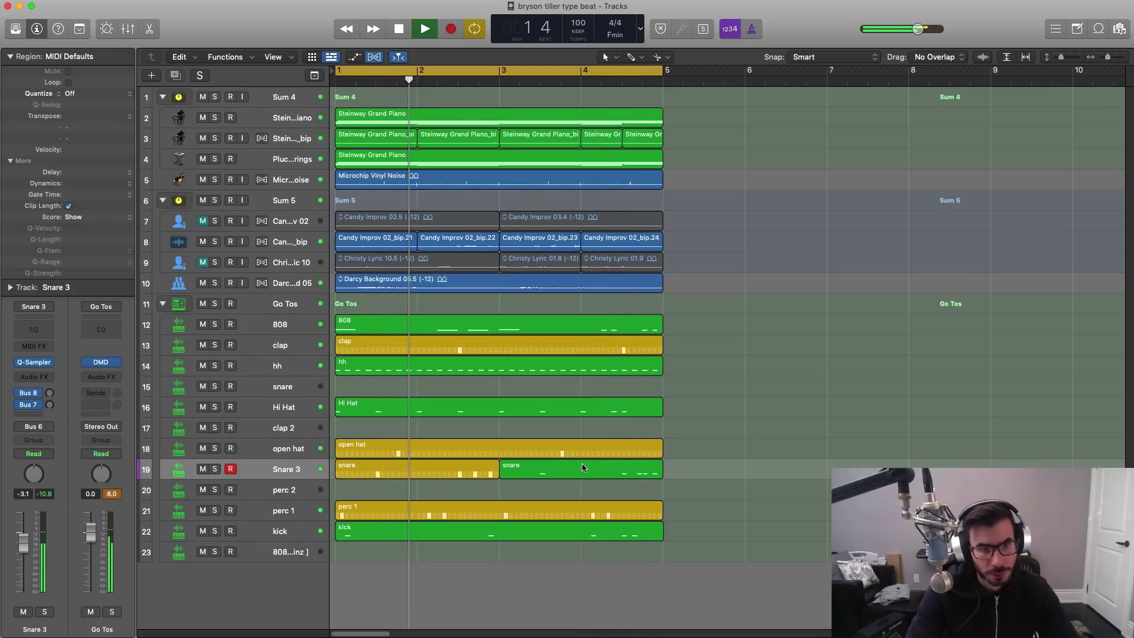
# Step: Mute the first note in bar 1 of the kick region and play the loop
pyautogui.doubleClick(381, 532)
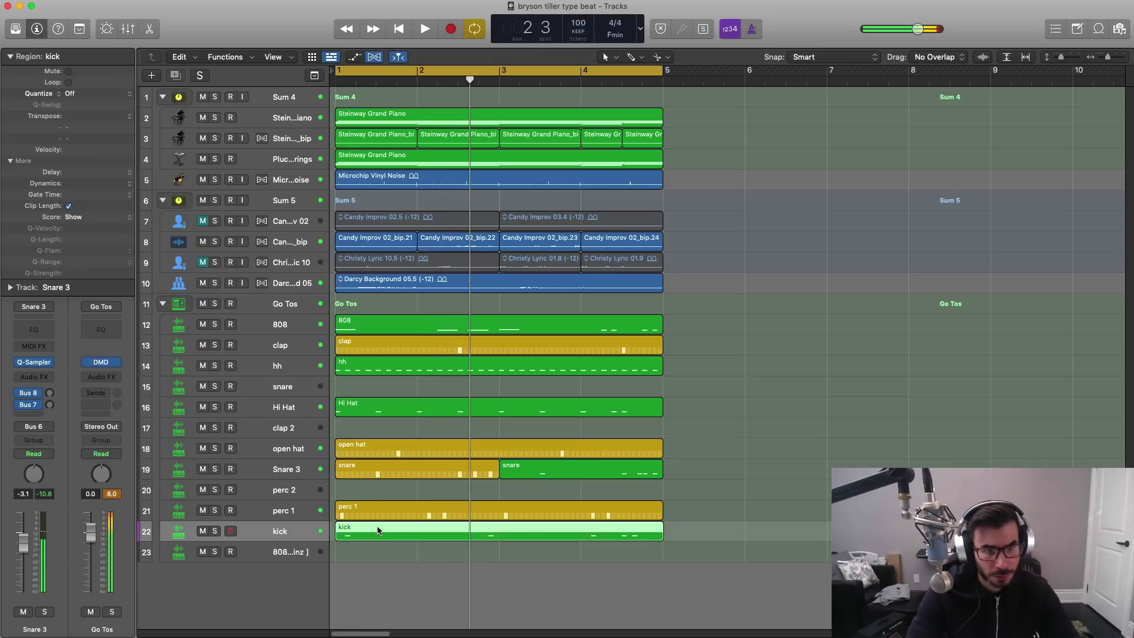
pyautogui.moveTo(408, 476); pyautogui.dragTo(299, 432)
pyautogui.press('space')
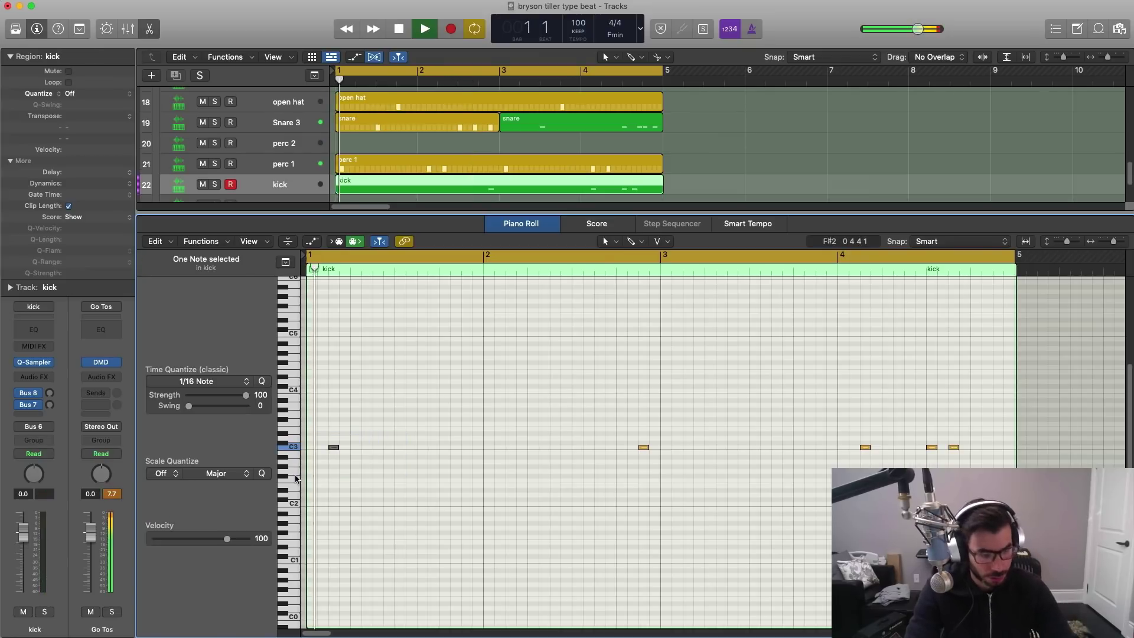
pyautogui.press('x')
pyautogui.press('x')
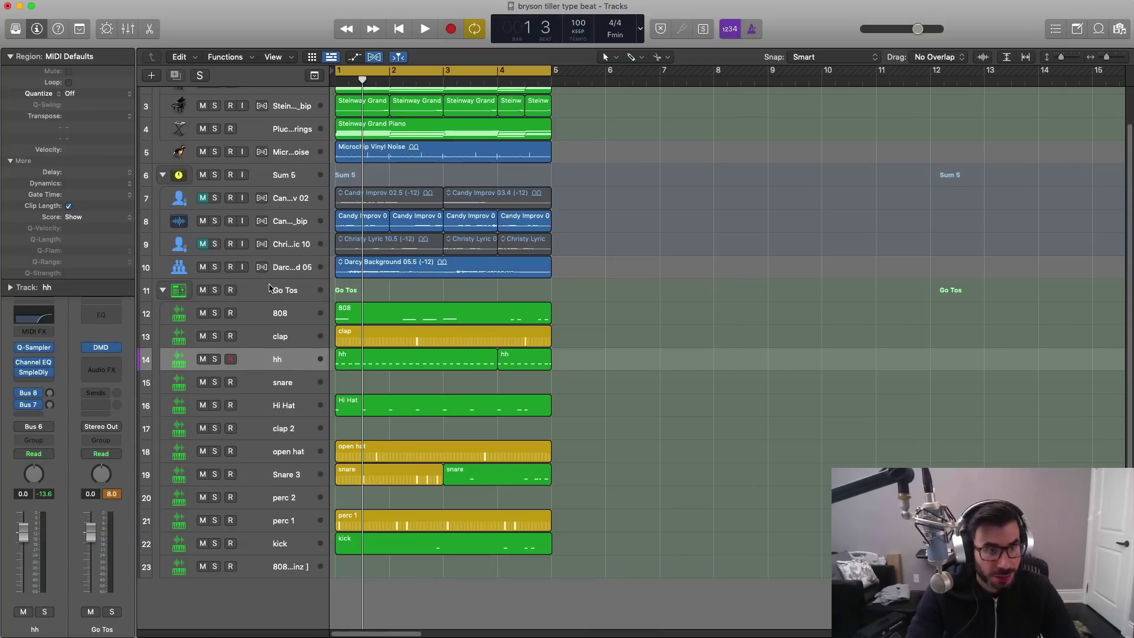
# Step: Load the Cowbelljet.wav sample onto the empty C2 pad of the Go Tos drum kit
pyautogui.click(270, 290)
pyautogui.click(34, 375)
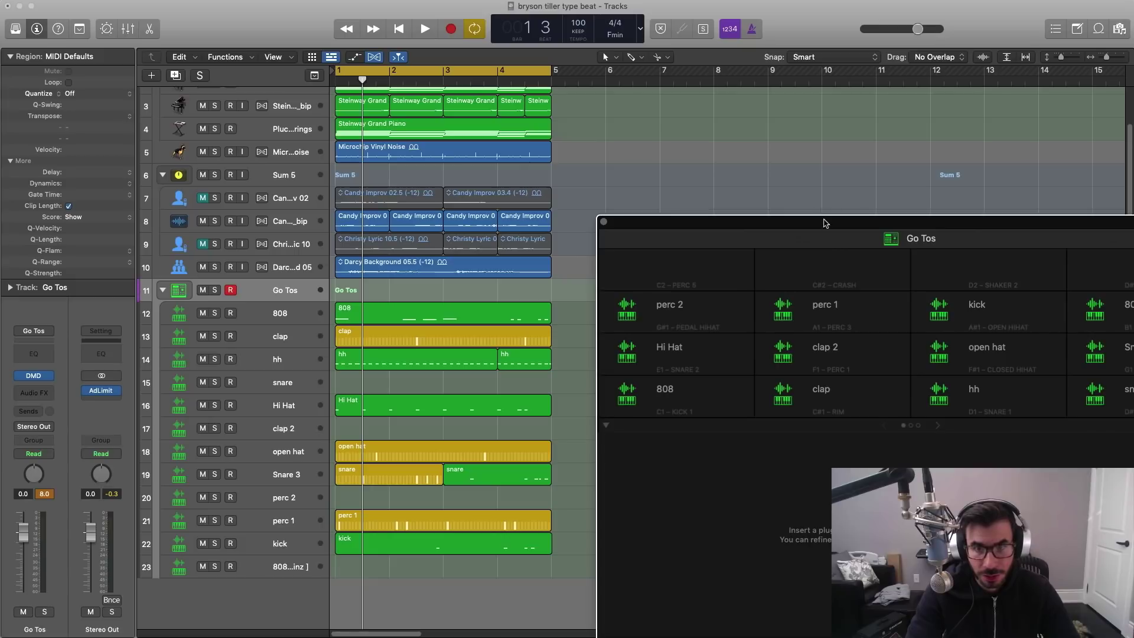
pyautogui.moveTo(822, 220); pyautogui.dragTo(526, 156)
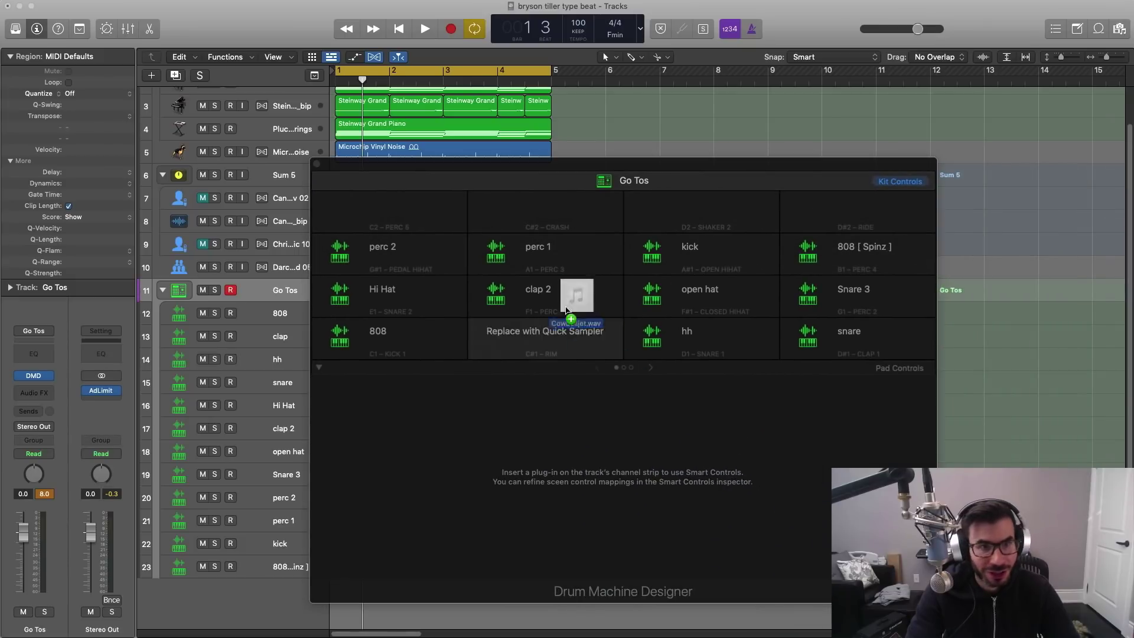
pyautogui.moveTo(577, 297); pyautogui.dragTo(417, 209)
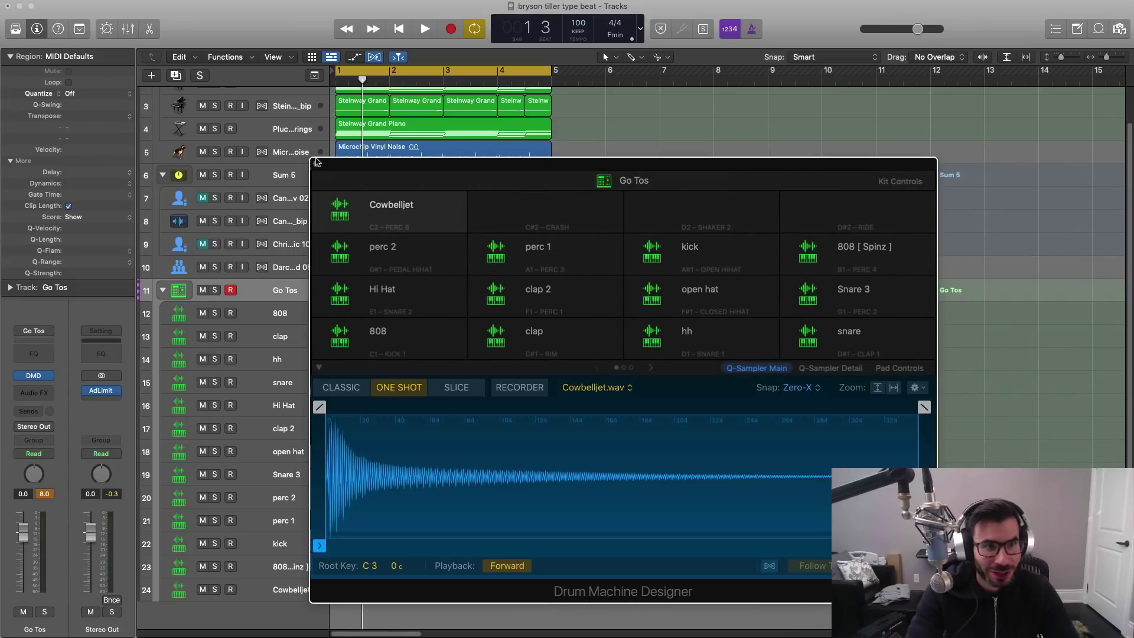
pyautogui.click(317, 164)
# Step: Create a pattern region on the Cowbelljet track, set its length to 32 steps and activate the third step
pyautogui.rightClick(349, 585)
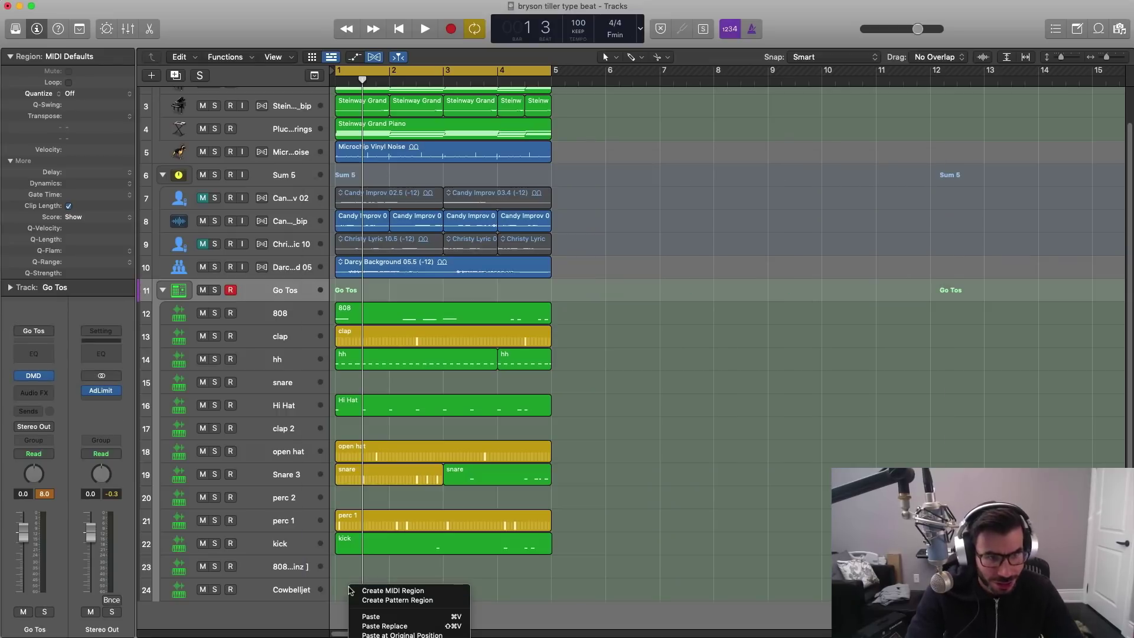
pyautogui.click(386, 601)
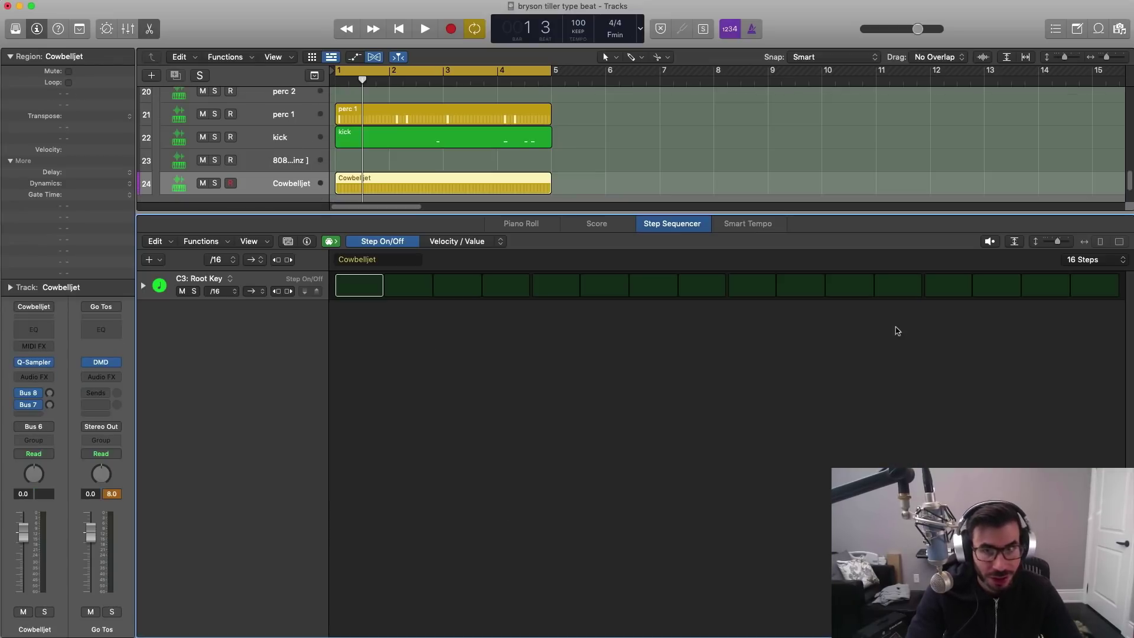
pyautogui.click(1109, 262)
pyautogui.click(1093, 280)
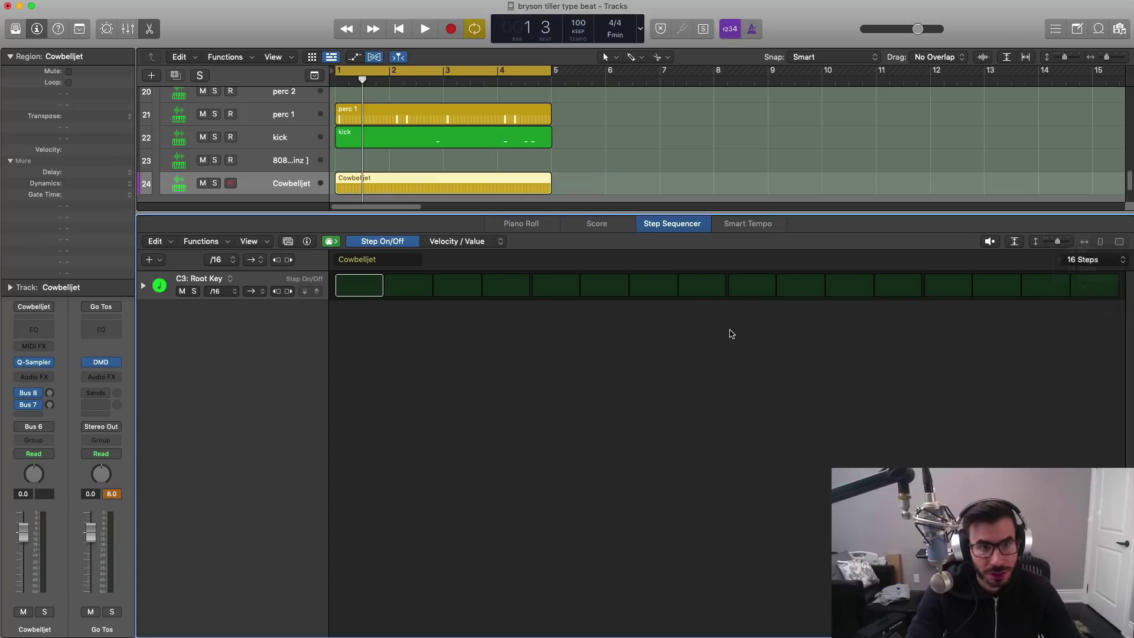
pyautogui.press('space')
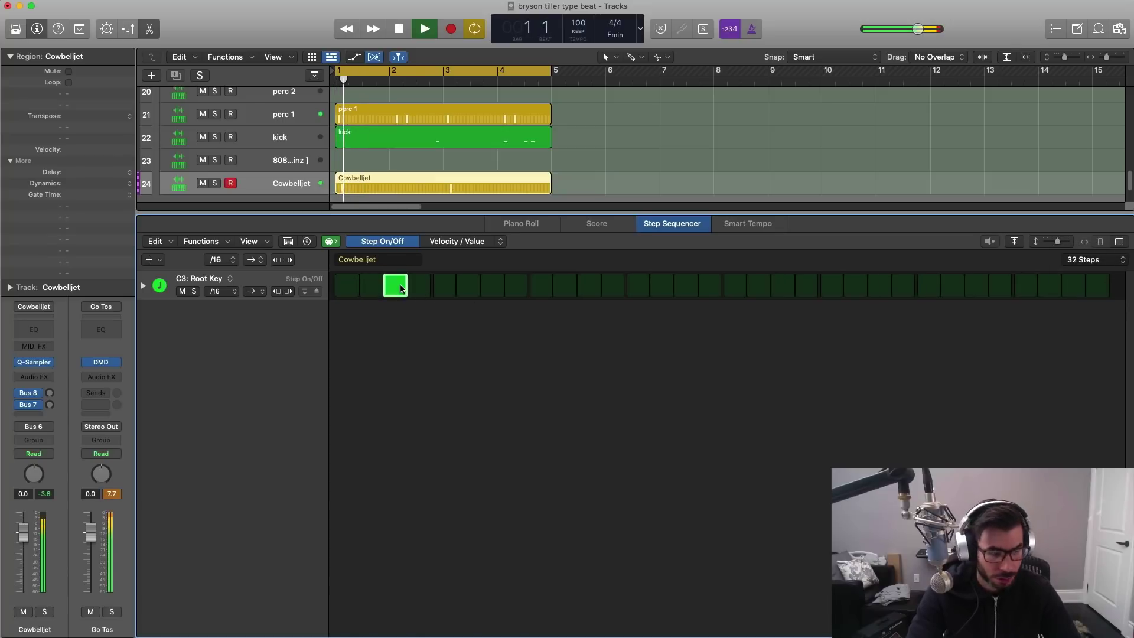
pyautogui.press('x')
pyautogui.press('x')
pyautogui.keyDown('ctrl'); pyautogui.keyDown('alt'); pyautogui.click(516, 461); pyautogui.keyUp('alt'); pyautogui.keyUp('ctrl')
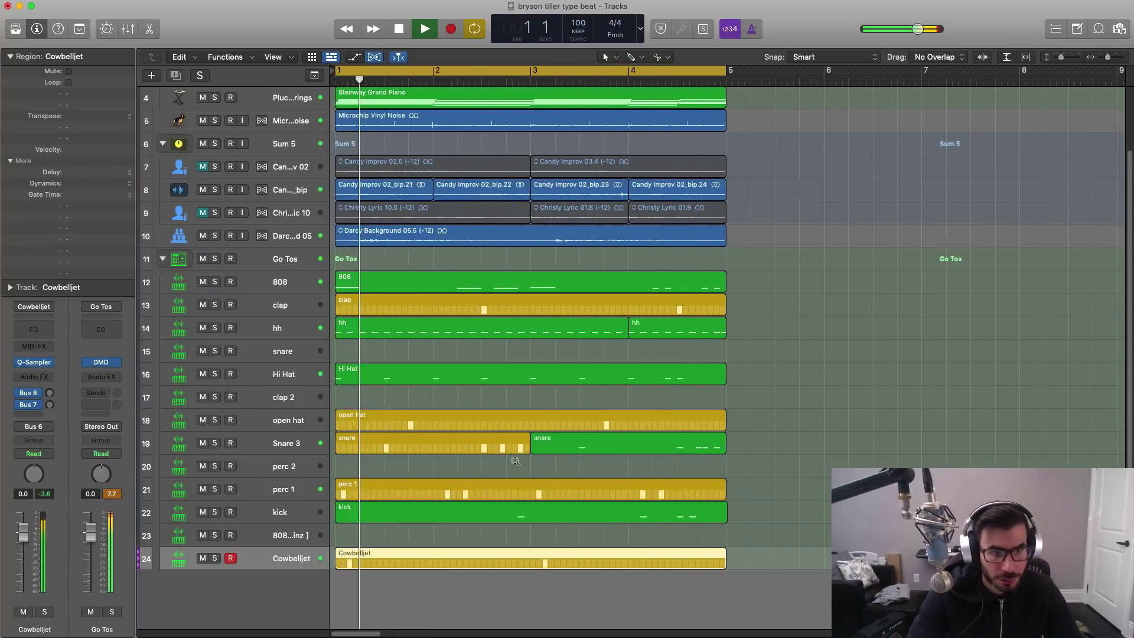
pyautogui.keyDown('ctrl'); pyautogui.keyDown('alt'); pyautogui.click(516, 461); pyautogui.keyUp('alt'); pyautogui.keyUp('ctrl')
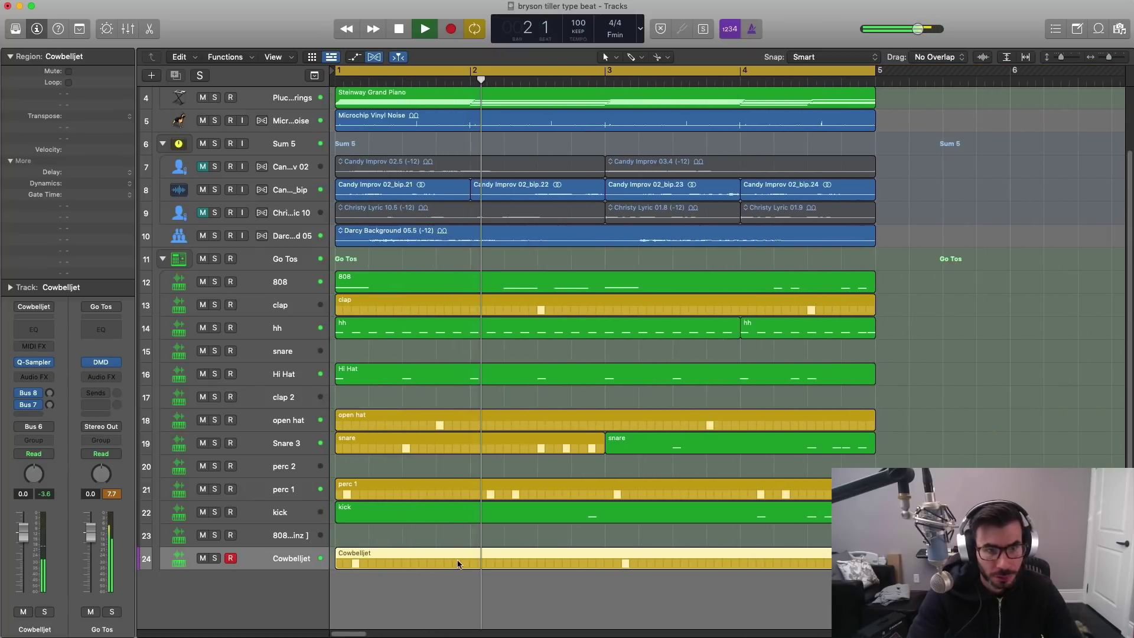
# Step: Try alternative positions for the cowbell hits in the Cowbelljet pattern, including steps 11 and 18, against the playing loop
pyautogui.doubleClick(459, 564)
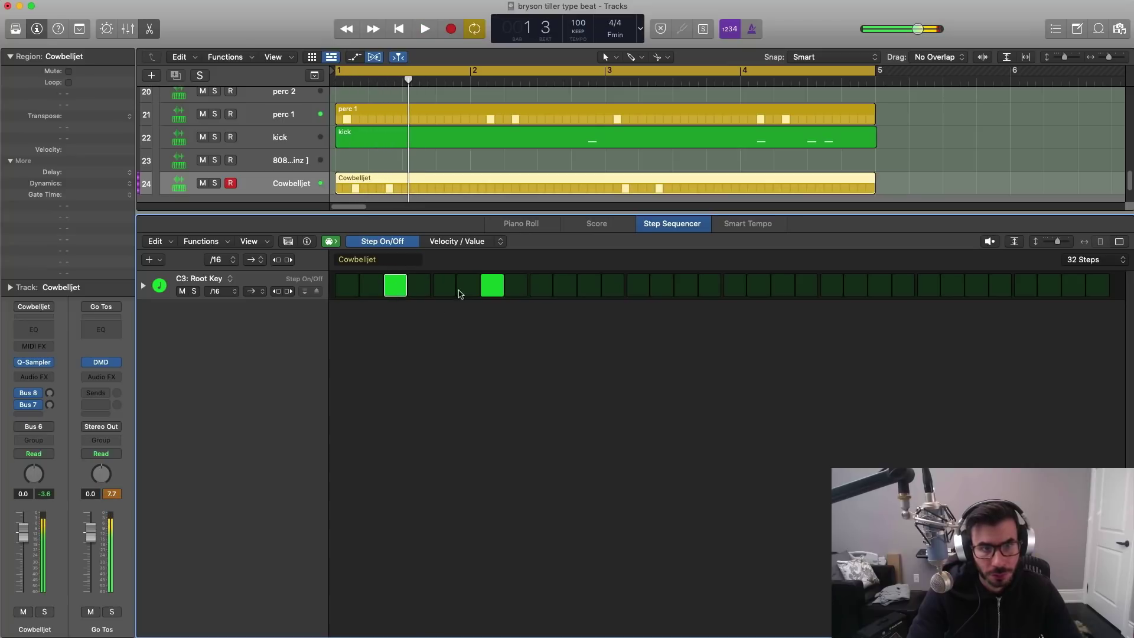
pyautogui.click(482, 289)
pyautogui.press('space')
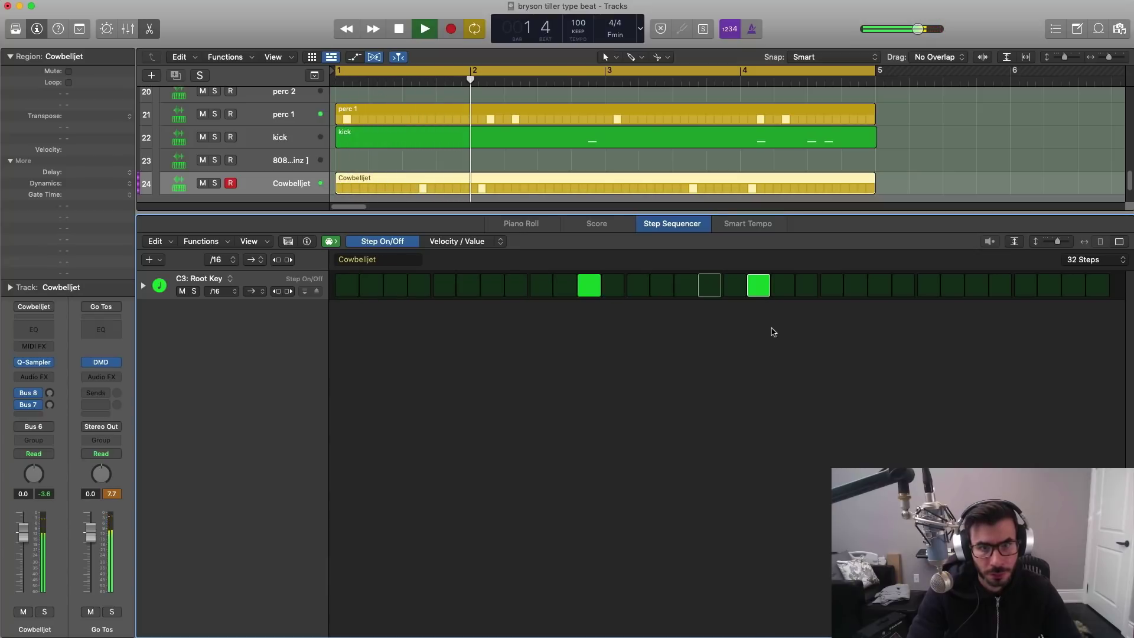
pyautogui.click(748, 286)
pyautogui.press('space')
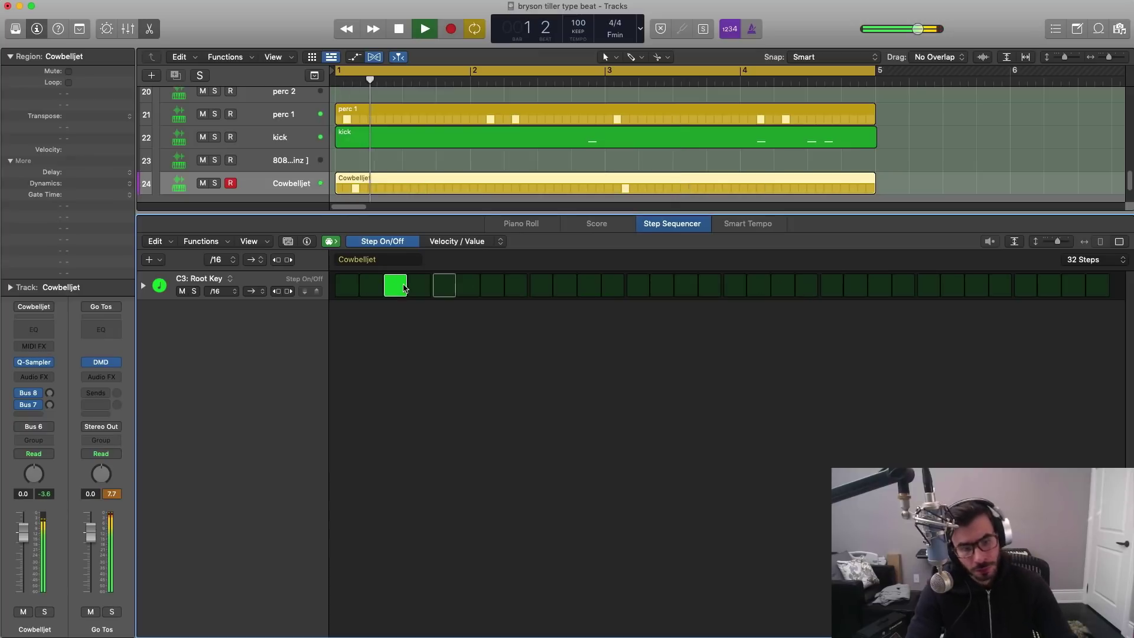
# Step: Lower the Cowbelljet channel volume to -11.8 dB and leave only step 11 active in its pattern
pyautogui.press('x')
pyautogui.press('x')
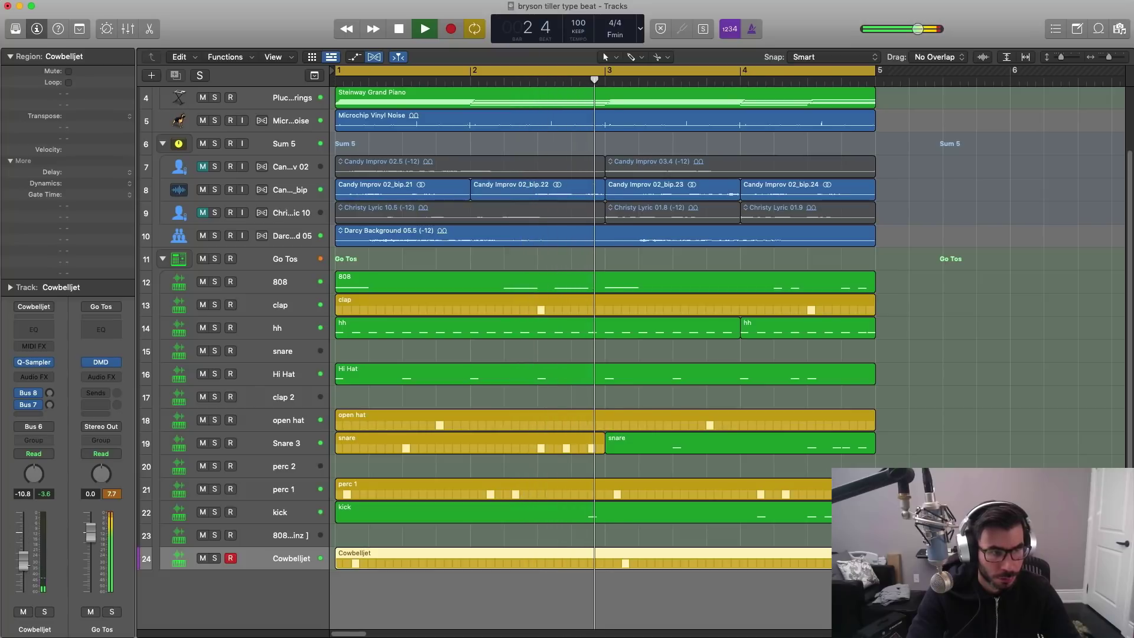
pyautogui.press('e')
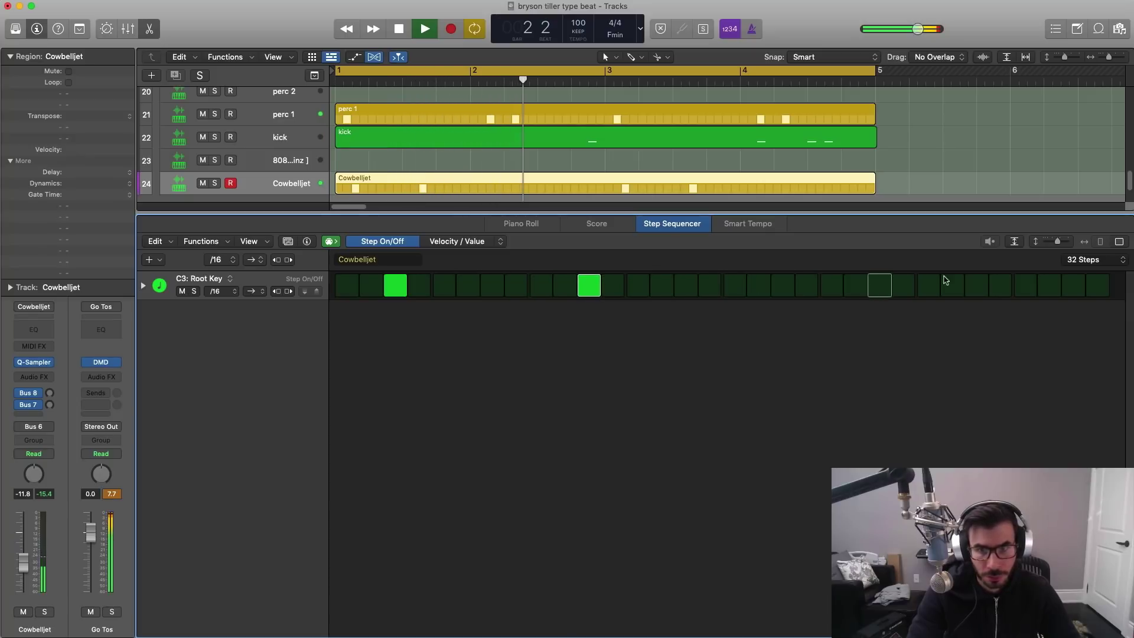
pyautogui.click(417, 286)
pyautogui.click(396, 289)
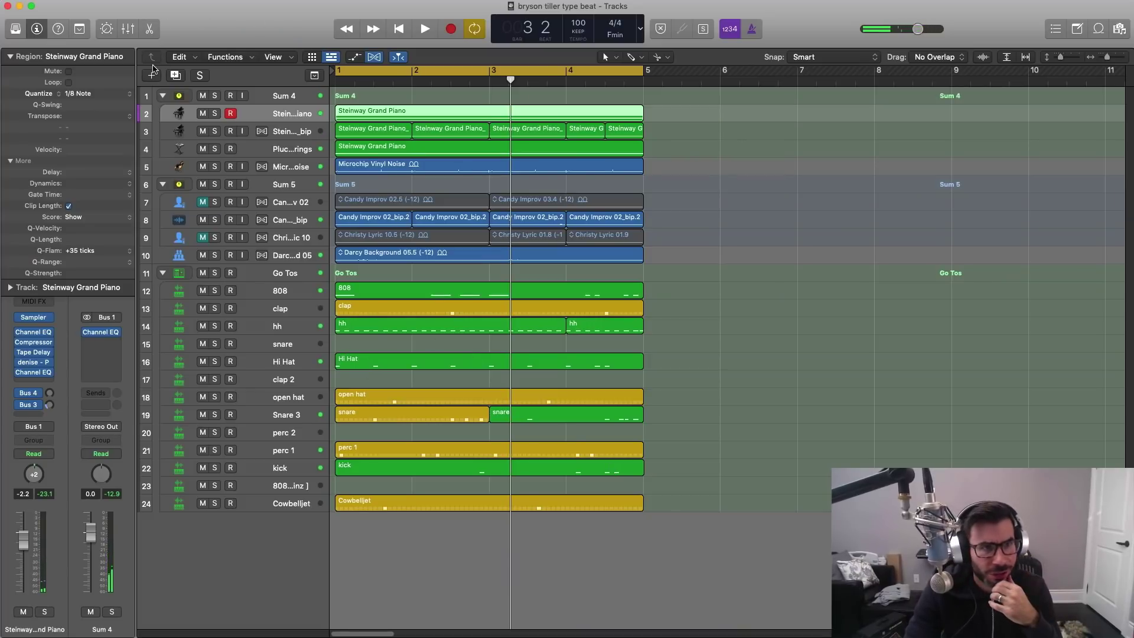
# Step: Create a new software instrument track and place it below the Cowbelljet track, outside the drum kit stack
pyautogui.click(153, 75)
pyautogui.click(734, 195)
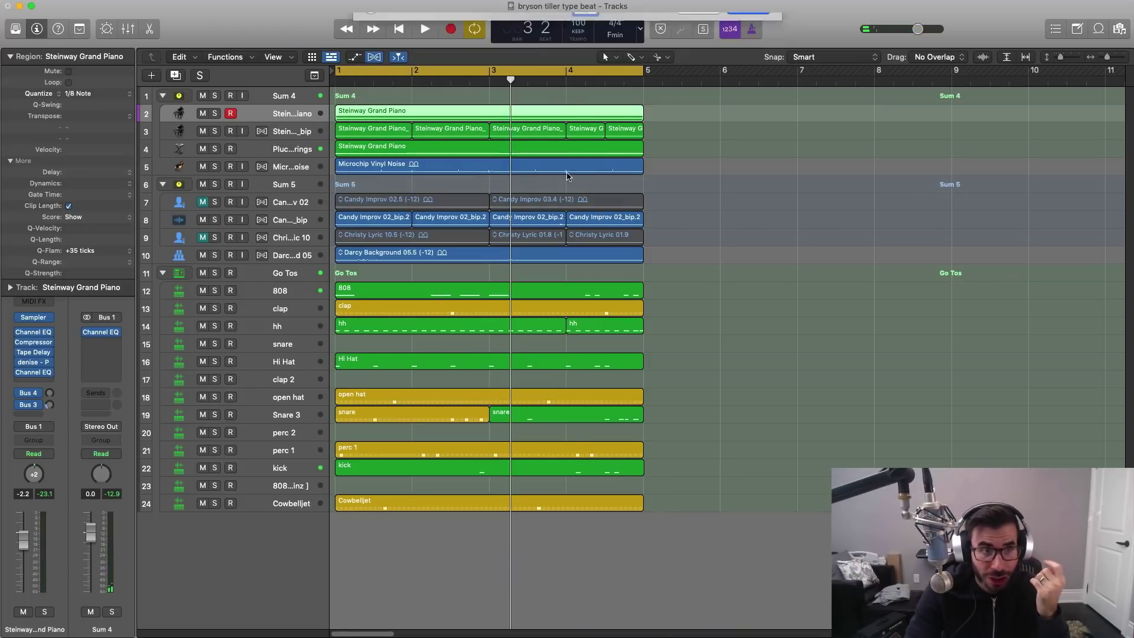
pyautogui.moveTo(282, 167); pyautogui.dragTo(281, 273)
pyautogui.moveTo(271, 603); pyautogui.dragTo(285, 566)
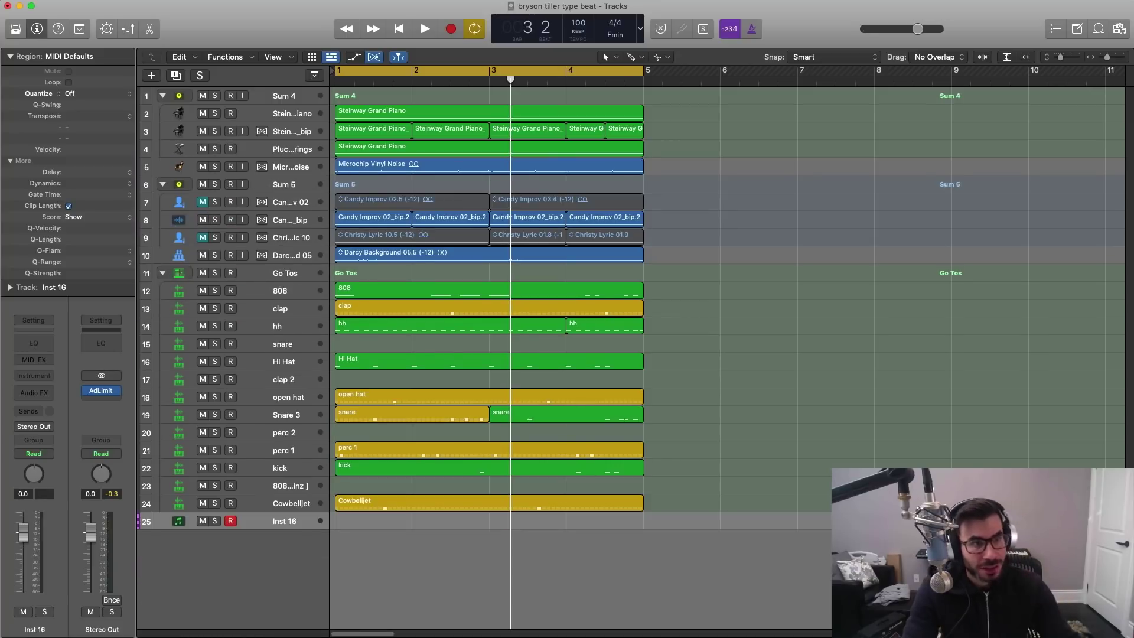
# Step: Audition the Liverpool Bass patch over the loop and load the Muted Bass patch on the new instrument track
pyautogui.click(15, 29)
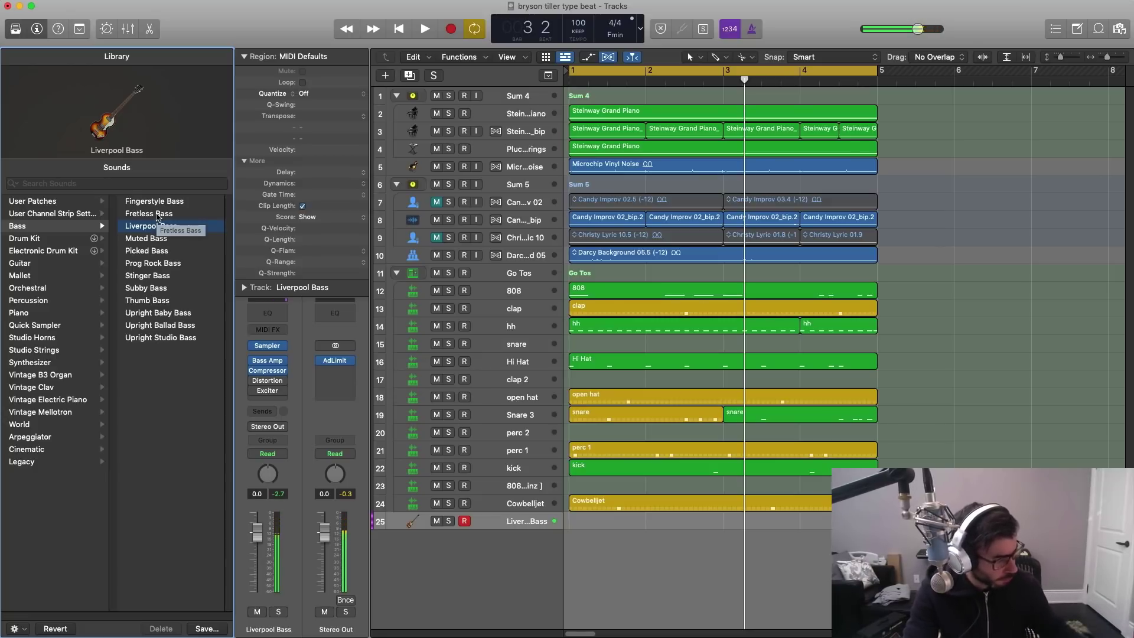
pyautogui.press('space')
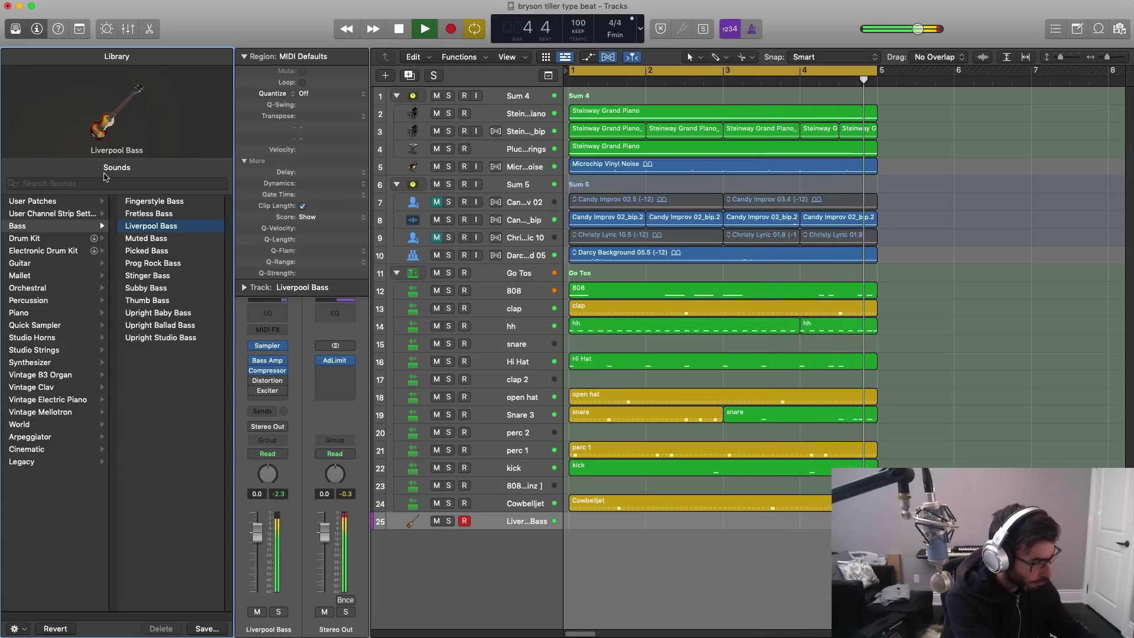
pyautogui.click(130, 238)
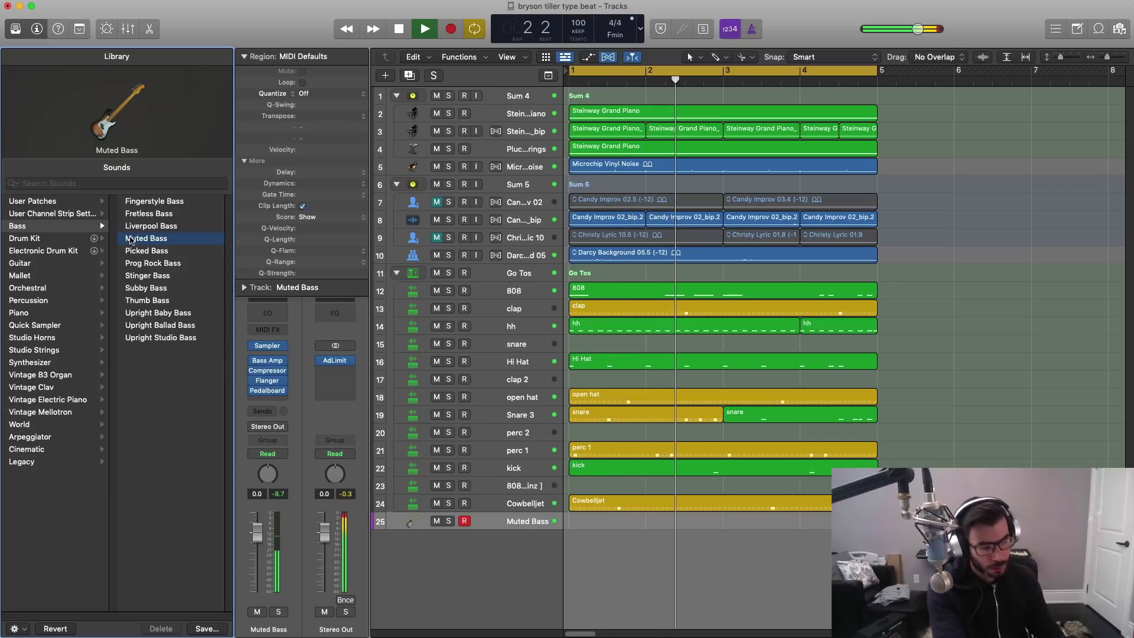
# Step: Record a four-bar bass line of repeated eighth notes on the Muted Bass track
pyautogui.press('space')
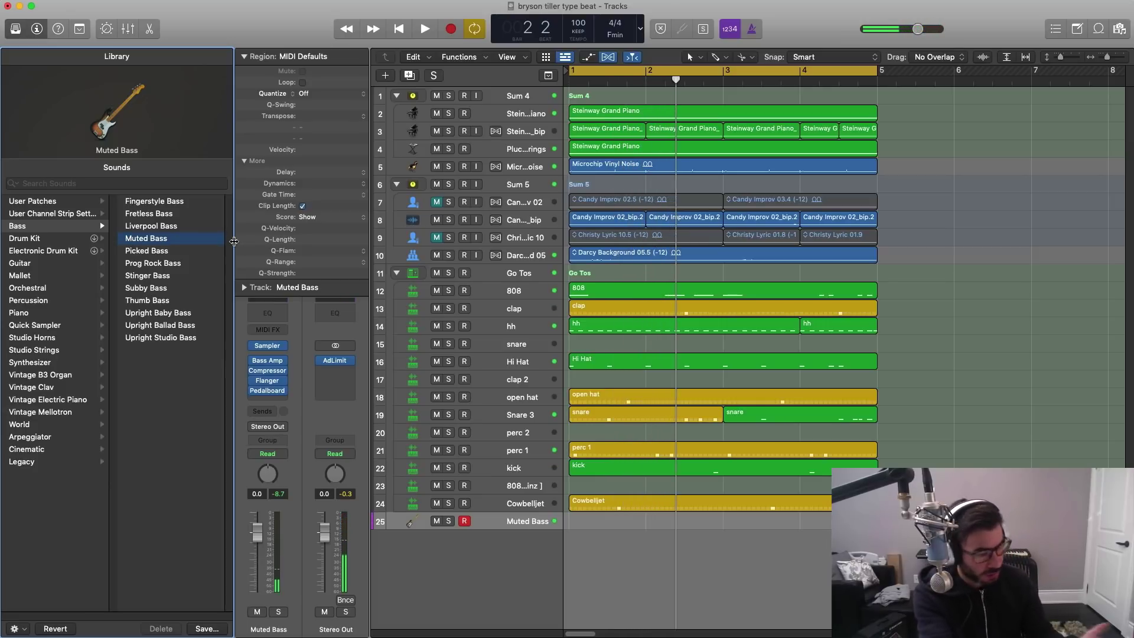
pyautogui.press('r')
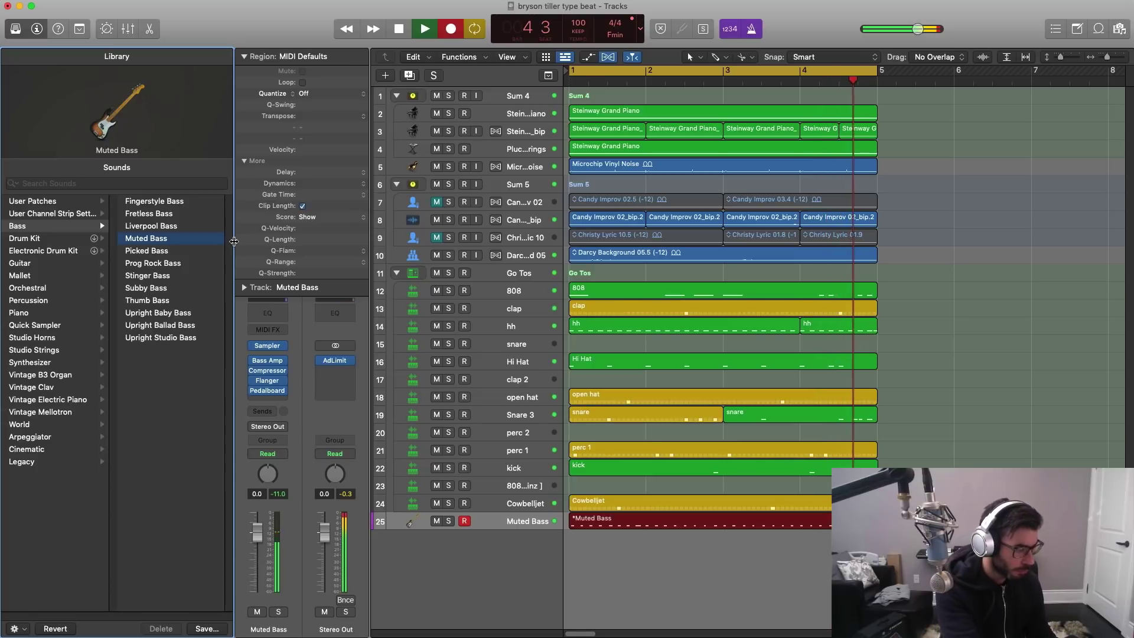
pyautogui.press('space')
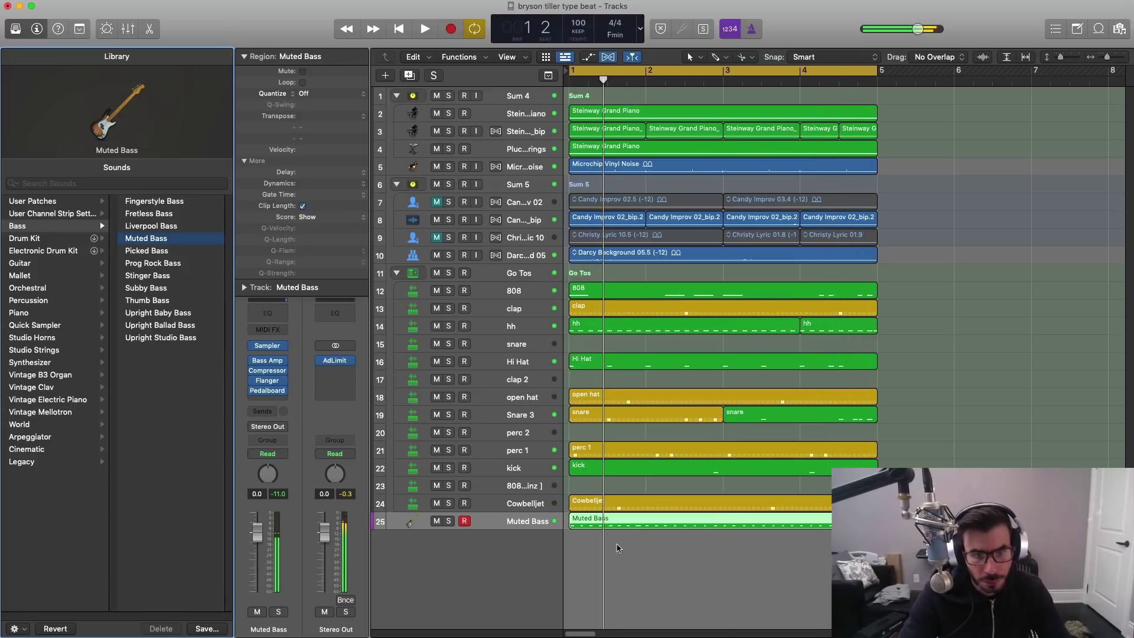
# Step: Quantize the recorded Muted Bass notes to 1/16 and set the track volume to -3.3 dB
pyautogui.click(635, 524)
pyautogui.doubleClick(635, 524)
pyautogui.press('space')
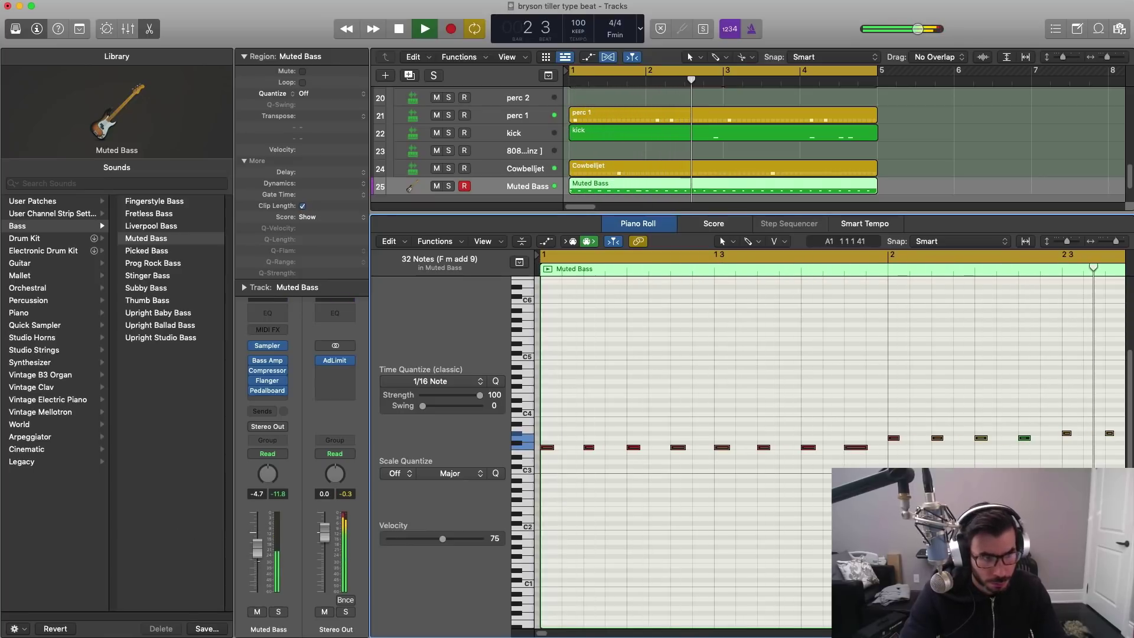
pyautogui.press('e')
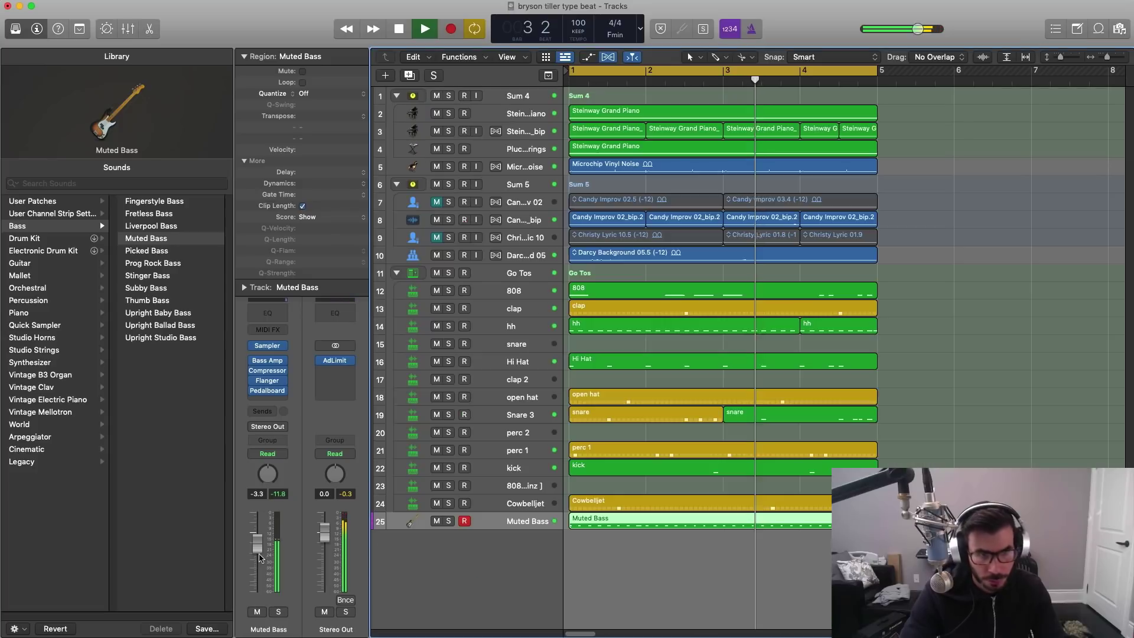
# Step: Duplicate the Muted Bass track without its region and load the Classical Acoustic Guitar patch on the copy
pyautogui.click(407, 76)
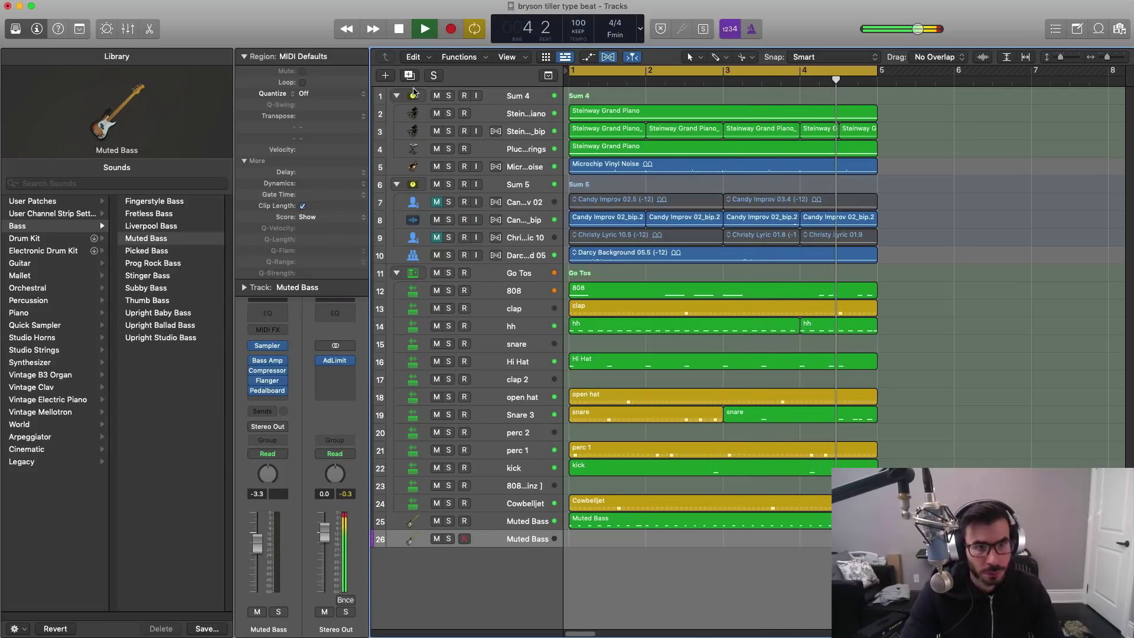
pyautogui.click(36, 263)
pyautogui.click(169, 251)
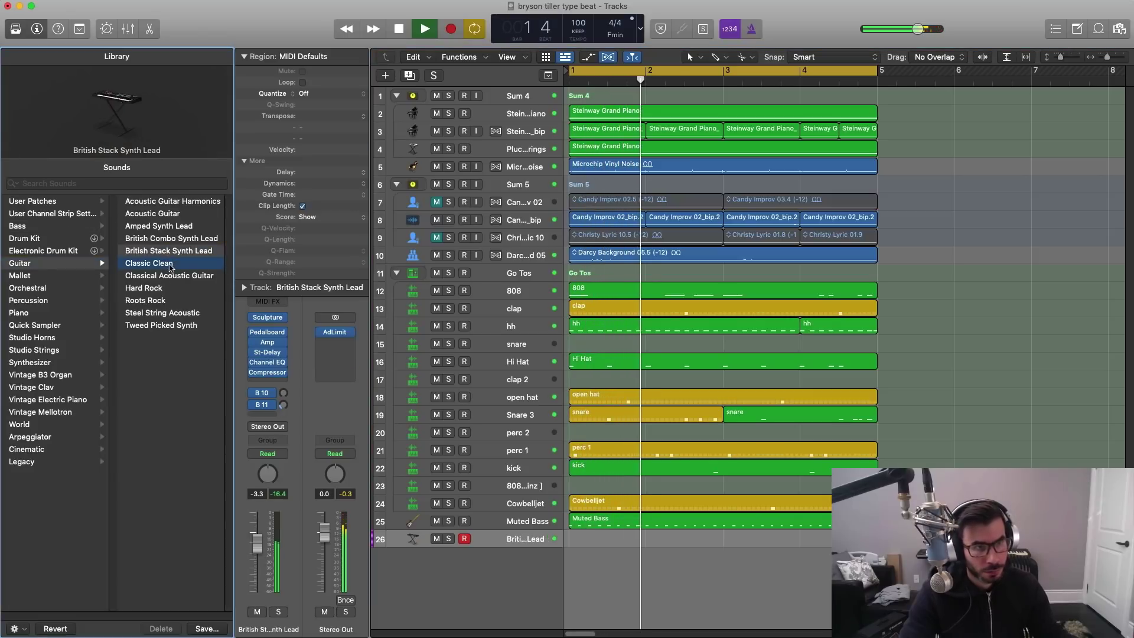
pyautogui.click(175, 276)
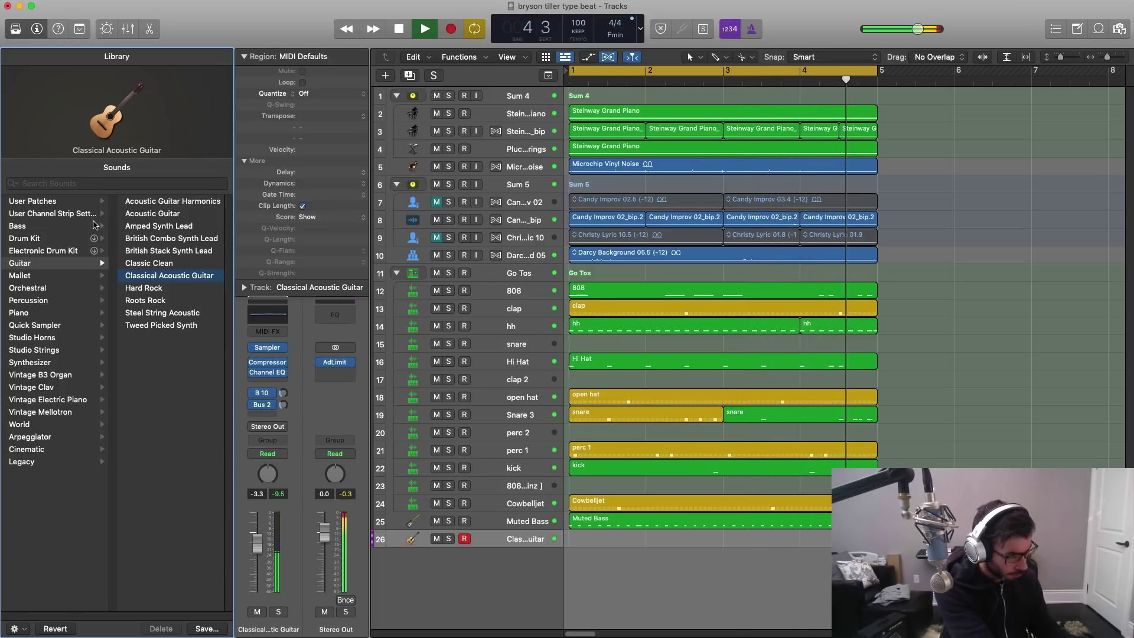
# Step: Record a four-bar Classical Acoustic Guitar part over the loop and quantize its notes to 1/16
pyautogui.press('r')
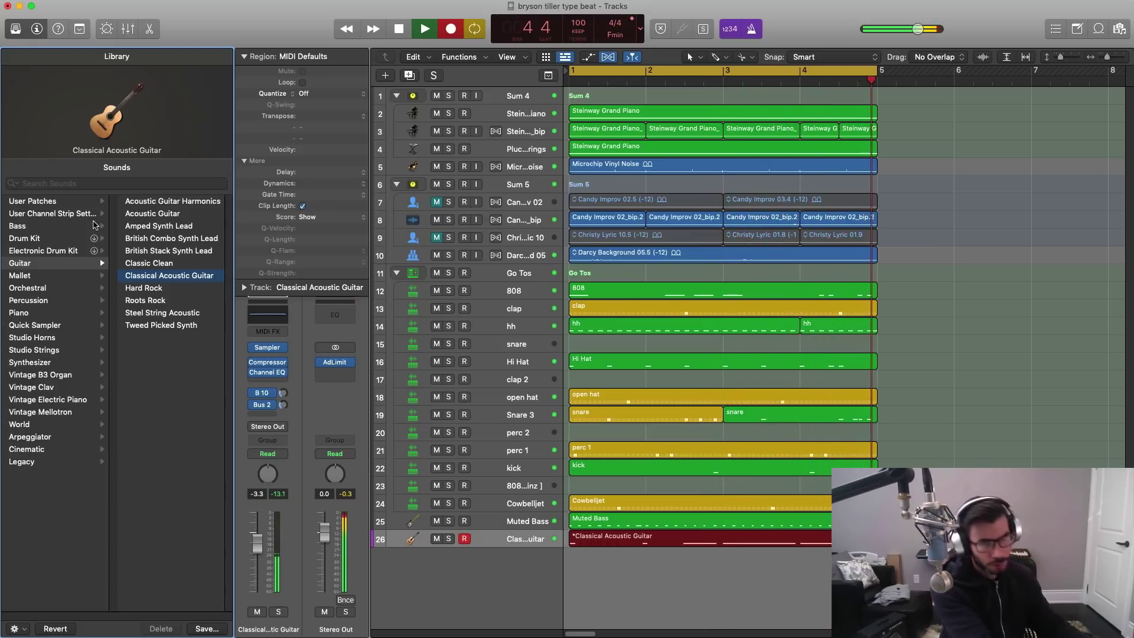
pyautogui.press('space')
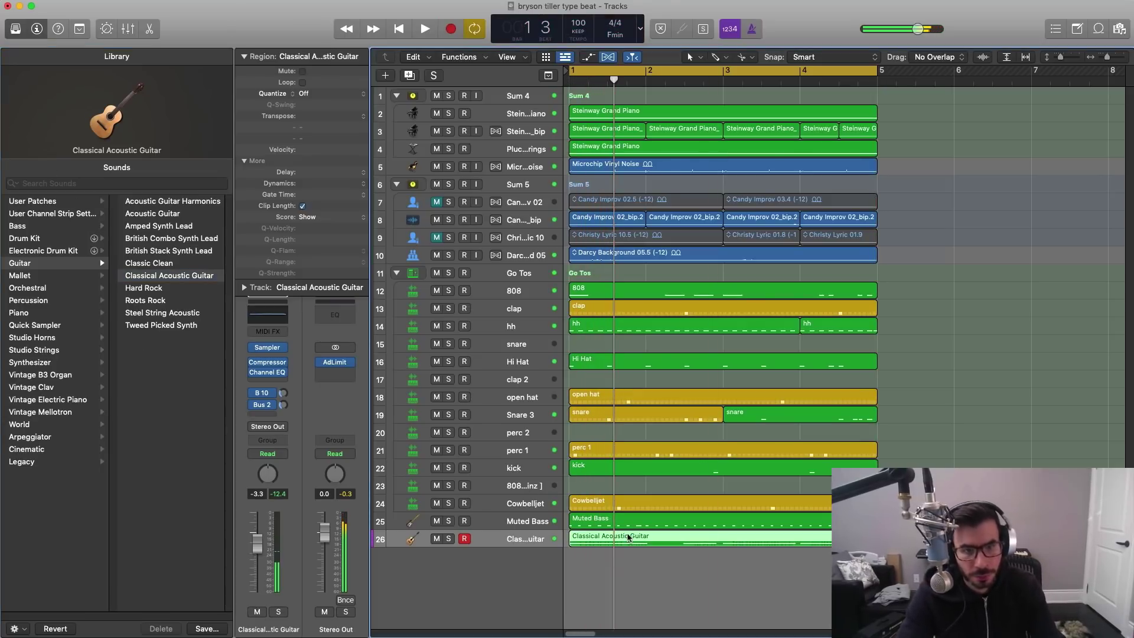
pyautogui.press('e')
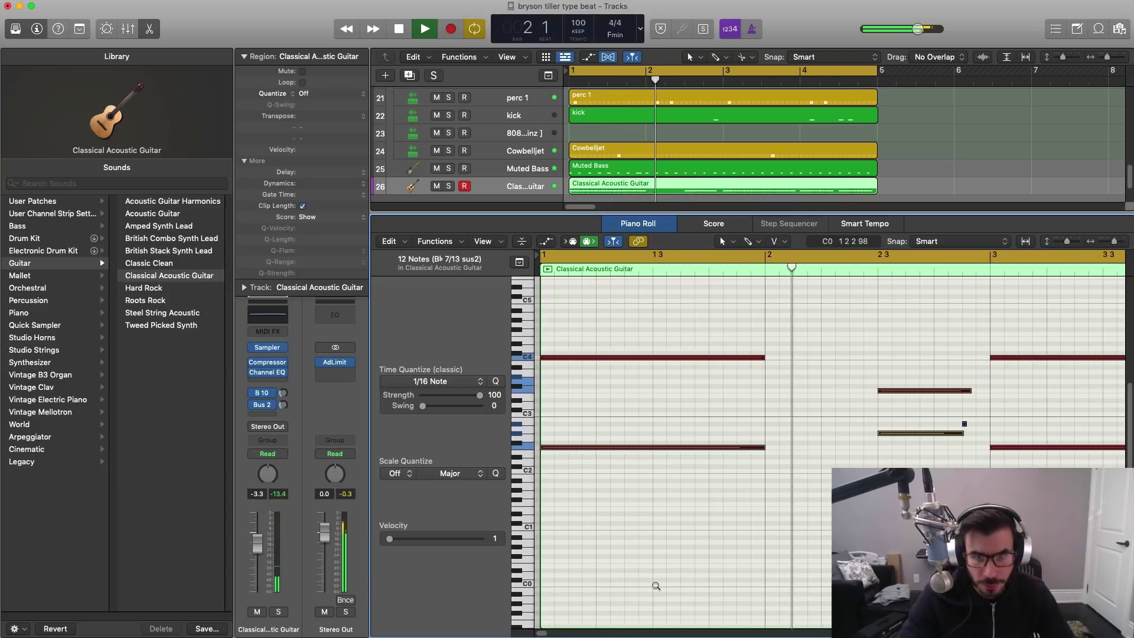
pyautogui.press('z')
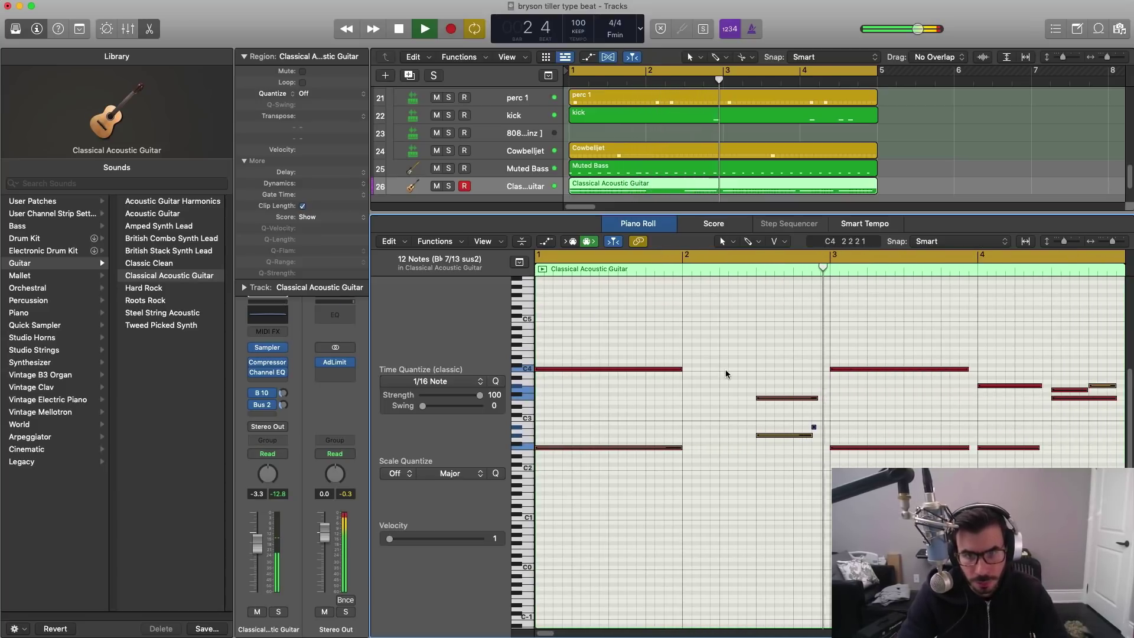
# Step: Delete the two long guitar notes in bar 2 and lengthen the remaining short A#2 note, giving it a velocity of 47
pyautogui.moveTo(728, 371); pyautogui.dragTo(821, 487)
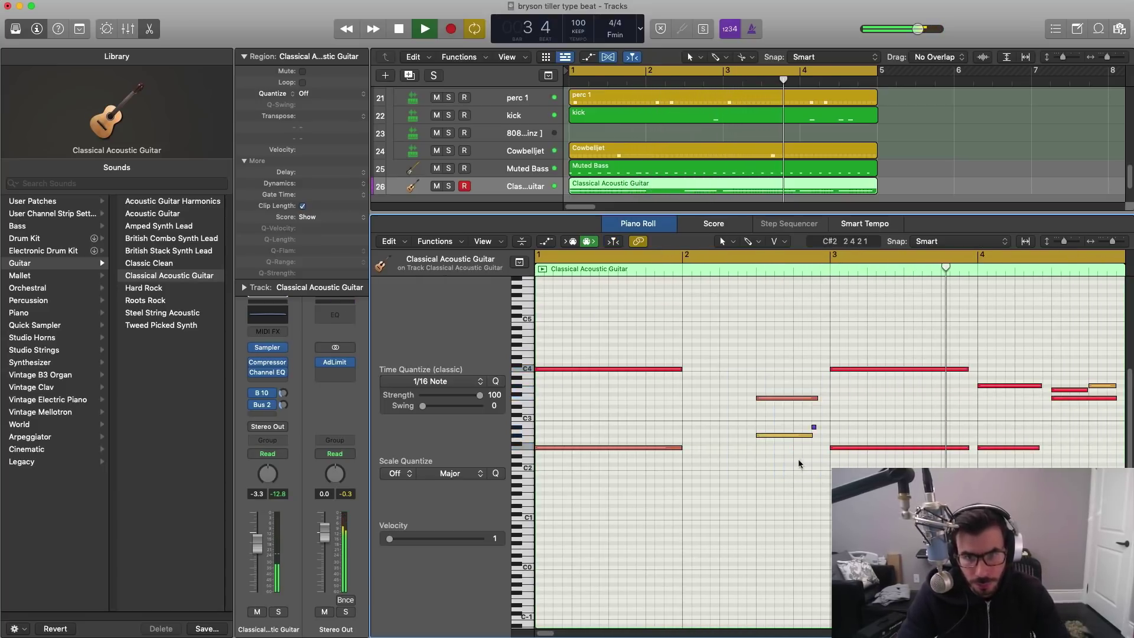
pyautogui.press('Delete')
pyautogui.click(812, 429)
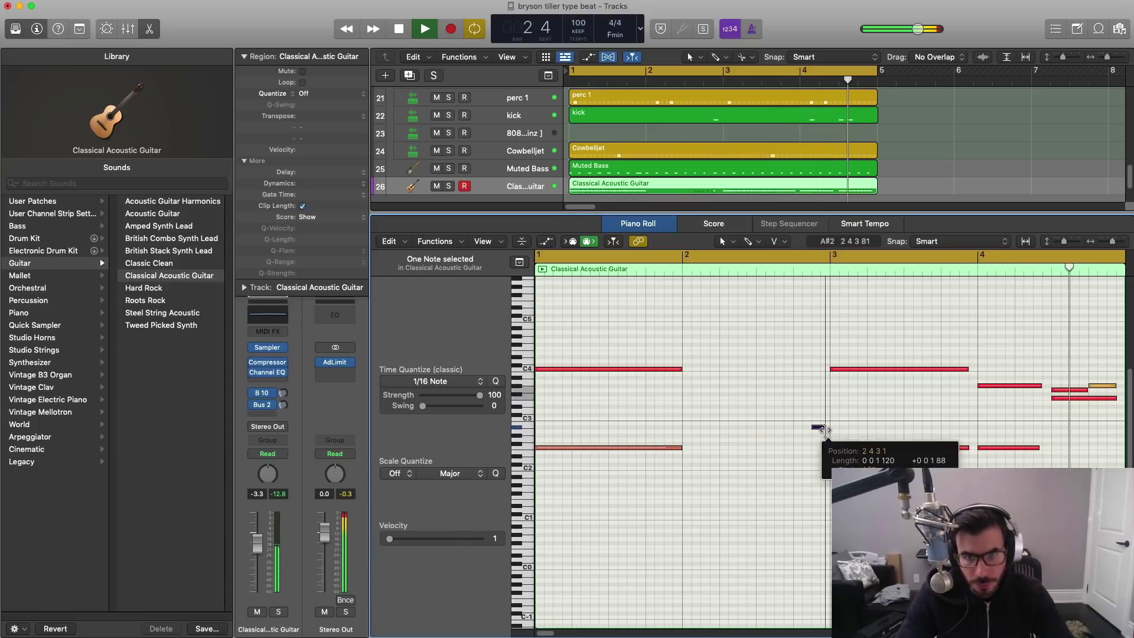
pyautogui.moveTo(459, 539); pyautogui.dragTo(514, 537)
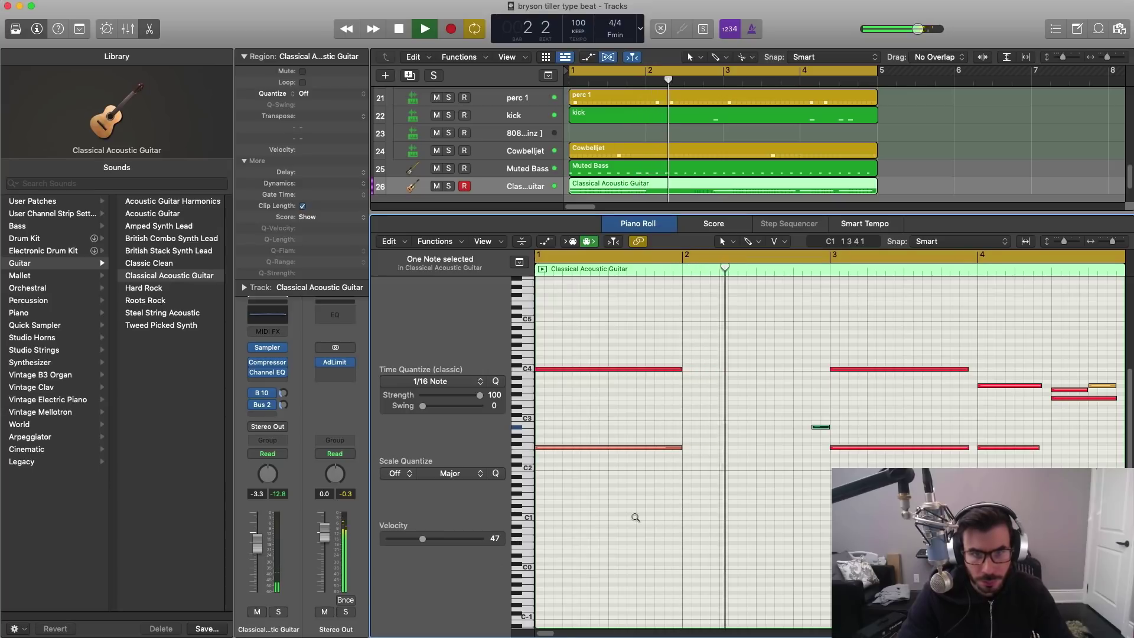
pyautogui.press('super+Left')
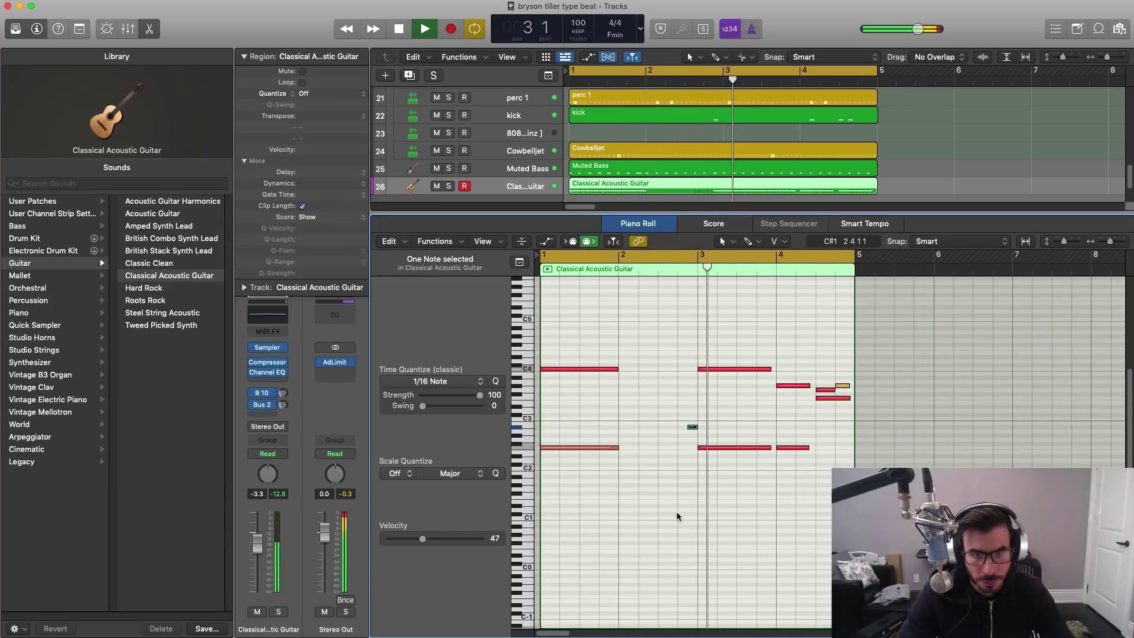
pyautogui.keyDown('ctrl'); pyautogui.keyDown('alt'); pyautogui.click(729, 496); pyautogui.keyUp('alt'); pyautogui.keyUp('ctrl')
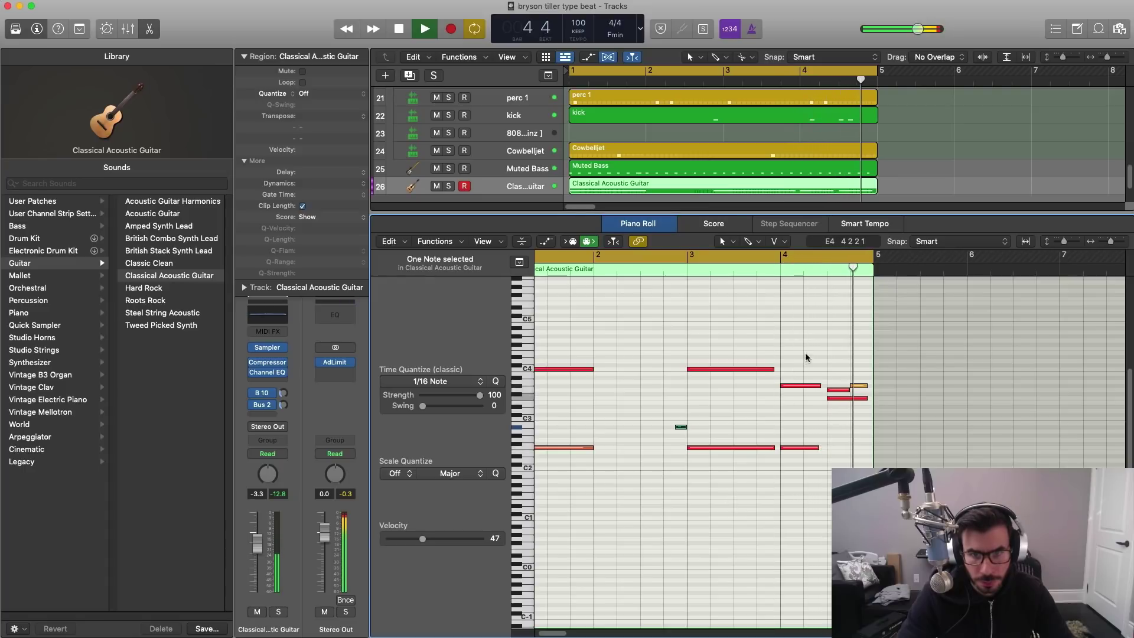
pyautogui.press('space')
pyautogui.press('p')
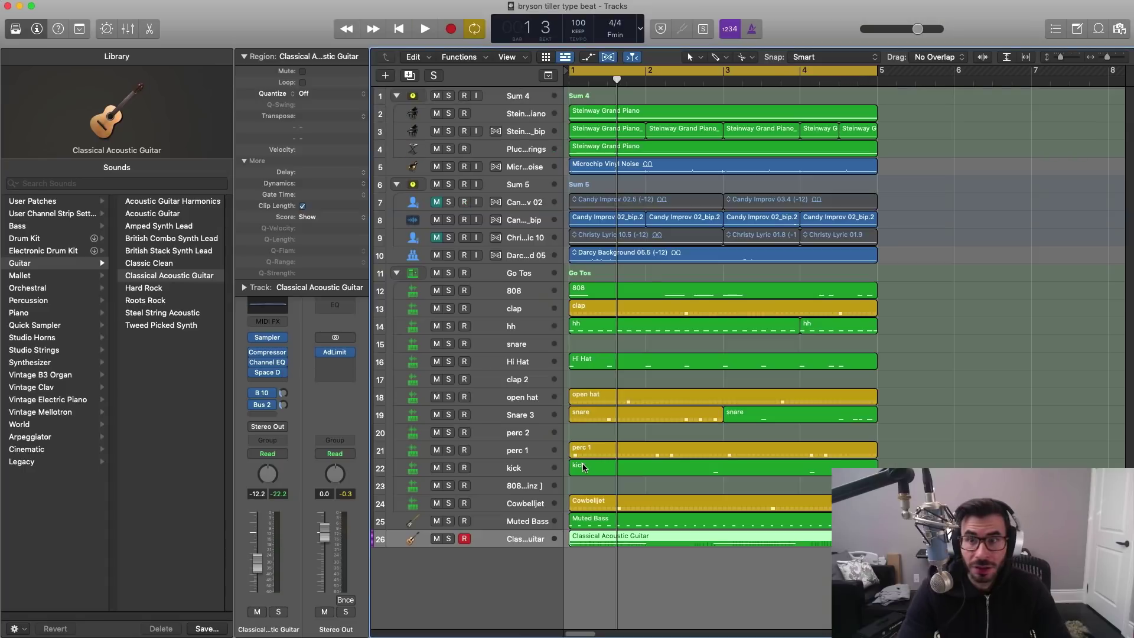
# Step: Insert the stereo Denise Bad Tape plug-in before the limiter on Stereo Out and set its mix to 20%
pyautogui.click(335, 361)
pyautogui.moveTo(443, 585)
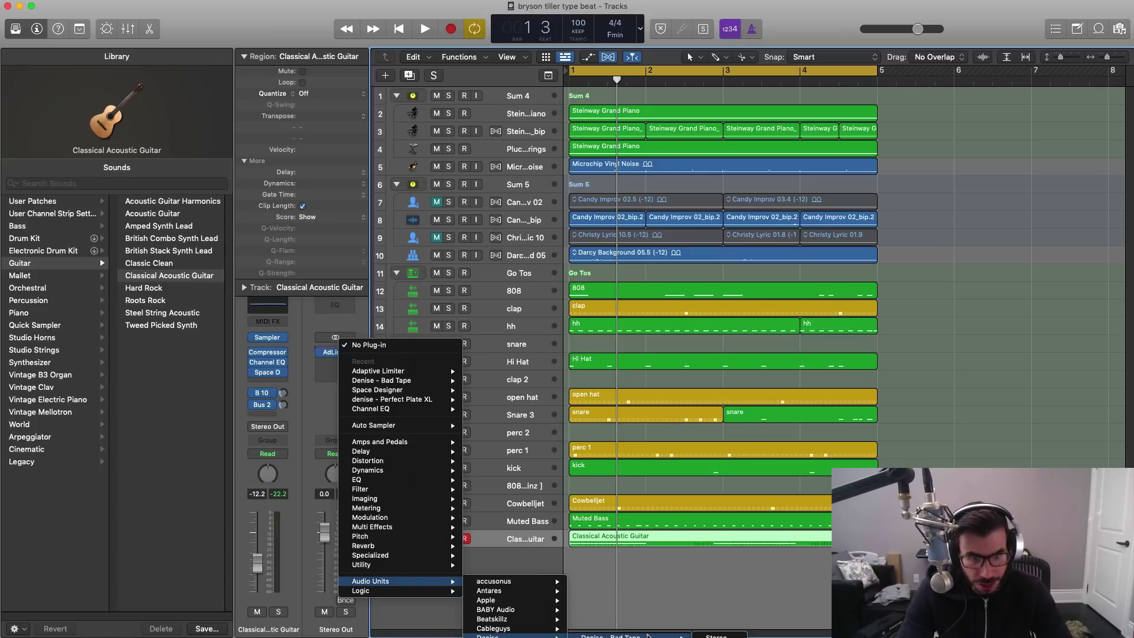
pyautogui.click(703, 635)
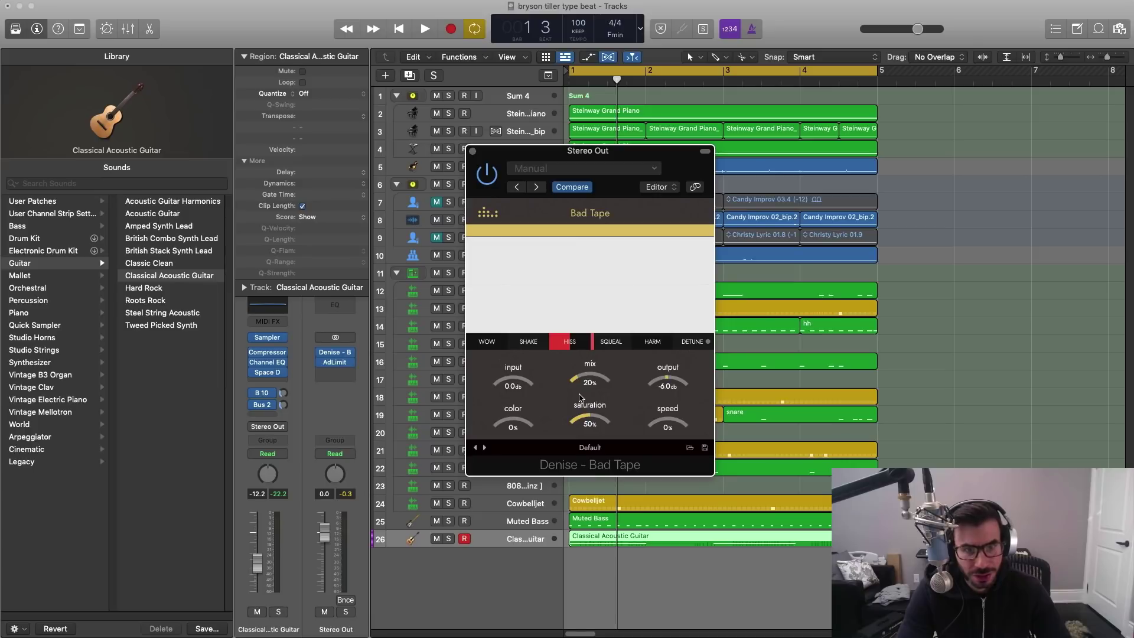
pyautogui.click(472, 152)
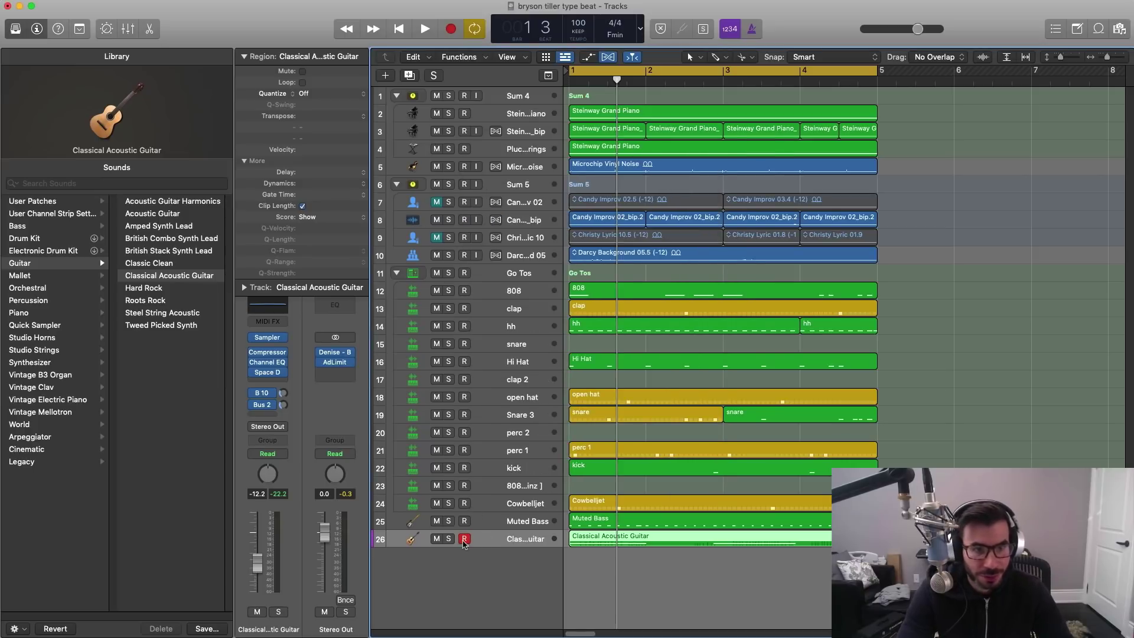
# Step: Play the loop and raise the Bad Tape mix on Stereo Out to 30%
pyautogui.press('space')
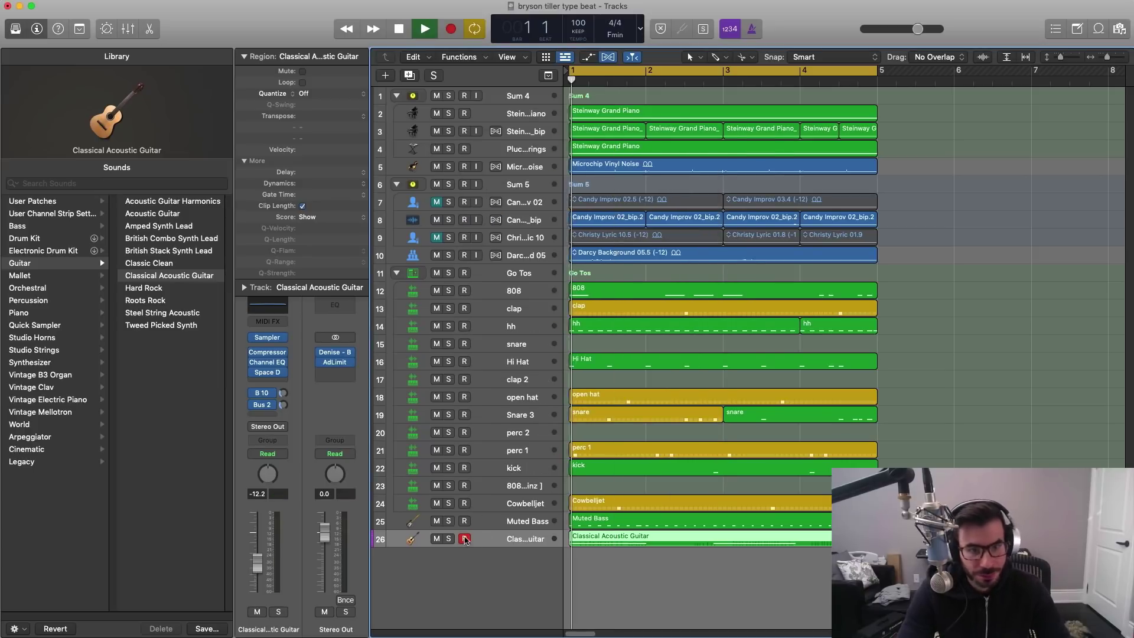
pyautogui.click(329, 352)
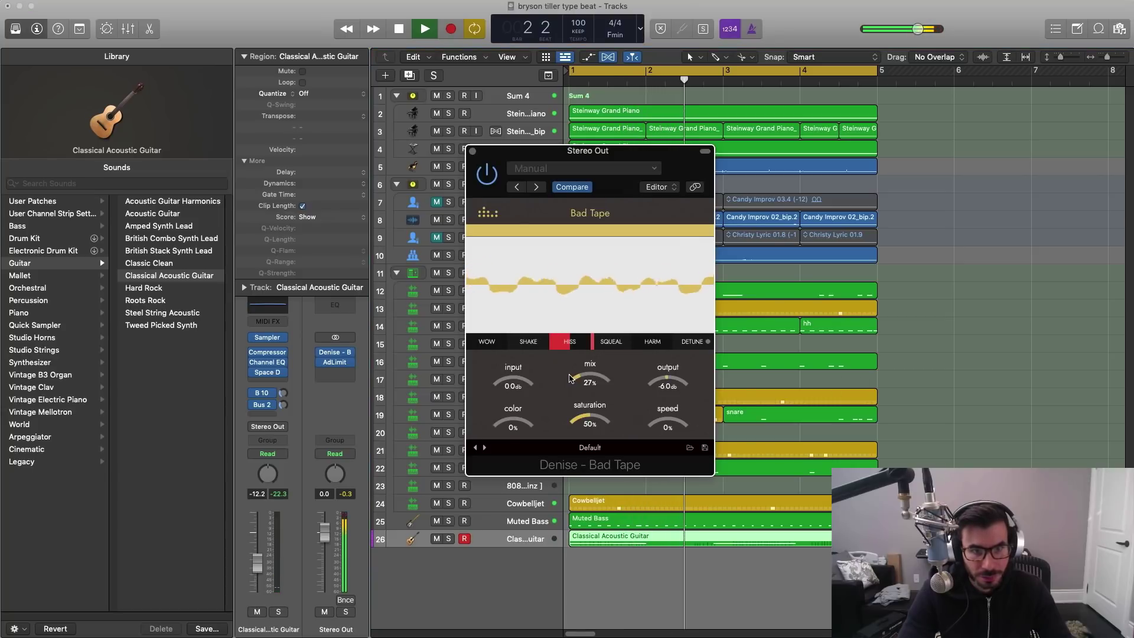
pyautogui.moveTo(570, 378); pyautogui.dragTo(570, 371)
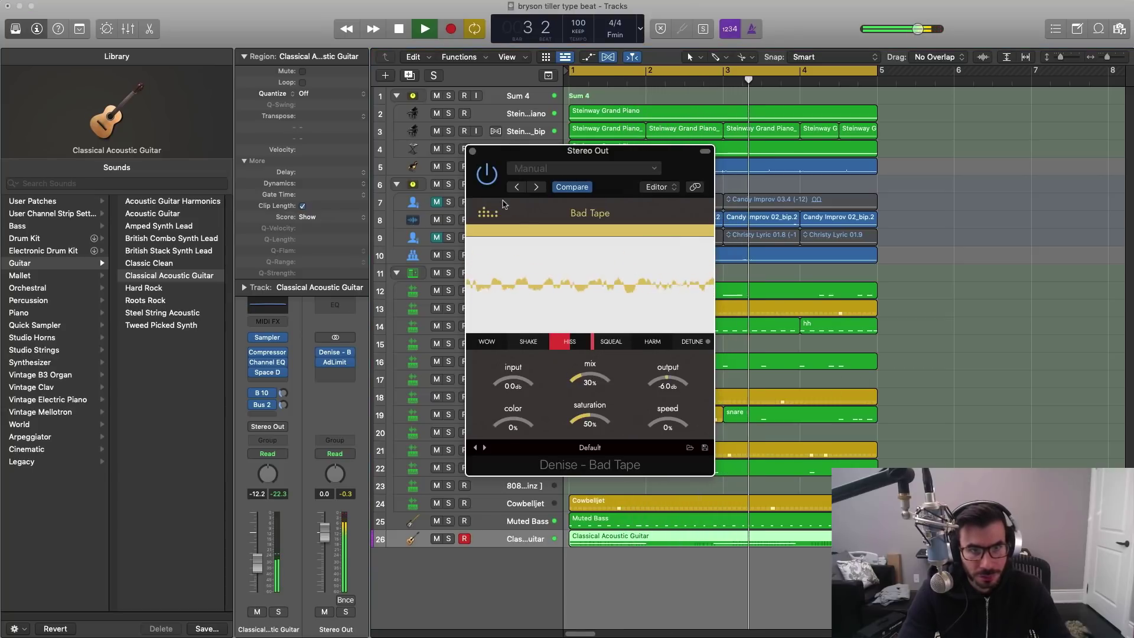
# Step: Compare the master with Bad Tape bypassed and active, and raise the plug-in's output to -2.2 dB
pyautogui.click(487, 172)
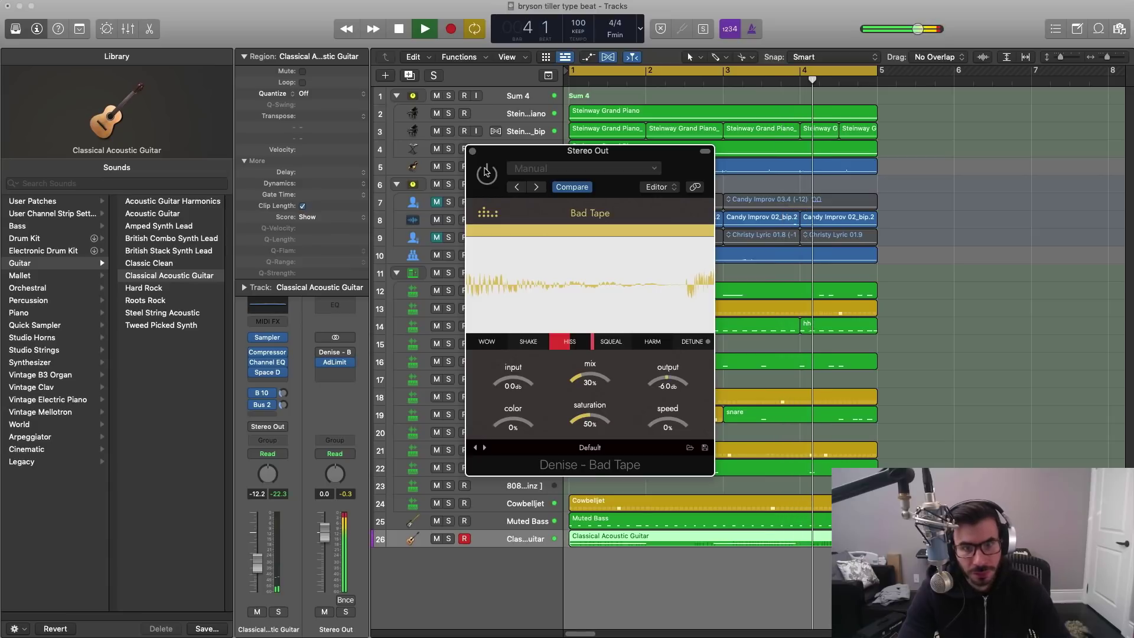
pyautogui.click(487, 172)
pyautogui.moveTo(672, 390); pyautogui.dragTo(671, 386)
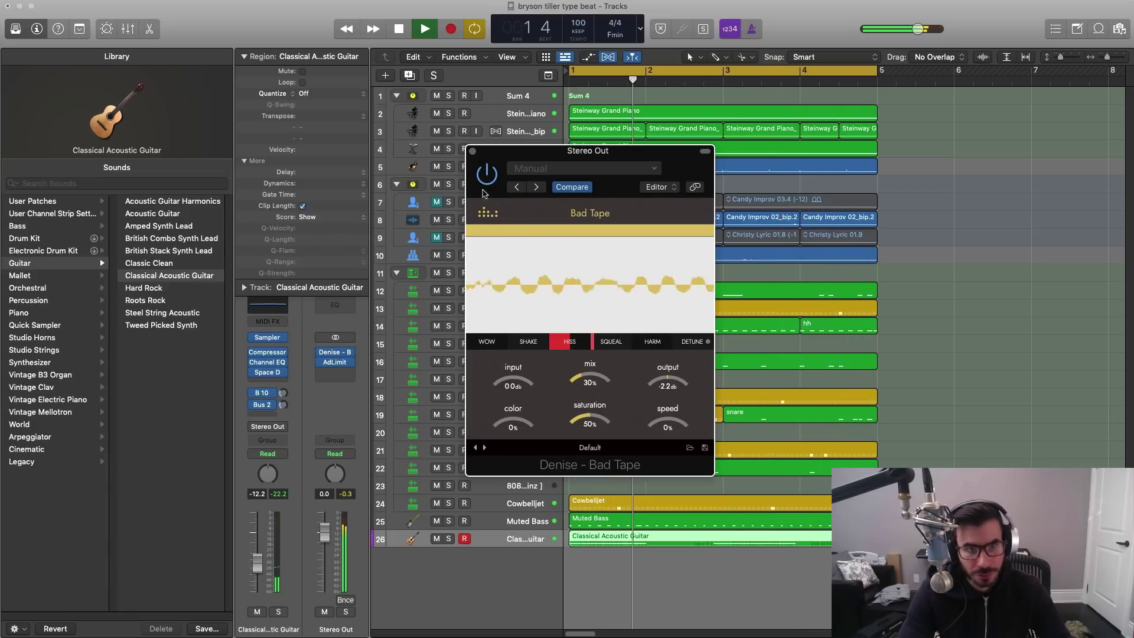
pyautogui.click(486, 181)
pyautogui.click(473, 151)
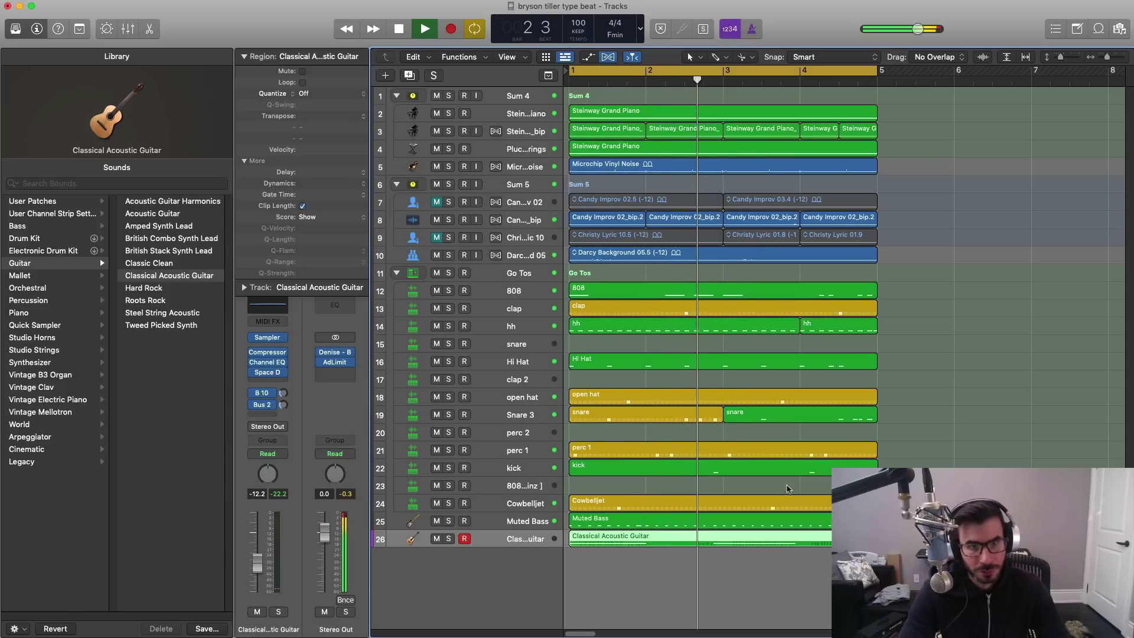
# Step: Select all regions of the four-bar loop and repeat them twice along the timeline
pyautogui.scroll(-3, 803, 508)
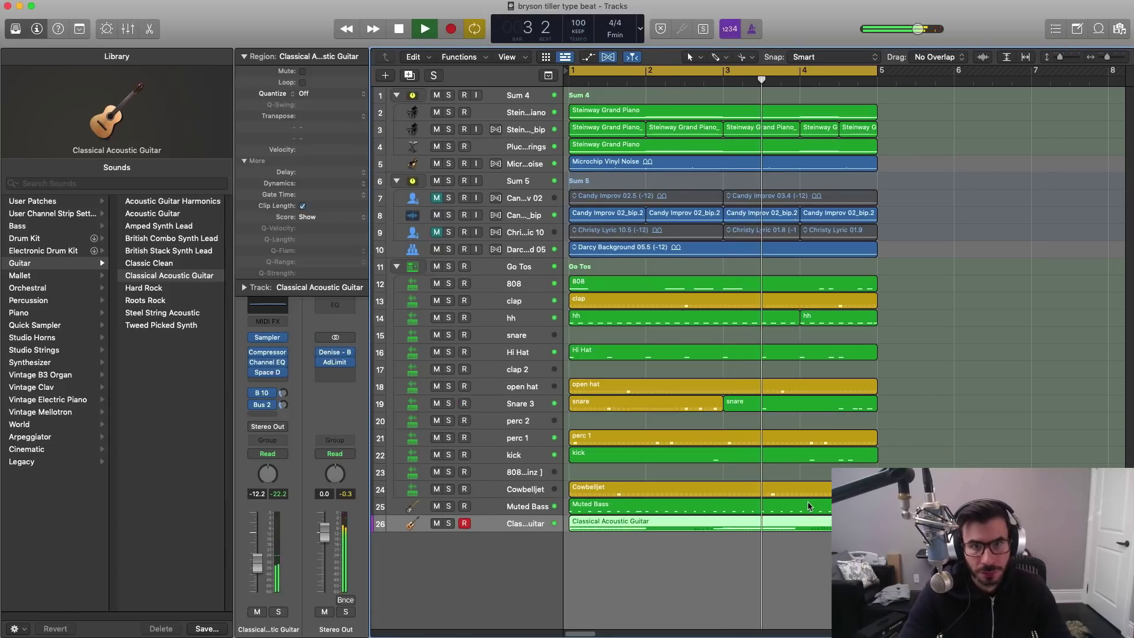
pyautogui.moveTo(856, 556); pyautogui.dragTo(566, 215)
pyautogui.press('super+a')
pyautogui.press('super+r')
pyautogui.press('super+r')
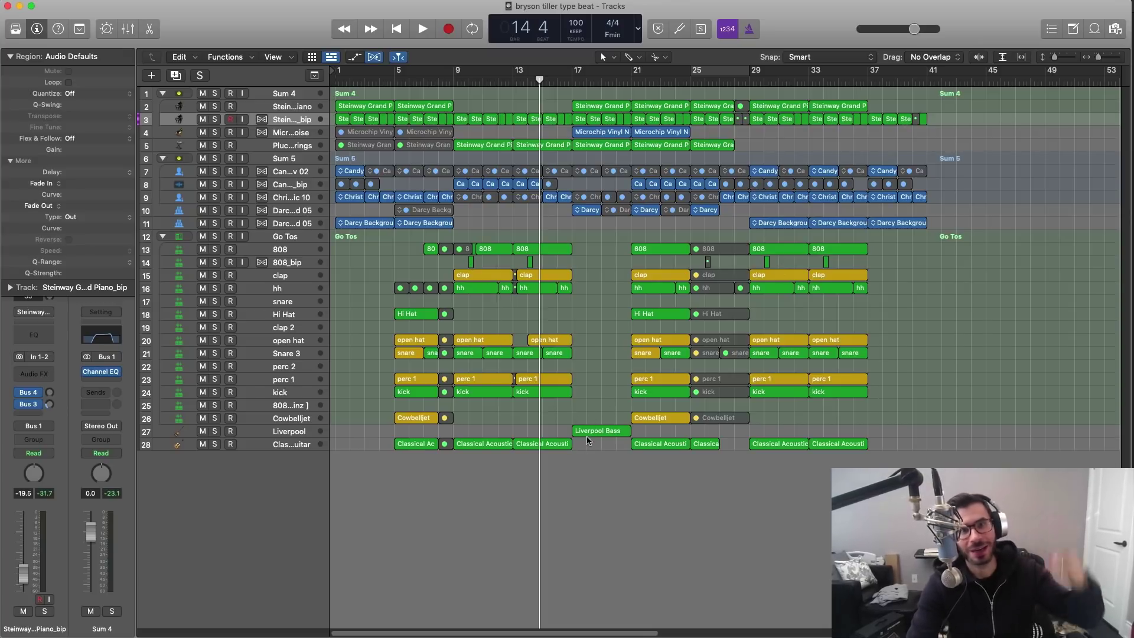
# Step: Play the full arrangement from bar 1 through to bar 42, stop, and return the playhead to the start
pyautogui.press('Return')
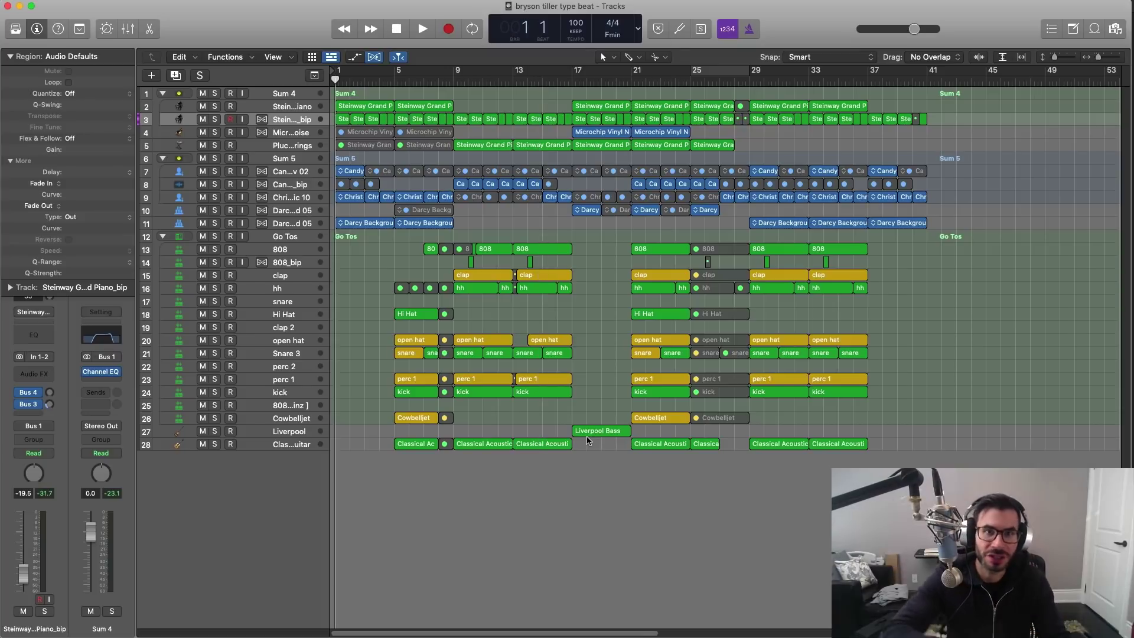
pyautogui.press('space')
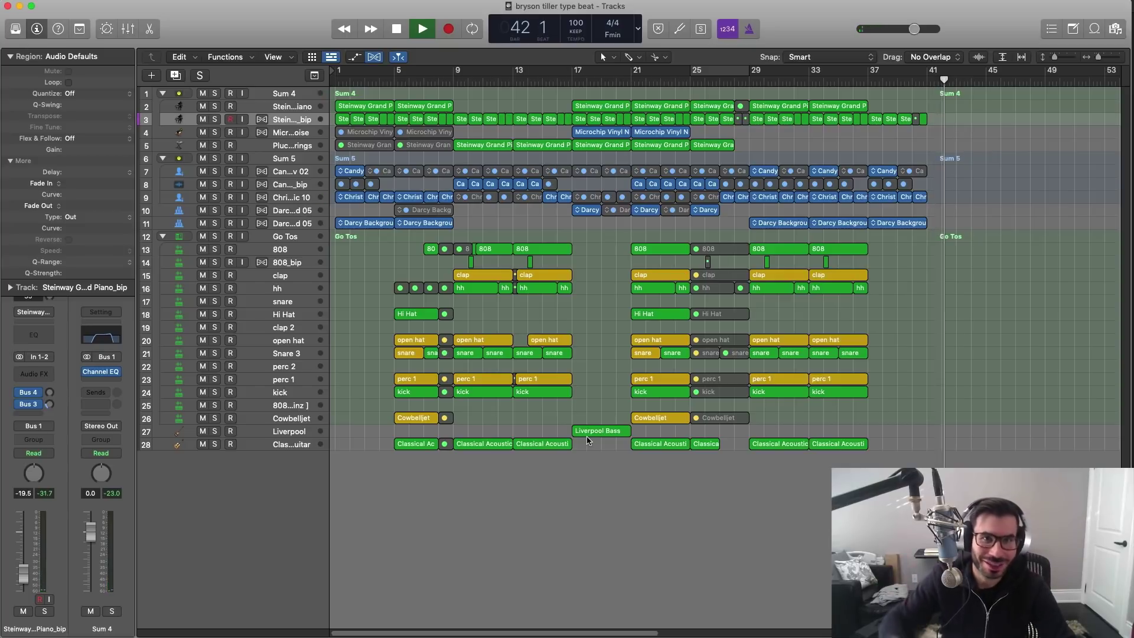
pyautogui.press('space')
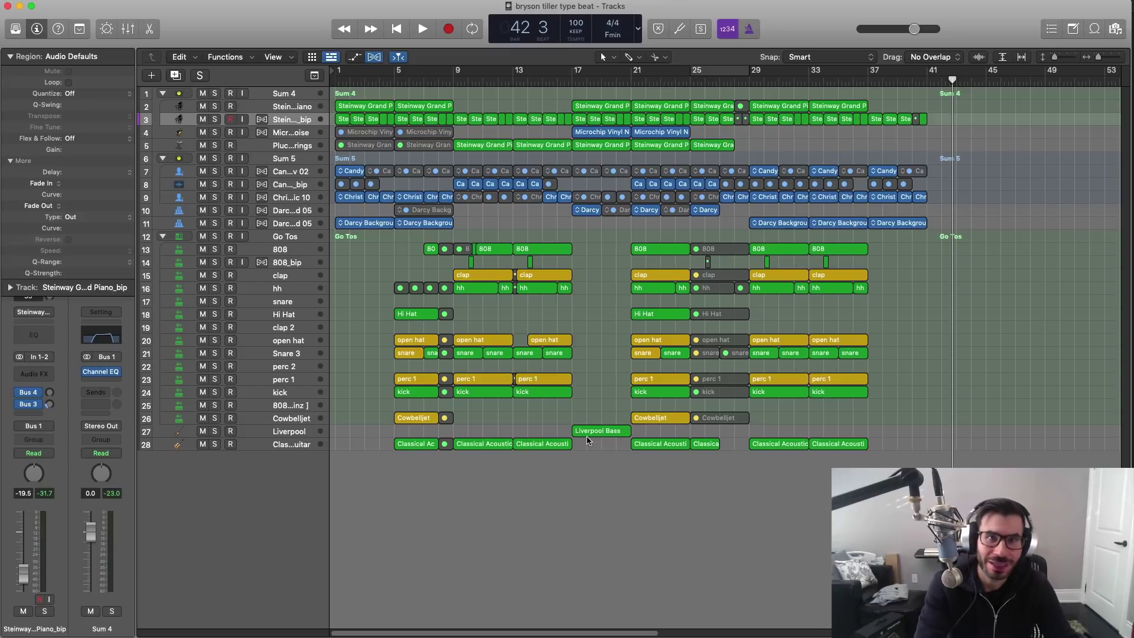
pyautogui.press('Return')
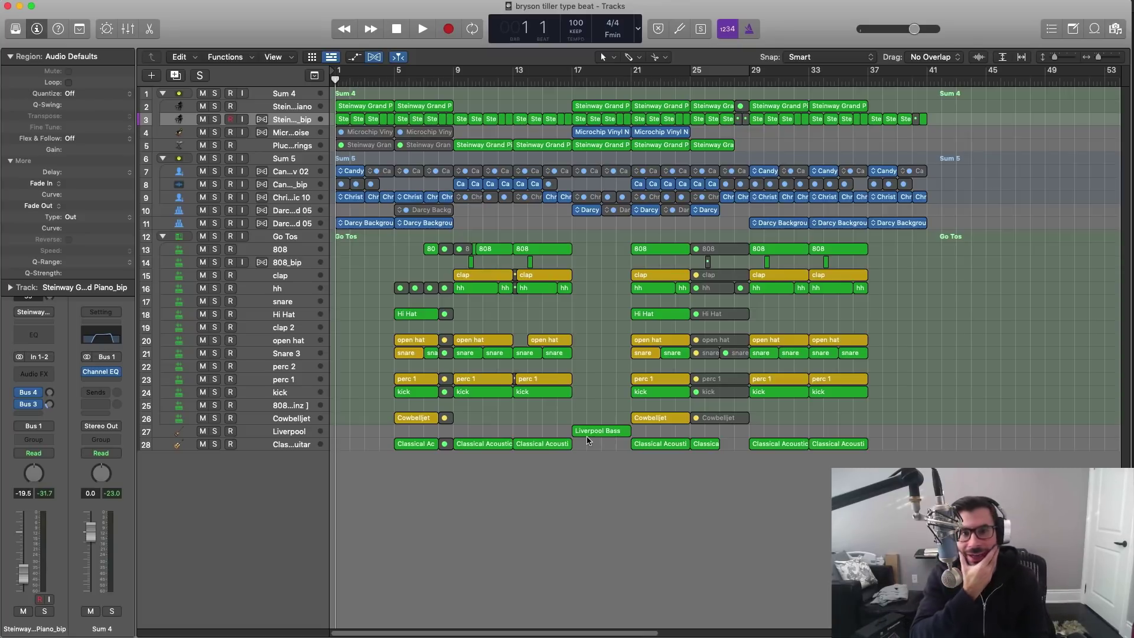
pyautogui.click(34, 374)
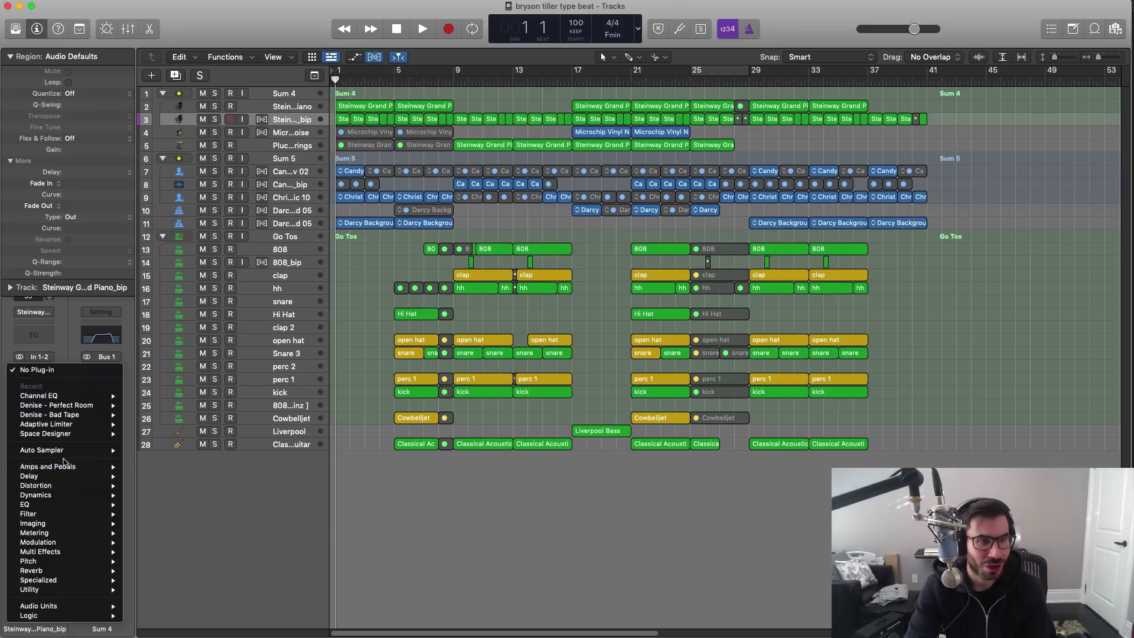
pyautogui.moveTo(80, 607)
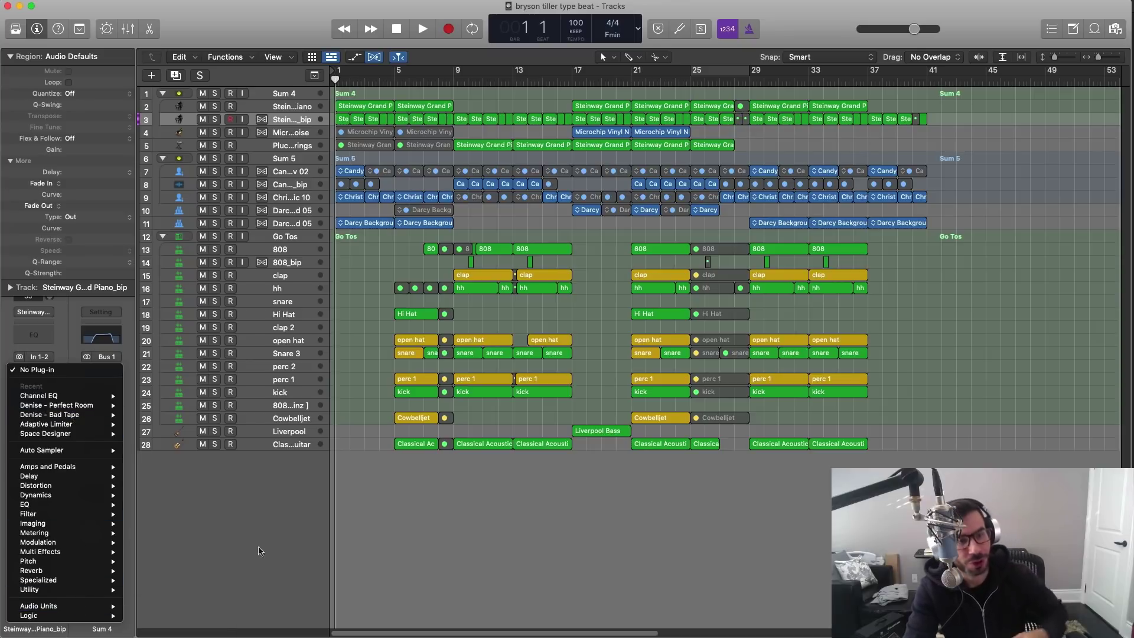
pyautogui.click(623, 569)
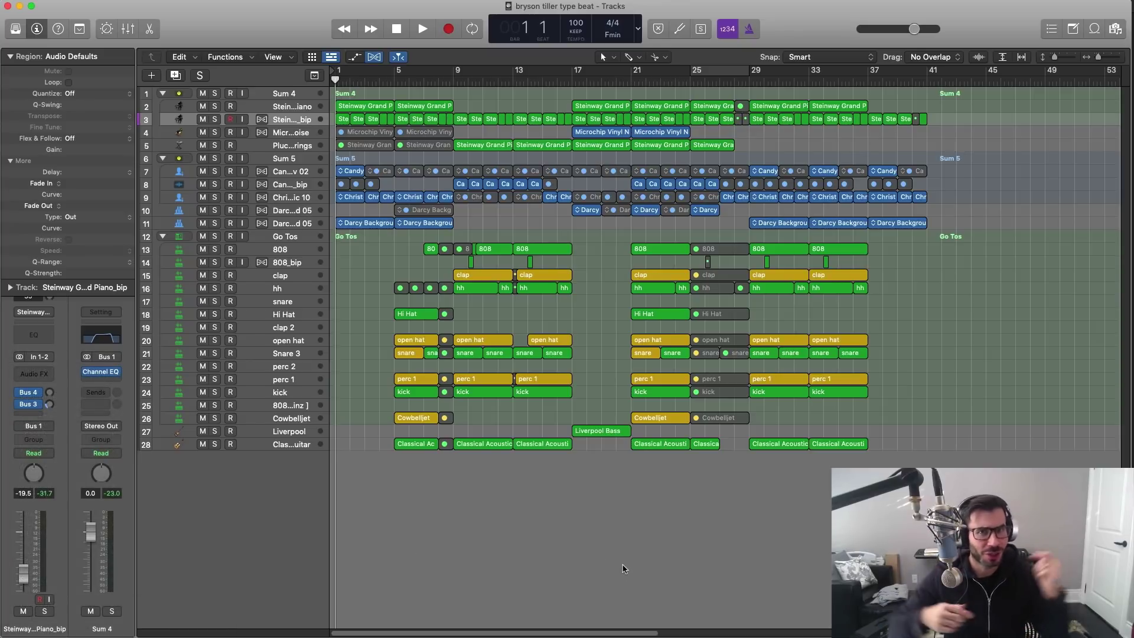